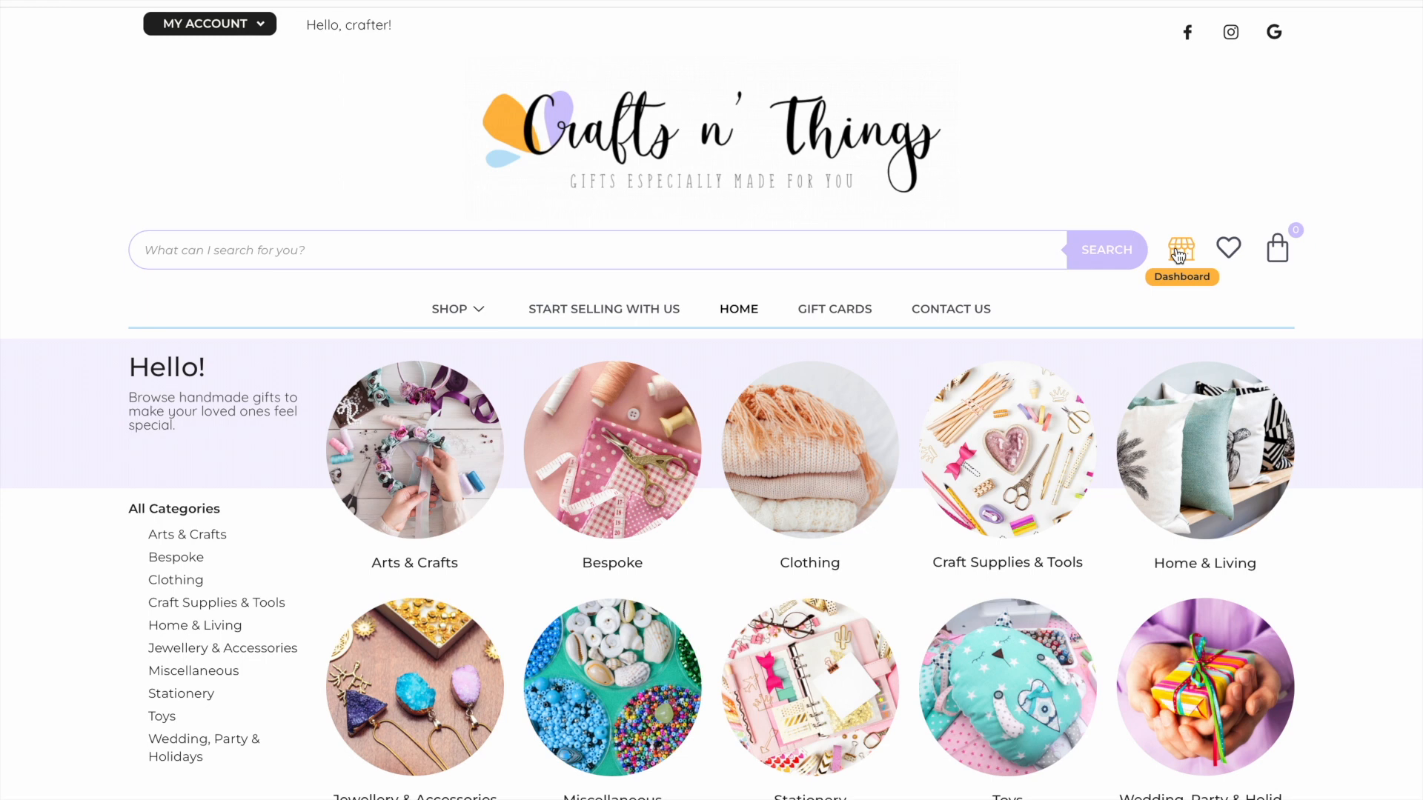
# Open the seller dashboard and review its sales, orders, reviews, products and announcement summaries
pyautogui.click(1179, 254)
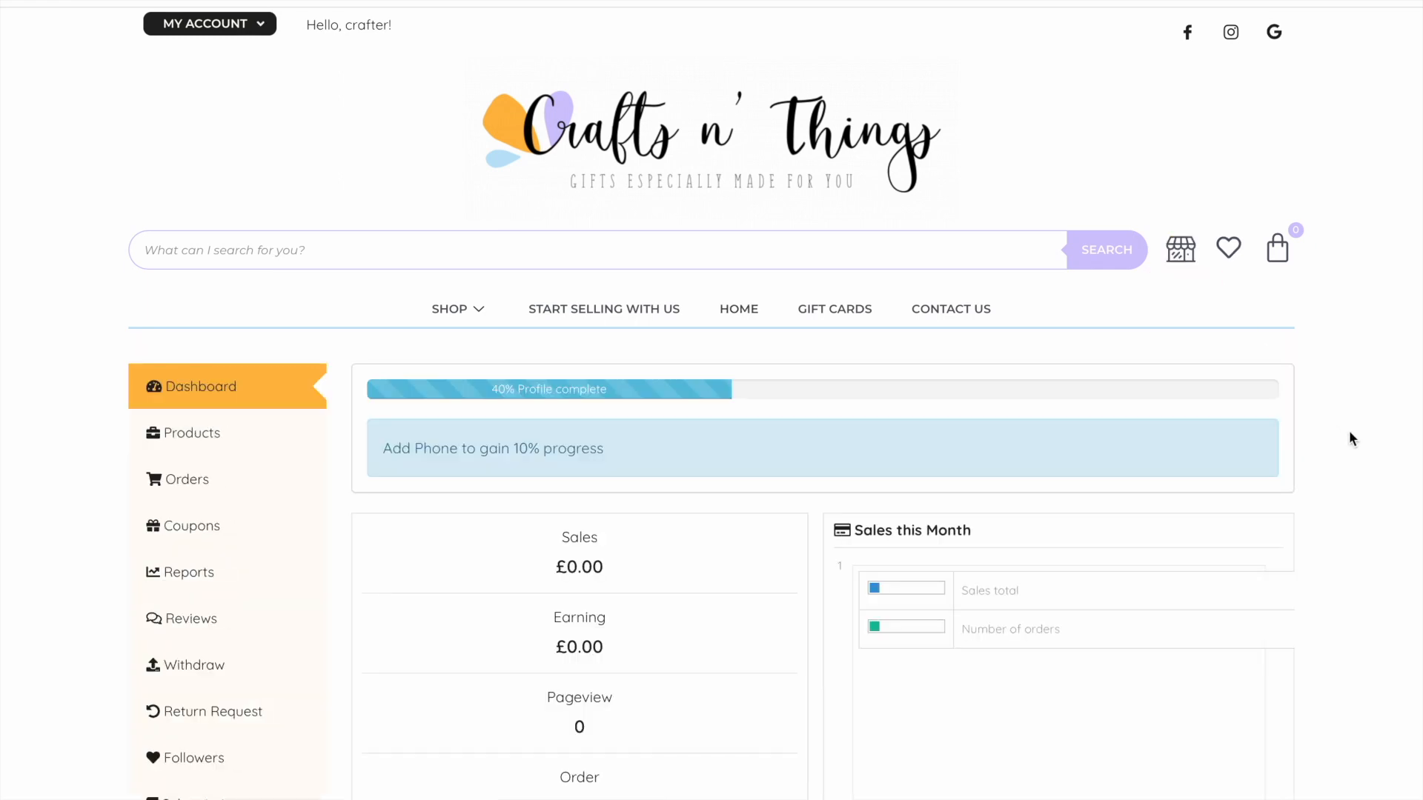
pyautogui.scroll(-2, 1357, 518)
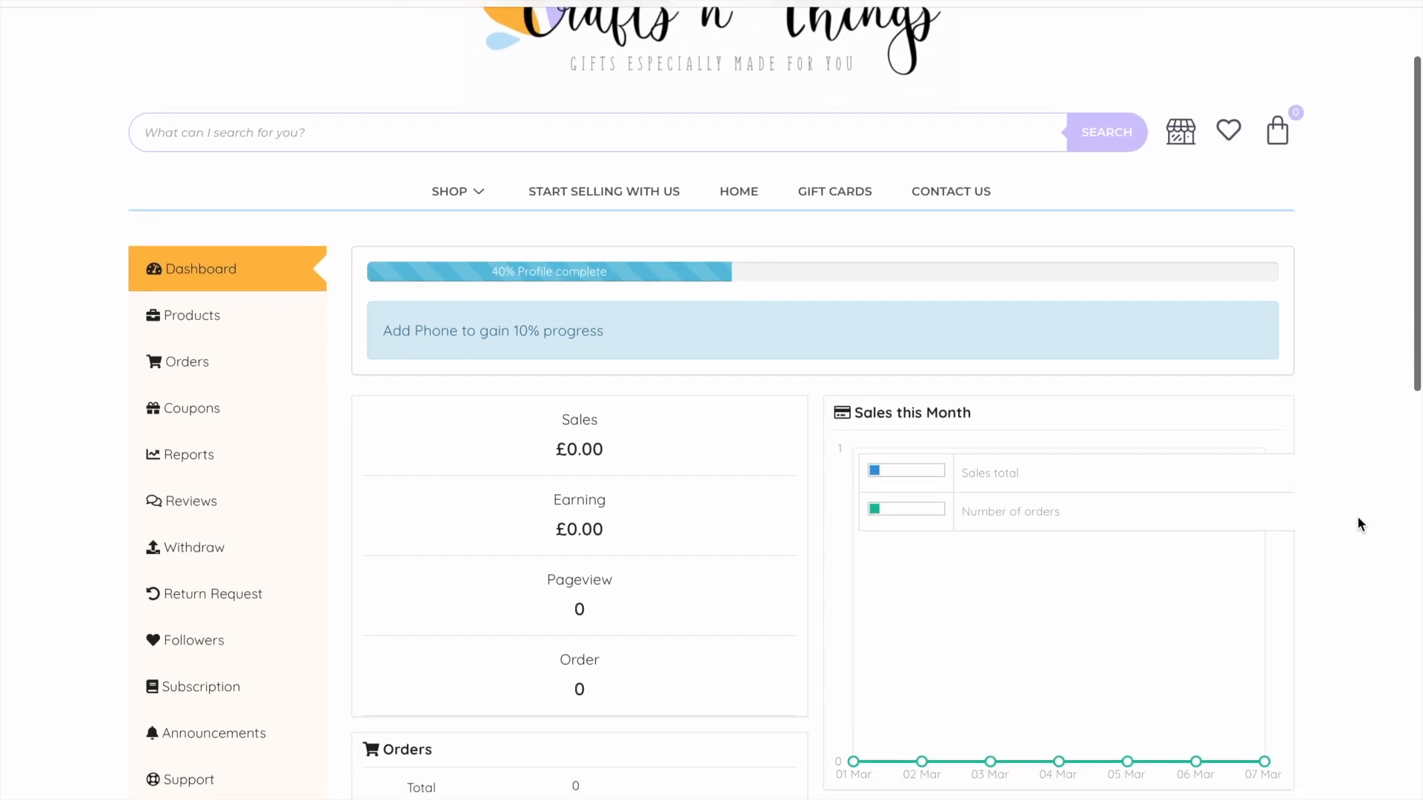
pyautogui.scroll(-3, 1358, 519)
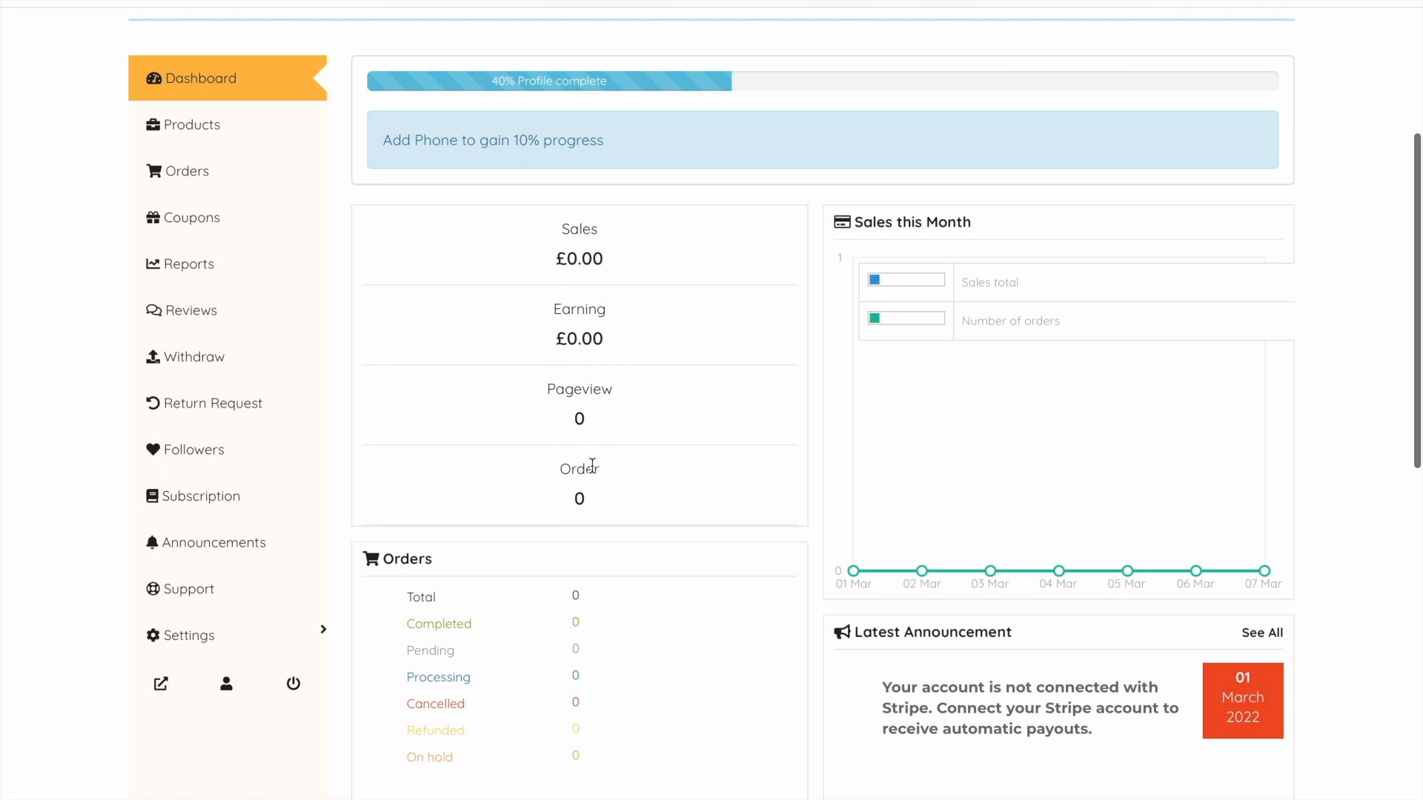
pyautogui.scroll(-1, 641, 643)
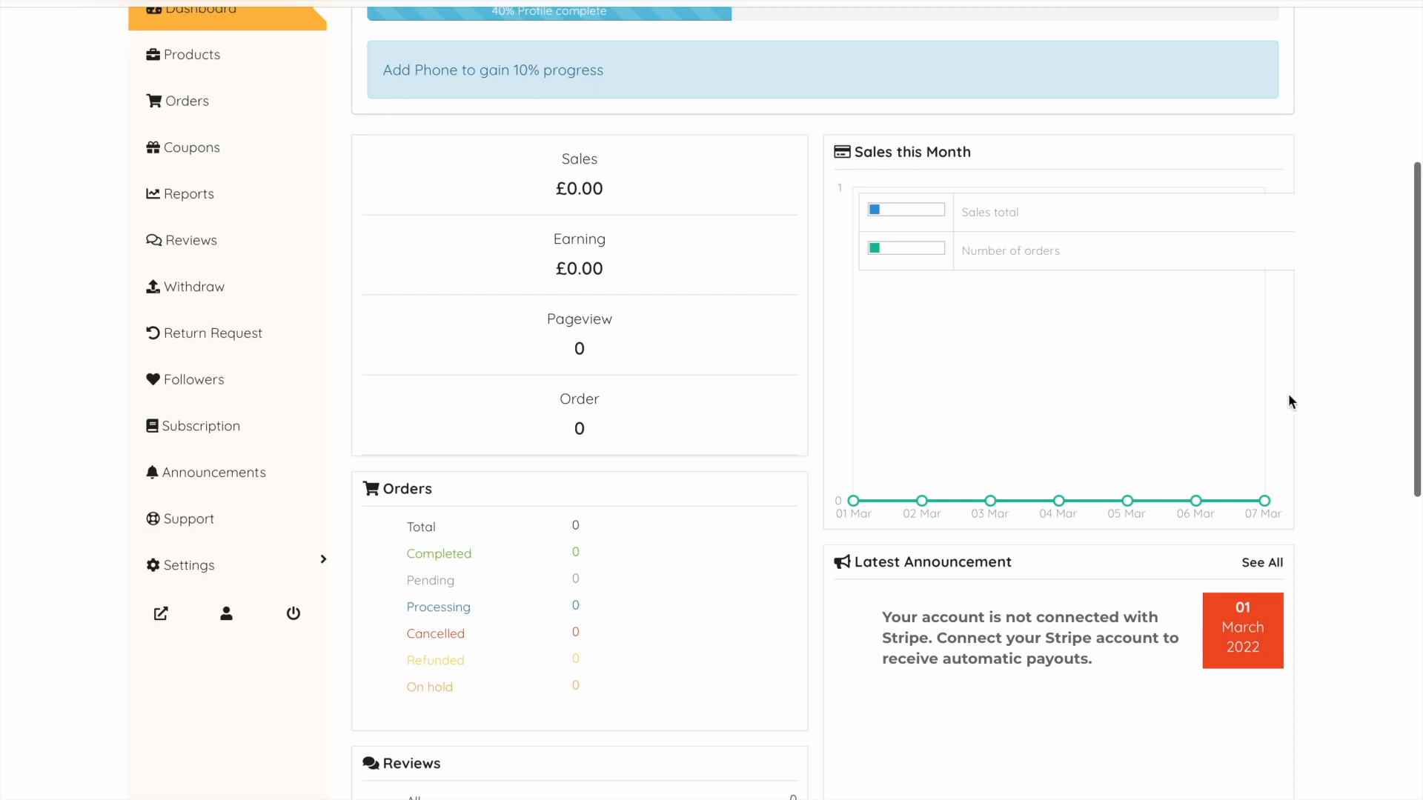
pyautogui.scroll(-2, 945, 524)
pyautogui.scroll(-1, 945, 523)
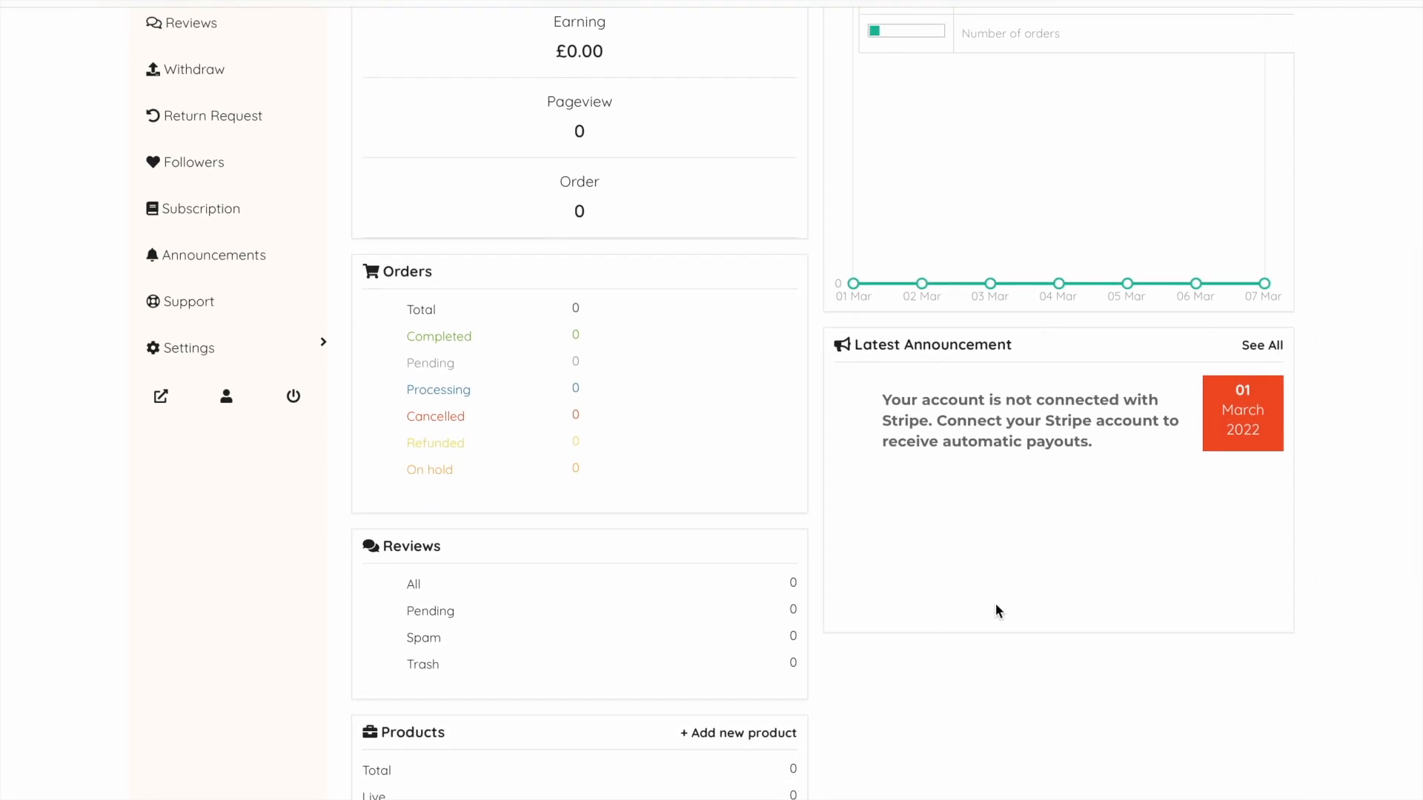
pyautogui.scroll(-2, 914, 603)
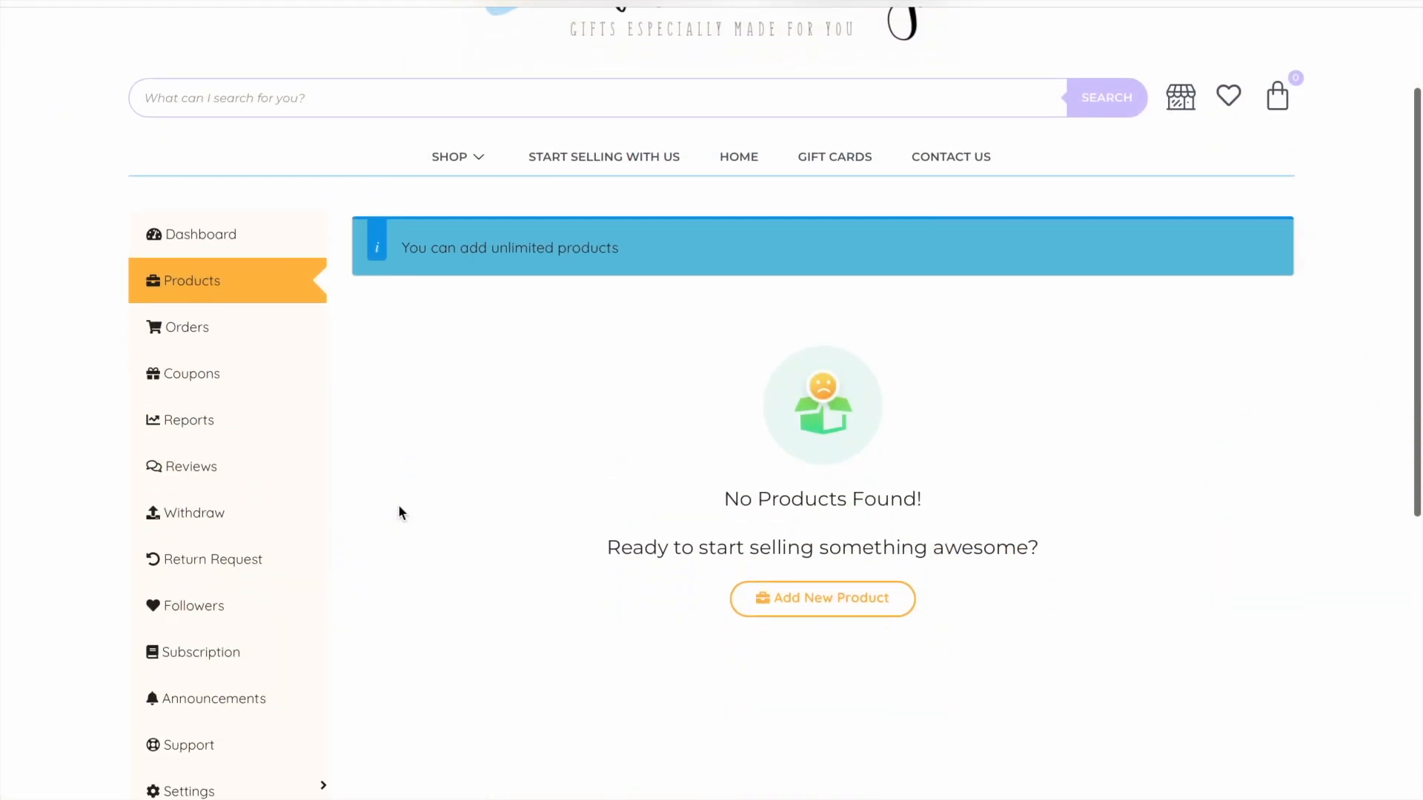
# Start adding a new product from the empty Products page and name it "Toys Kit"
pyautogui.scroll(-1, 399, 510)
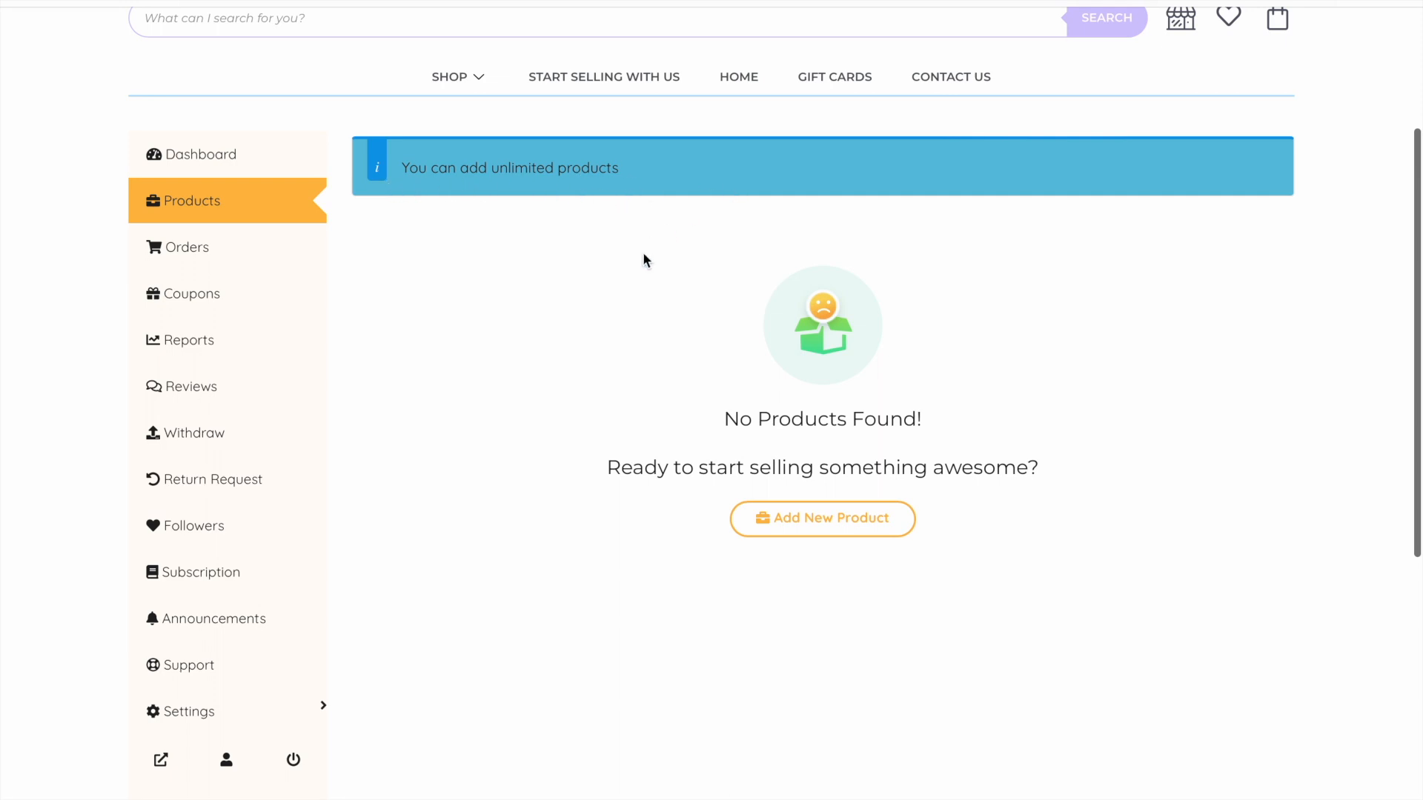
pyautogui.click(835, 538)
pyautogui.write('Toys Kit')
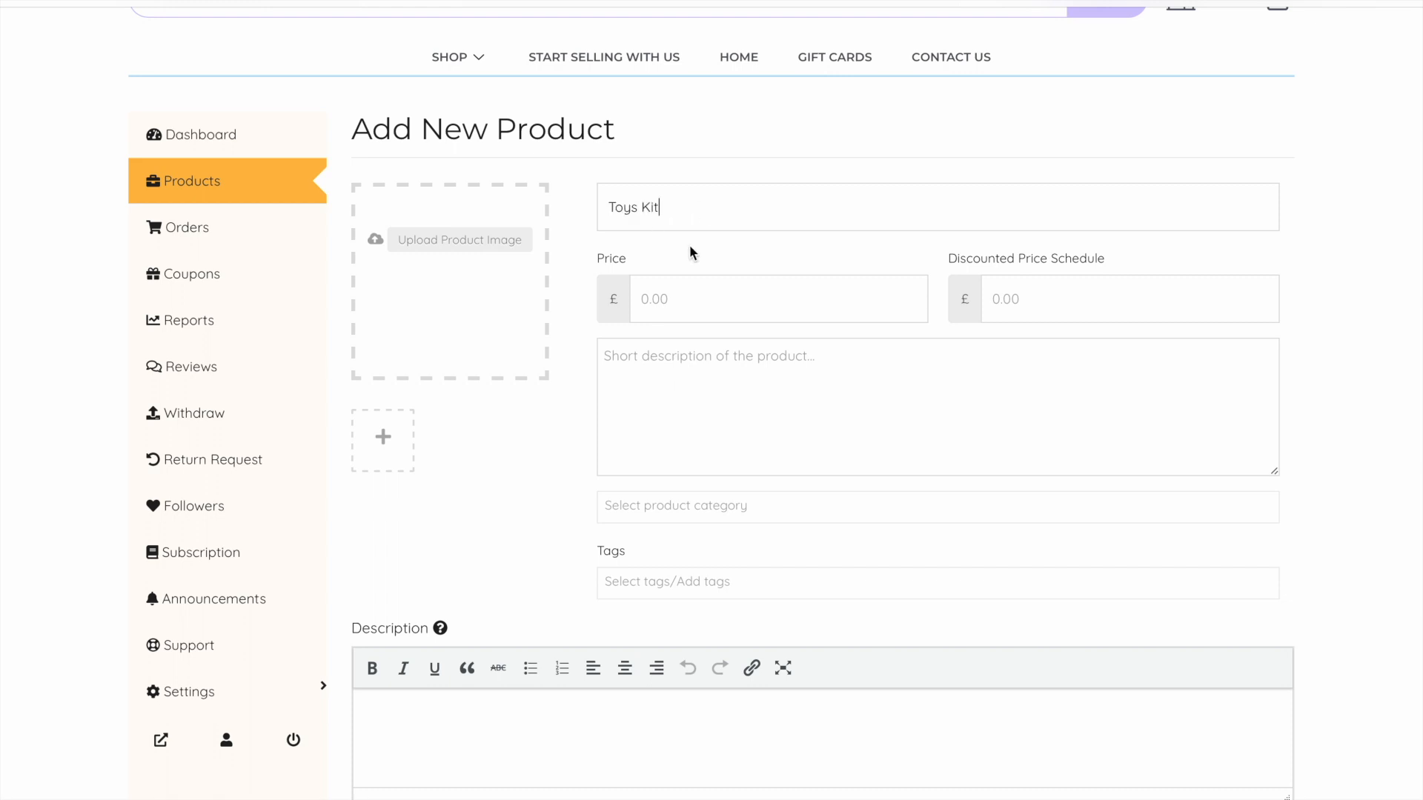
# Set the product's price to £10.00 and enter the short description "Handmade toys kit for your little ones."
pyautogui.click(704, 306)
pyautogui.write('10.00')
pyautogui.click(1020, 304)
pyautogui.write('Handmade toys ')
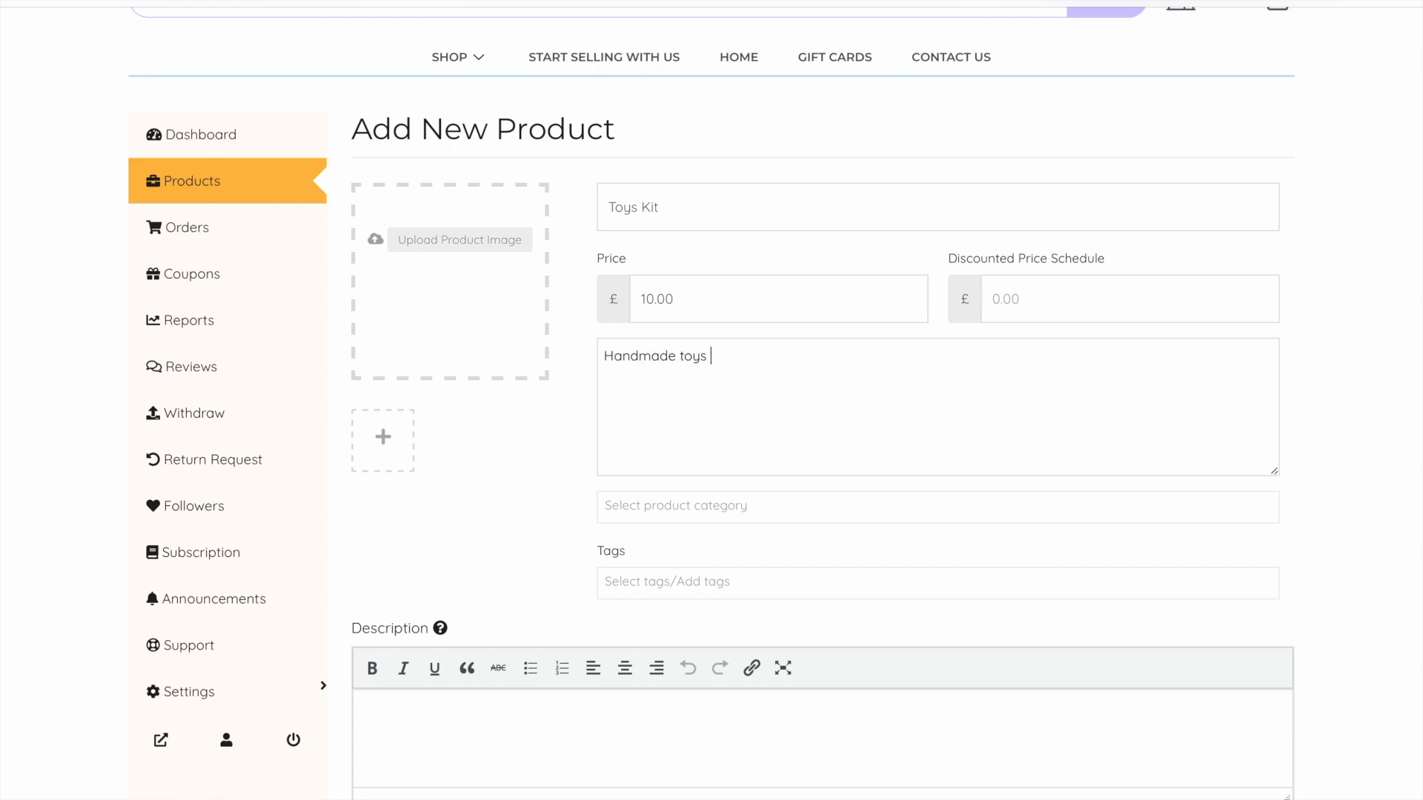
pyautogui.write('kit for your little ones')
# Find the Toys category by searching for "toys" and assign it to the product
pyautogui.scroll(-2, 739, 467)
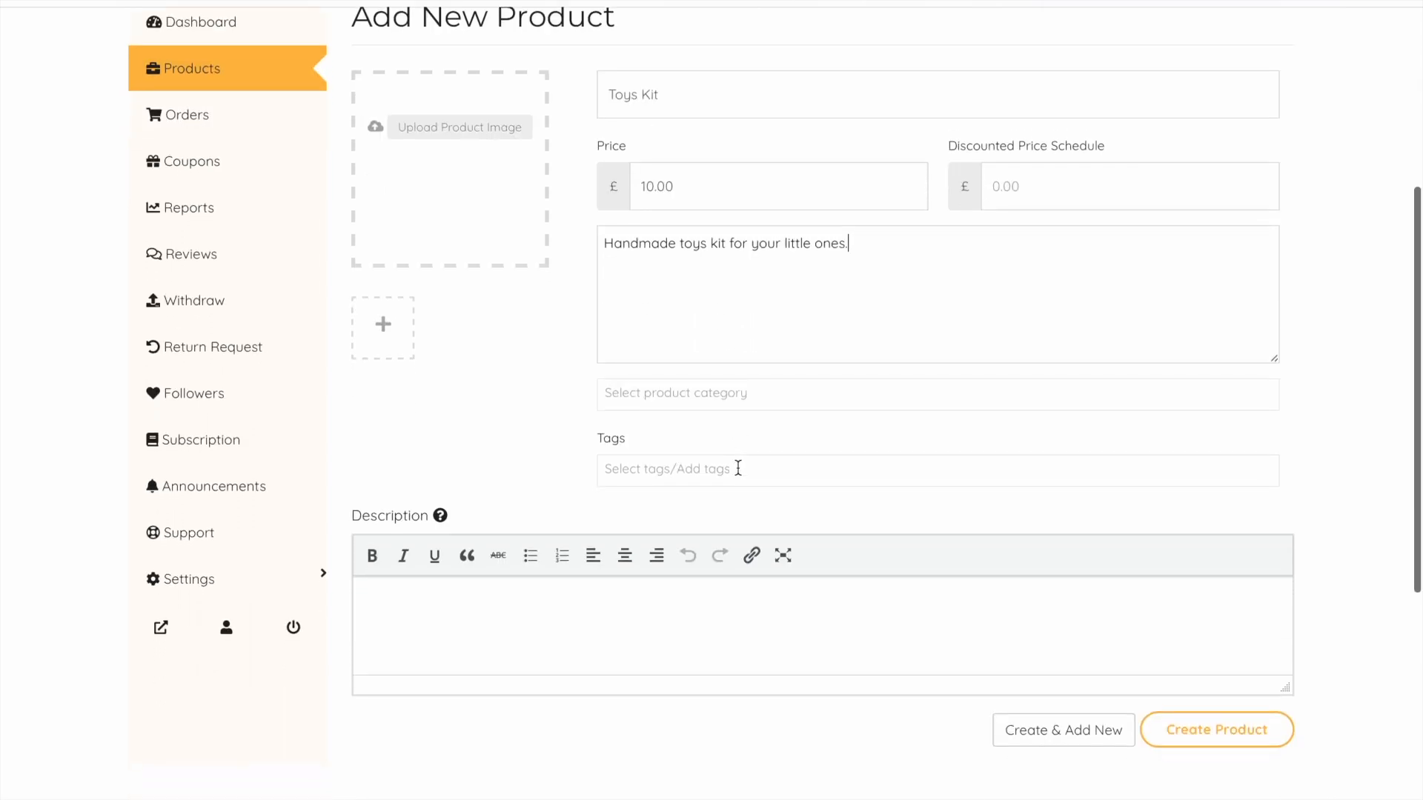
pyautogui.click(706, 399)
pyautogui.scroll(-4, 732, 539)
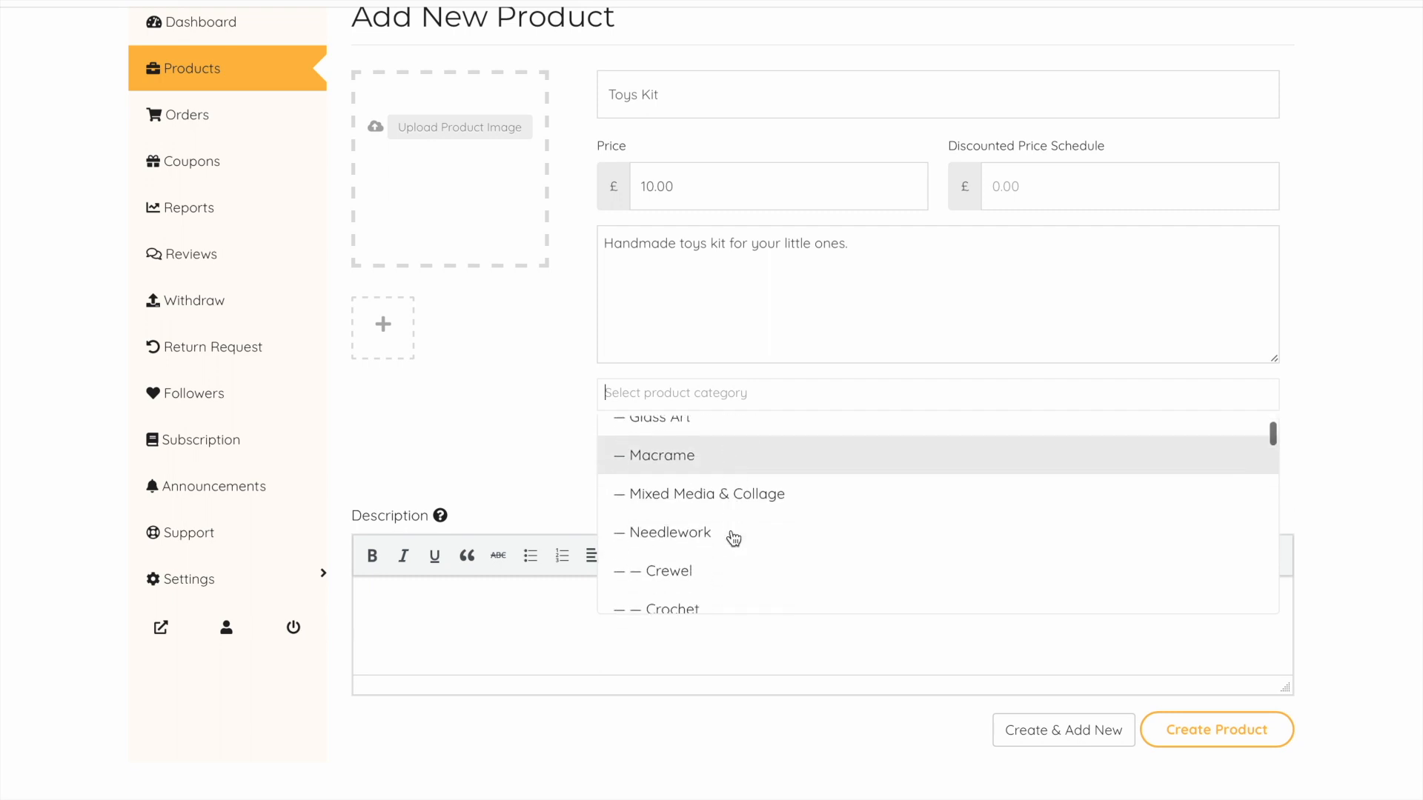
pyautogui.scroll(5, 733, 538)
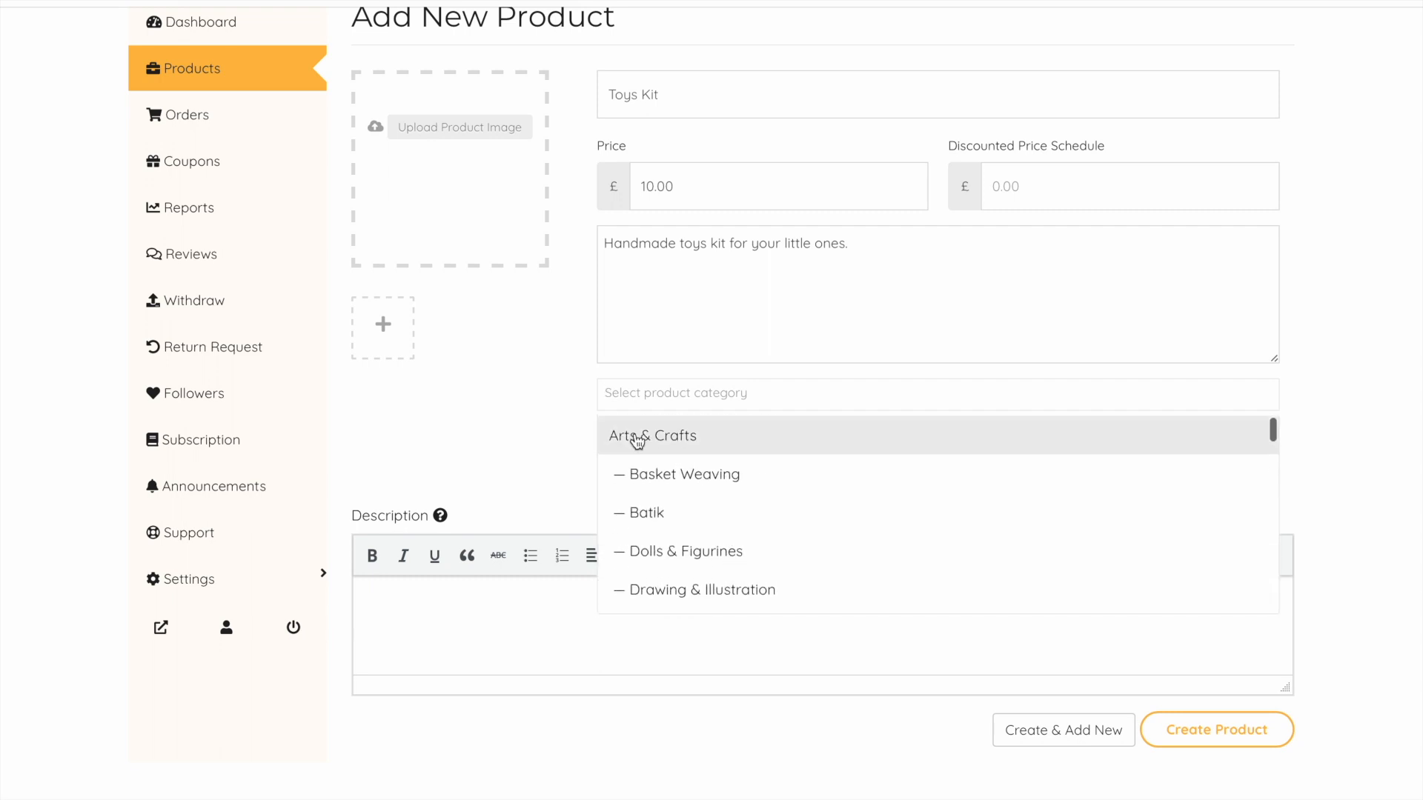
pyautogui.scroll(-4, 645, 519)
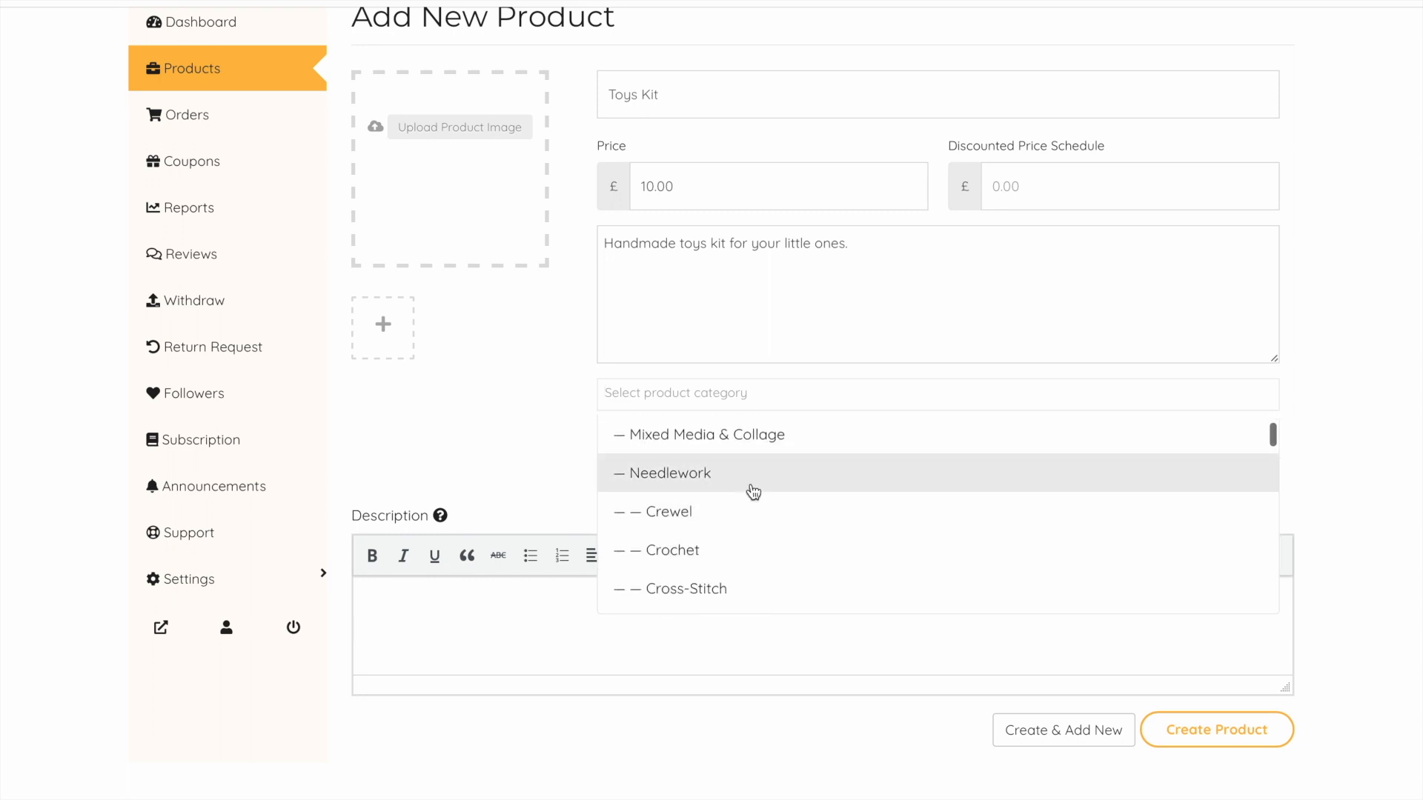
pyautogui.scroll(-5, 696, 572)
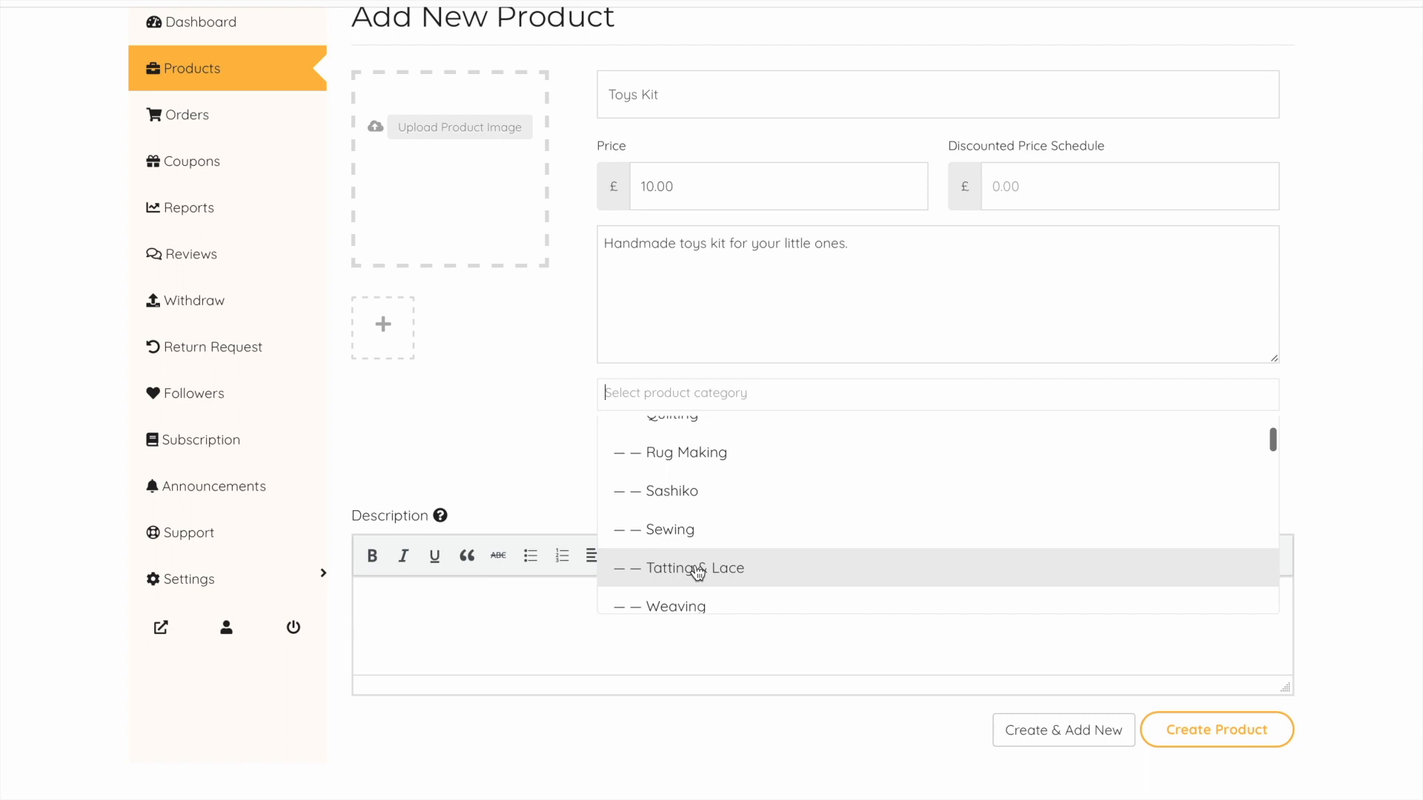
pyautogui.write('toy')
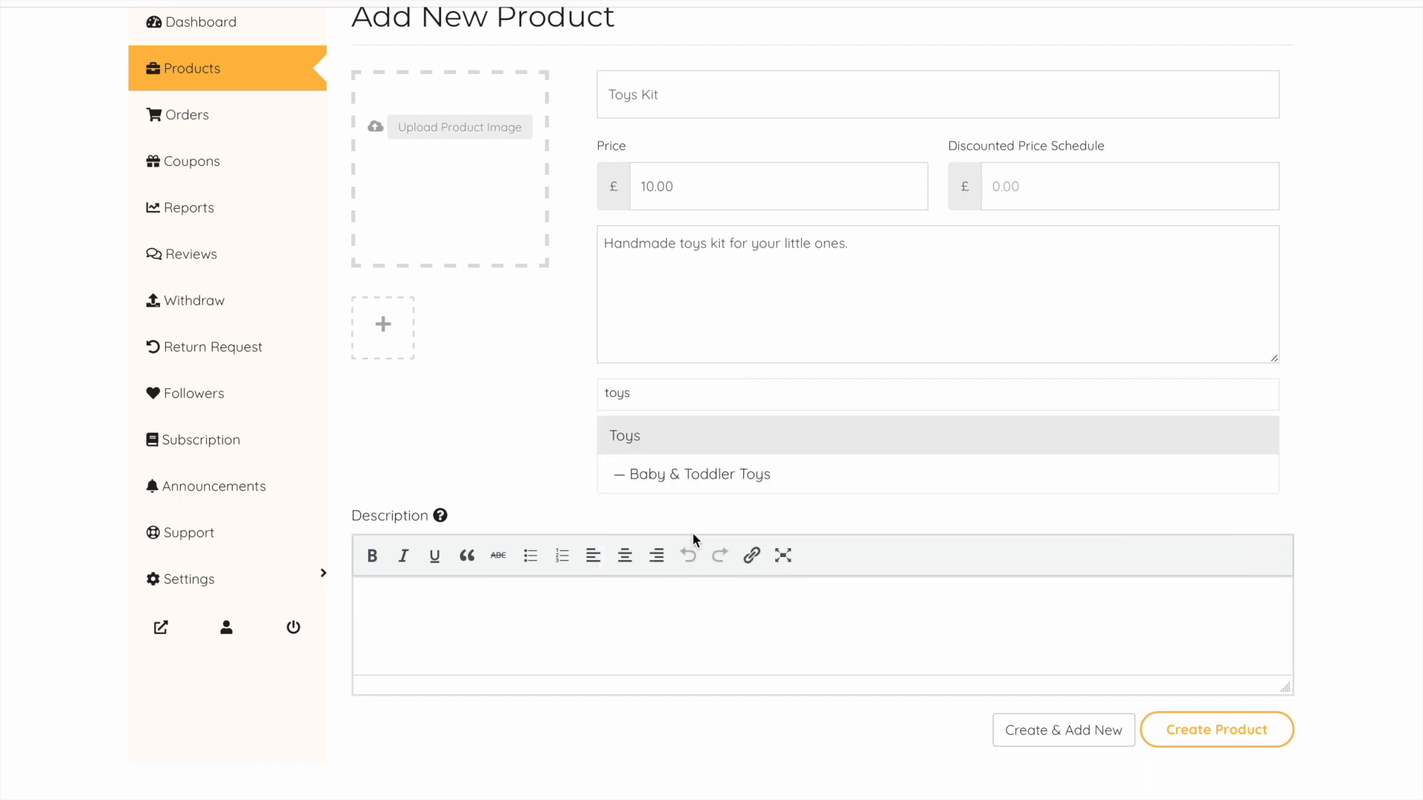
pyautogui.write('s')
pyautogui.click(691, 447)
# Add Baby & Toddler Toys as a second product category and remove it again
pyautogui.write('baby')
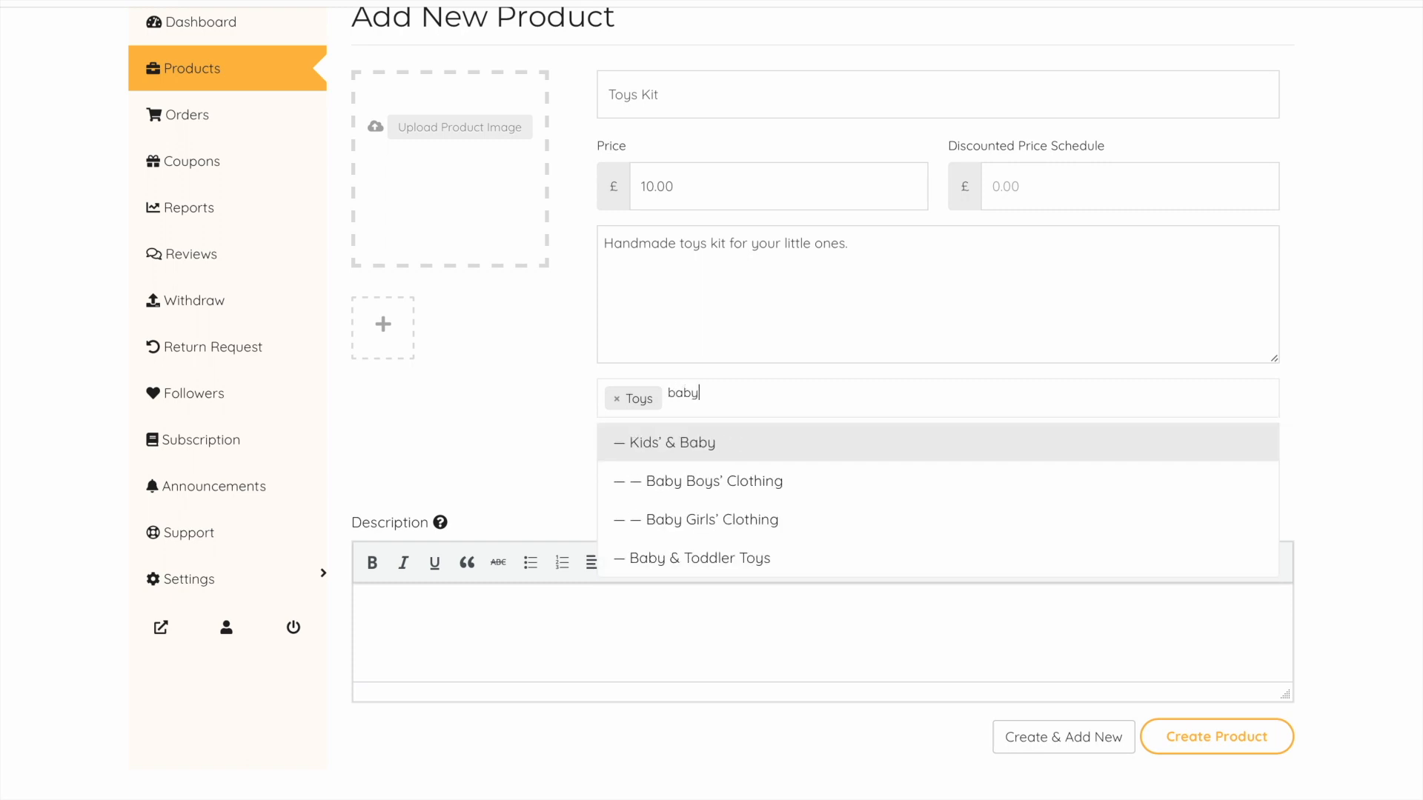
pyautogui.click(727, 559)
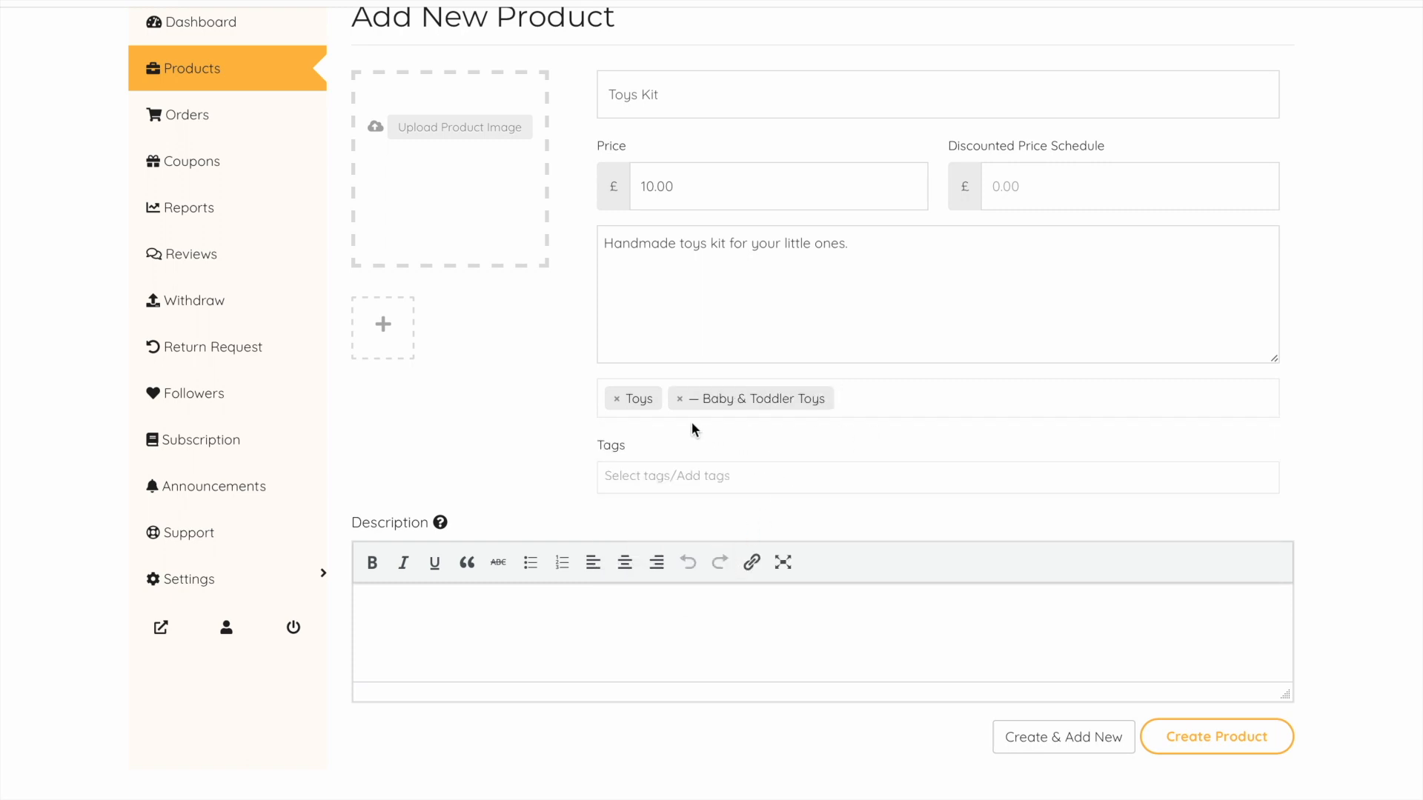
pyautogui.click(679, 400)
pyautogui.click(563, 437)
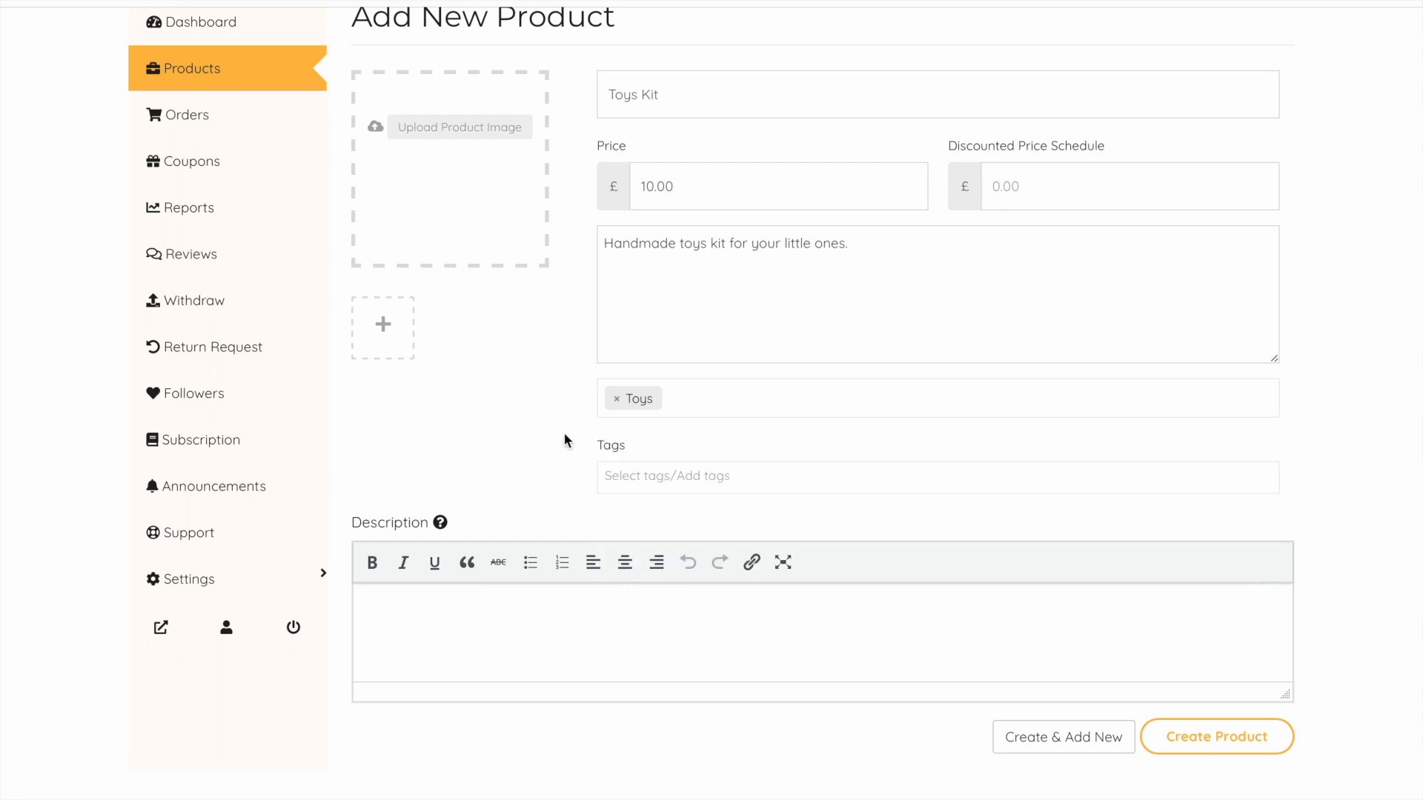
# Add the tags "toys" and "kit" to the product
pyautogui.scroll(1, 711, 509)
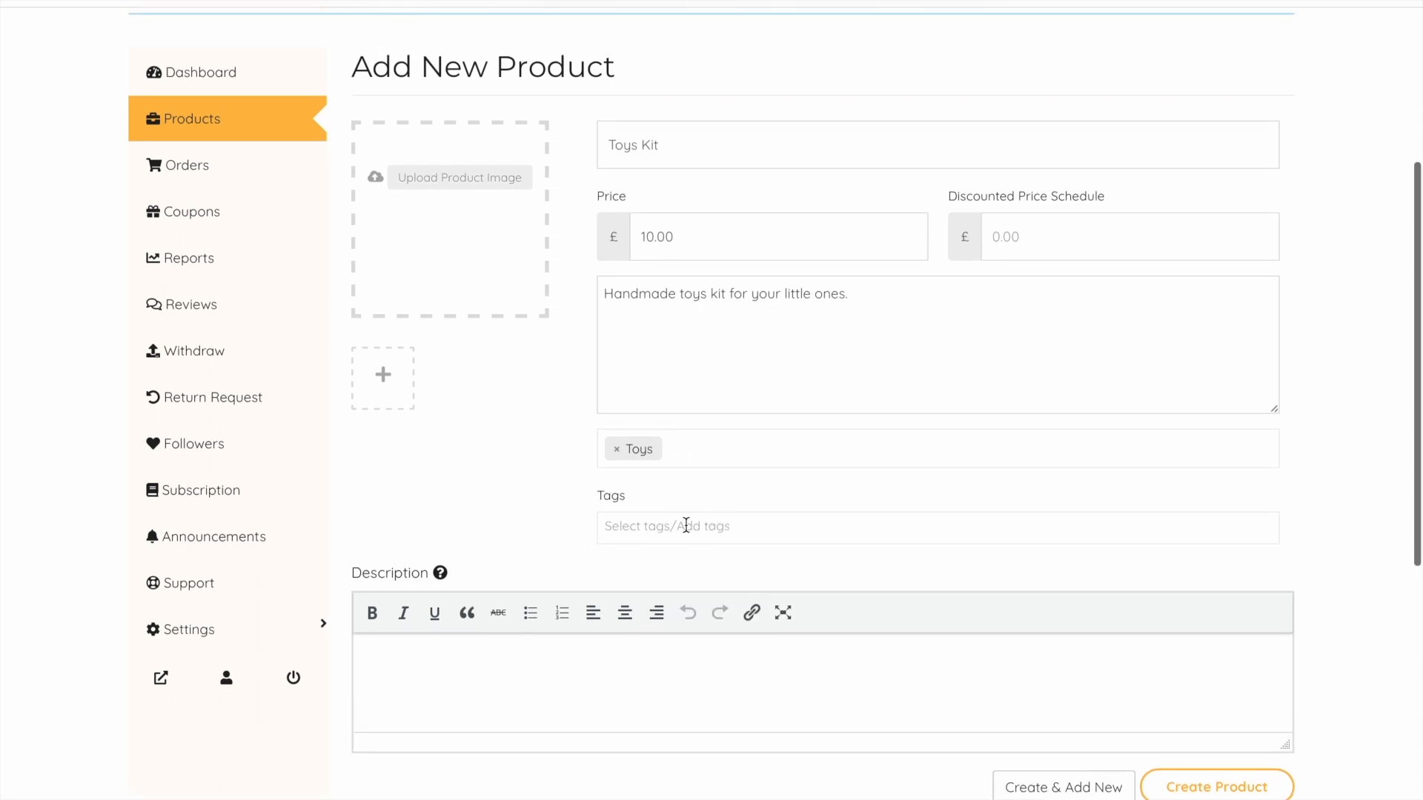
pyautogui.click(685, 527)
pyautogui.write('toy')
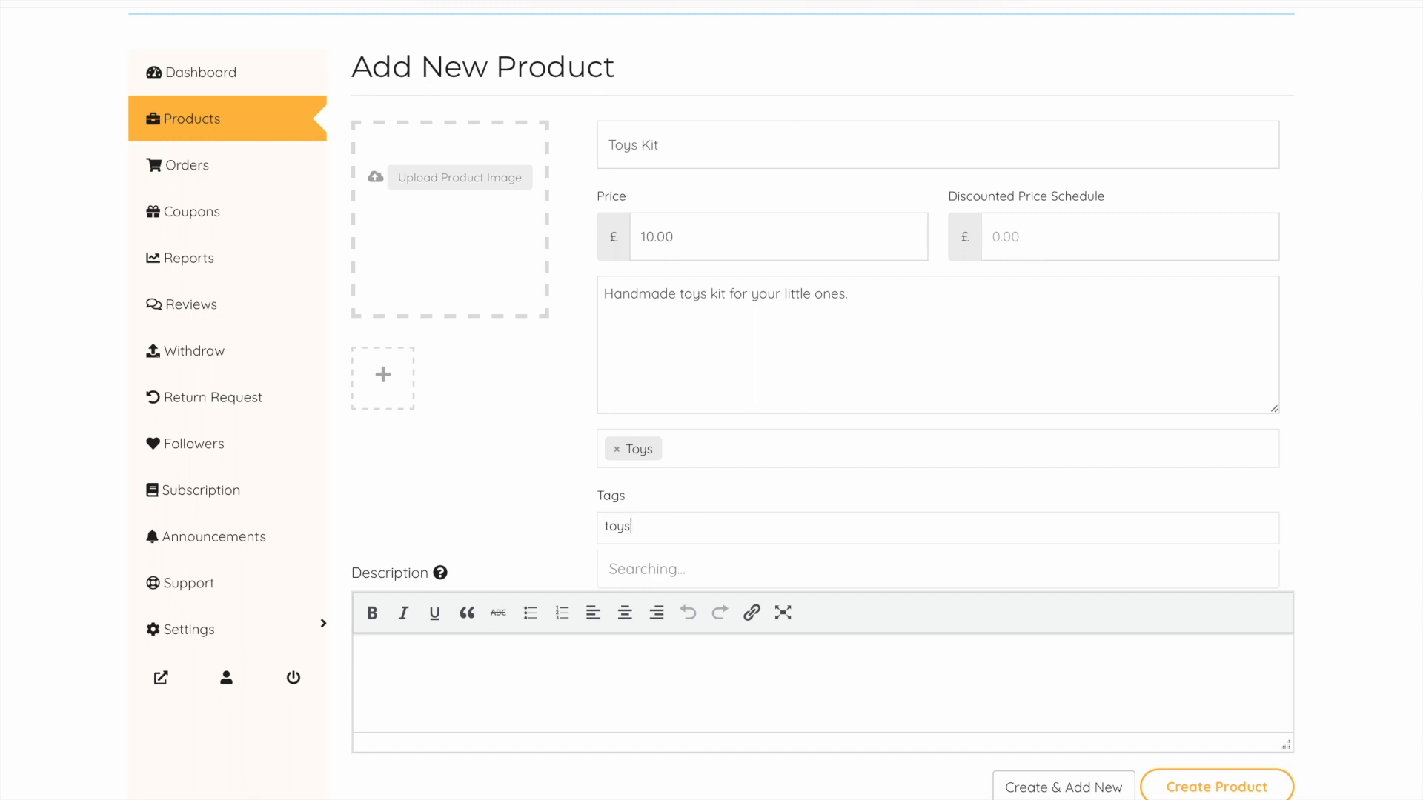
pyautogui.write('s')
pyautogui.press('Return')
pyautogui.write('ki')
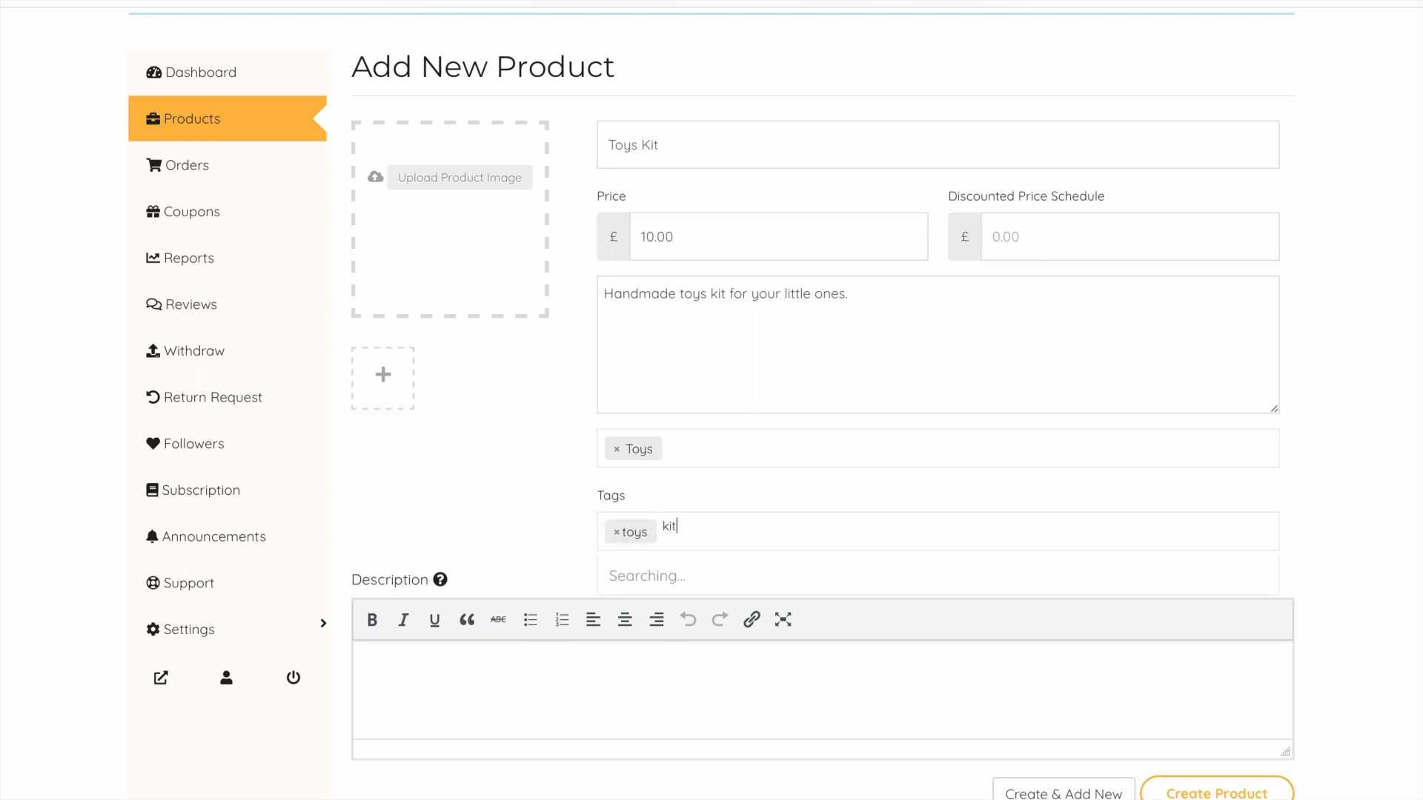
pyautogui.write('t')
pyautogui.press('Return')
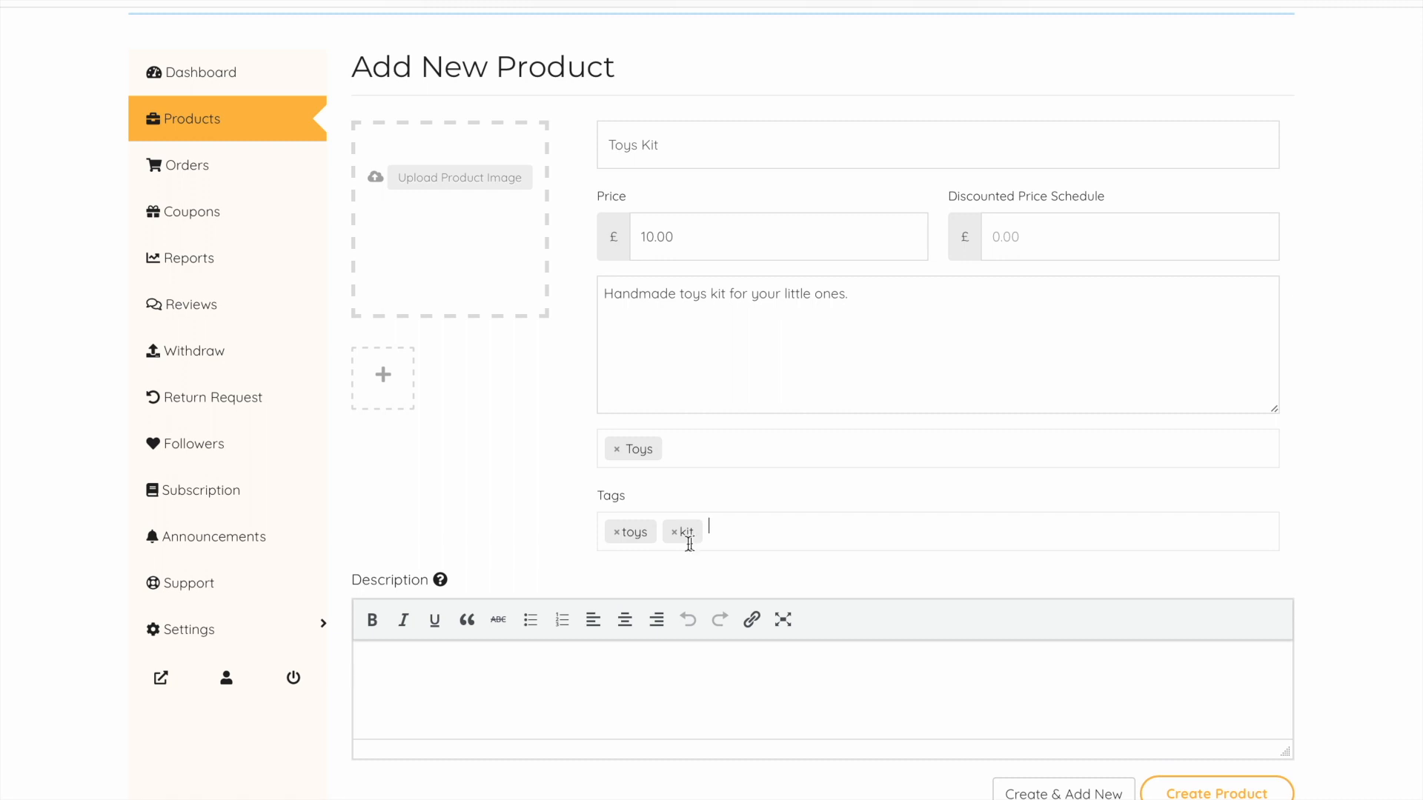
# Enlarge the Description editor vertically to make more room for the long description
pyautogui.click(548, 681)
pyautogui.scroll(-3, 518, 699)
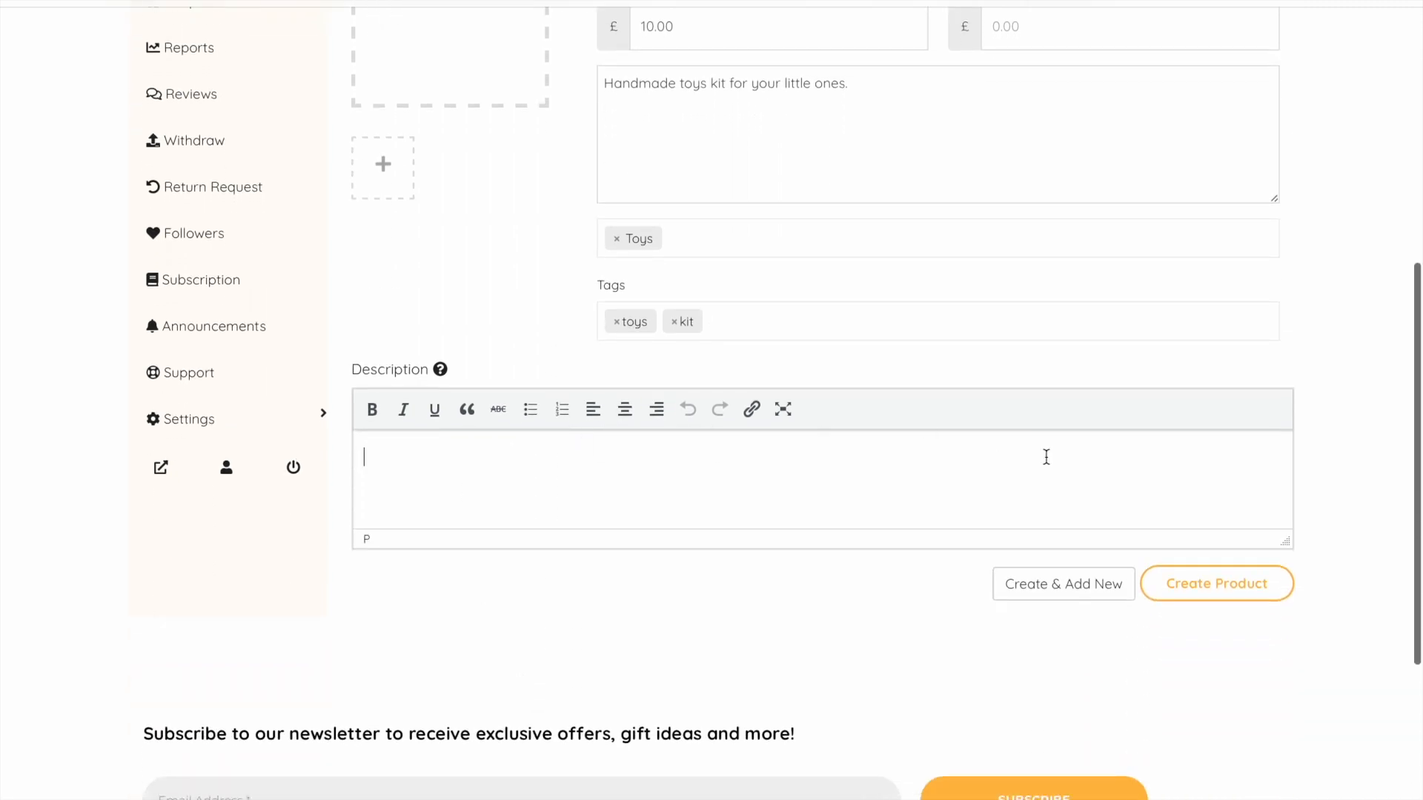
pyautogui.moveTo(1285, 540); pyautogui.dragTo(1300, 747)
pyautogui.scroll(-1, 779, 565)
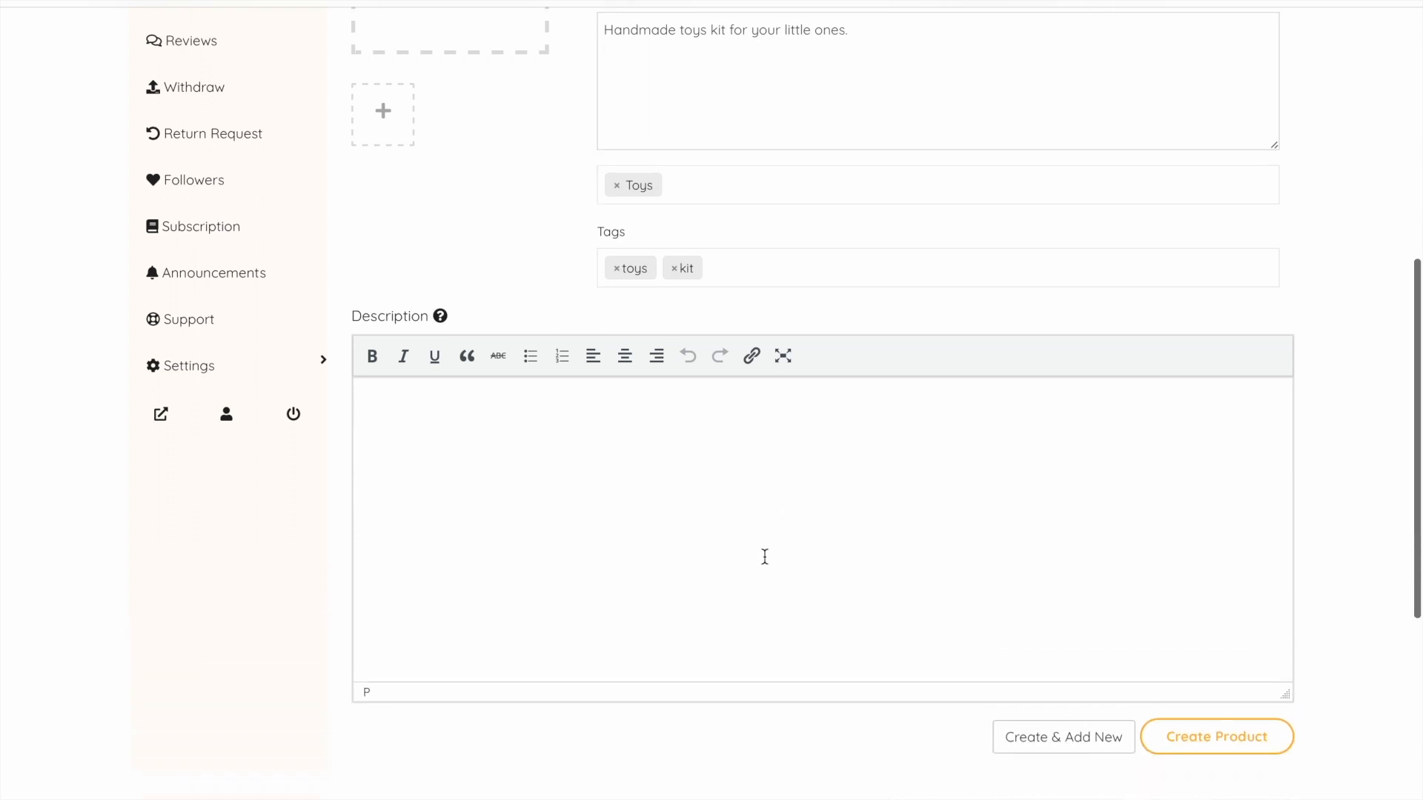
# Copy the short description text "Handmade toys kit for your little ones." into the Description editor
pyautogui.click(524, 407)
pyautogui.moveTo(903, 34); pyautogui.dragTo(598, 229)
pyautogui.hotkey('ctrl', 'c')
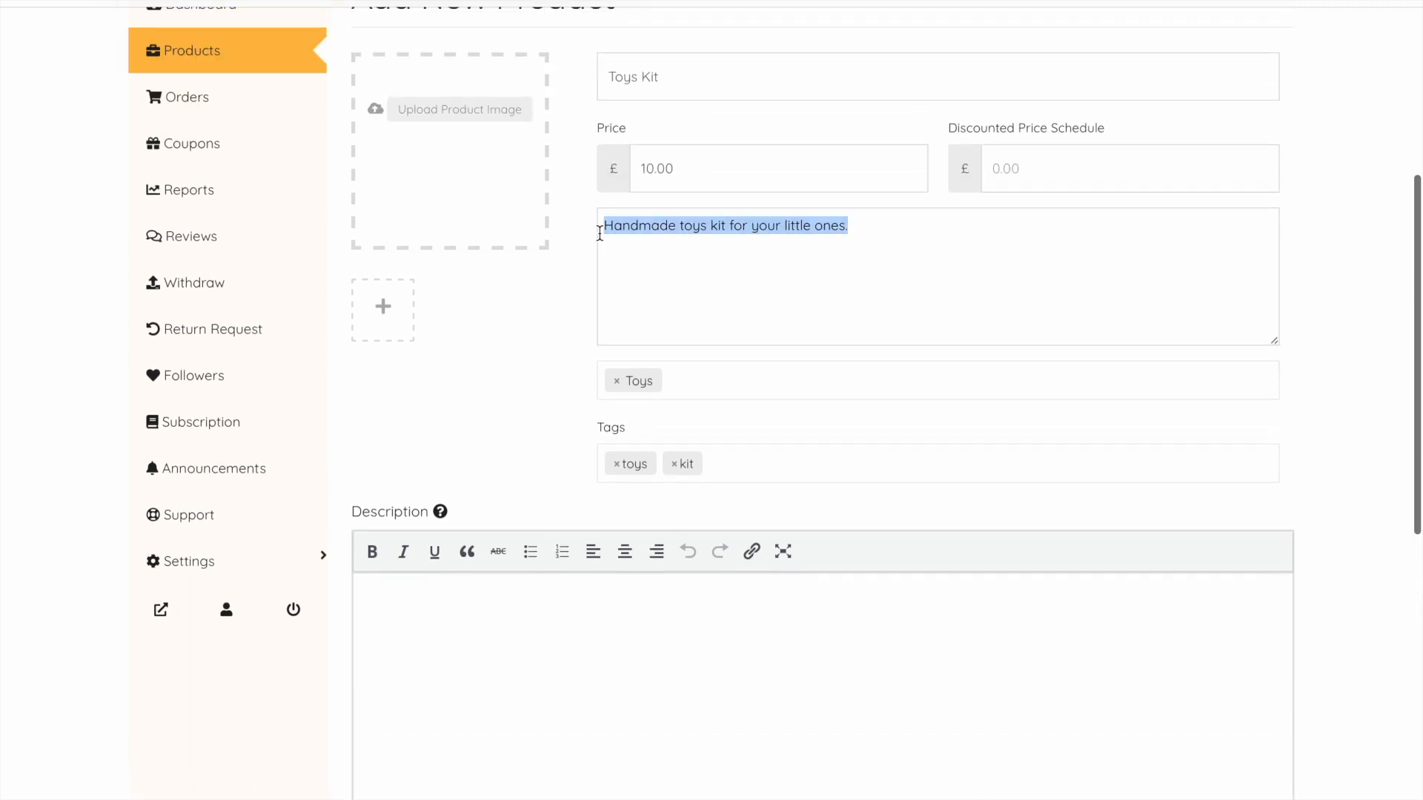
pyautogui.click(524, 614)
pyautogui.hotkey('ctrl', 'v')
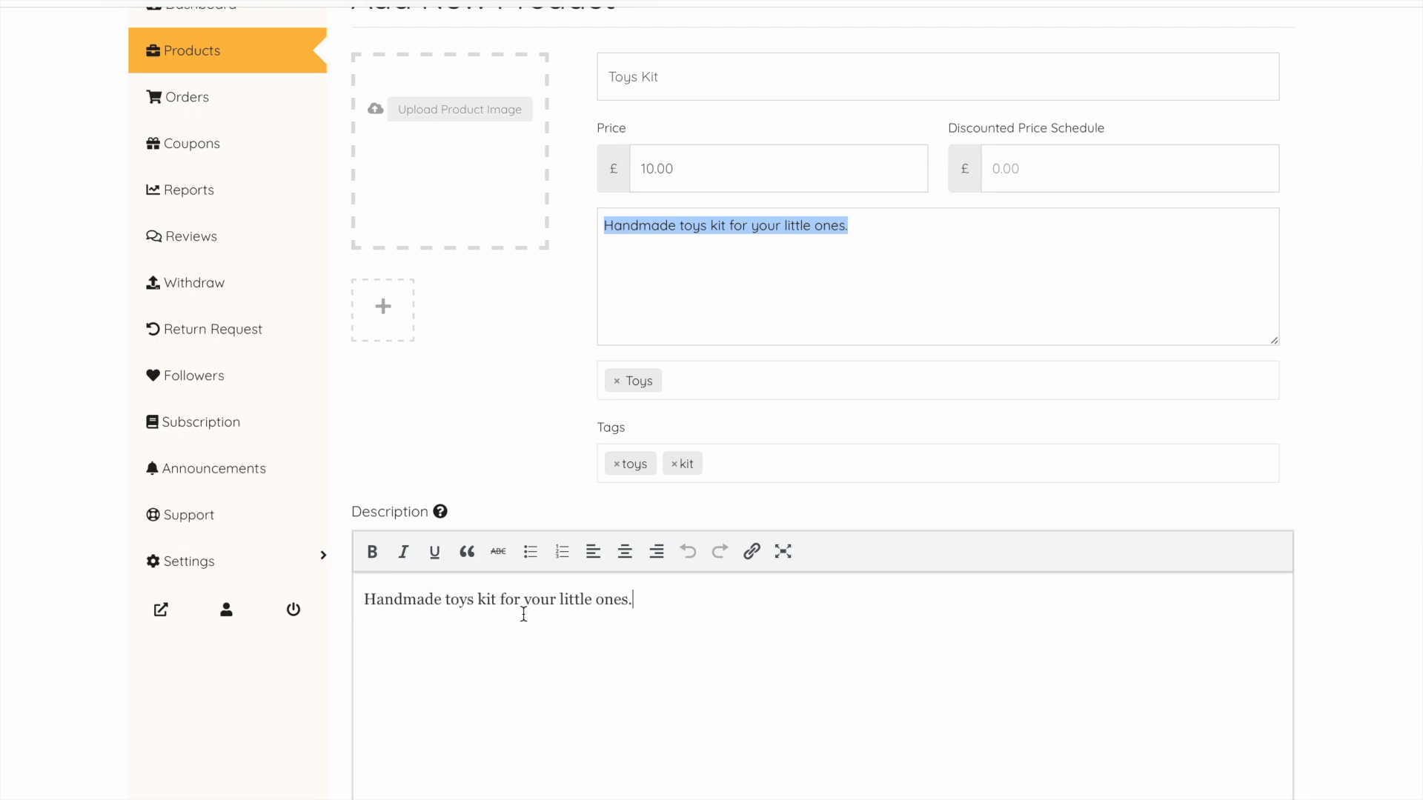
# Make the word "Handmade" bold in the product's long description
pyautogui.doubleClick(416, 600)
pyautogui.click(372, 551)
pyautogui.click(458, 601)
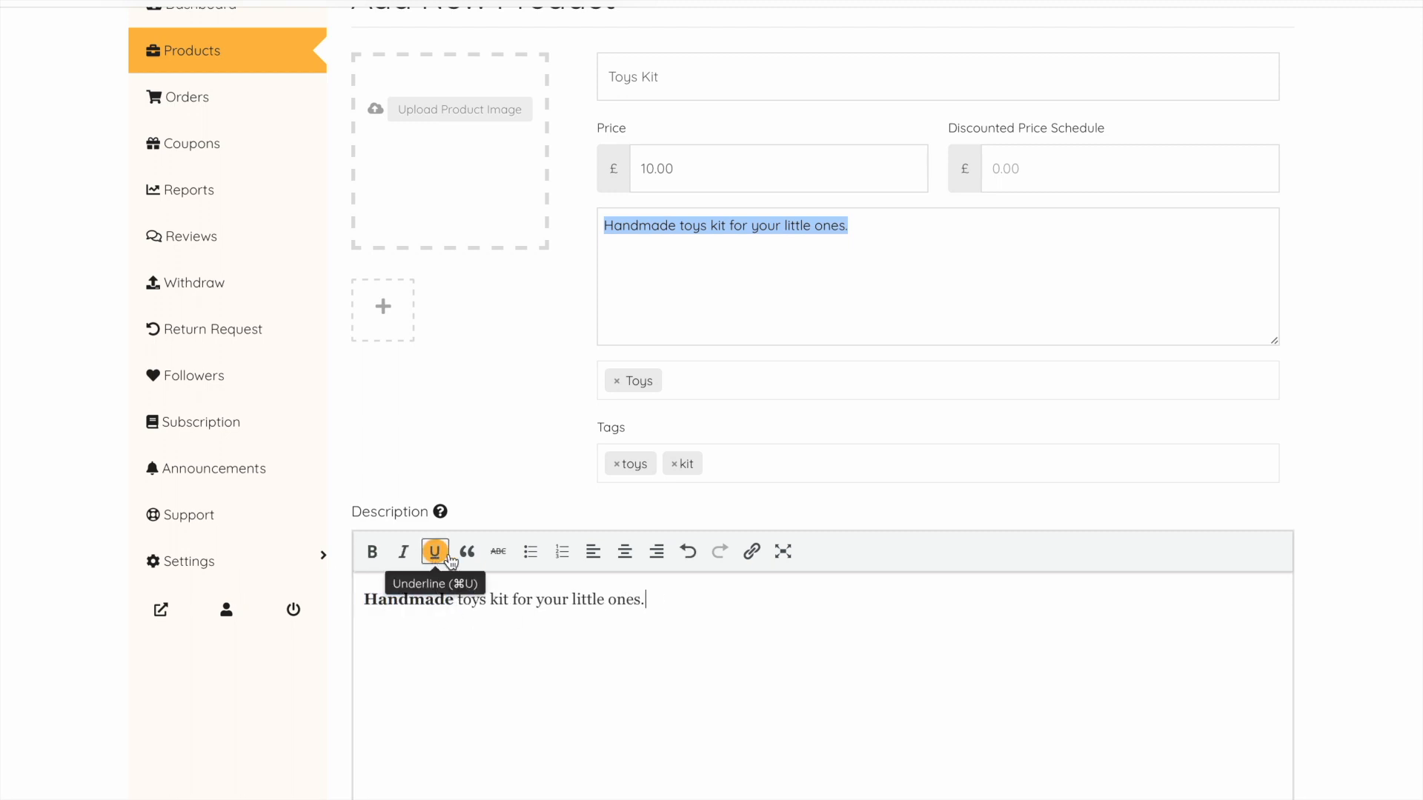
# Add a bulleted list below the description sentence with the item "Made to order."
pyautogui.click(696, 602)
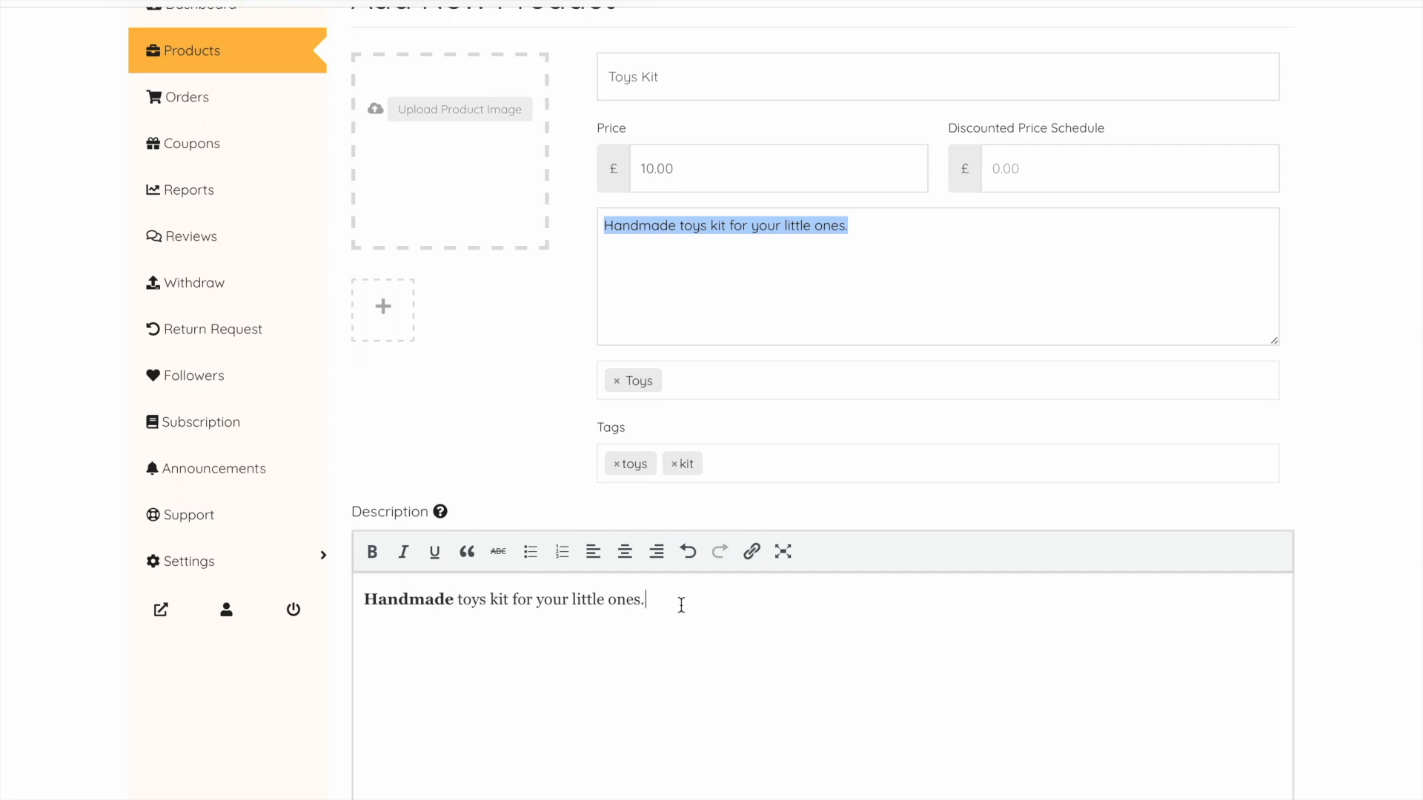
pyautogui.click(530, 553)
pyautogui.write('Made to order.')
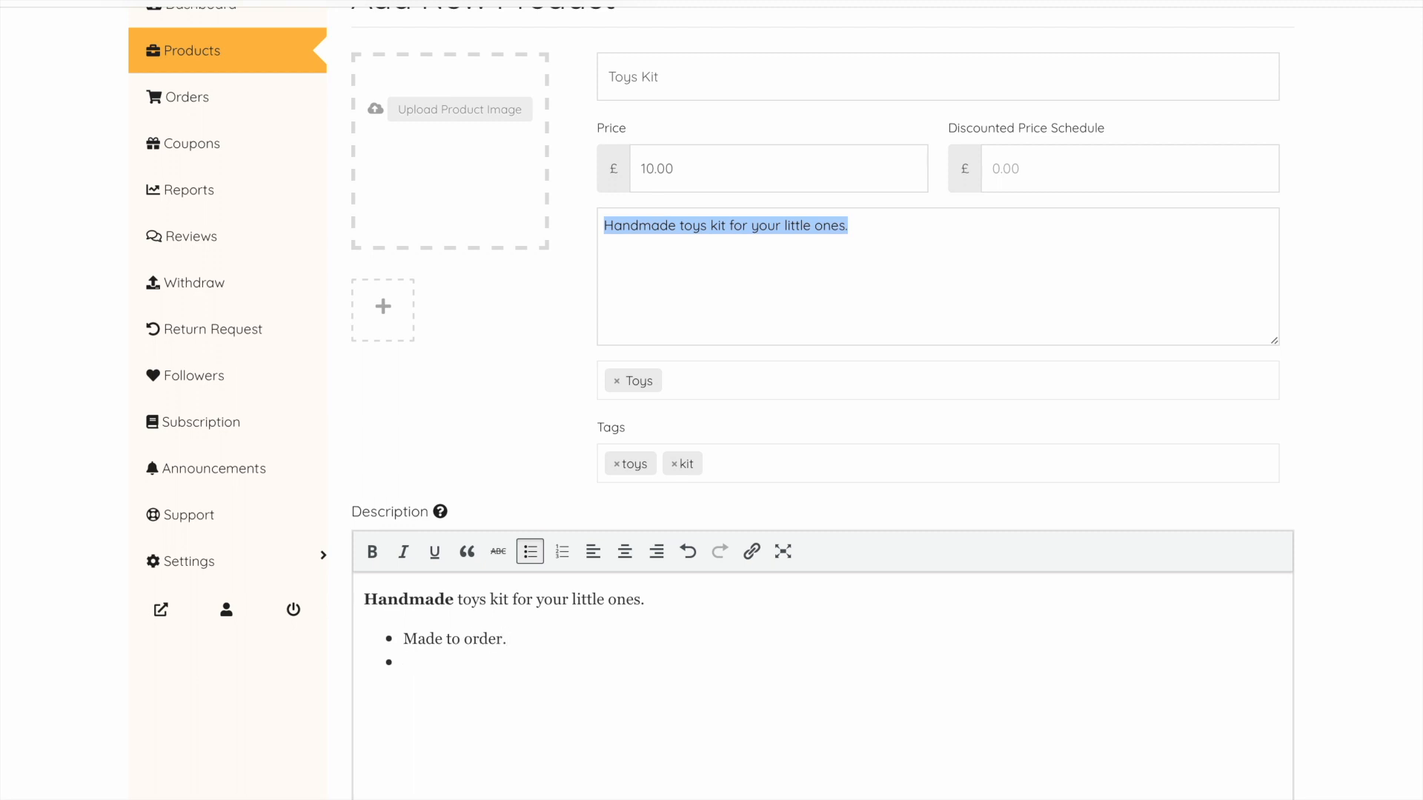
# Upload BABY-TODDLER-TOYS.png and set it as the product's featured image
pyautogui.scroll(-3, 530, 731)
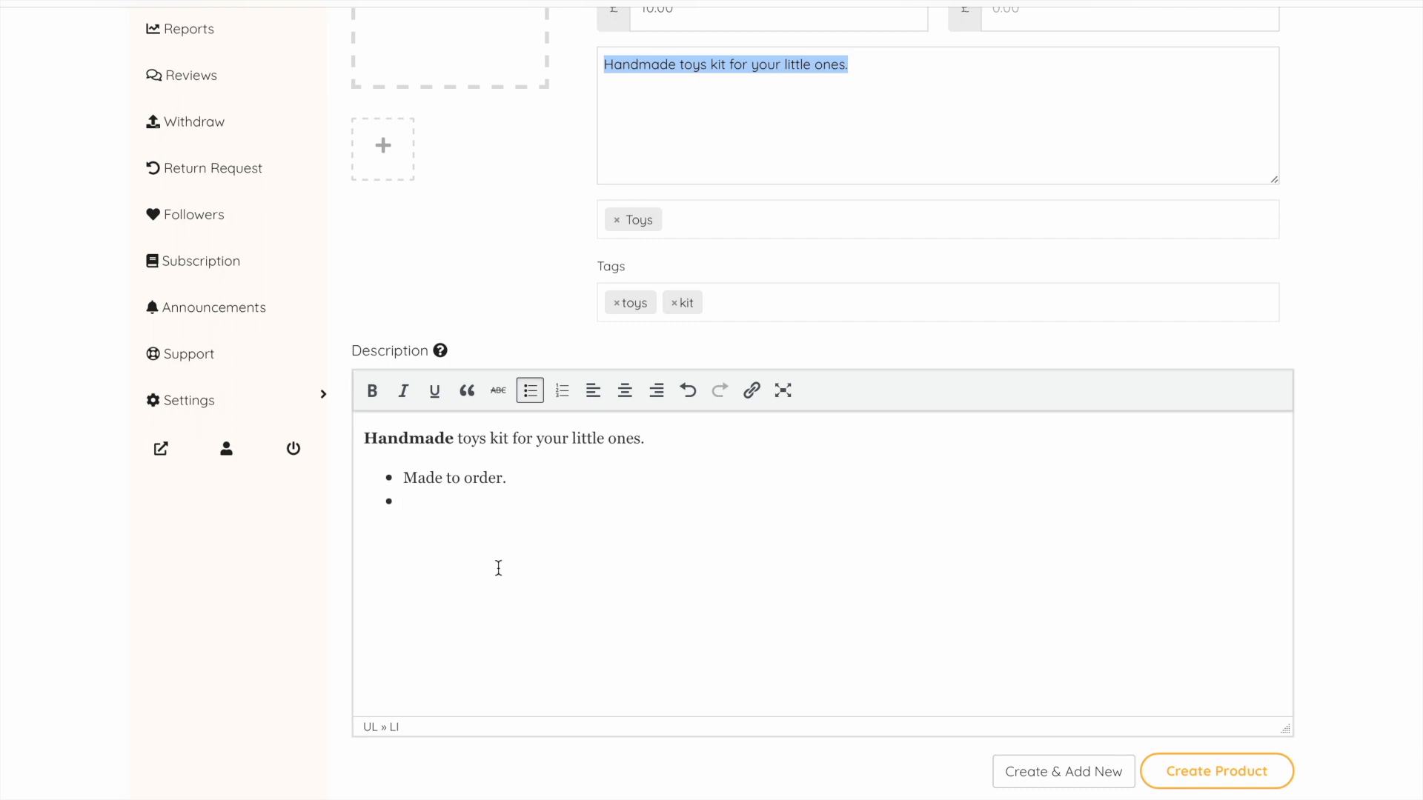
pyautogui.scroll(5, 499, 569)
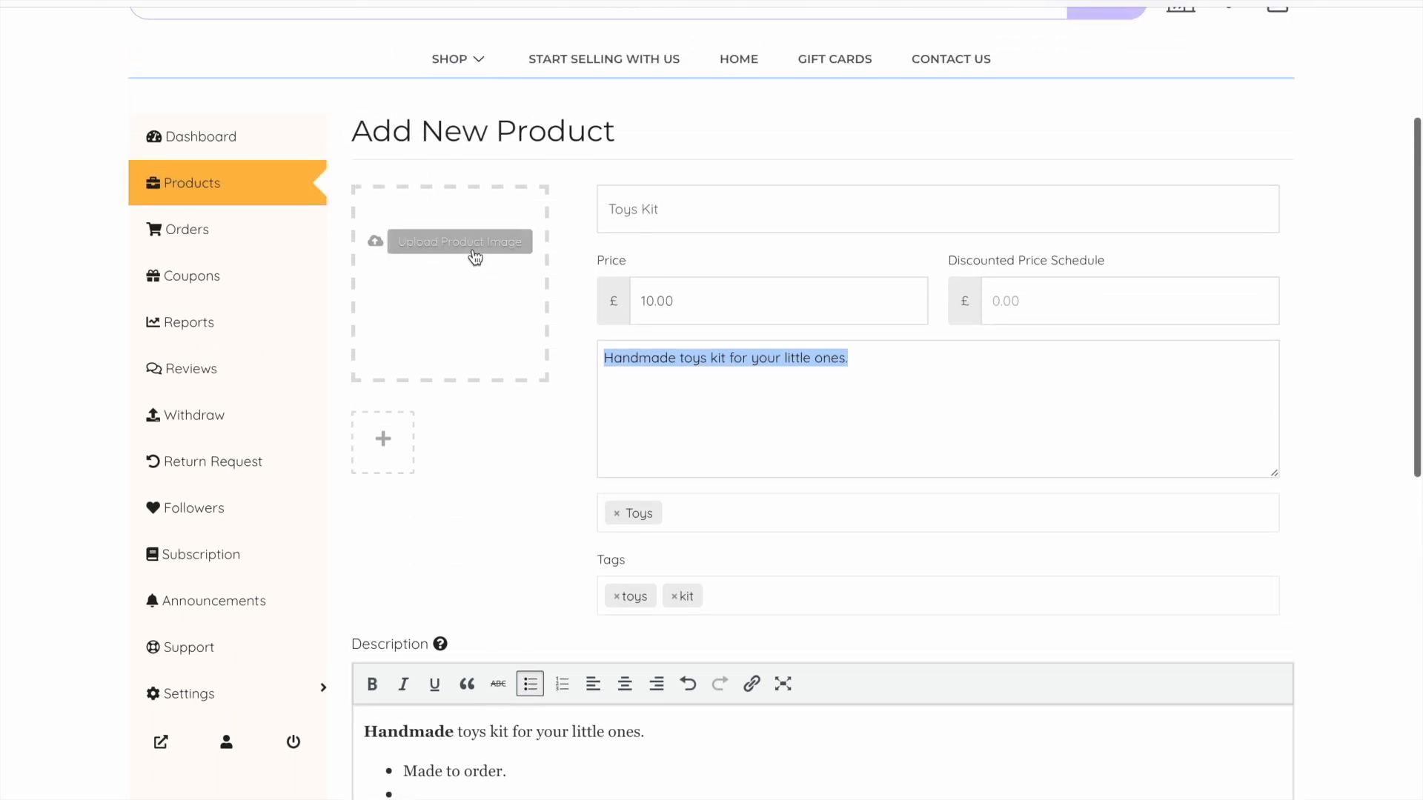
pyautogui.click(474, 252)
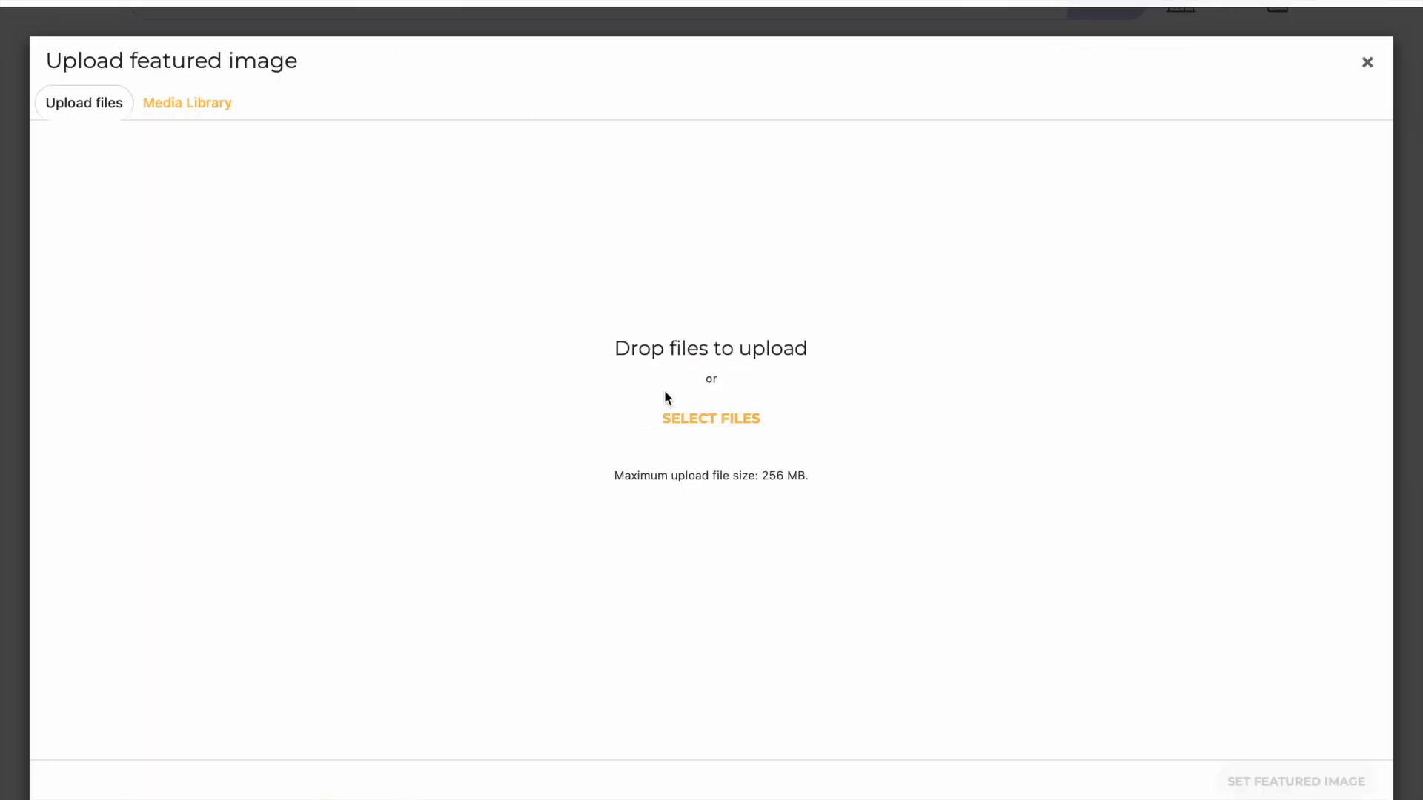
pyautogui.click(689, 418)
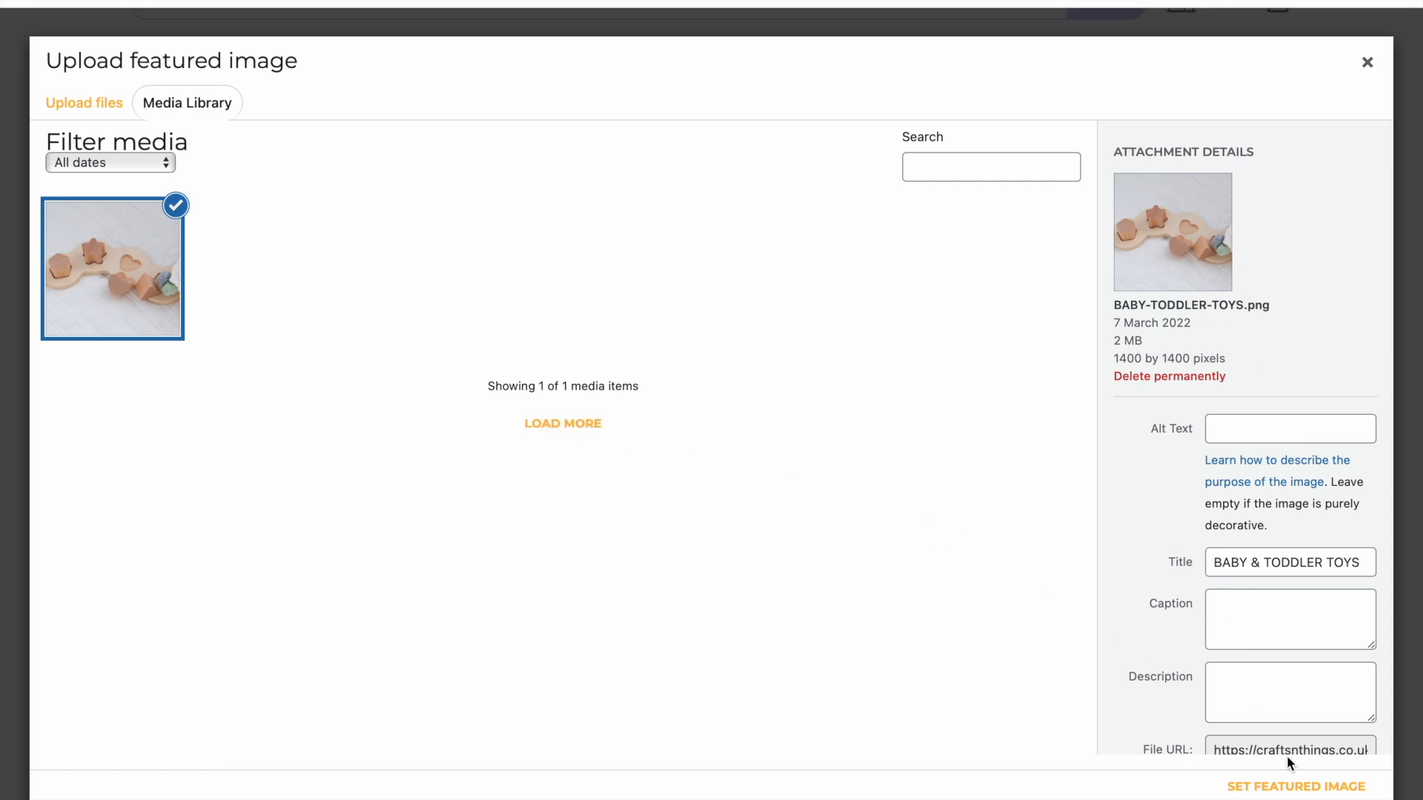
pyautogui.click(1306, 789)
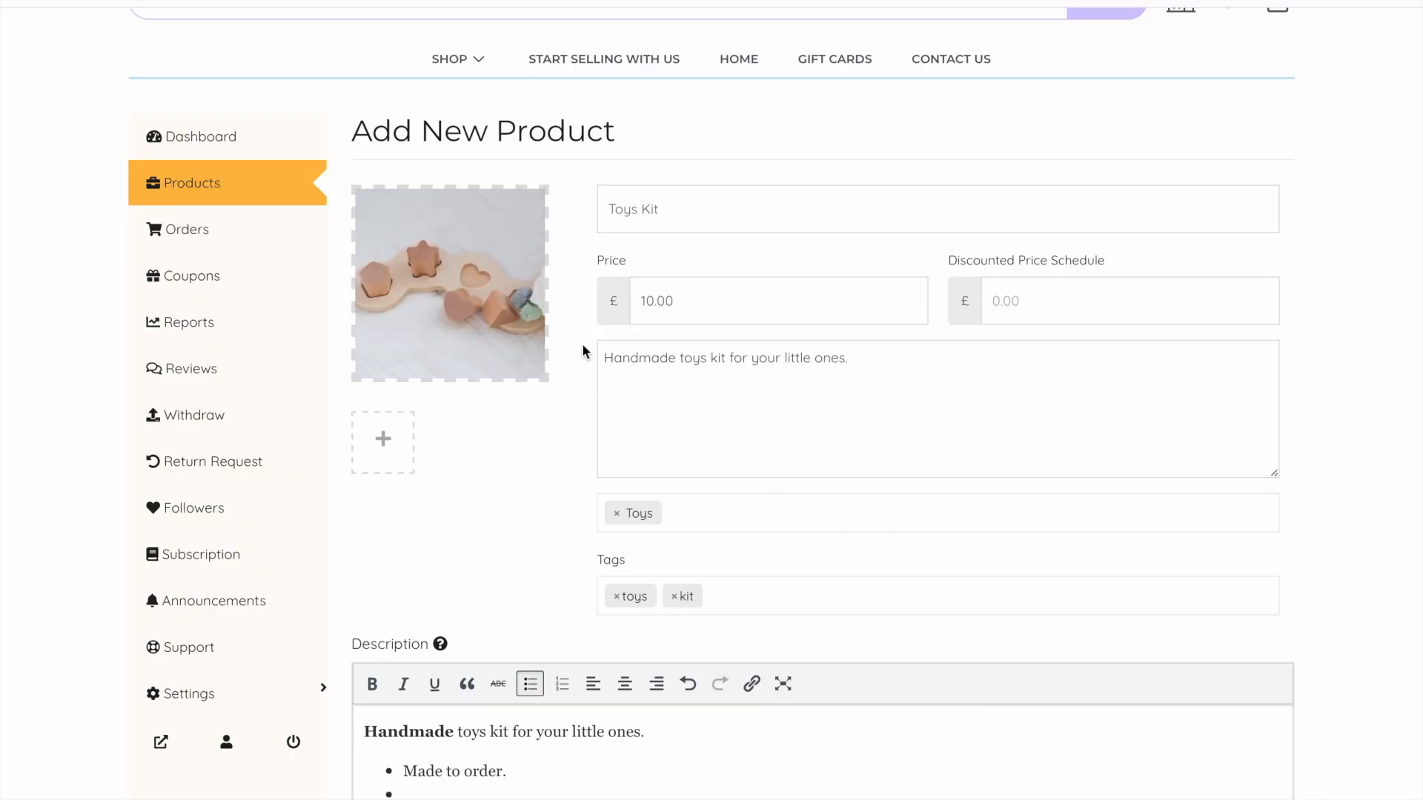
# Create the Toys Kit product without adding gallery images
pyautogui.click(383, 459)
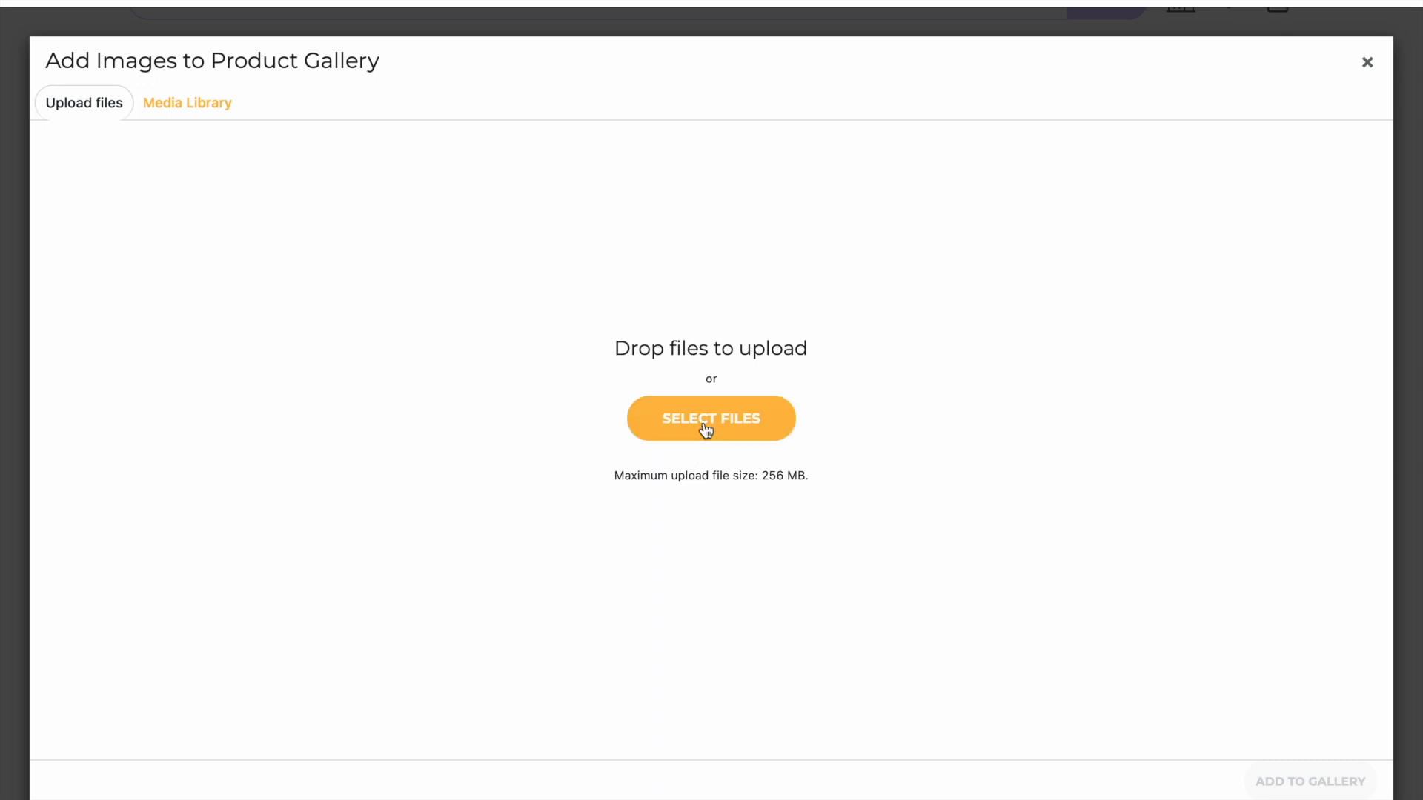
pyautogui.click(1368, 62)
pyautogui.scroll(-5, 1282, 607)
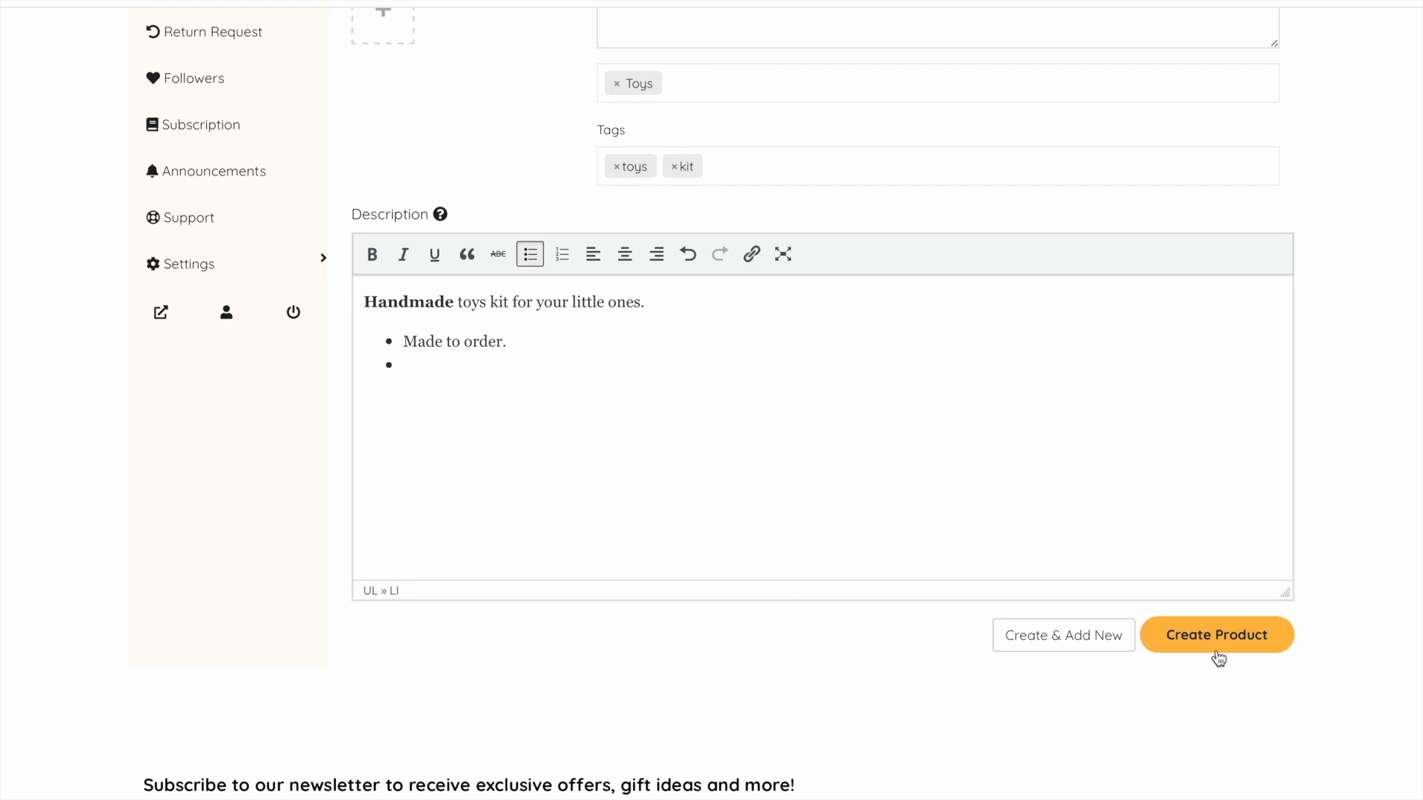
pyautogui.click(1203, 642)
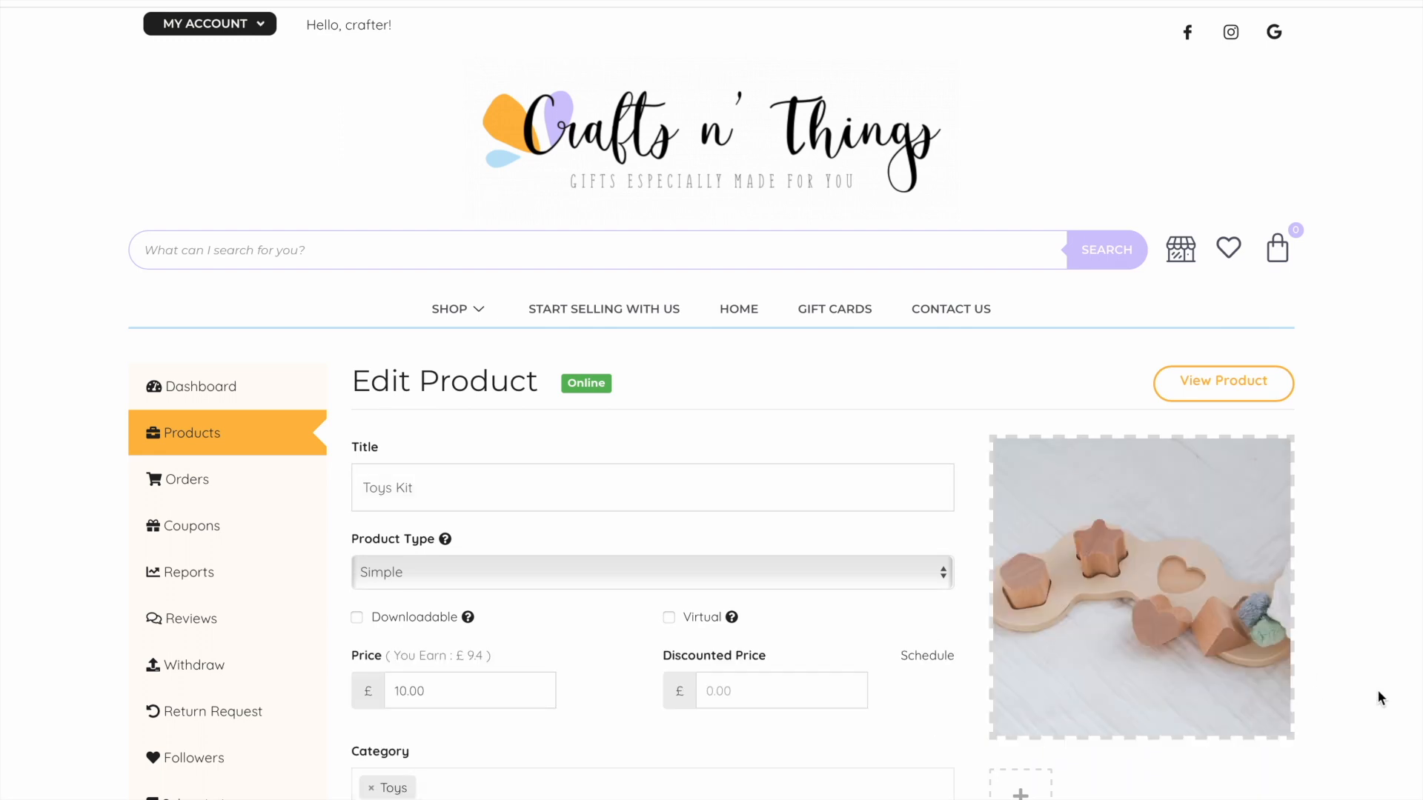
# Set the Toys Kit product's regular price to £15.00
pyautogui.scroll(-9, 1377, 692)
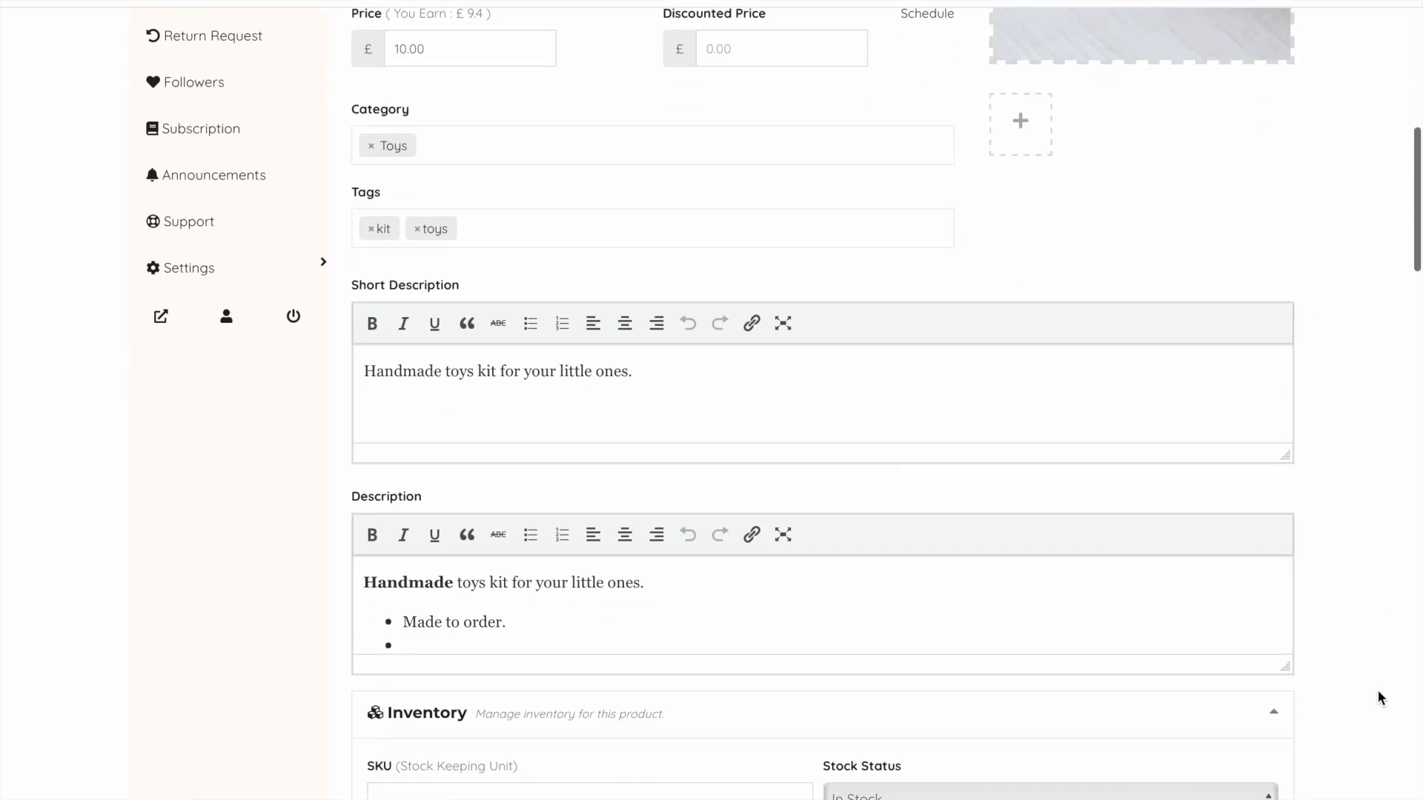
pyautogui.scroll(-5, 1377, 691)
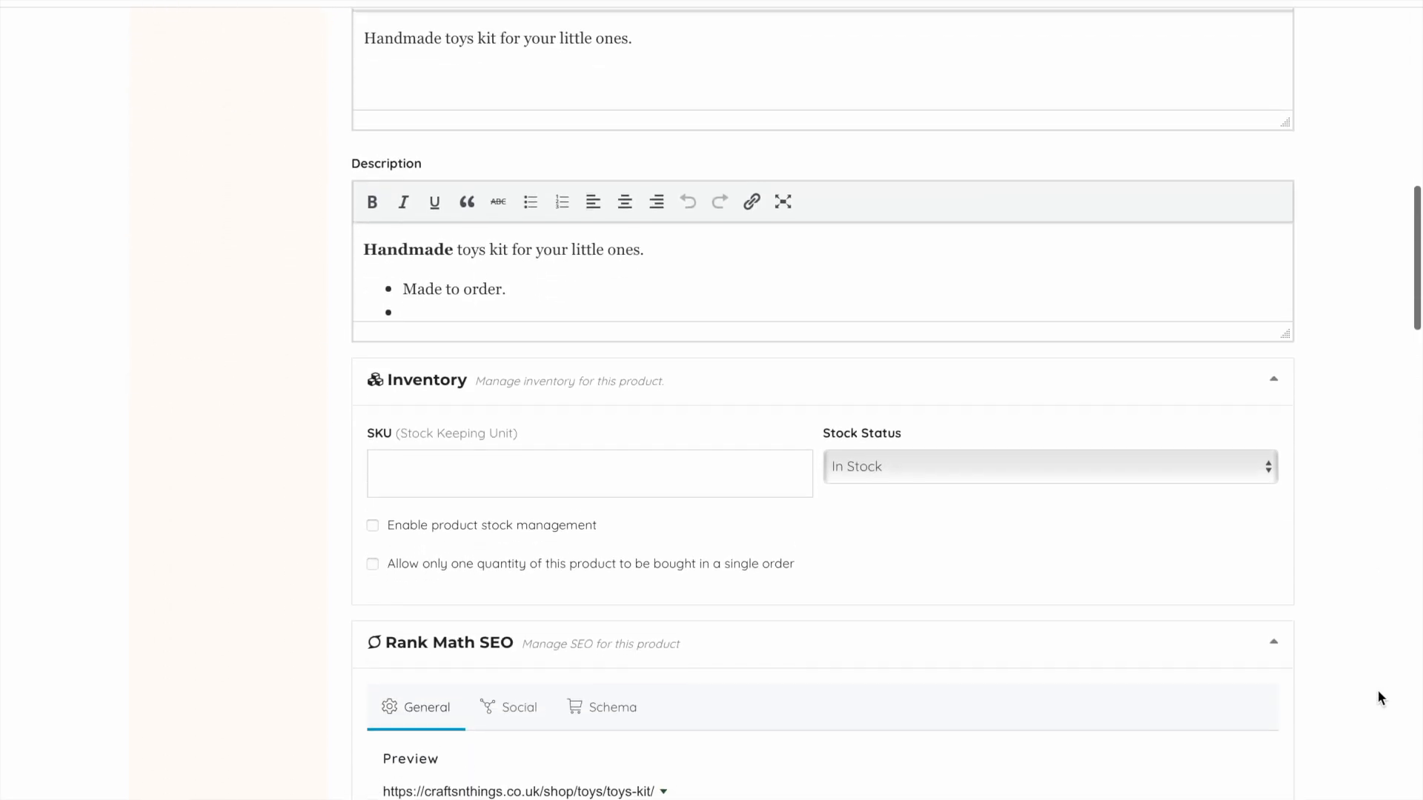
pyautogui.scroll(12, 1377, 690)
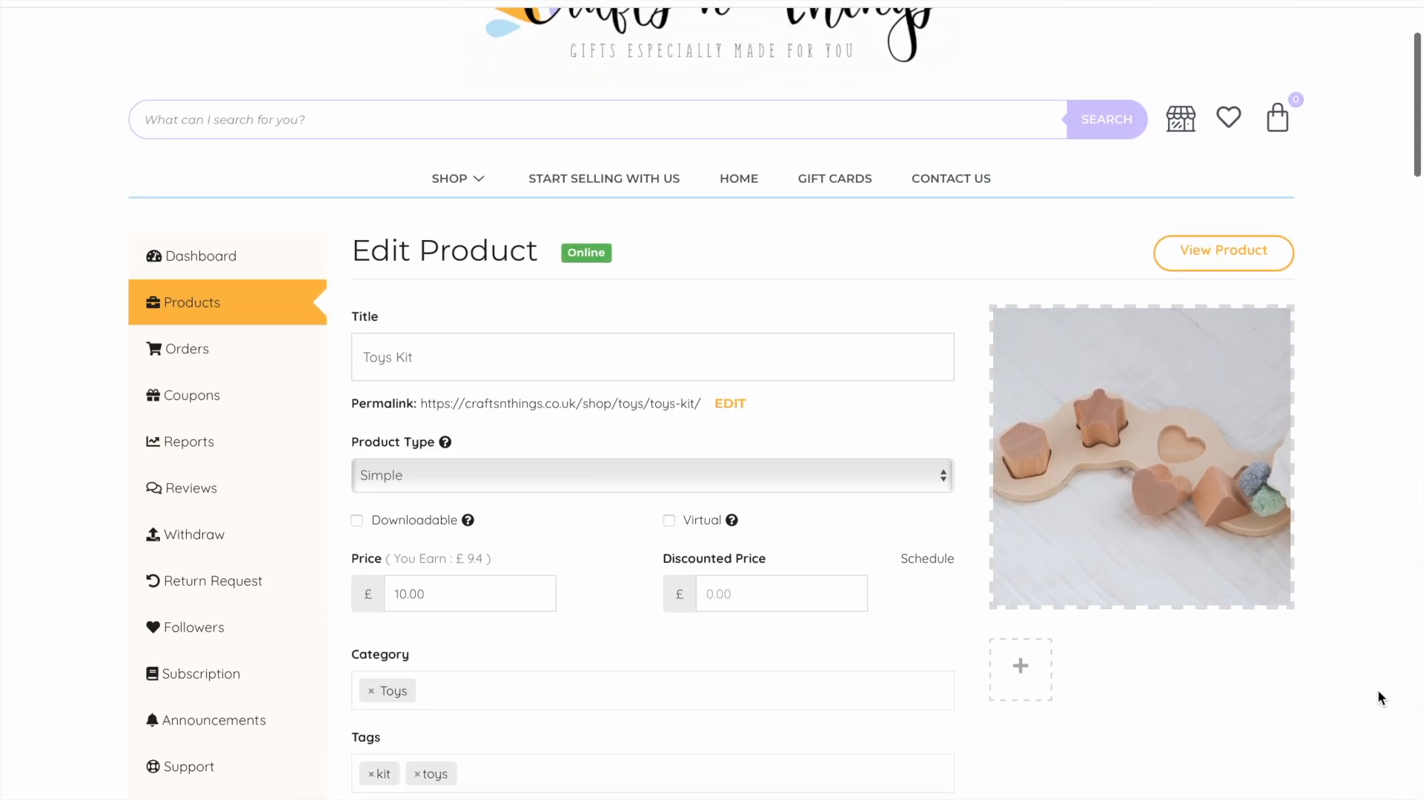
pyautogui.scroll(-2, 1377, 690)
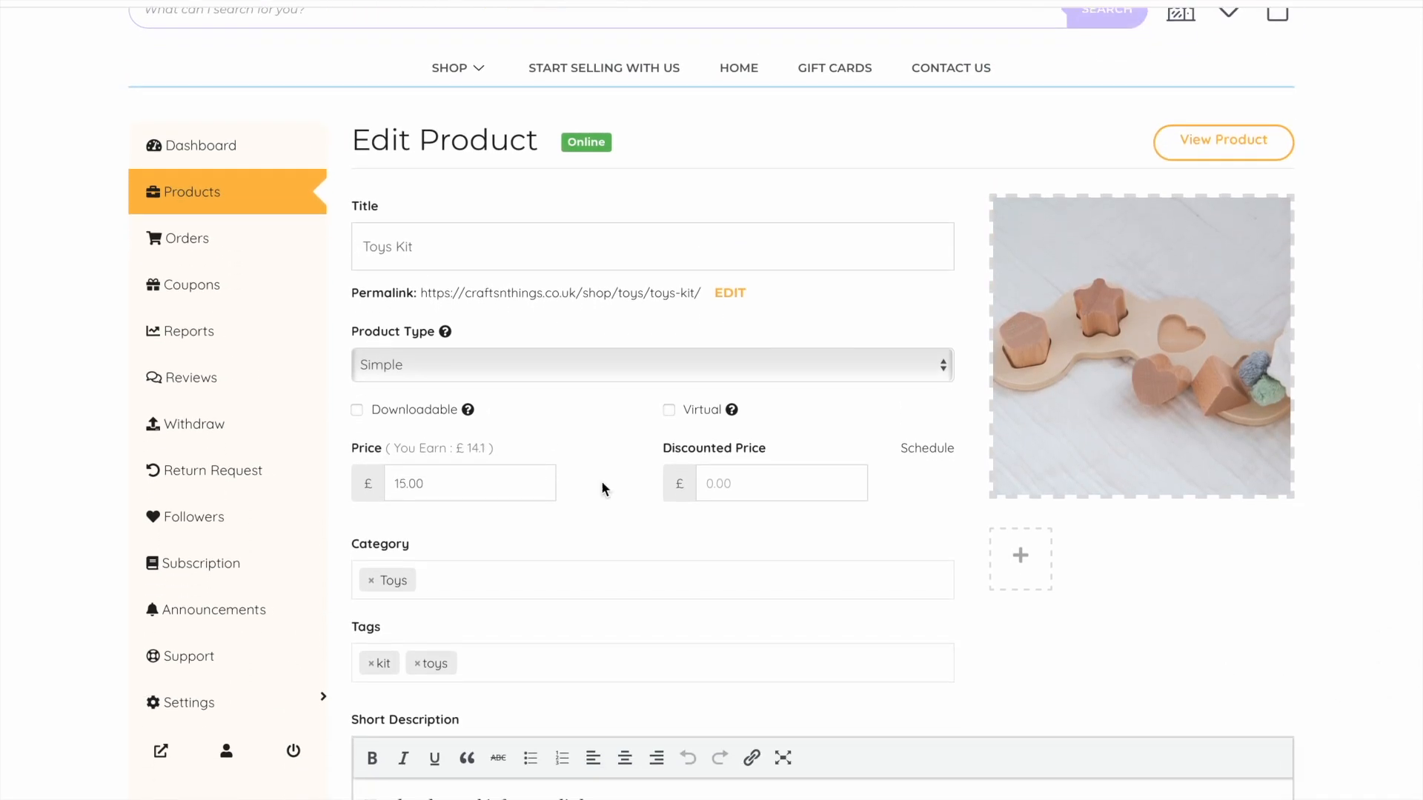
pyautogui.doubleClick(522, 482)
pyautogui.click(598, 484)
# Set the product's discounted price to £9.99
pyautogui.scroll(-4, 613, 540)
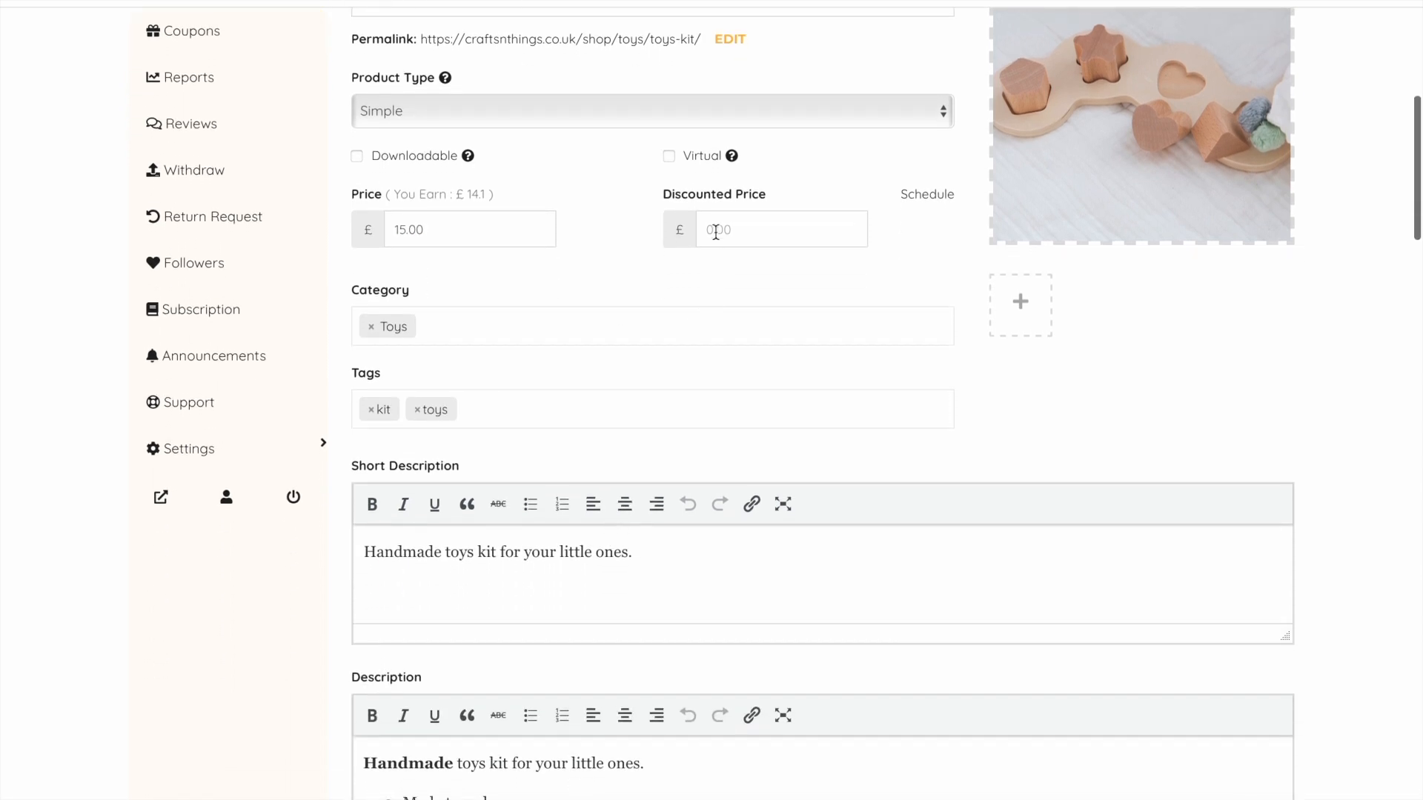
pyautogui.click(726, 230)
pyautogui.write('9.99')
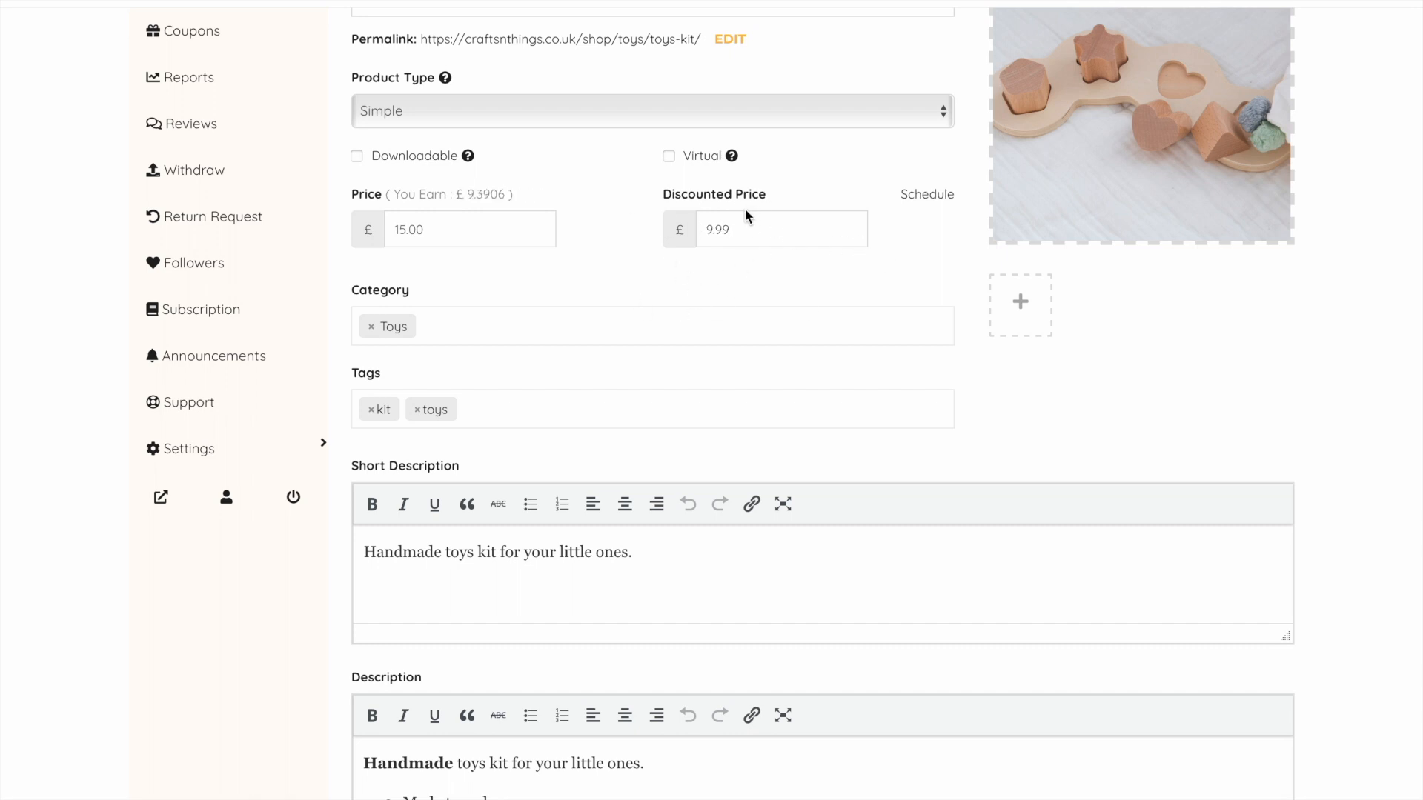
# Schedule the discounted price to run from 2022-03-07 to 2022-03-14
pyautogui.click(925, 195)
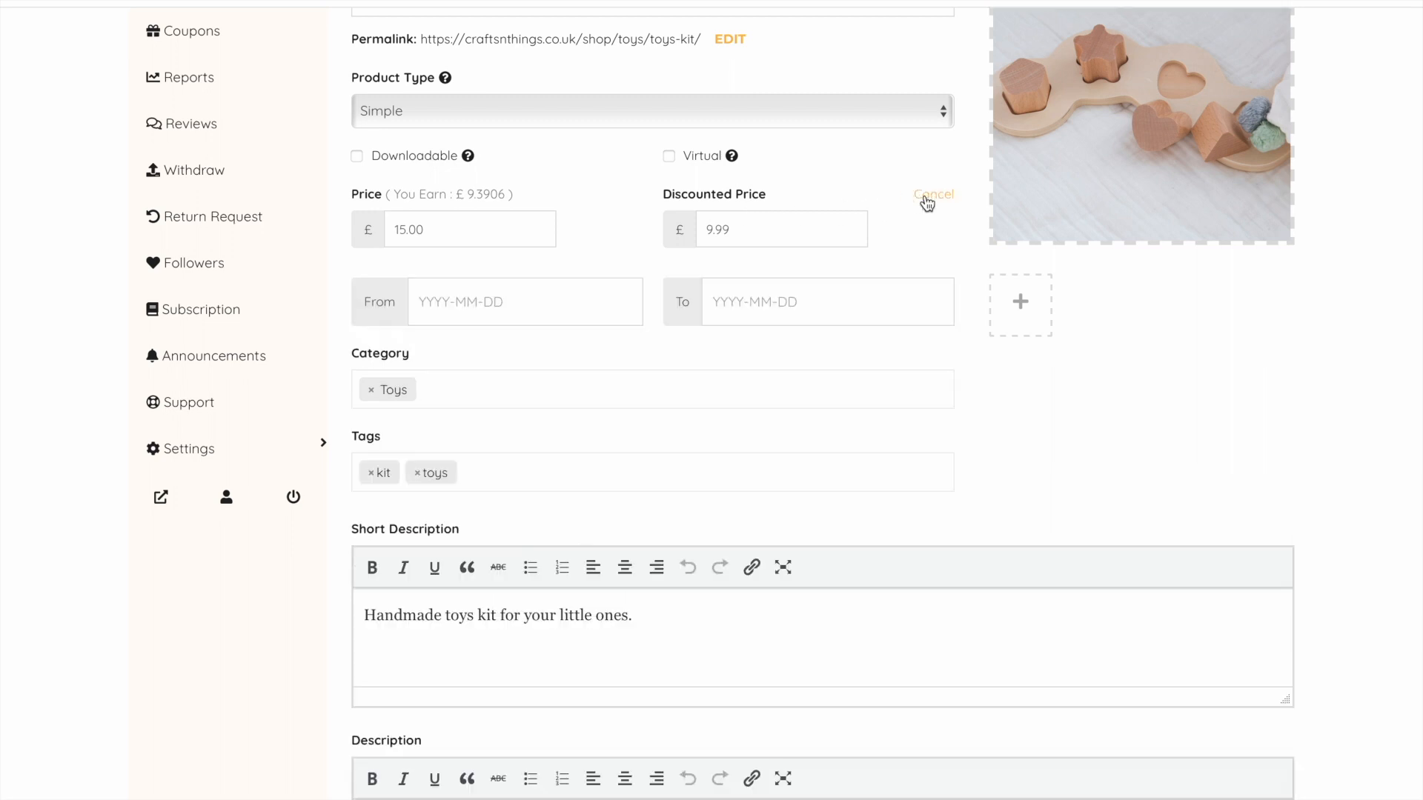
pyautogui.click(528, 309)
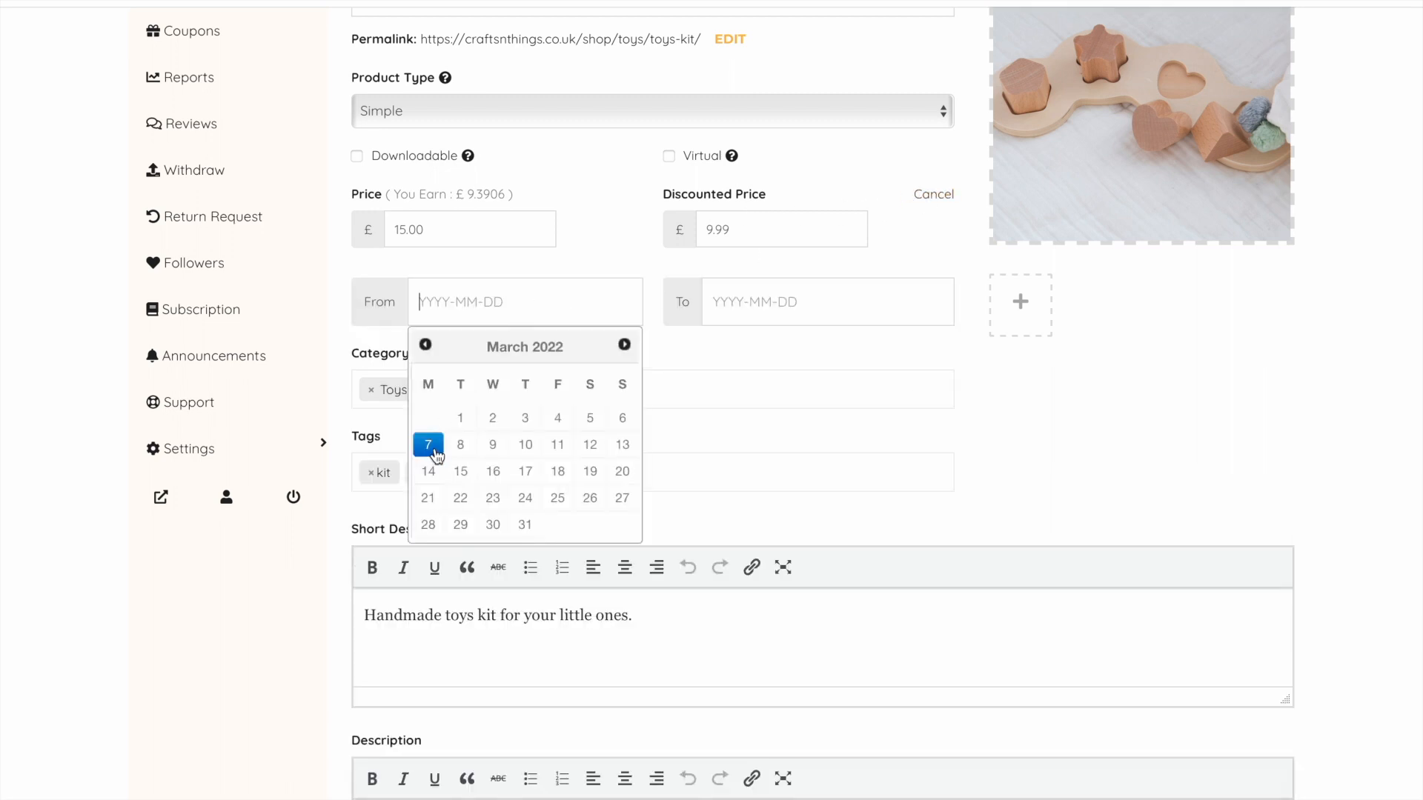
pyautogui.click(432, 443)
pyautogui.click(721, 303)
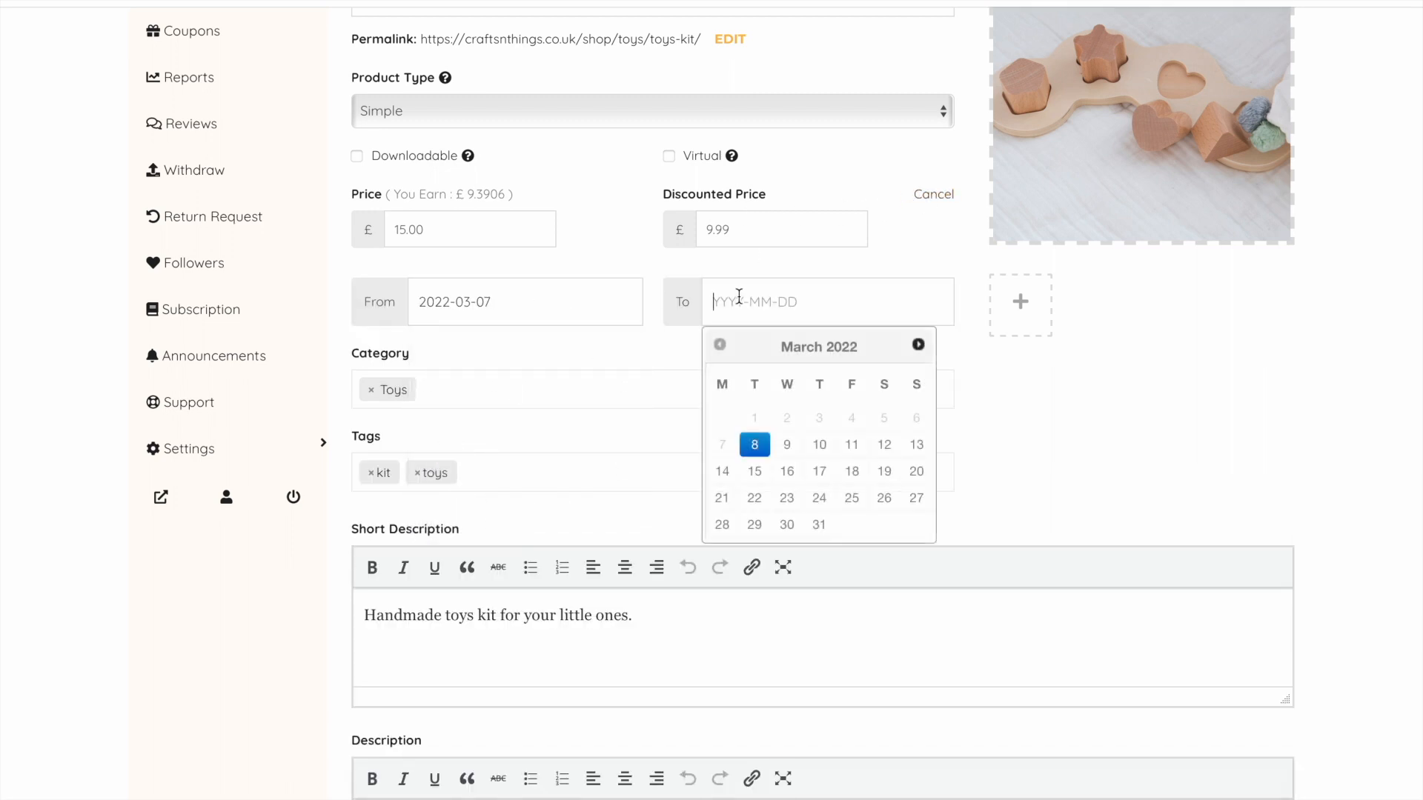
pyautogui.click(724, 471)
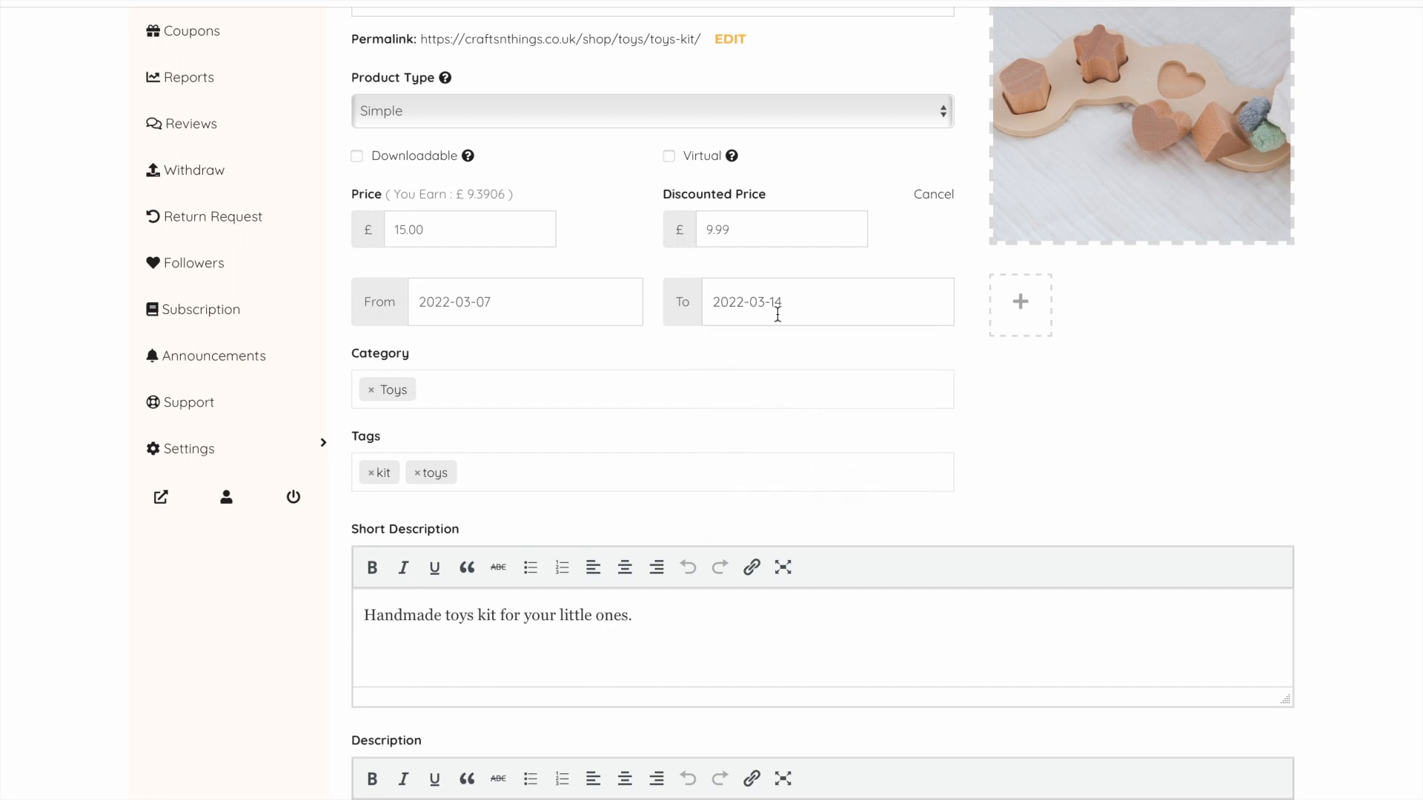
# Look at the SKU field and the stock status options in the Inventory section, keeping In Stock
pyautogui.scroll(-1, 895, 396)
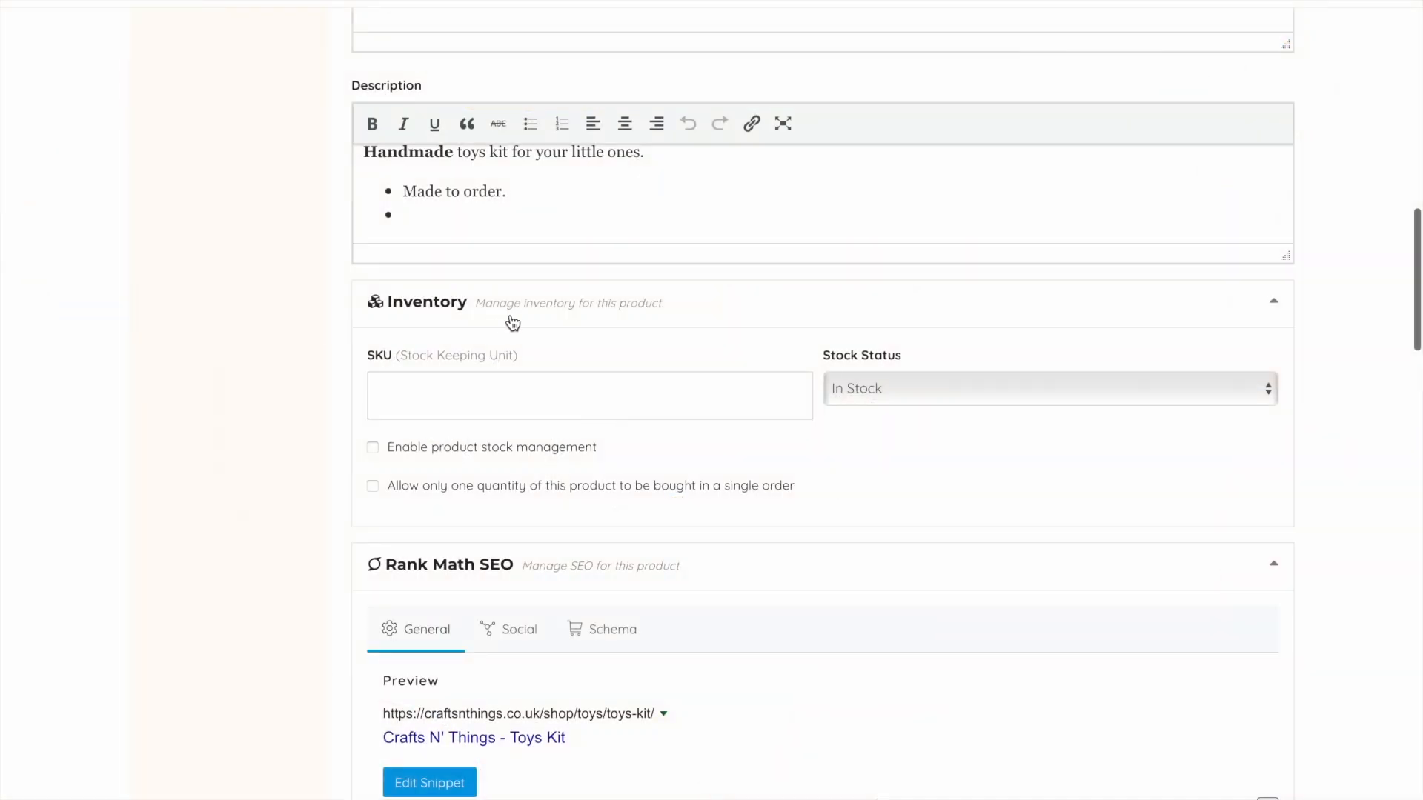
pyautogui.click(471, 402)
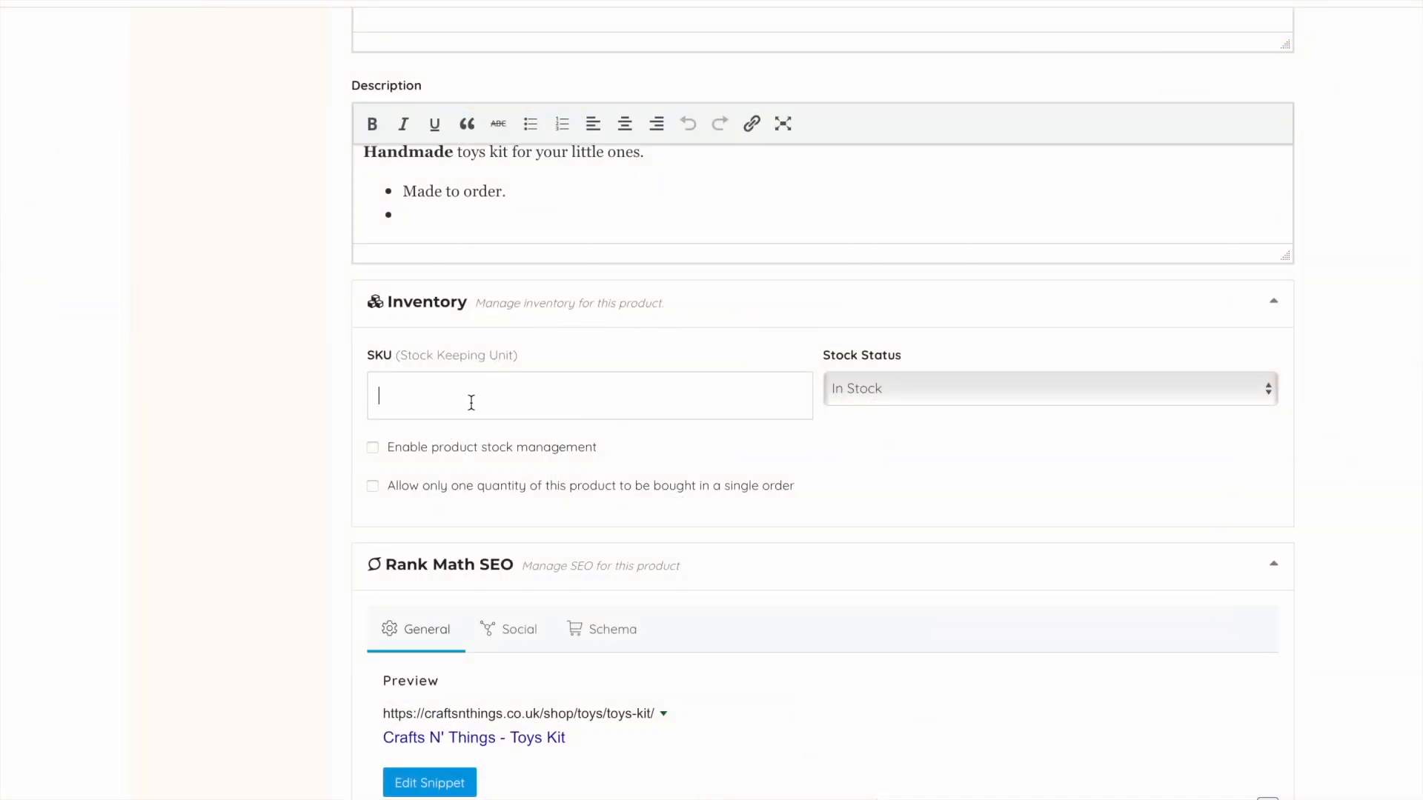
pyautogui.click(887, 392)
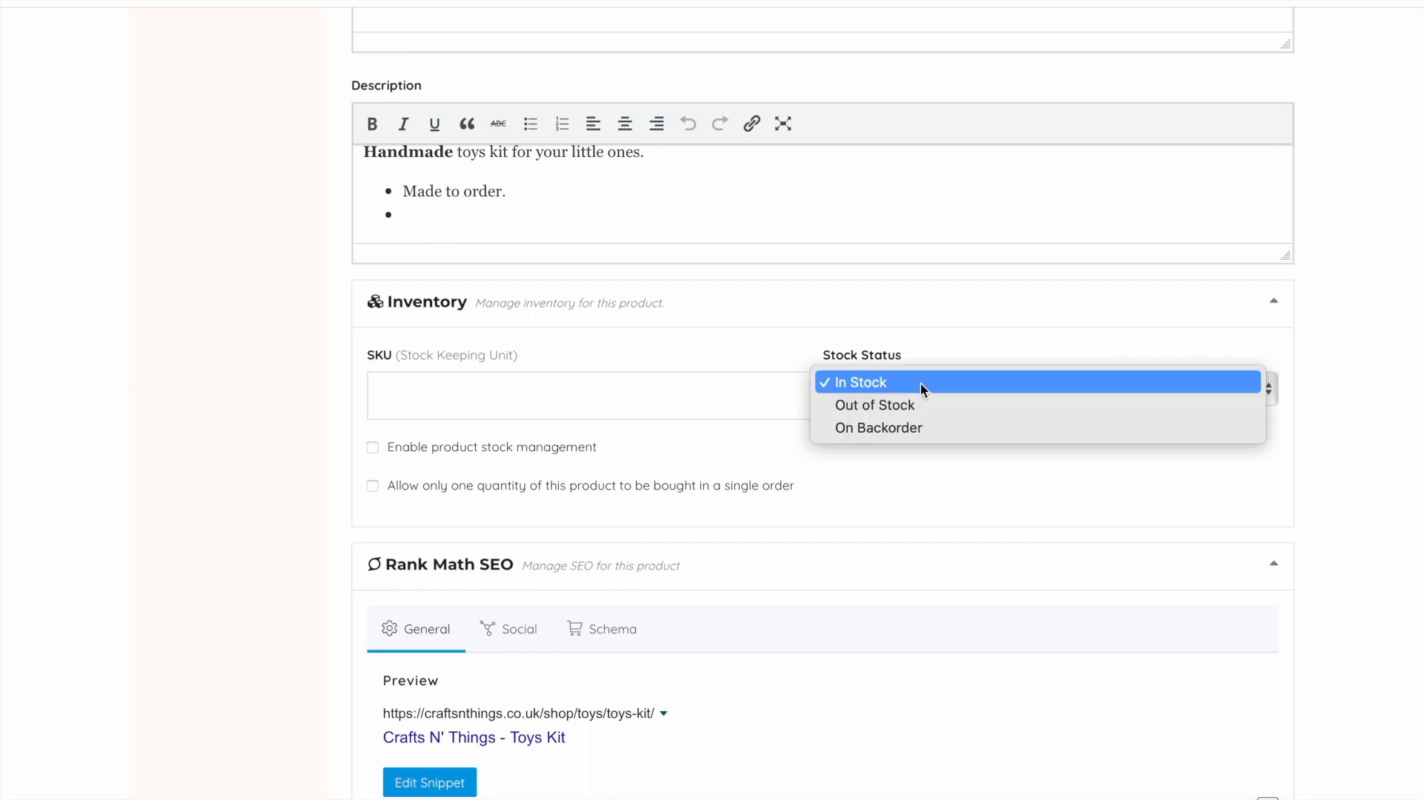
pyautogui.click(923, 516)
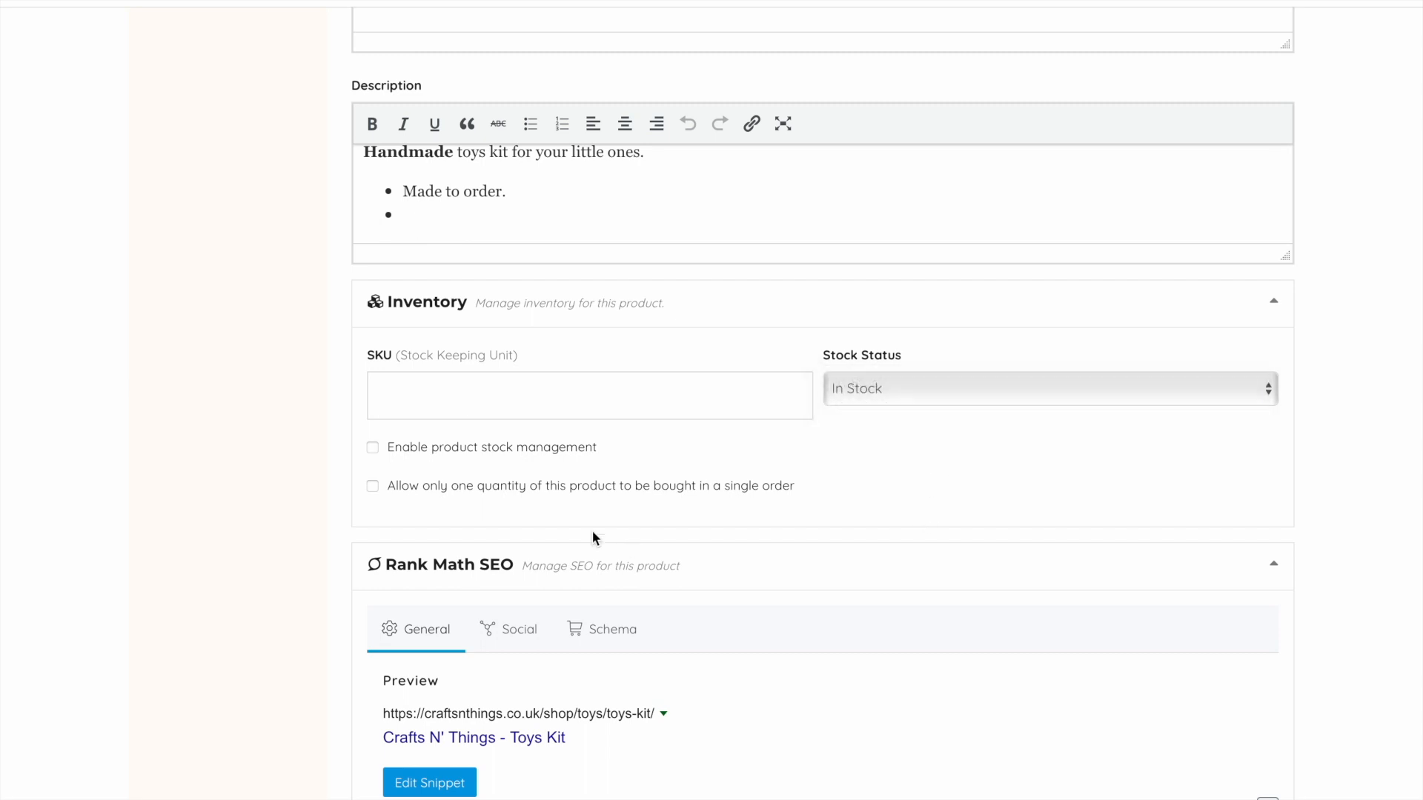
# Enable product stock management with a stock quantity of 10 and a low stock threshold of 3
pyautogui.click(370, 449)
pyautogui.scroll(-1, 715, 511)
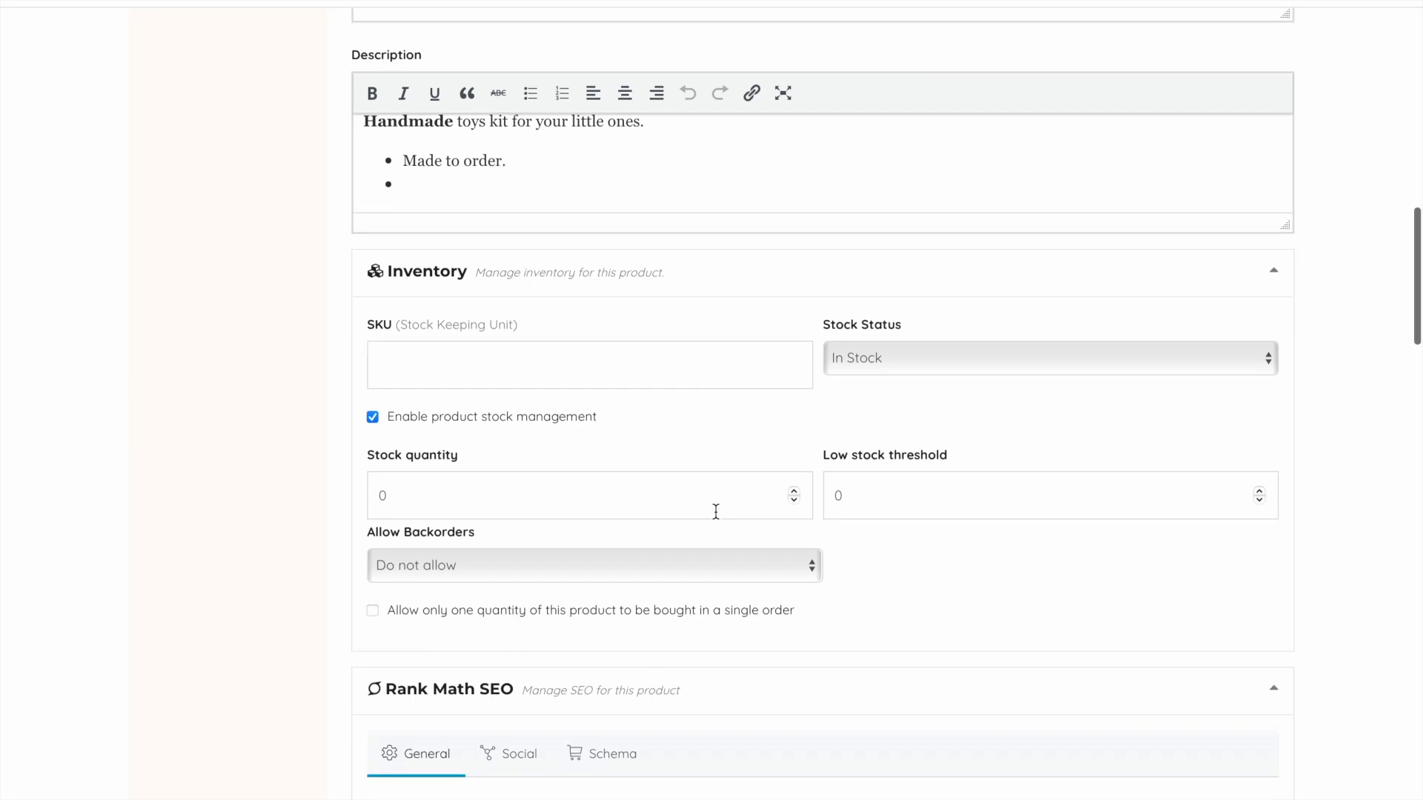
pyautogui.scroll(-1, 716, 512)
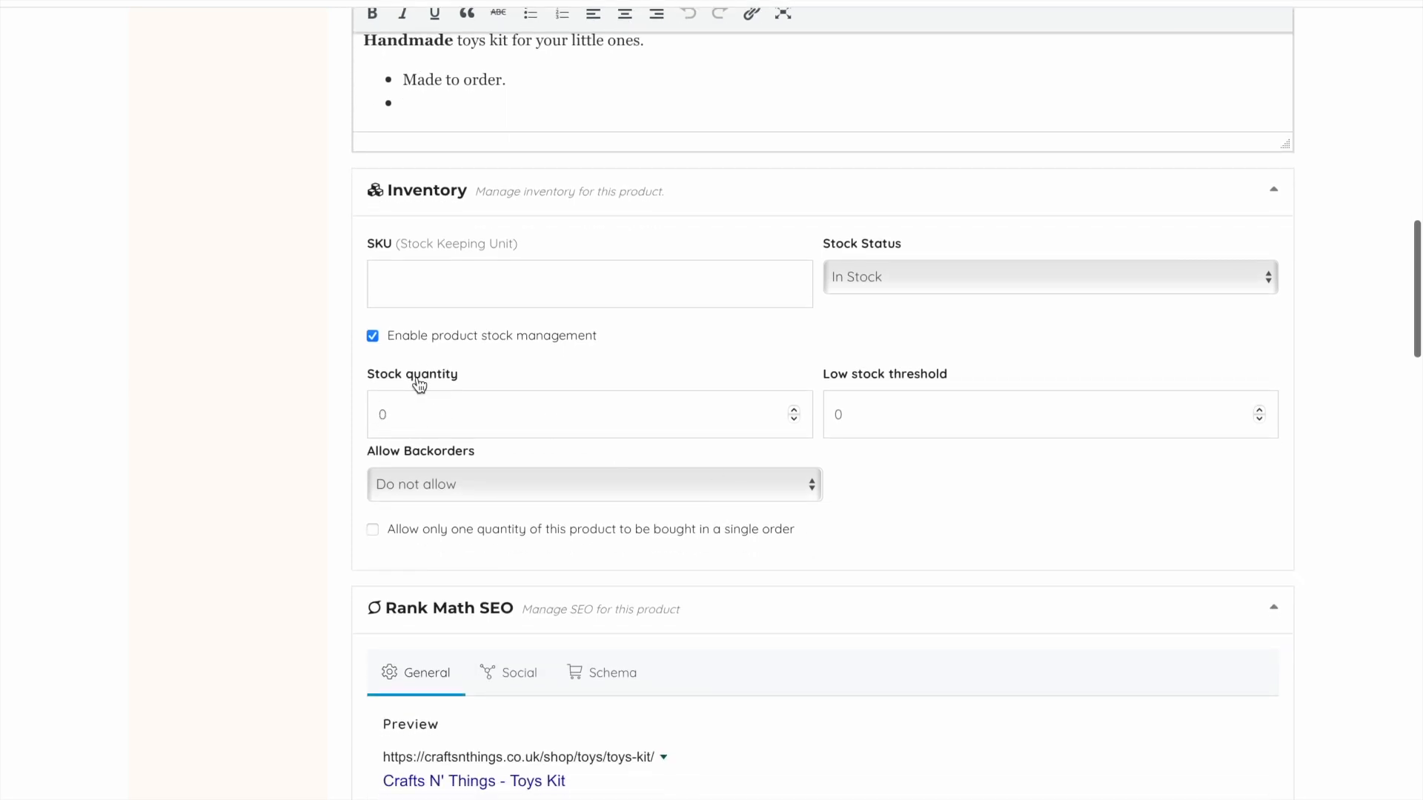
pyautogui.click(435, 423)
pyautogui.write('10')
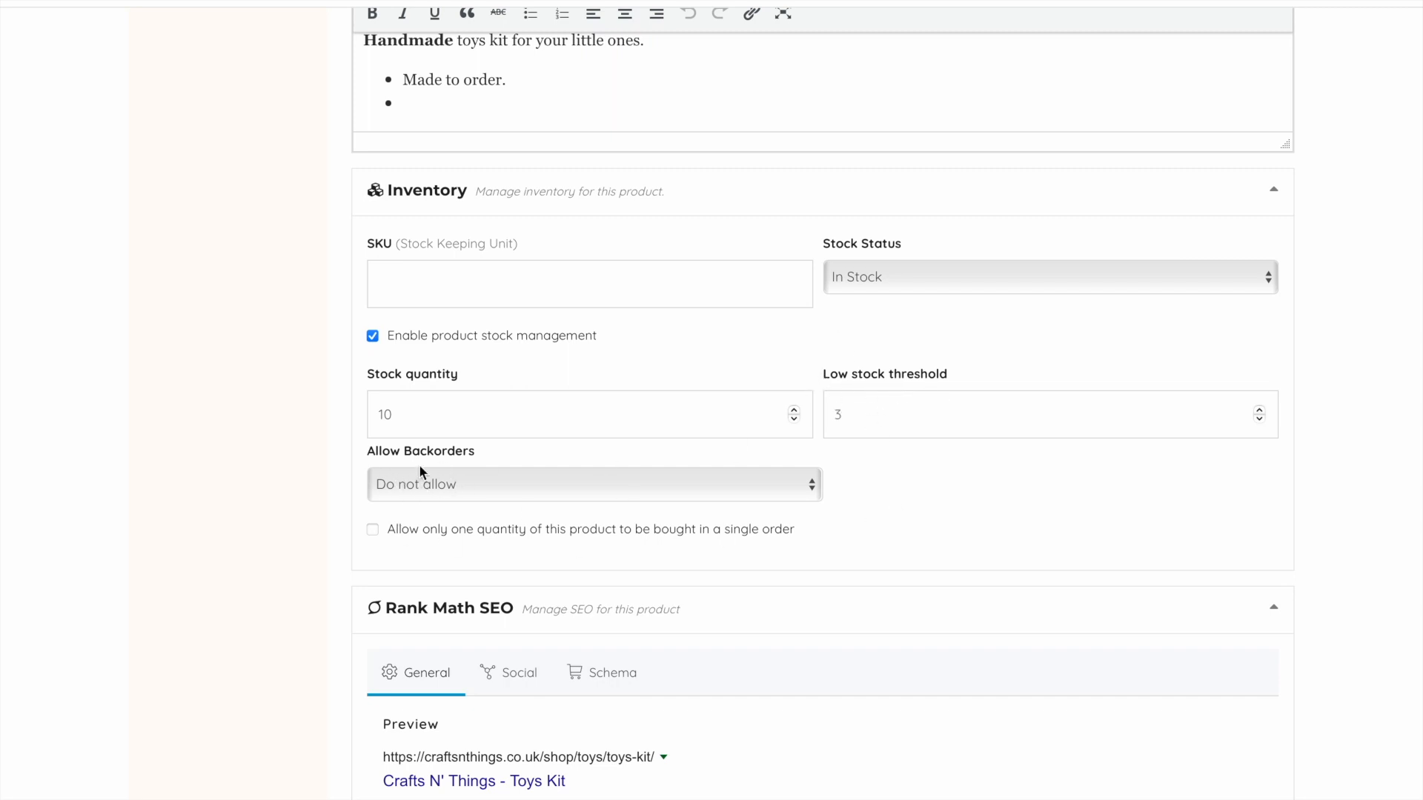
# Keep backorders on Do not allow and limit the product to one quantity per order
pyautogui.click(504, 487)
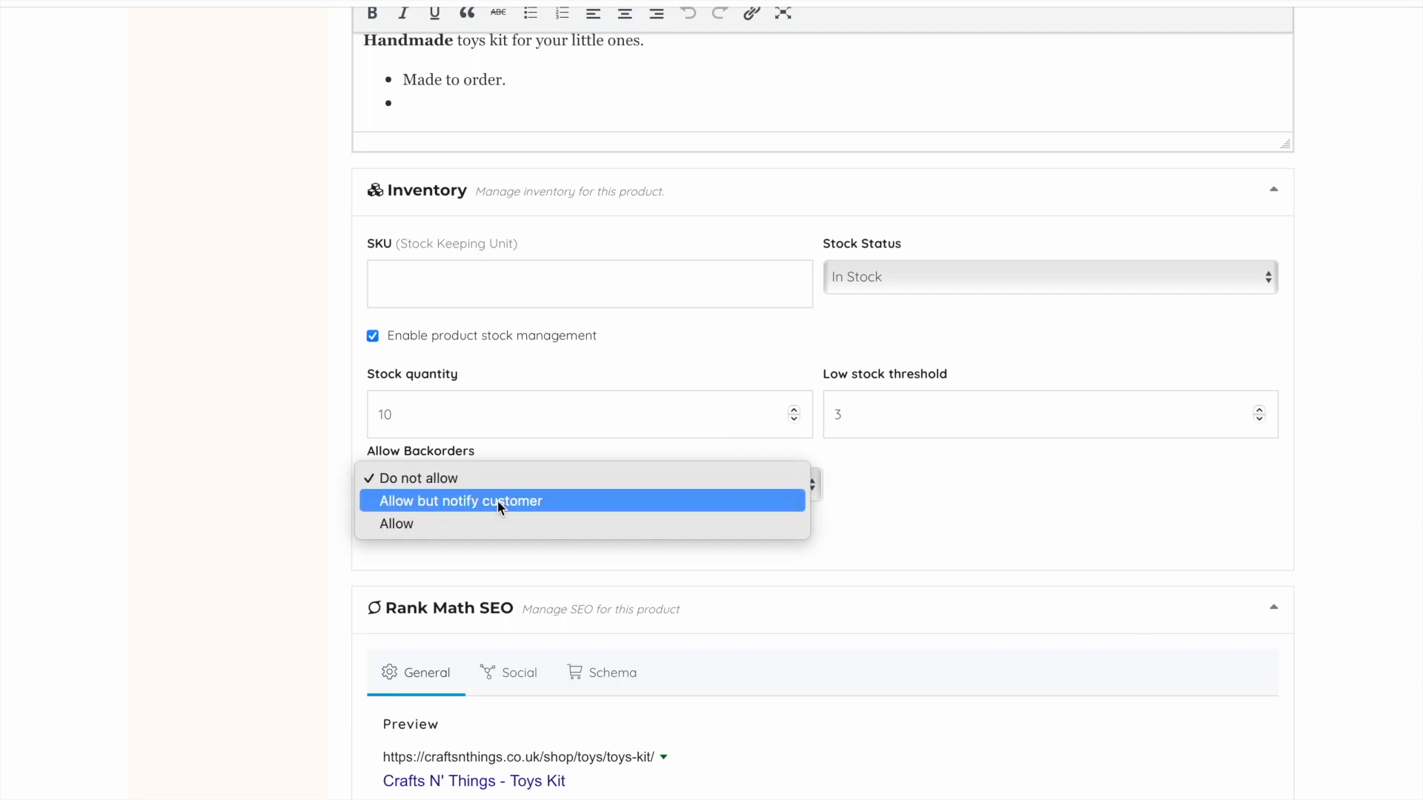
pyautogui.click(437, 487)
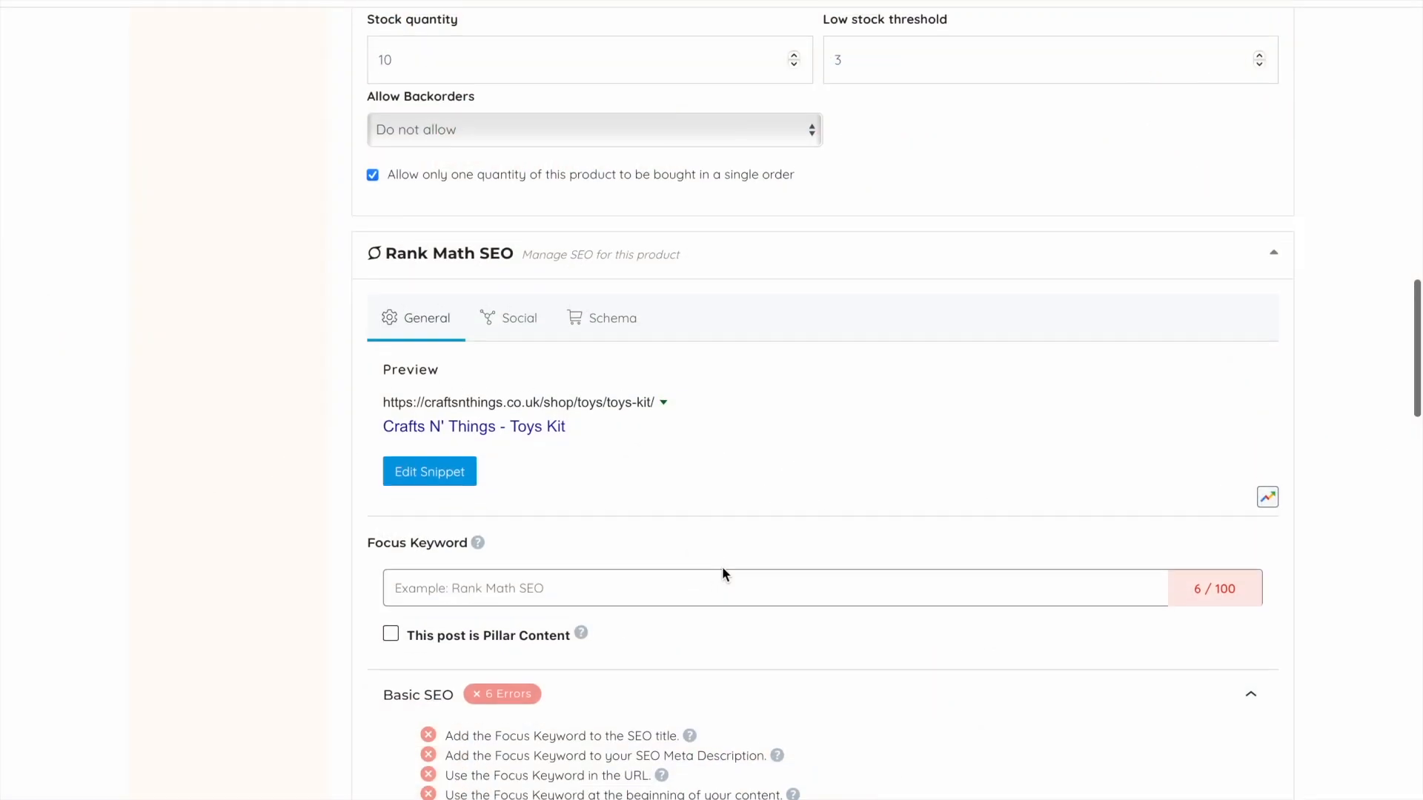
# Append "| Craft Lover" to the title in the product's Rank Math SEO snippet
pyautogui.scroll(-1, 725, 575)
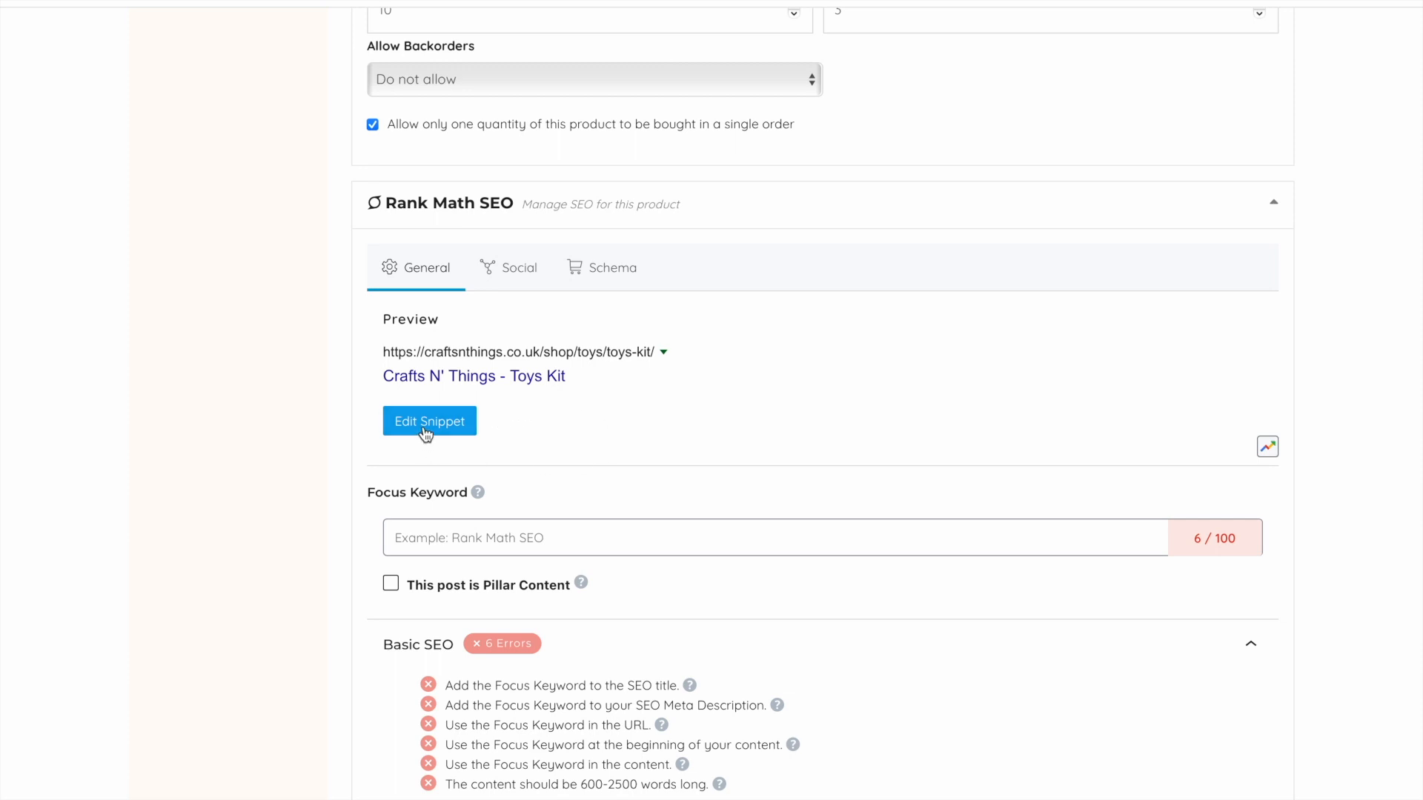
pyautogui.scroll(-1, 620, 510)
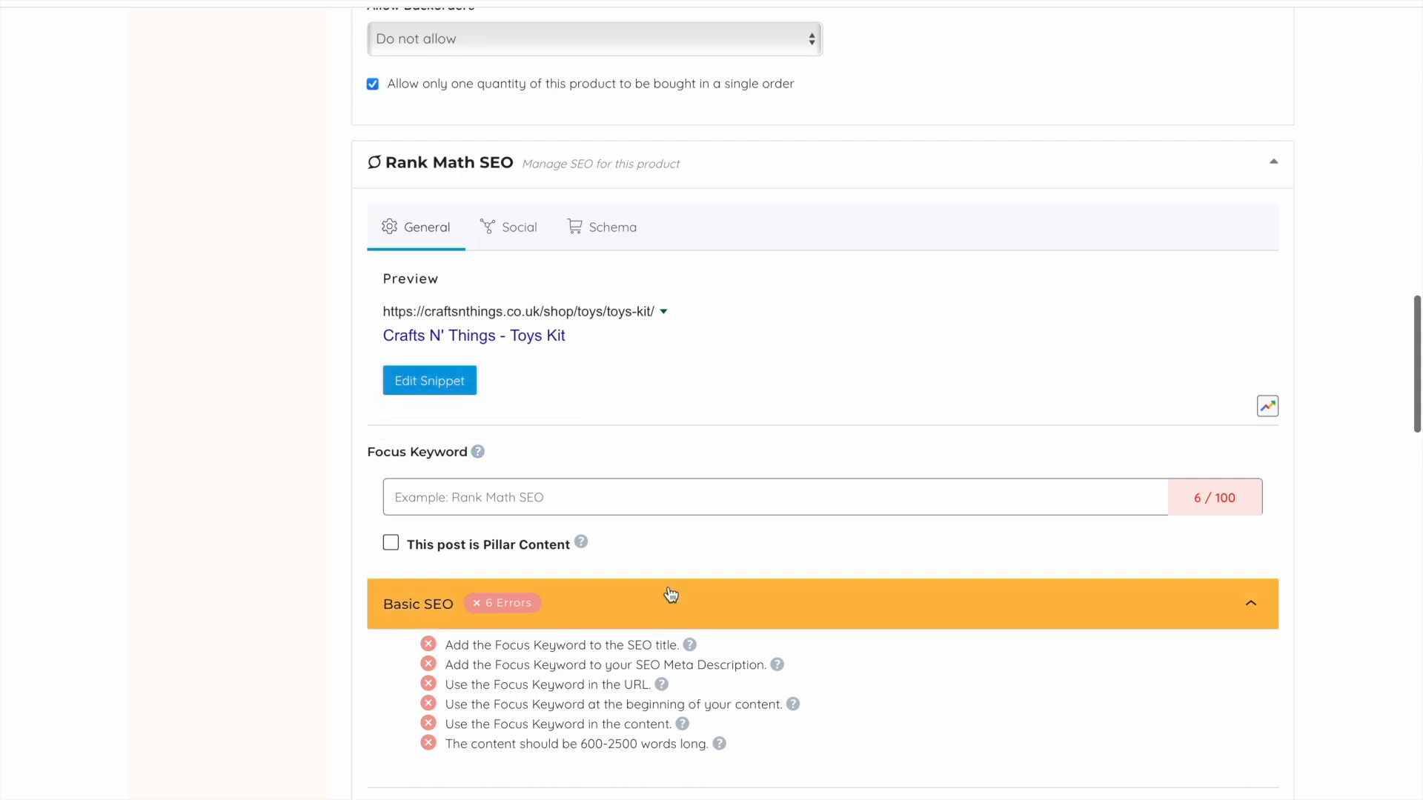
pyautogui.scroll(-1, 667, 591)
pyautogui.scroll(-2, 296, 636)
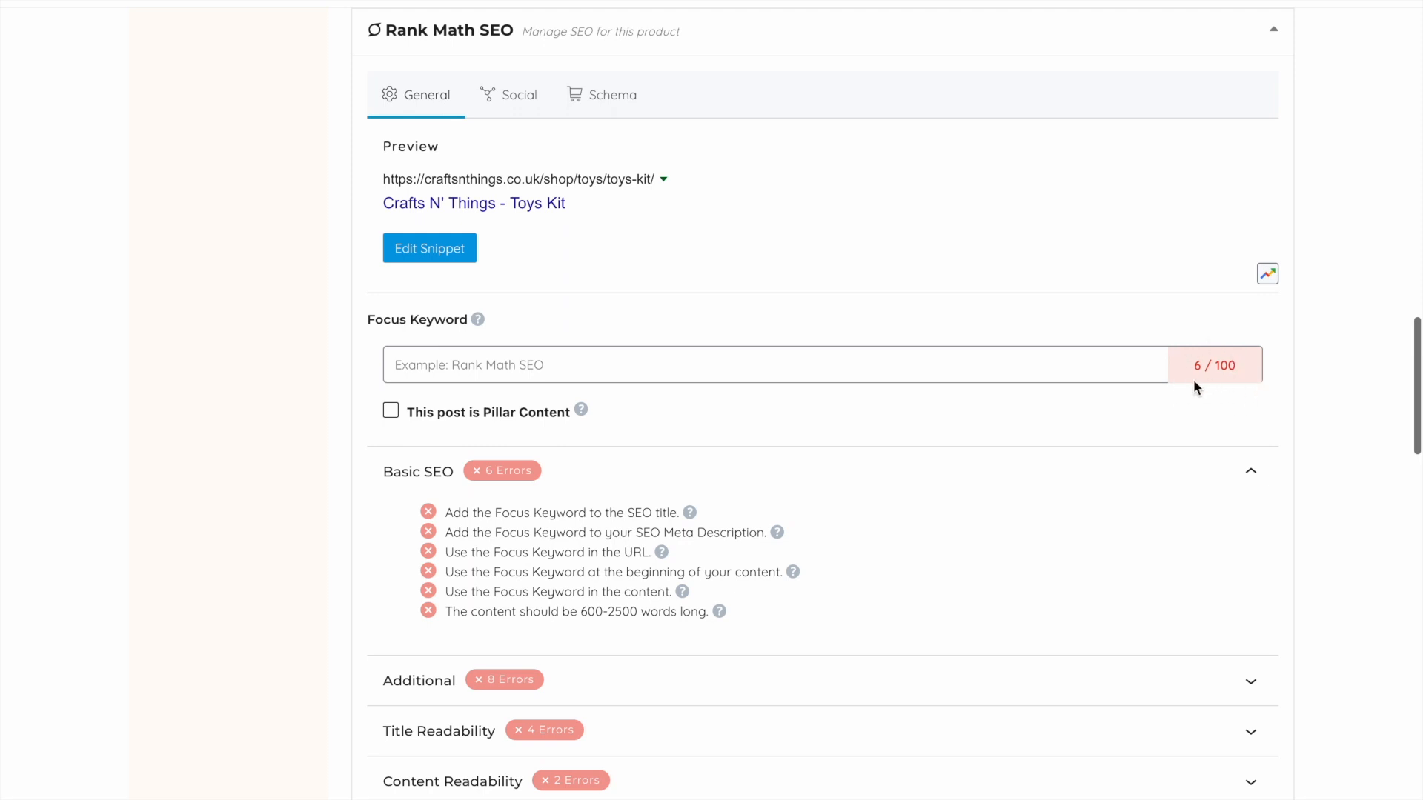
pyautogui.click(426, 254)
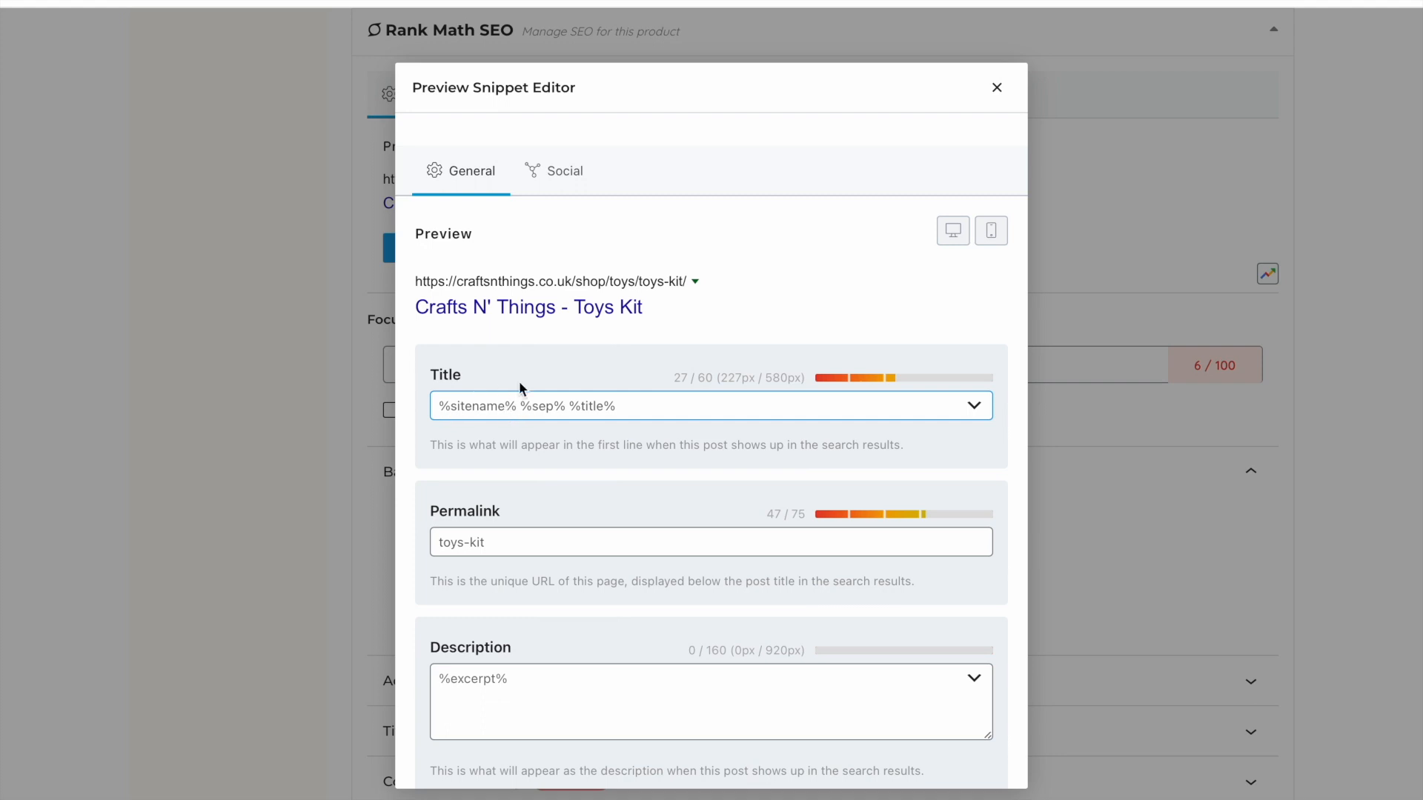
pyautogui.click(649, 408)
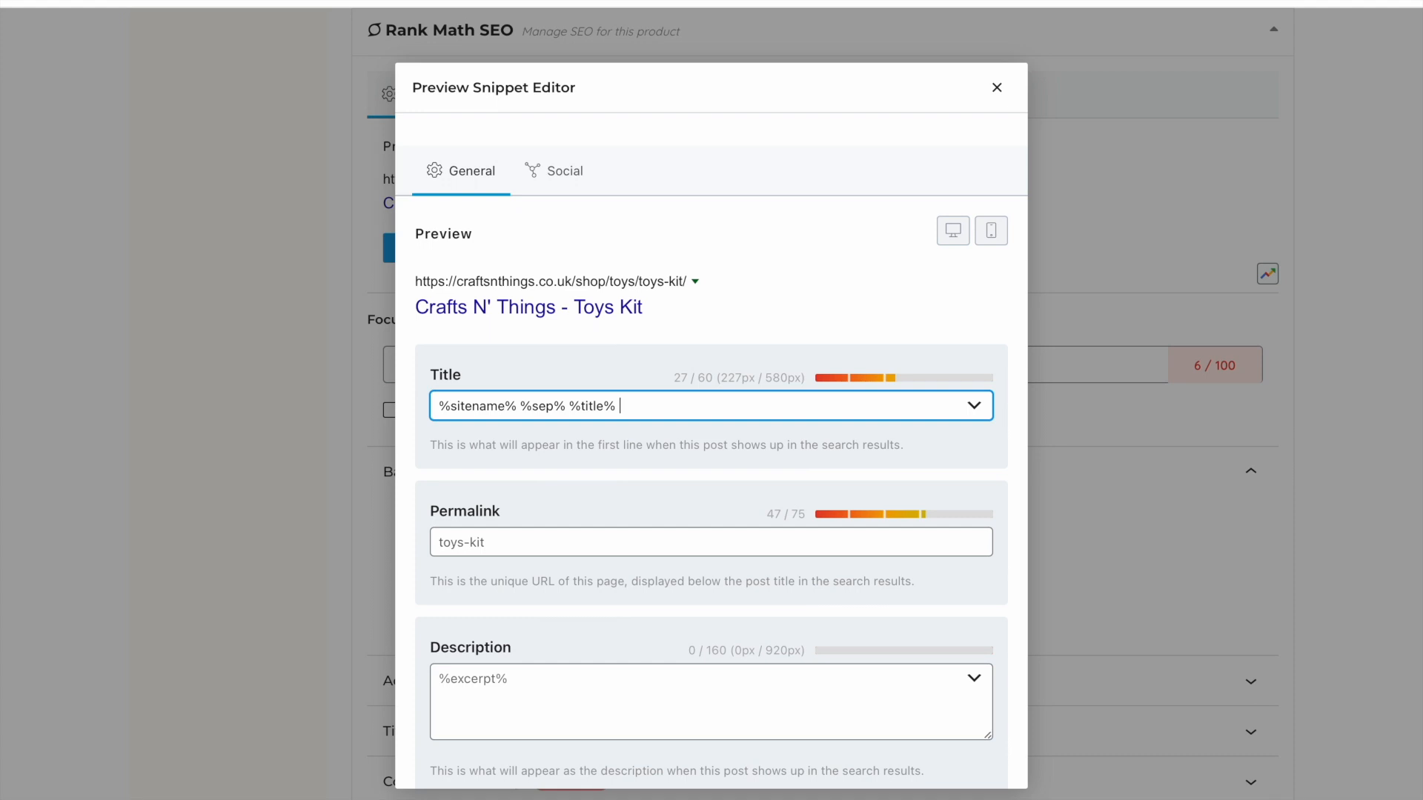
pyautogui.write('| Craft')
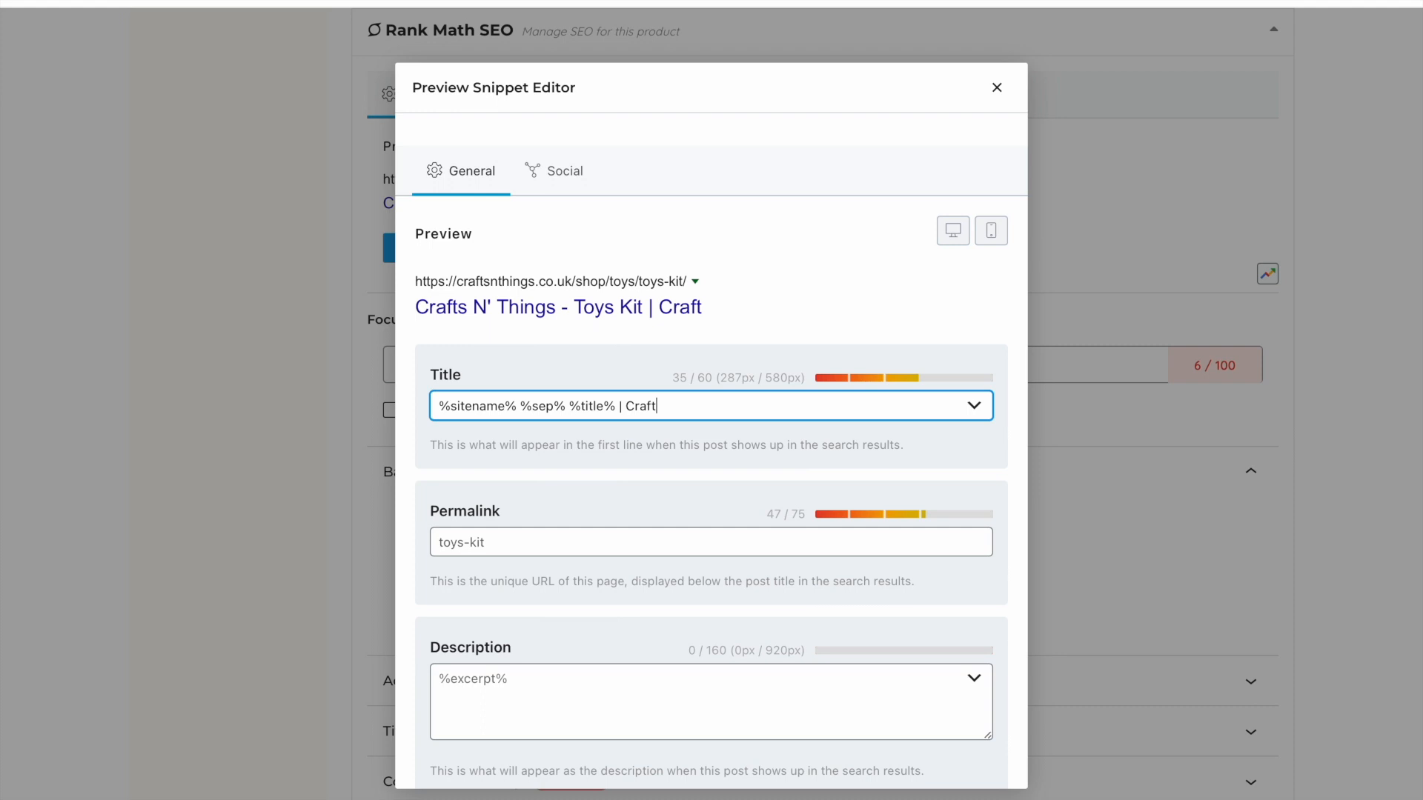
pyautogui.write(' Lover')
# Enter the SEO snippet description "Beautifully handmade toys kit for your little ones. Made from Craft Lover."
pyautogui.scroll(-1, 753, 482)
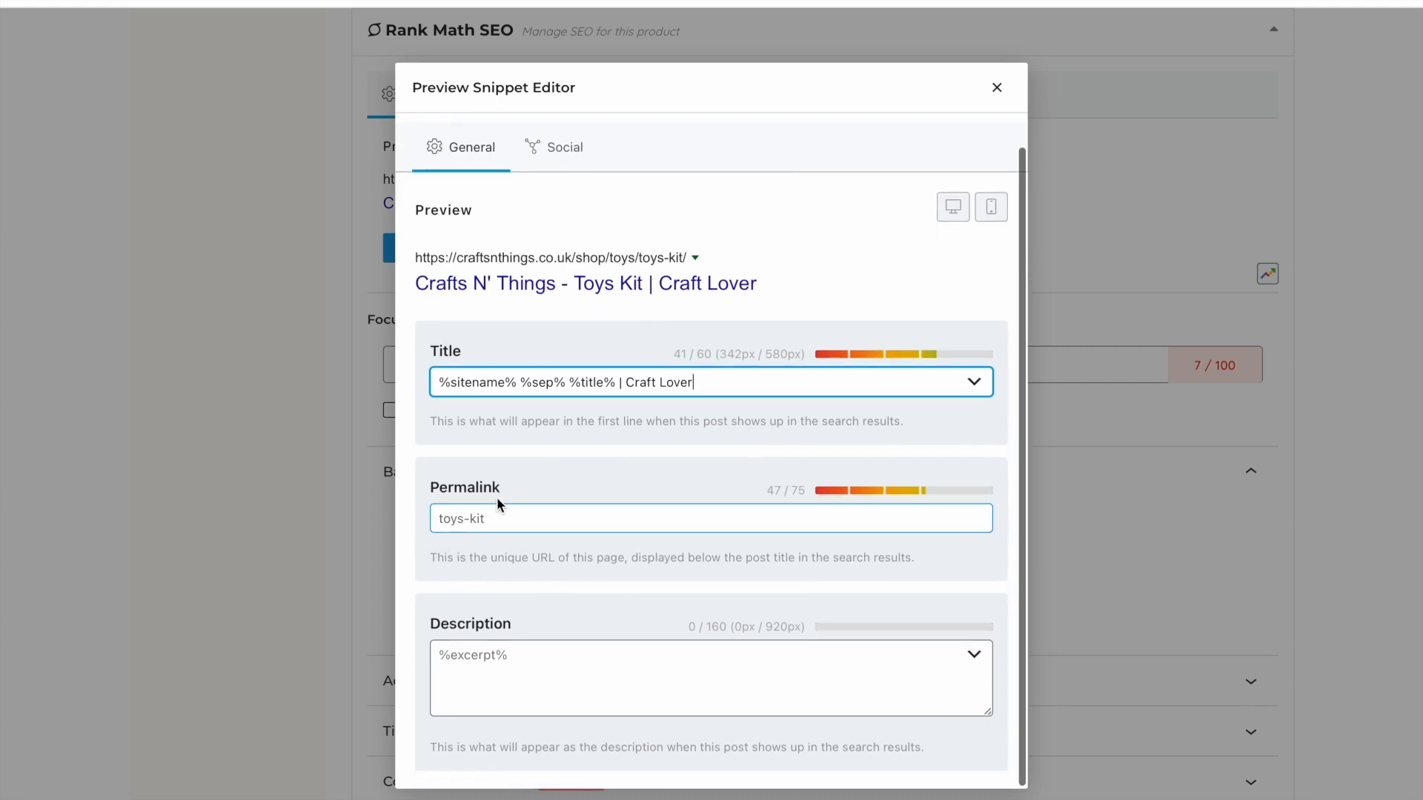
pyautogui.scroll(-1, 623, 589)
pyautogui.click(537, 667)
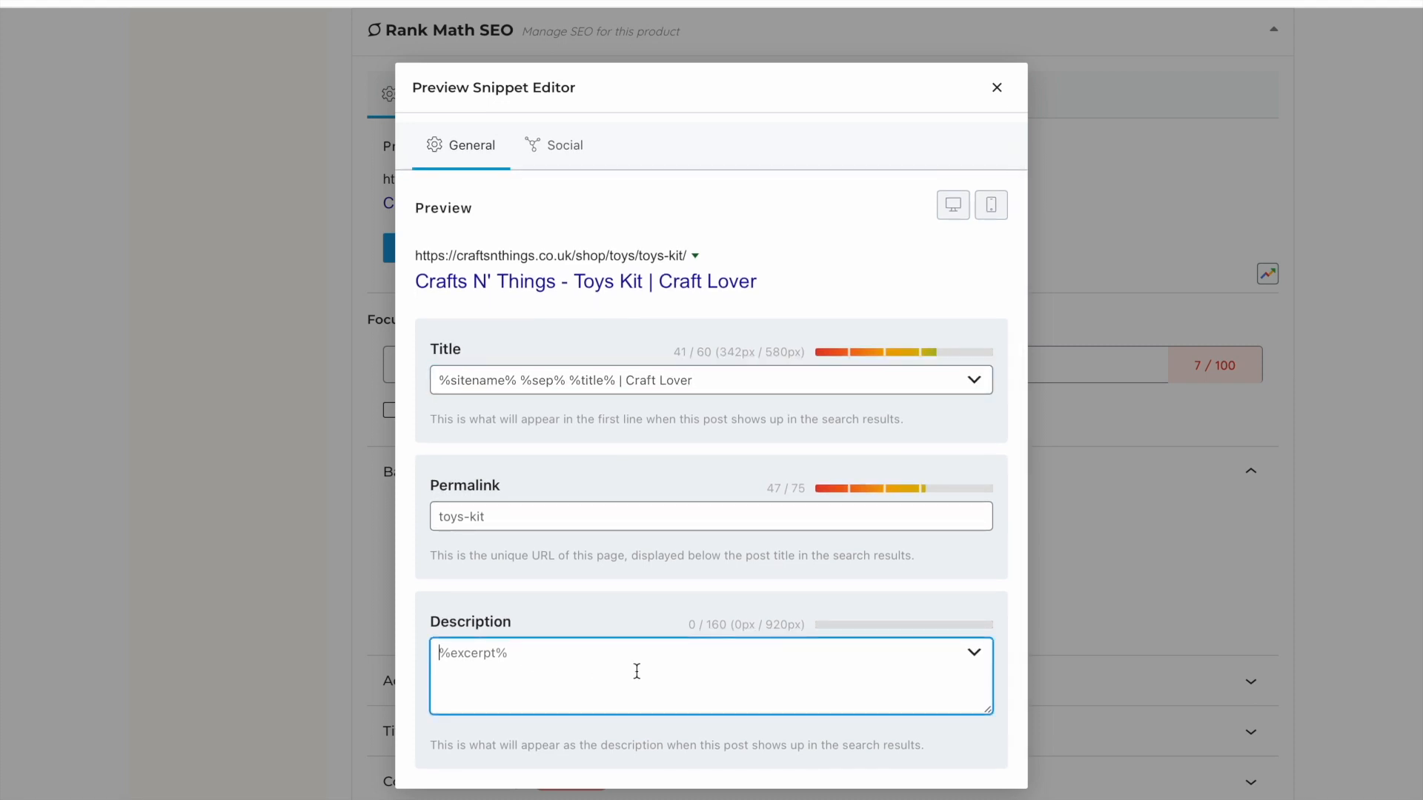
pyautogui.write('Beautiful')
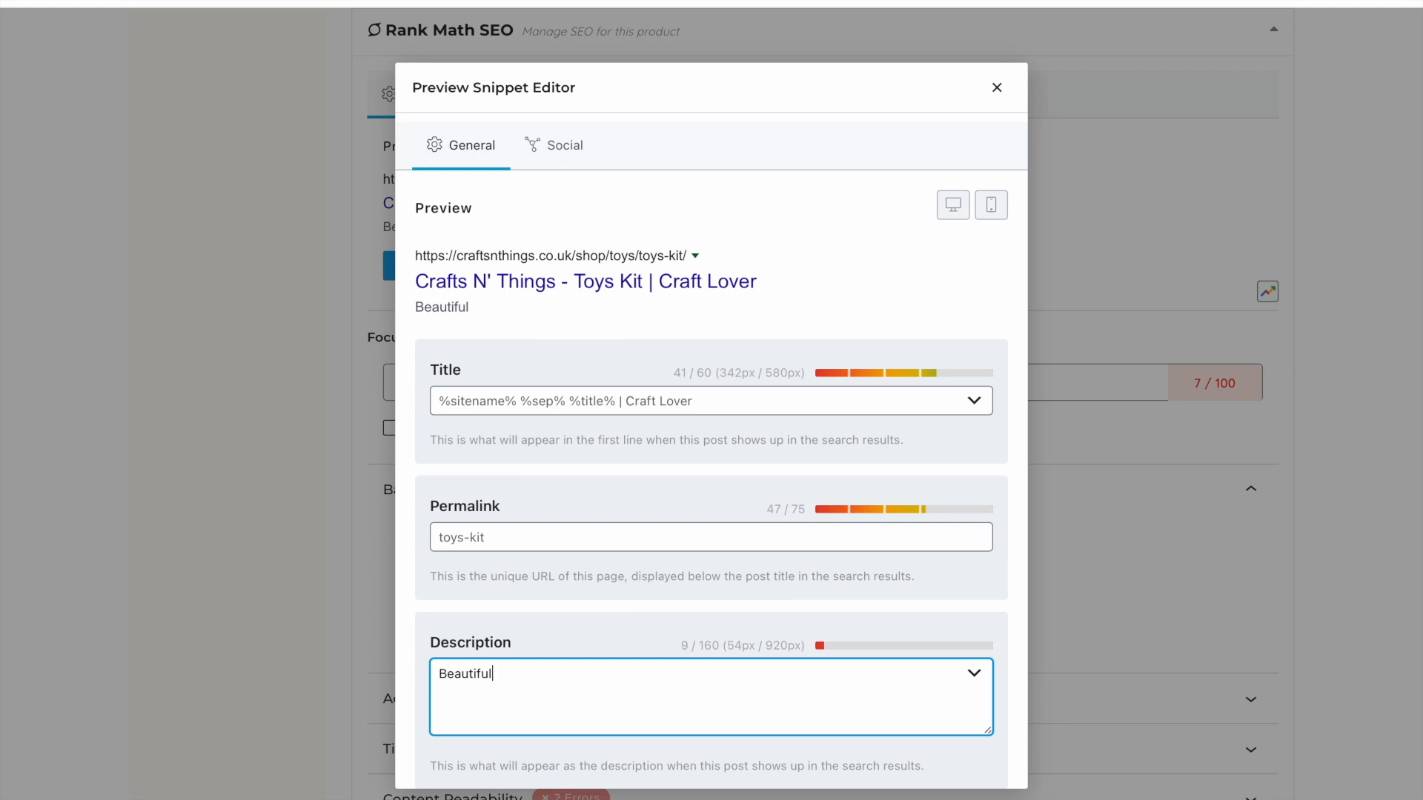
pyautogui.write('ly handmade toy k')
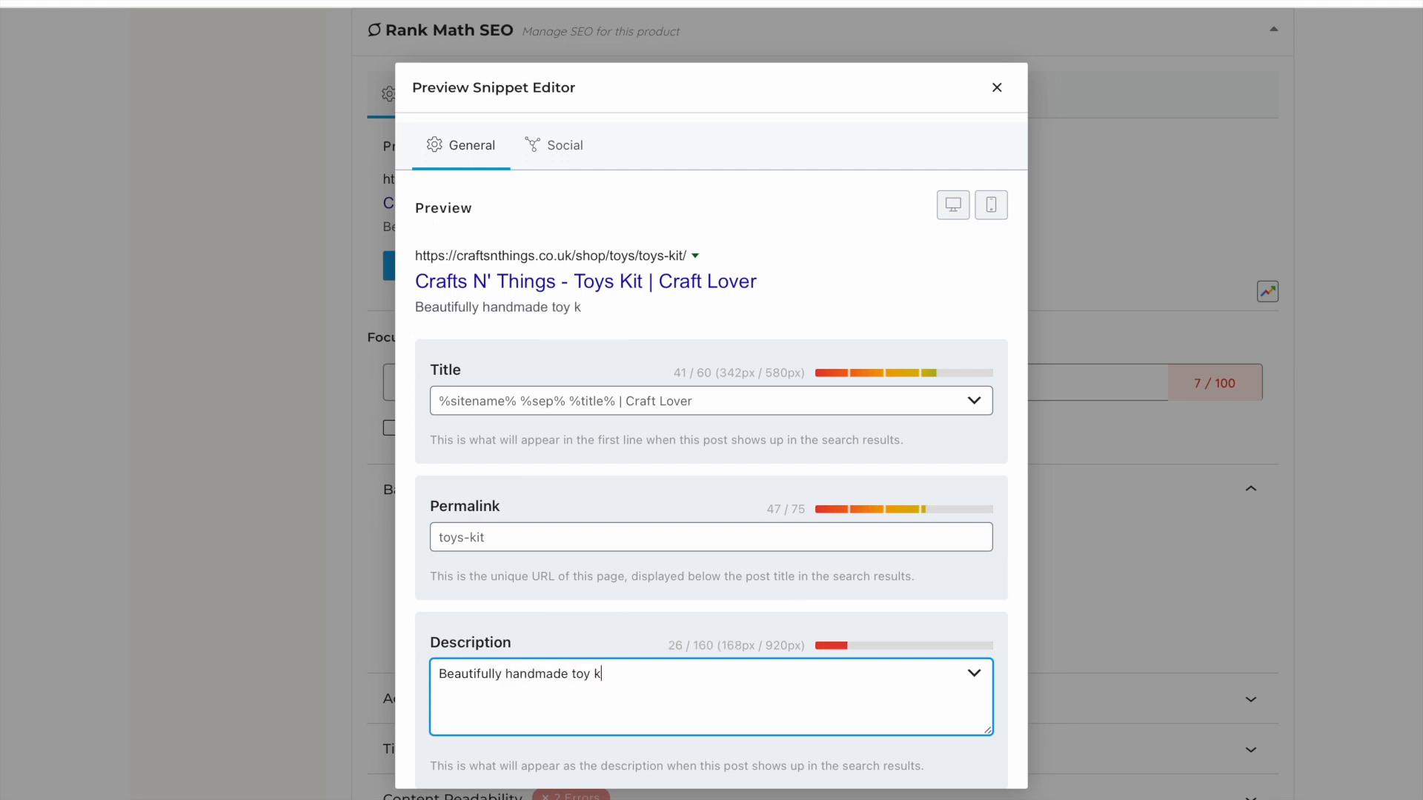
pyautogui.press('BackSpace')
pyautogui.press('BackSpace')
pyautogui.write('s kit for your little ones.')
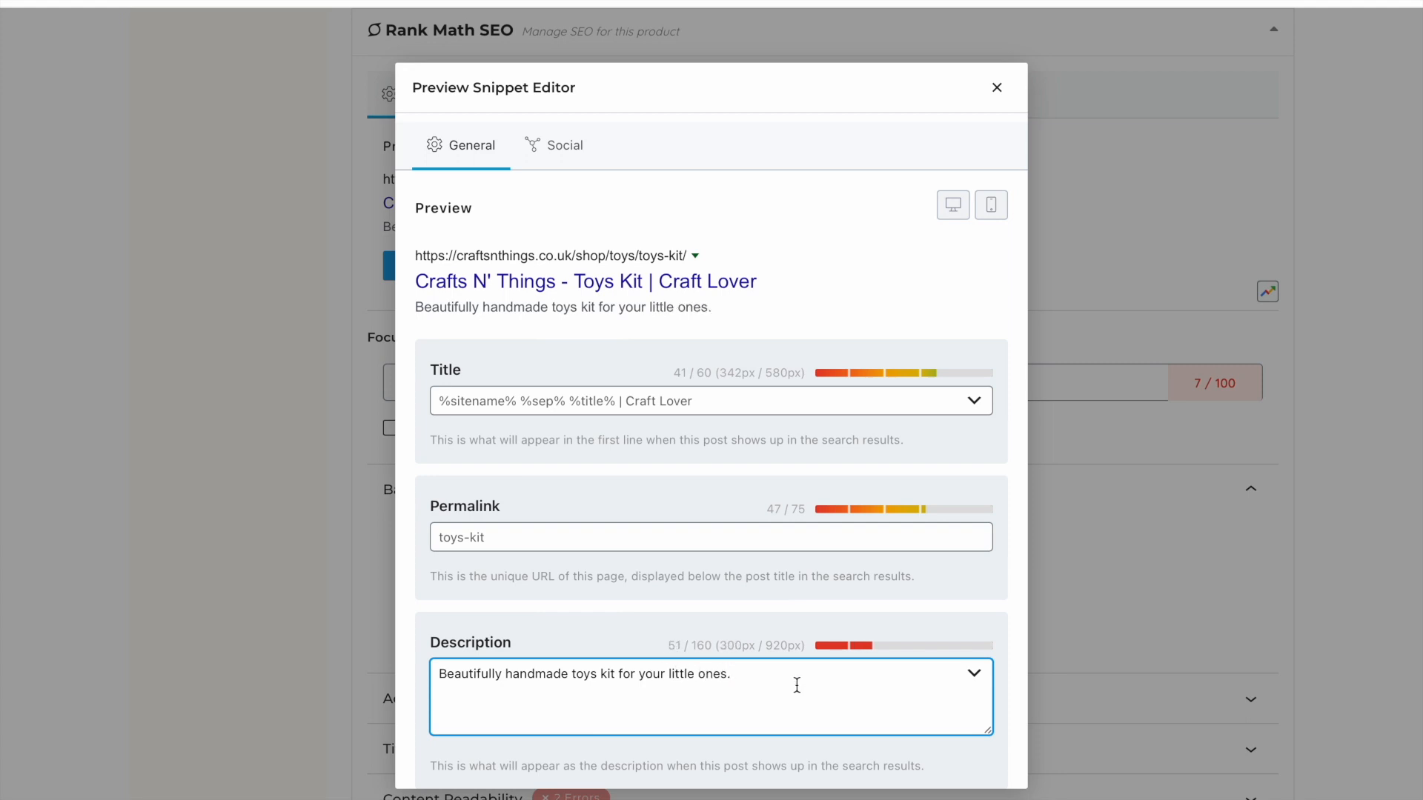
pyautogui.scroll(-1, 825, 712)
pyautogui.write('Made from Craft Lover.')
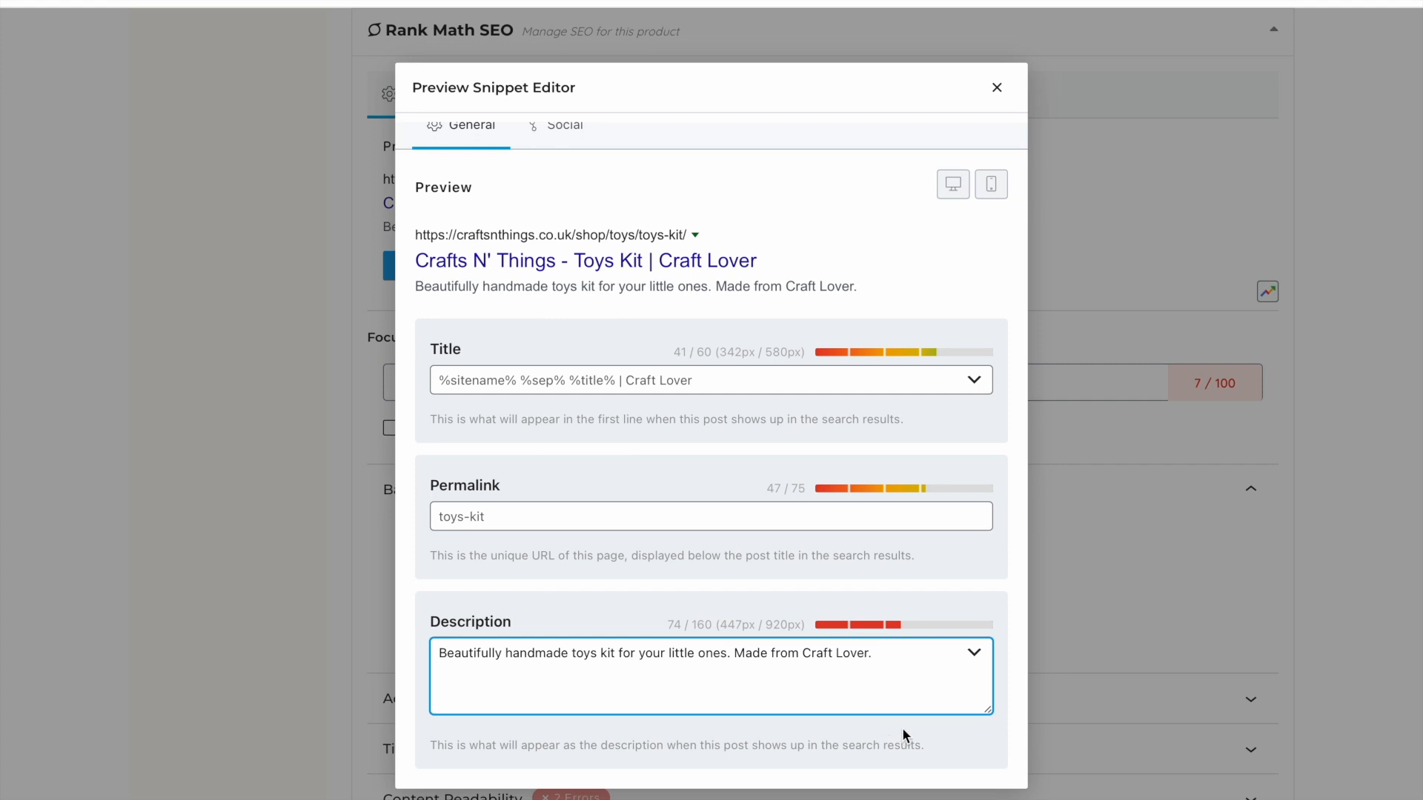
pyautogui.scroll(-2, 913, 728)
pyautogui.scroll(1, 905, 562)
pyautogui.scroll(-1, 905, 561)
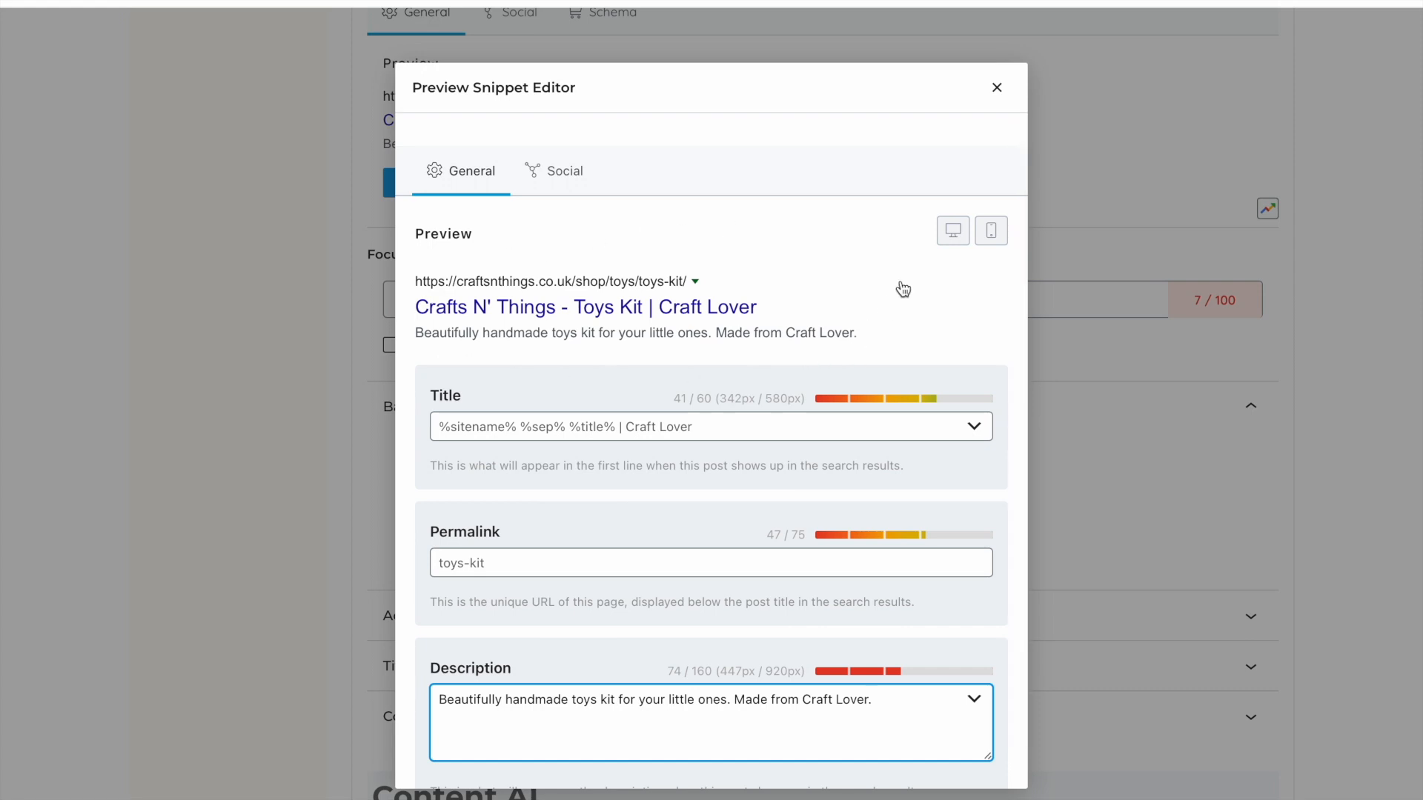
# Preview the product's search snippet on mobile and its social cards for Facebook and Twitter
pyautogui.click(991, 232)
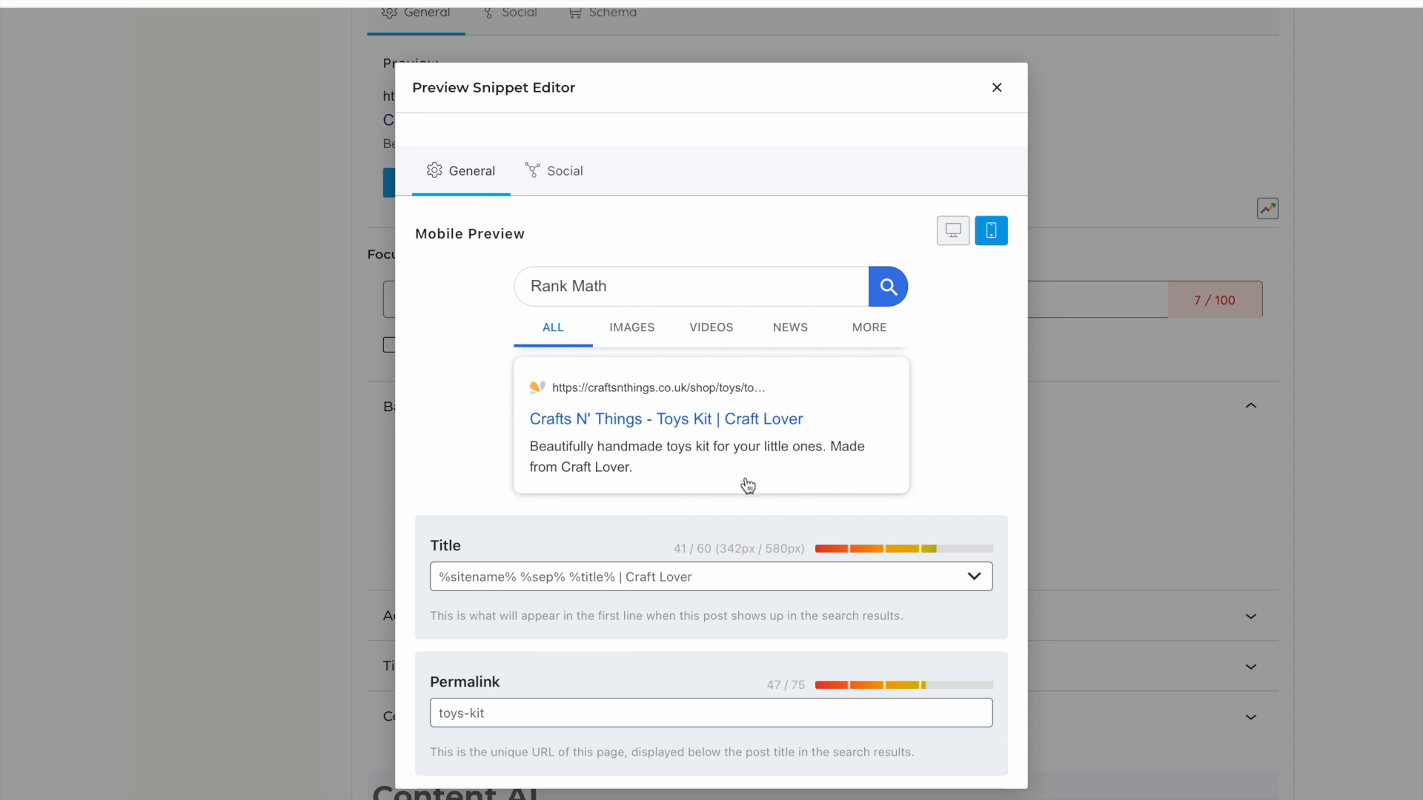
pyautogui.click(570, 181)
pyautogui.scroll(-1, 990, 455)
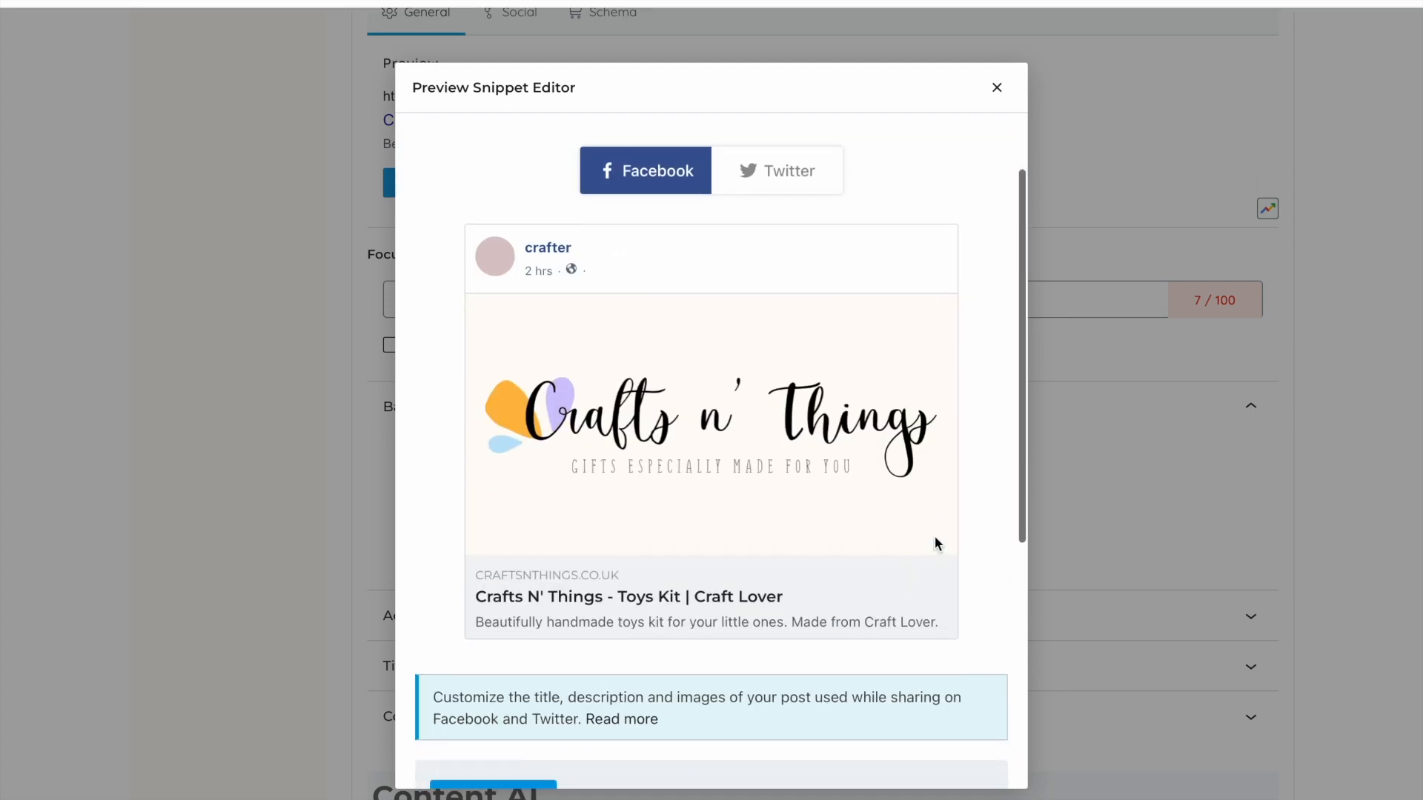
pyautogui.click(777, 170)
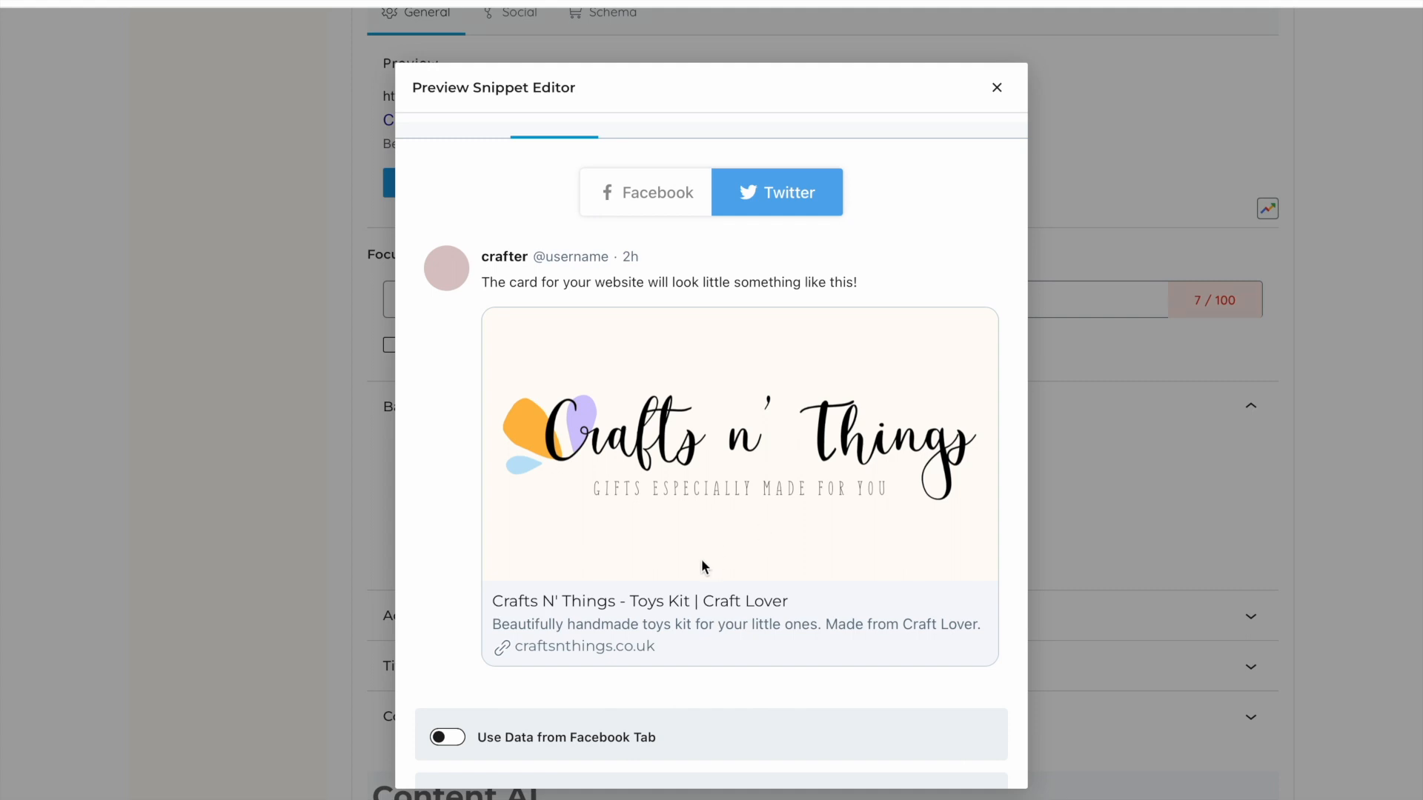
# Add Favicon.png from the media library as the Twitter card image and review the resulting card
pyautogui.scroll(-2, 703, 565)
pyautogui.scroll(-5, 703, 566)
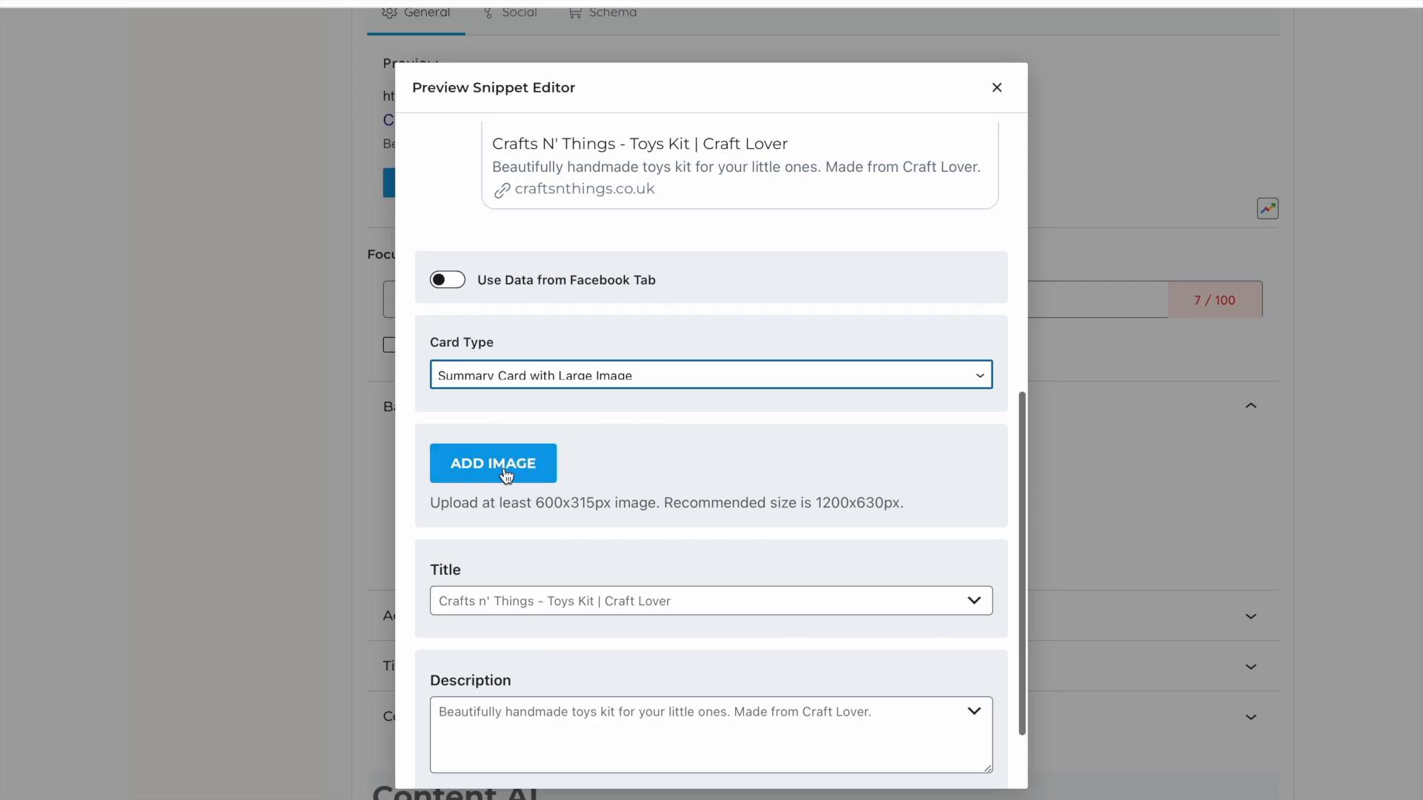
pyautogui.click(508, 470)
pyautogui.click(711, 419)
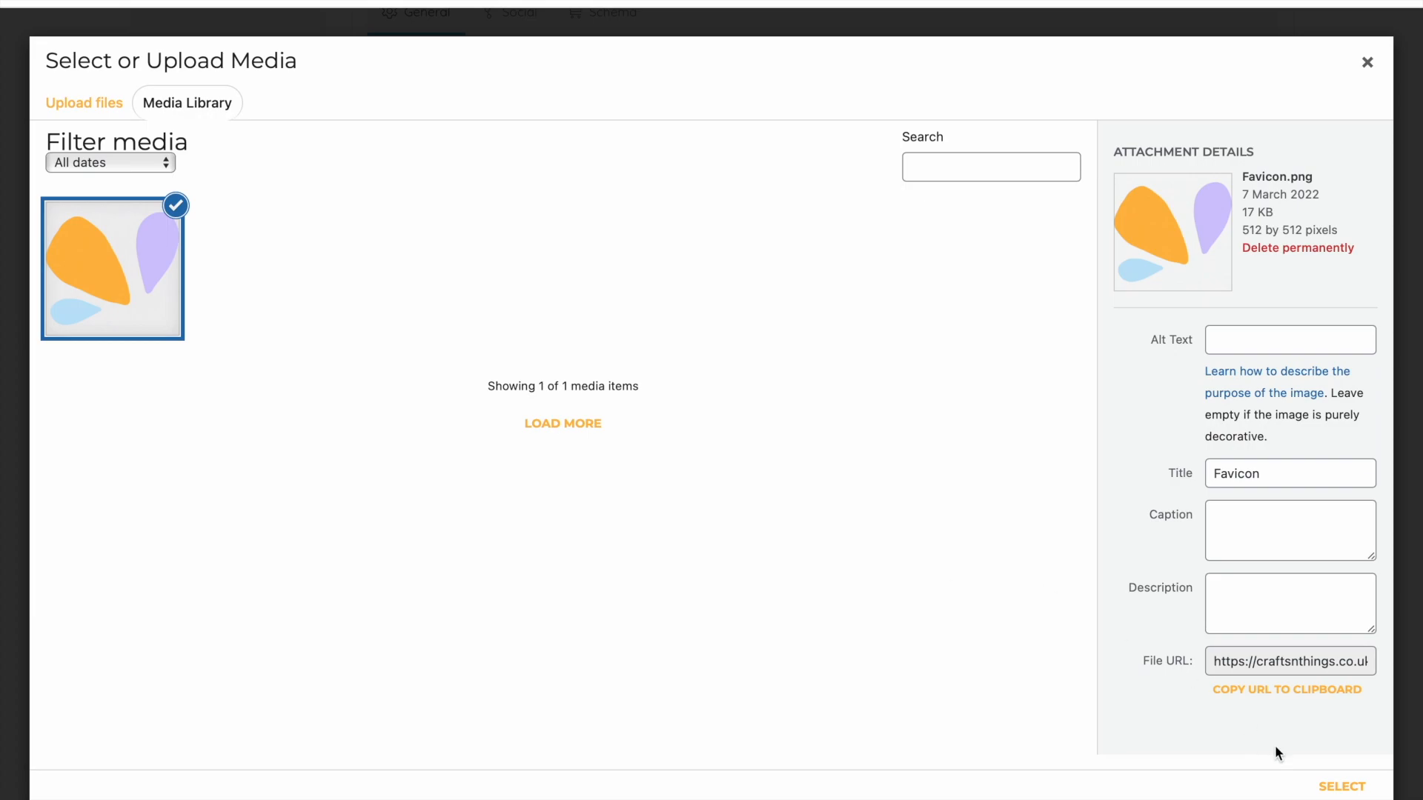
pyautogui.click(1341, 786)
pyautogui.scroll(4, 783, 467)
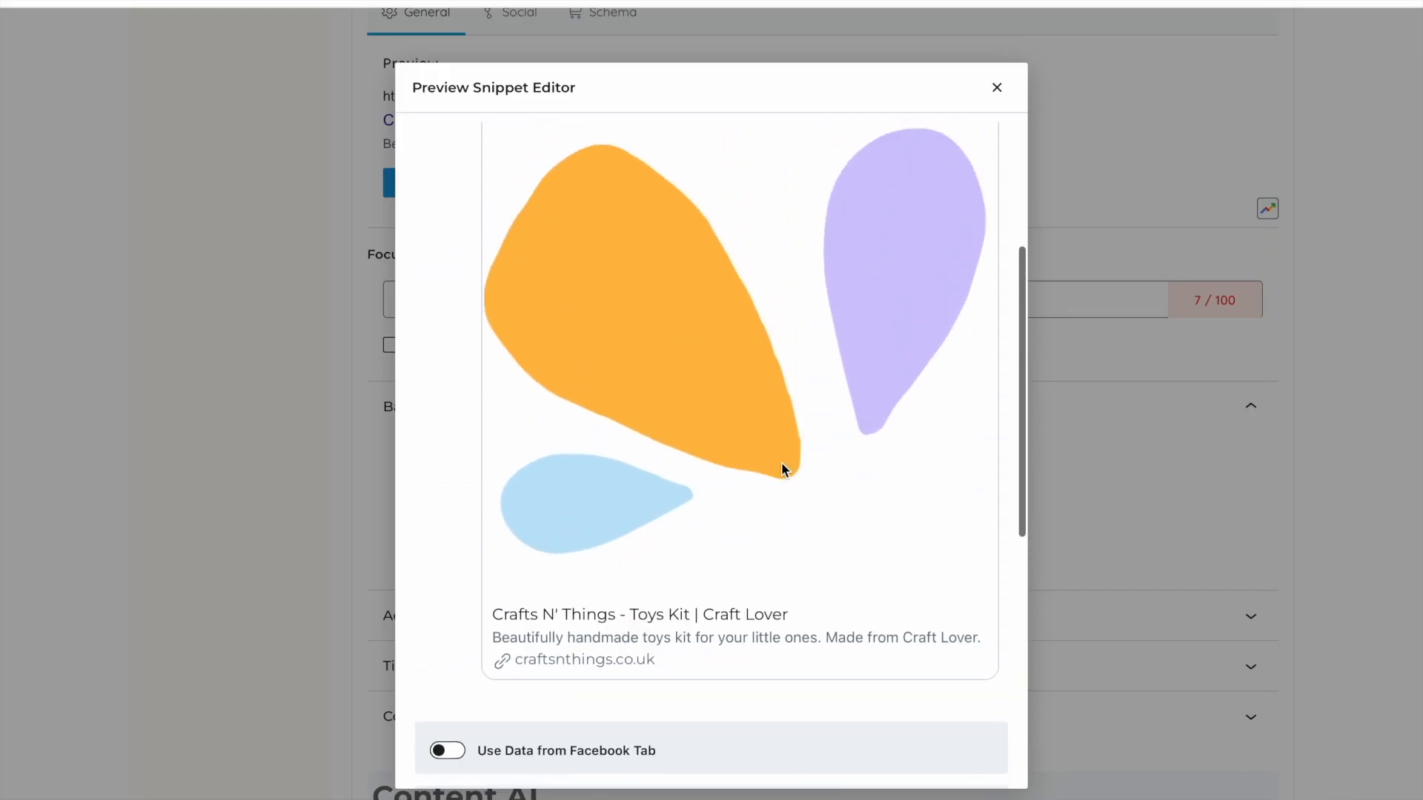
pyautogui.scroll(2, 895, 415)
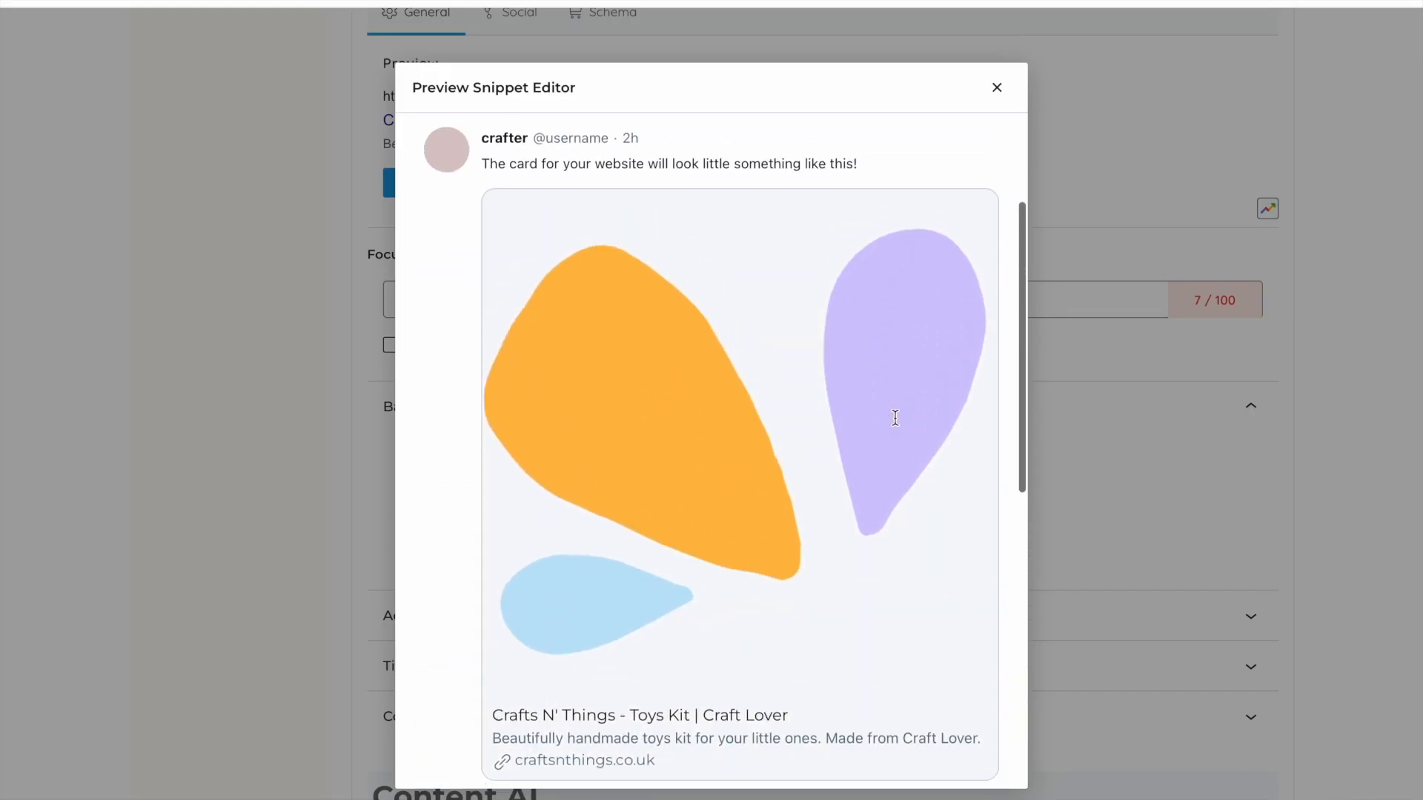
pyautogui.scroll(-1, 895, 417)
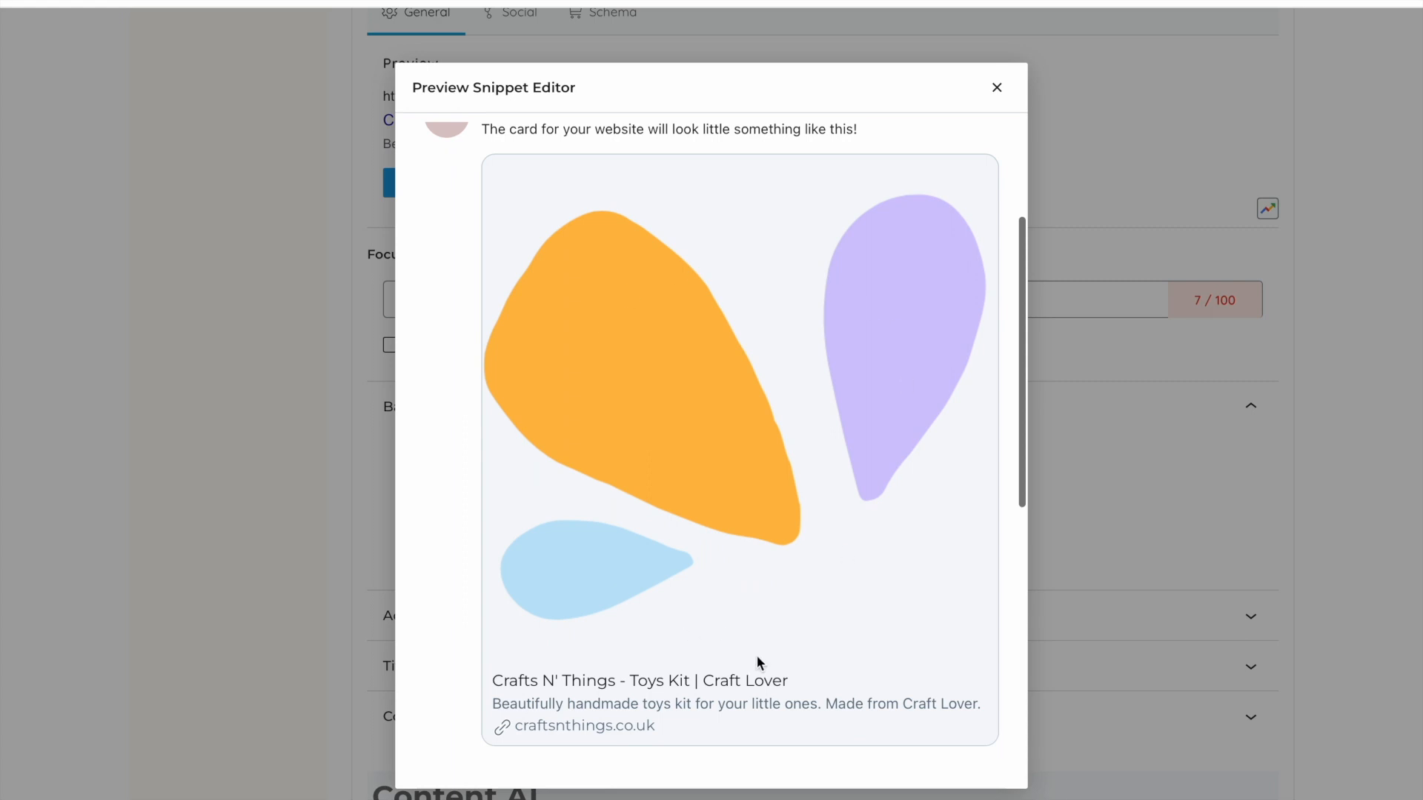
pyautogui.scroll(-8, 793, 749)
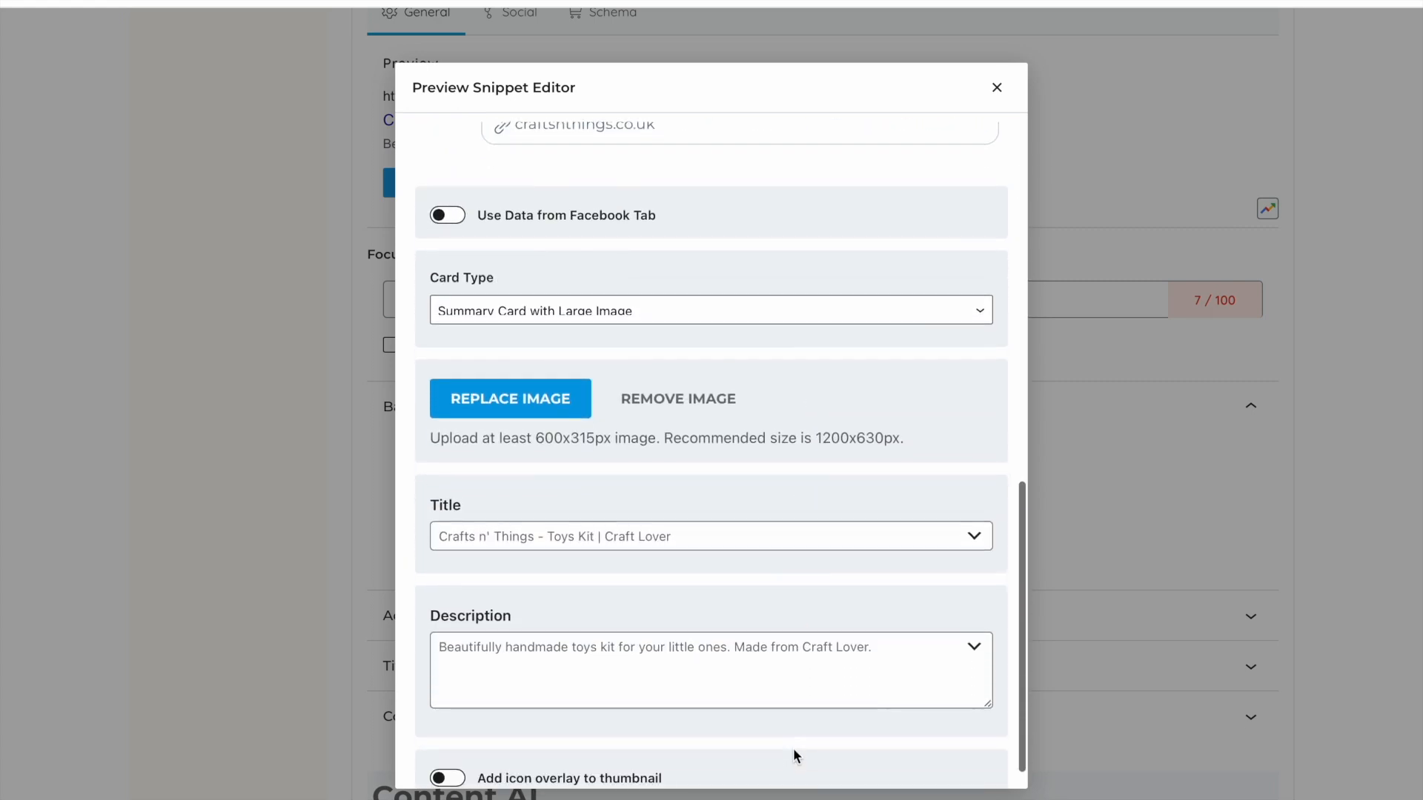
pyautogui.scroll(-1, 793, 749)
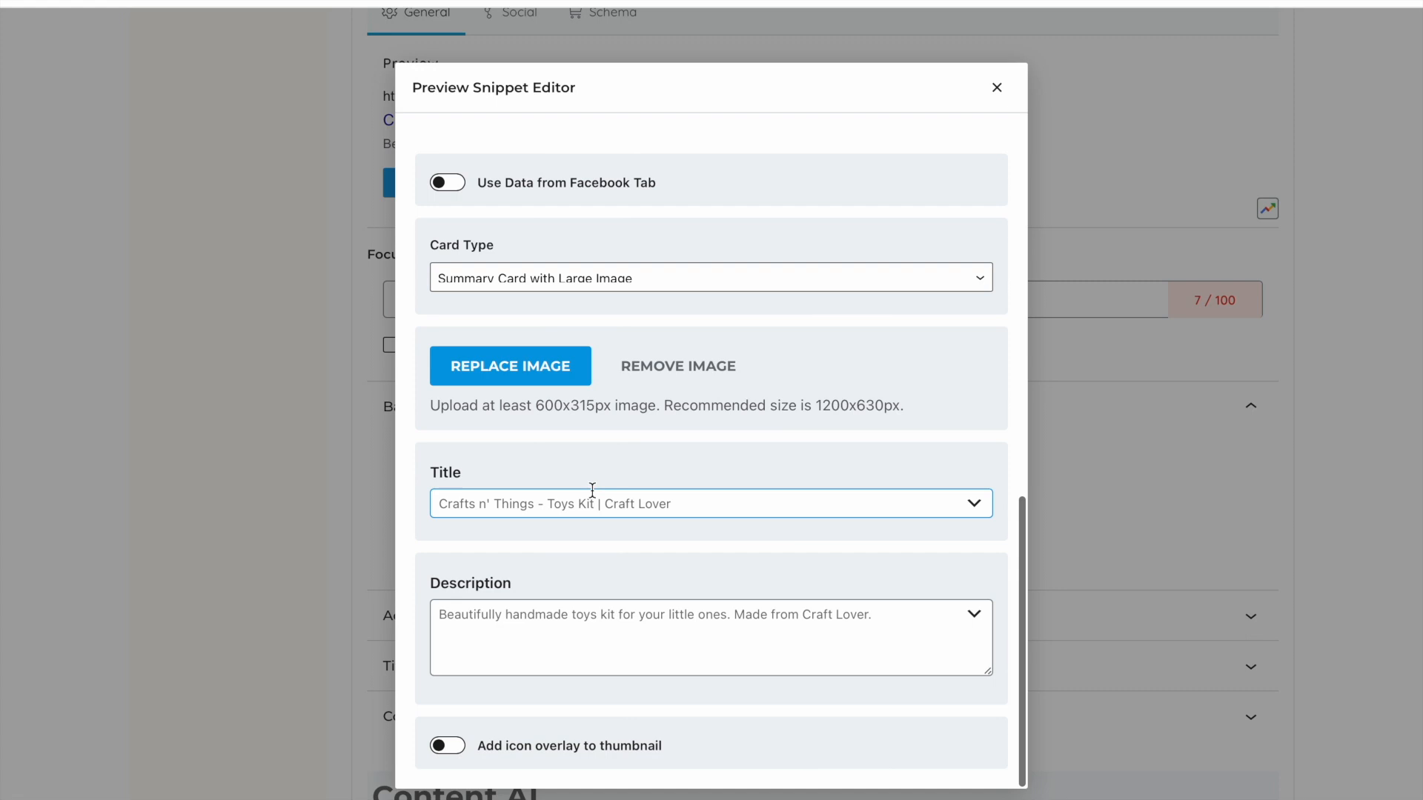
# Remove the custom image from the Twitter card and close the snippet editor
pyautogui.click(691, 366)
pyautogui.scroll(8, 768, 357)
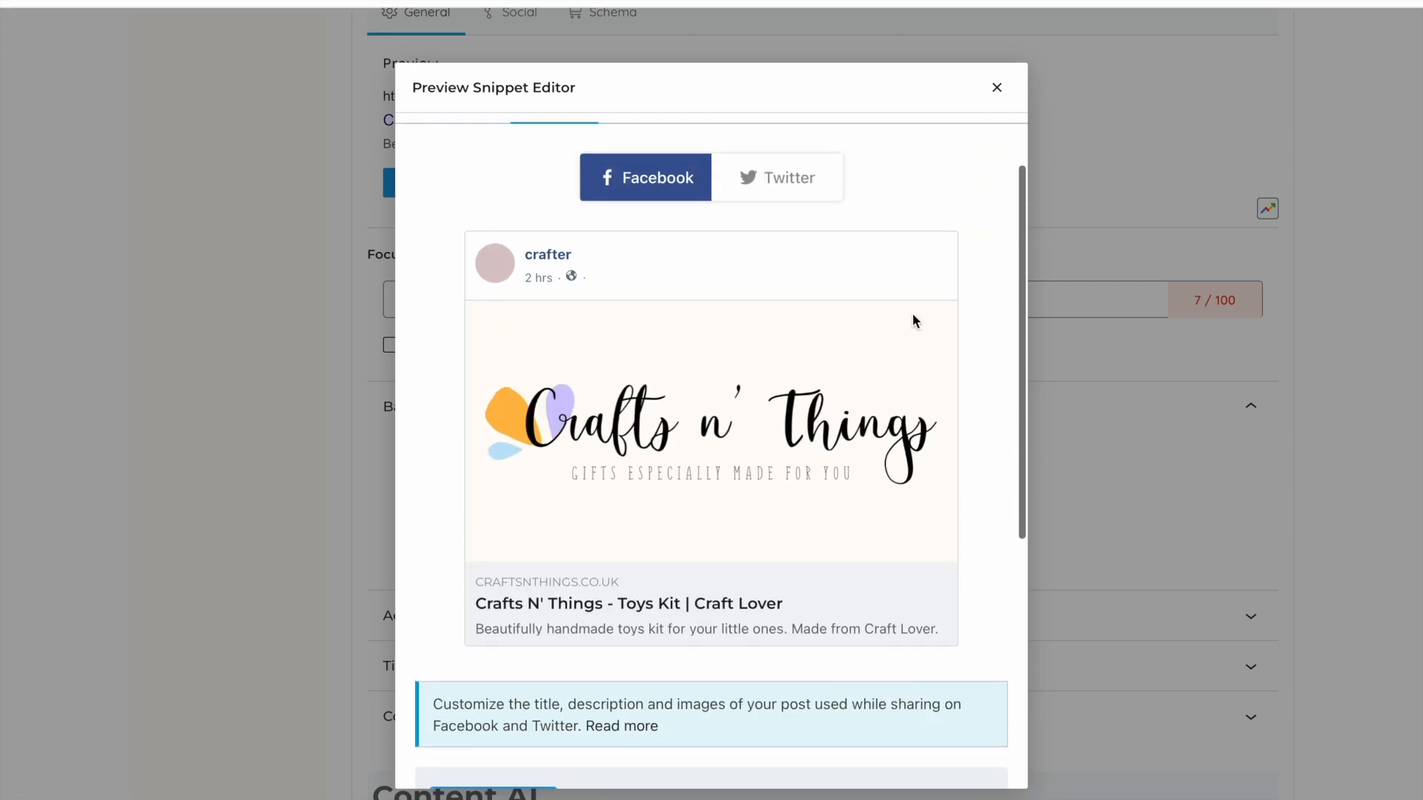
pyautogui.scroll(2, 913, 312)
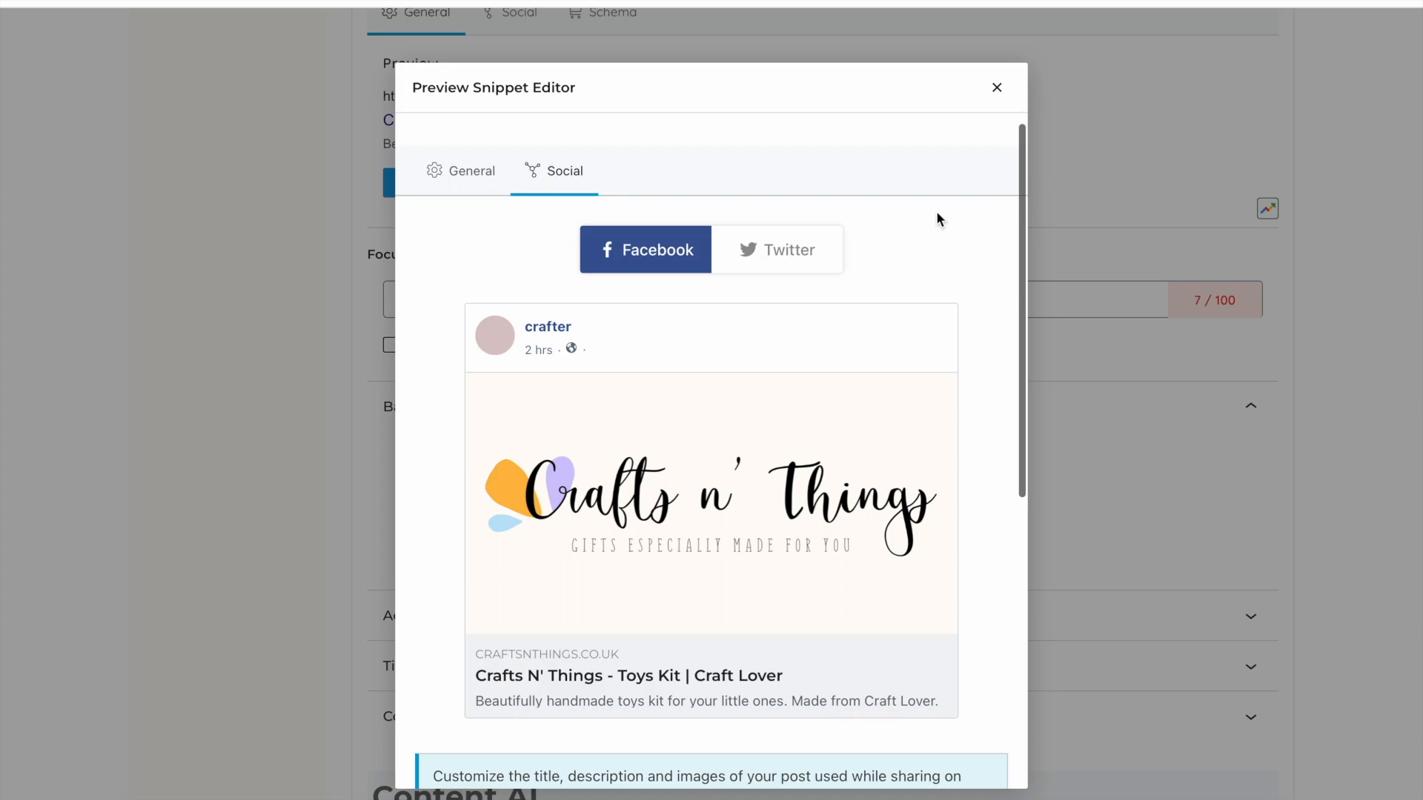
pyautogui.click(997, 89)
# Add "toys" as the product's SEO focus keyword
pyautogui.scroll(-1, 899, 332)
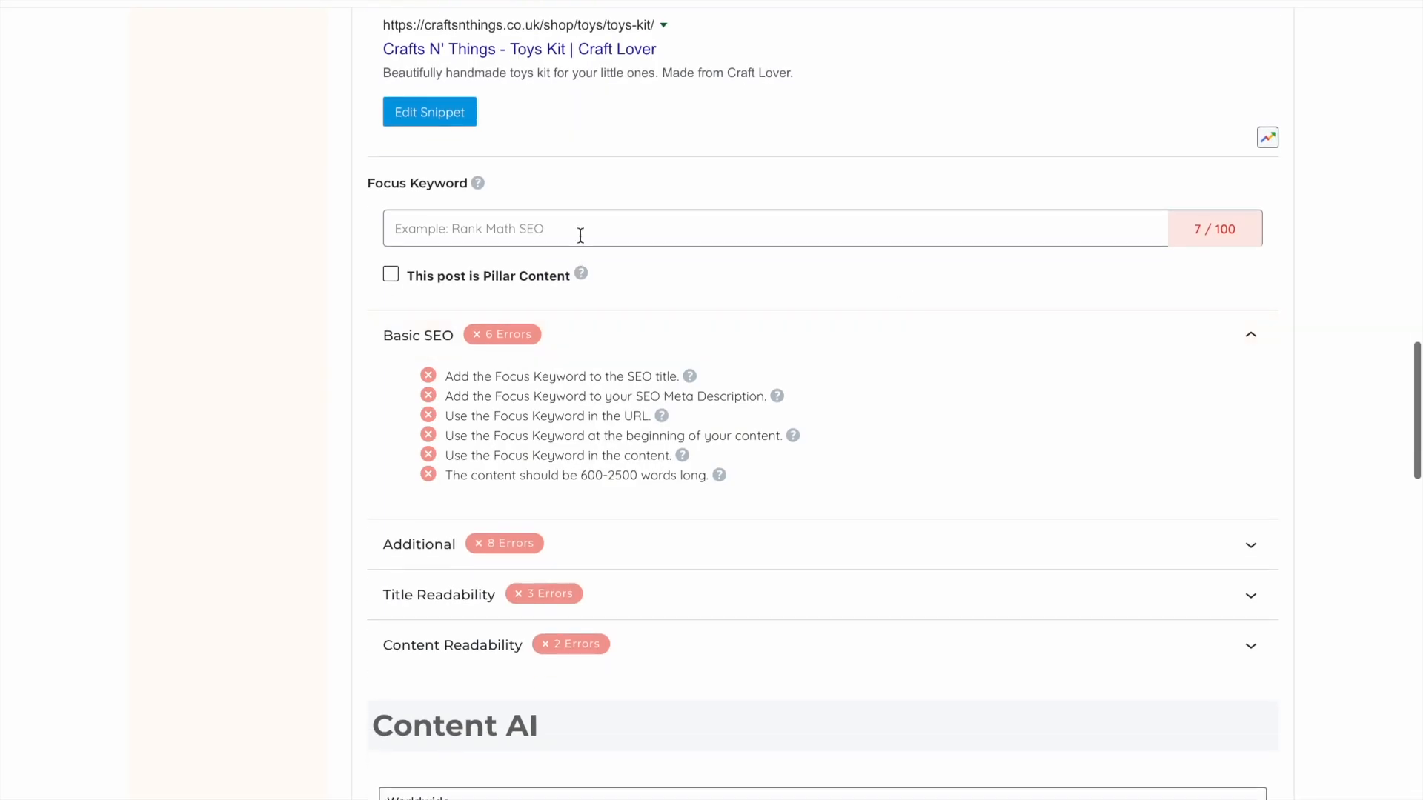
pyautogui.click(583, 224)
pyautogui.write('toys')
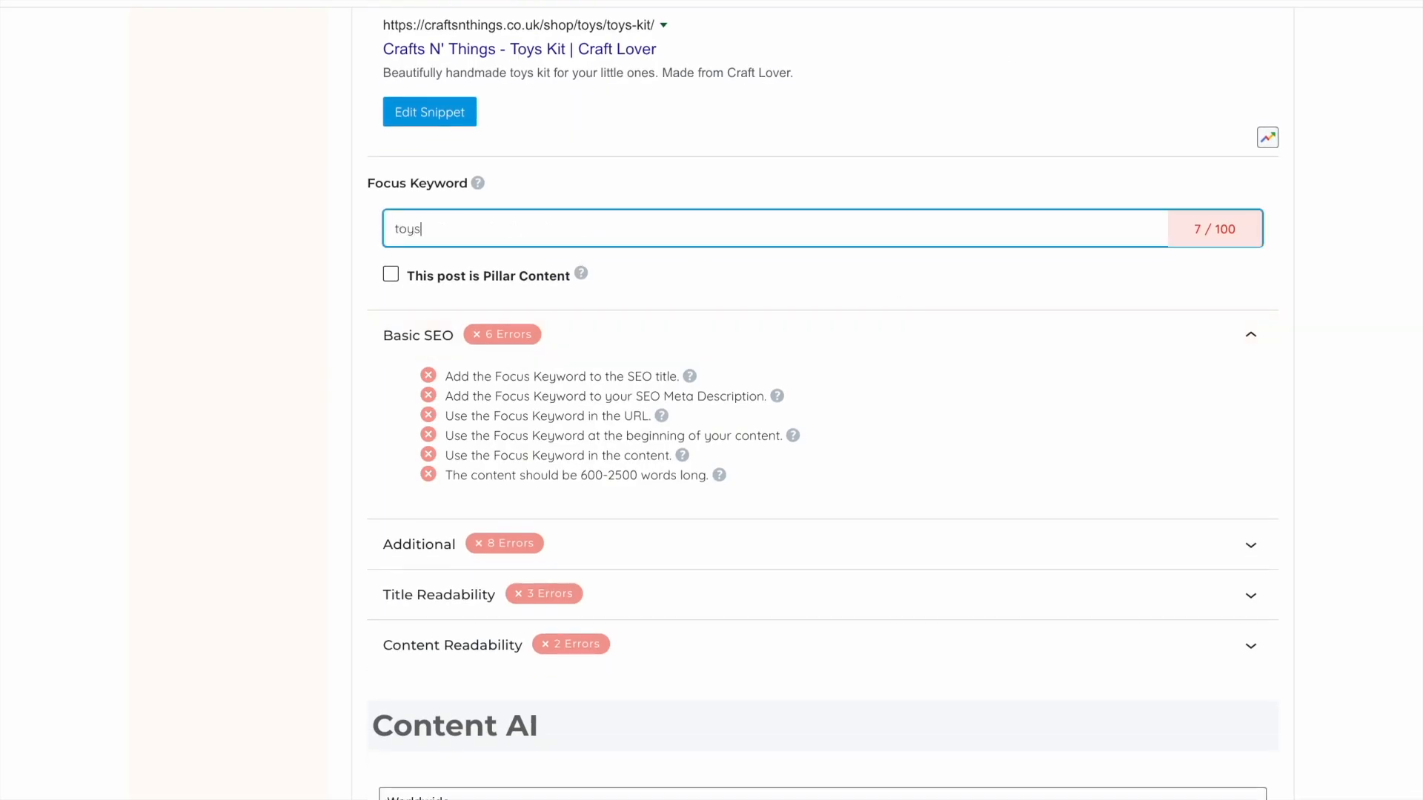
pyautogui.press('Return')
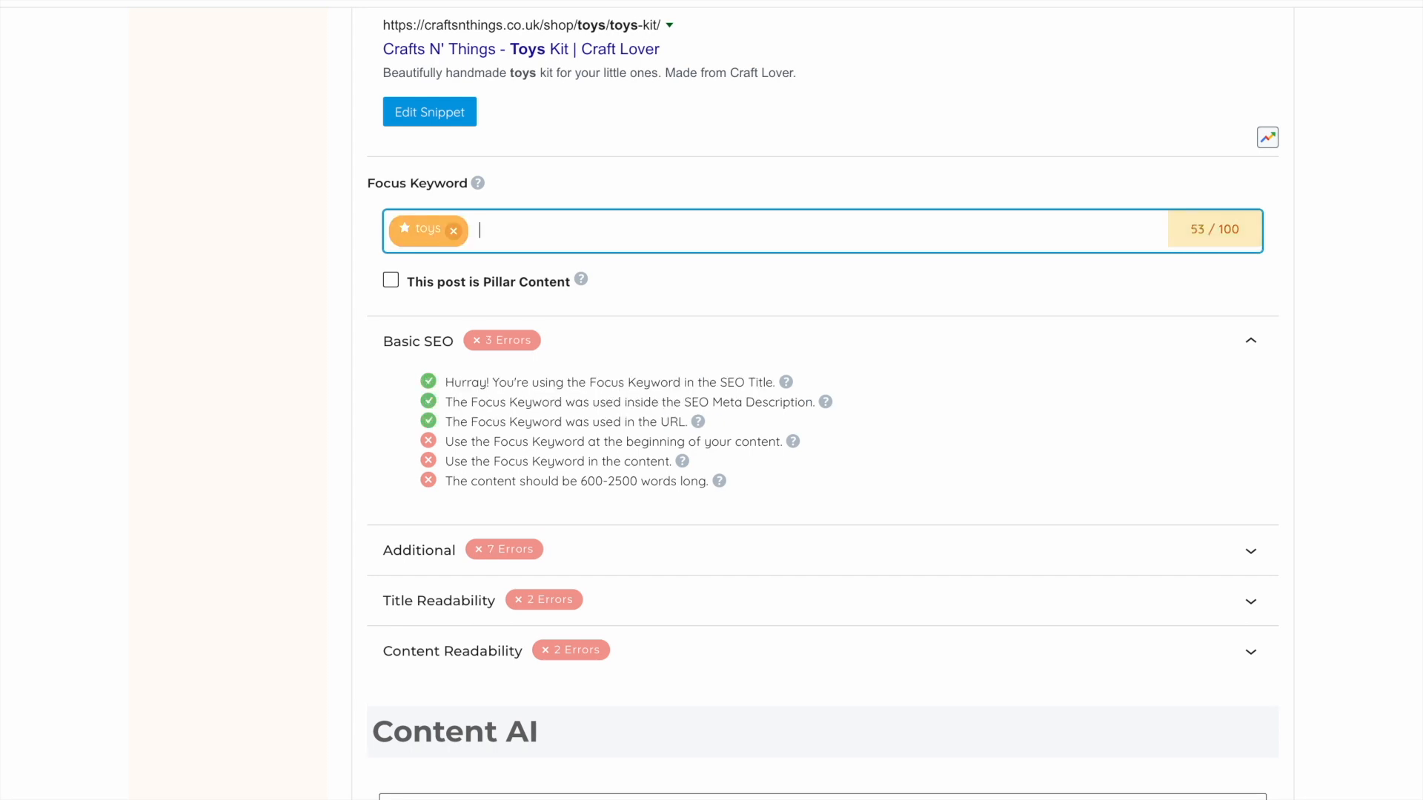
# Examine the Basic SEO, Additional, Title Readability and Content Readability checks for the focus keyword
pyautogui.scroll(-1, 587, 467)
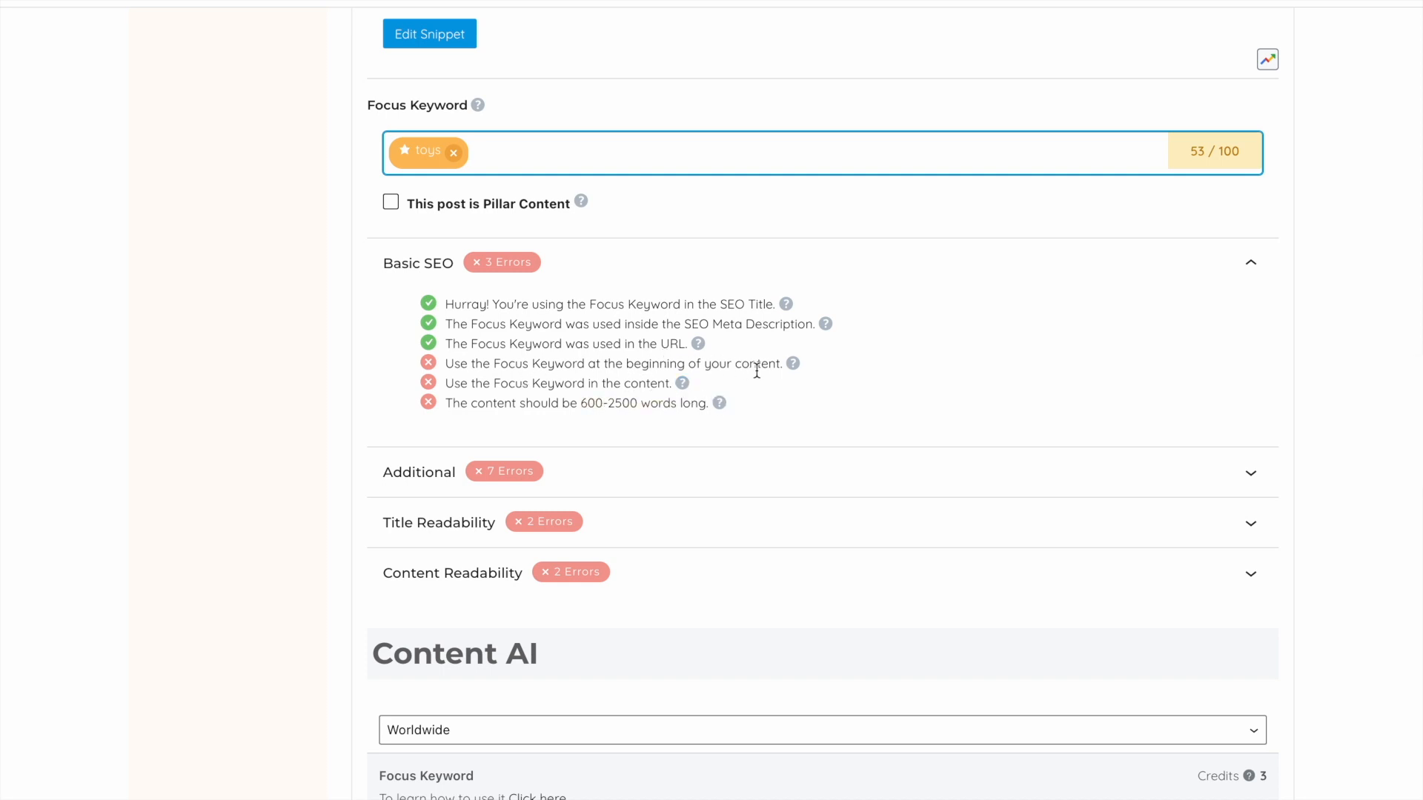
pyautogui.click(638, 483)
pyautogui.scroll(-2, 632, 578)
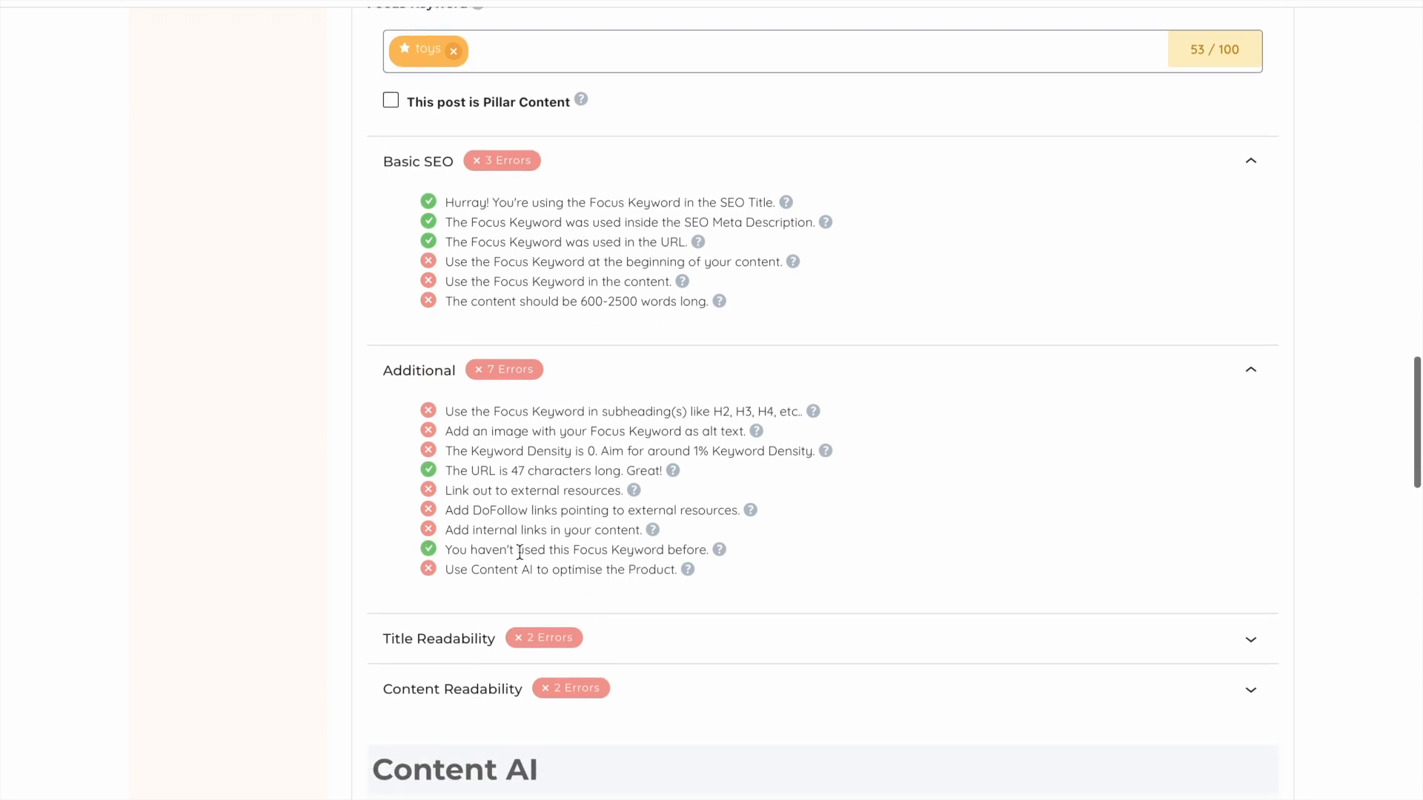
pyautogui.click(682, 639)
pyautogui.scroll(-3, 667, 682)
pyautogui.click(712, 685)
pyautogui.scroll(-2, 676, 769)
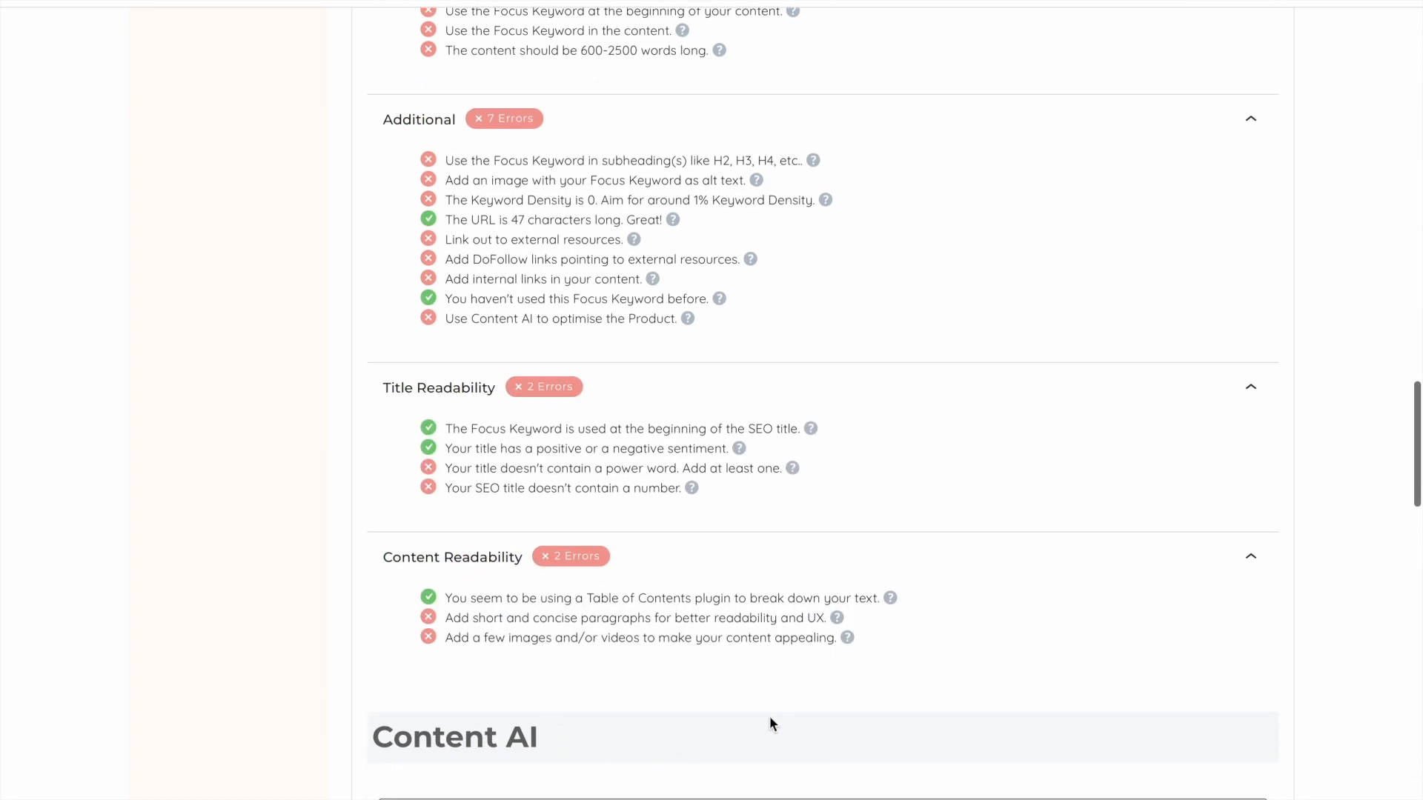
pyautogui.scroll(-2, 769, 724)
pyautogui.scroll(6, 770, 724)
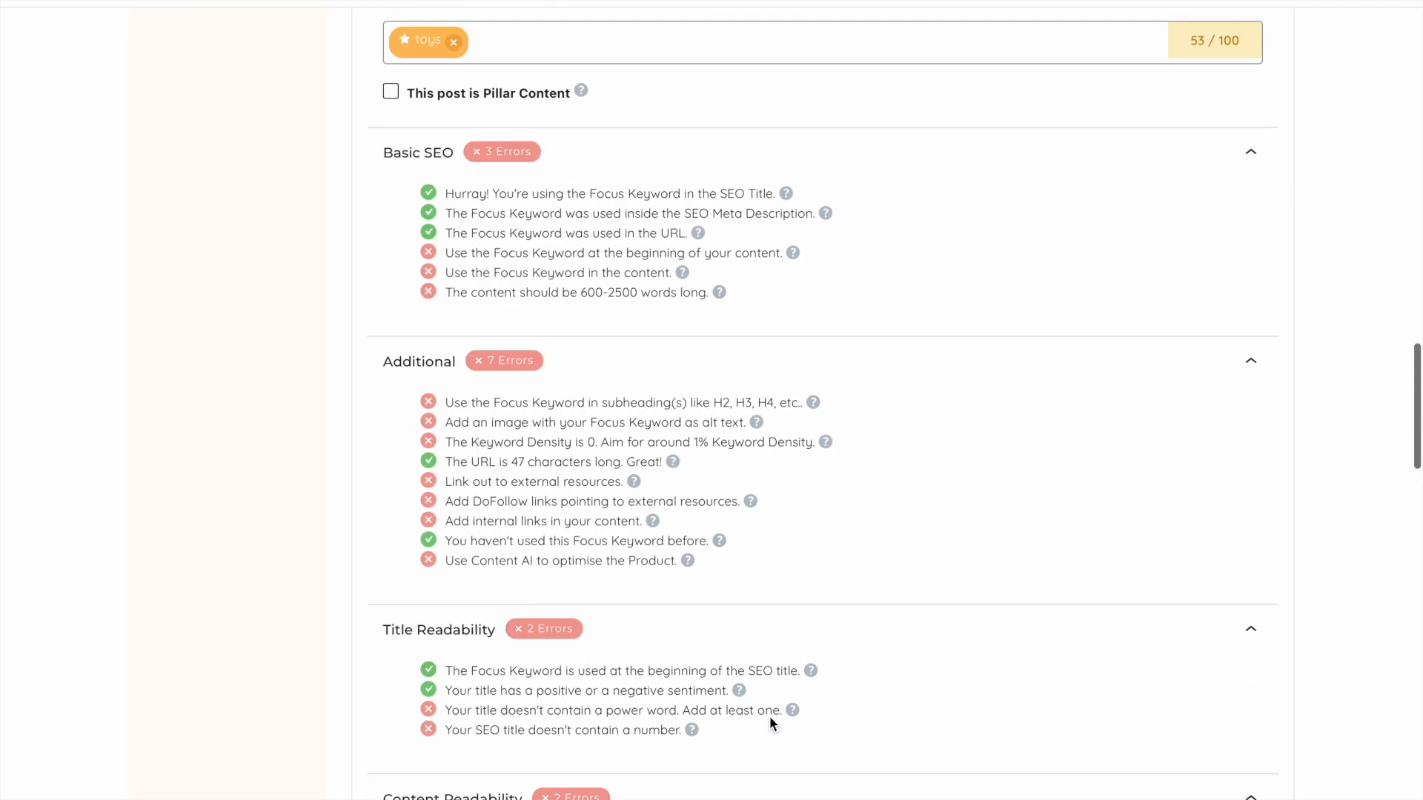
pyautogui.scroll(3, 771, 719)
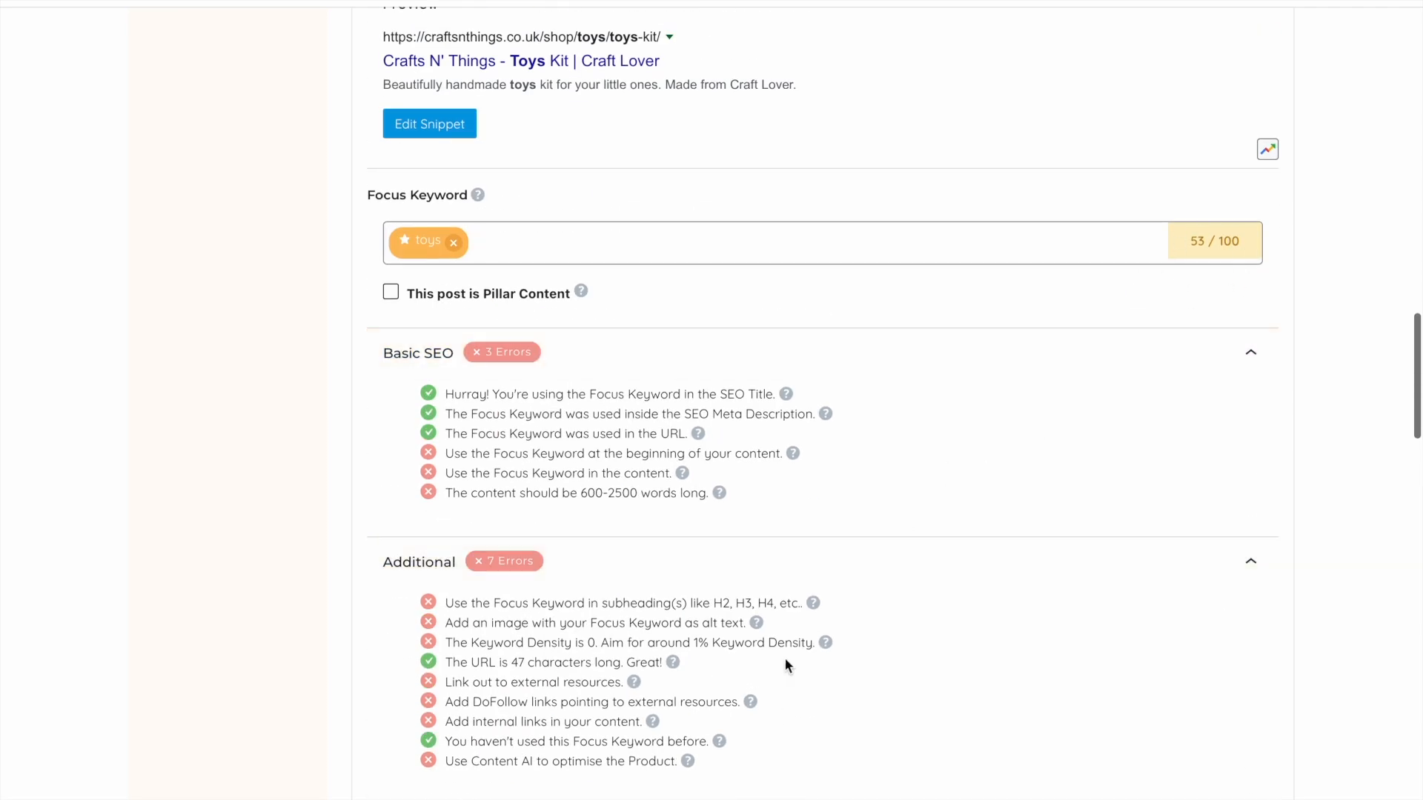
# Keep the product marked as requiring shipping and set its weight to 2.00 kg
pyautogui.scroll(-4, 784, 657)
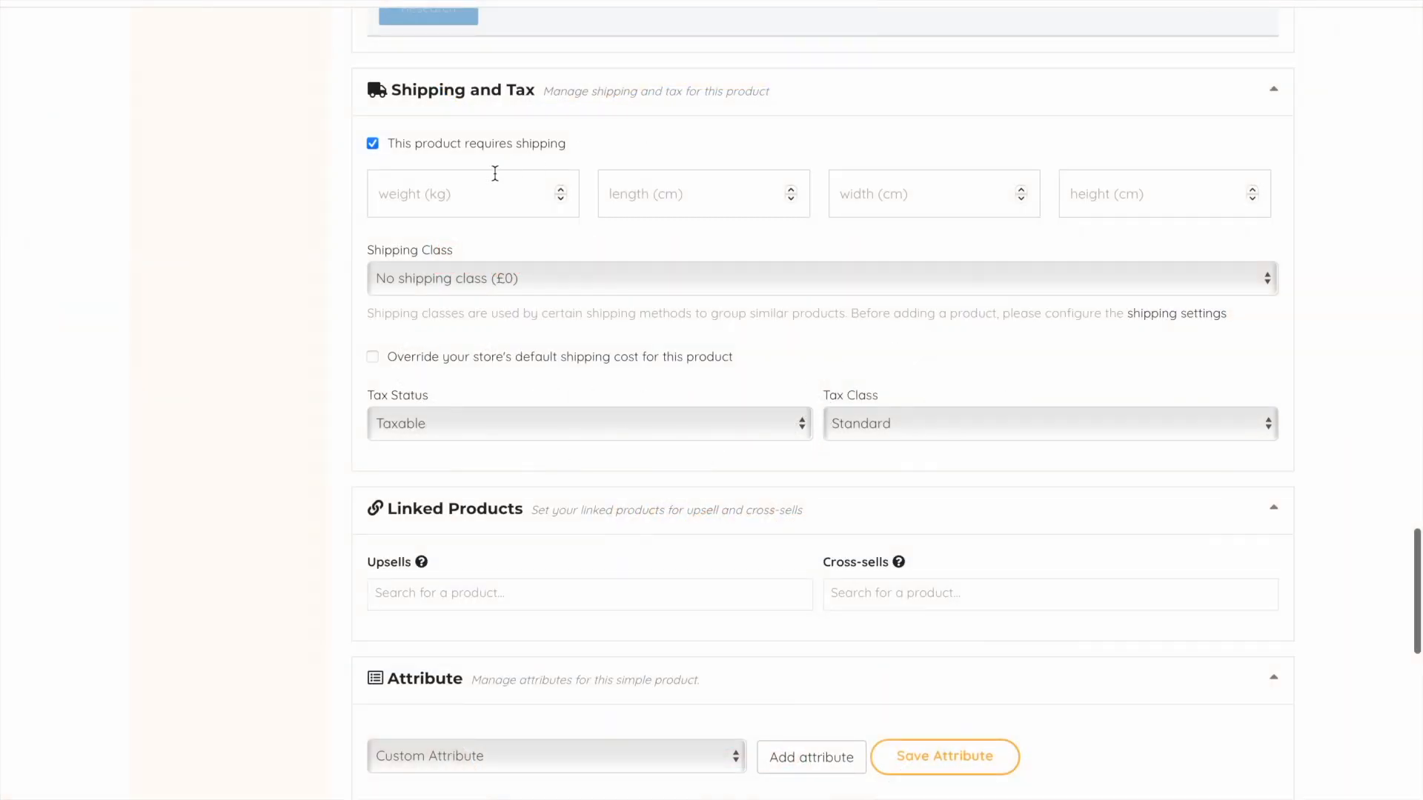
pyautogui.scroll(1, 497, 178)
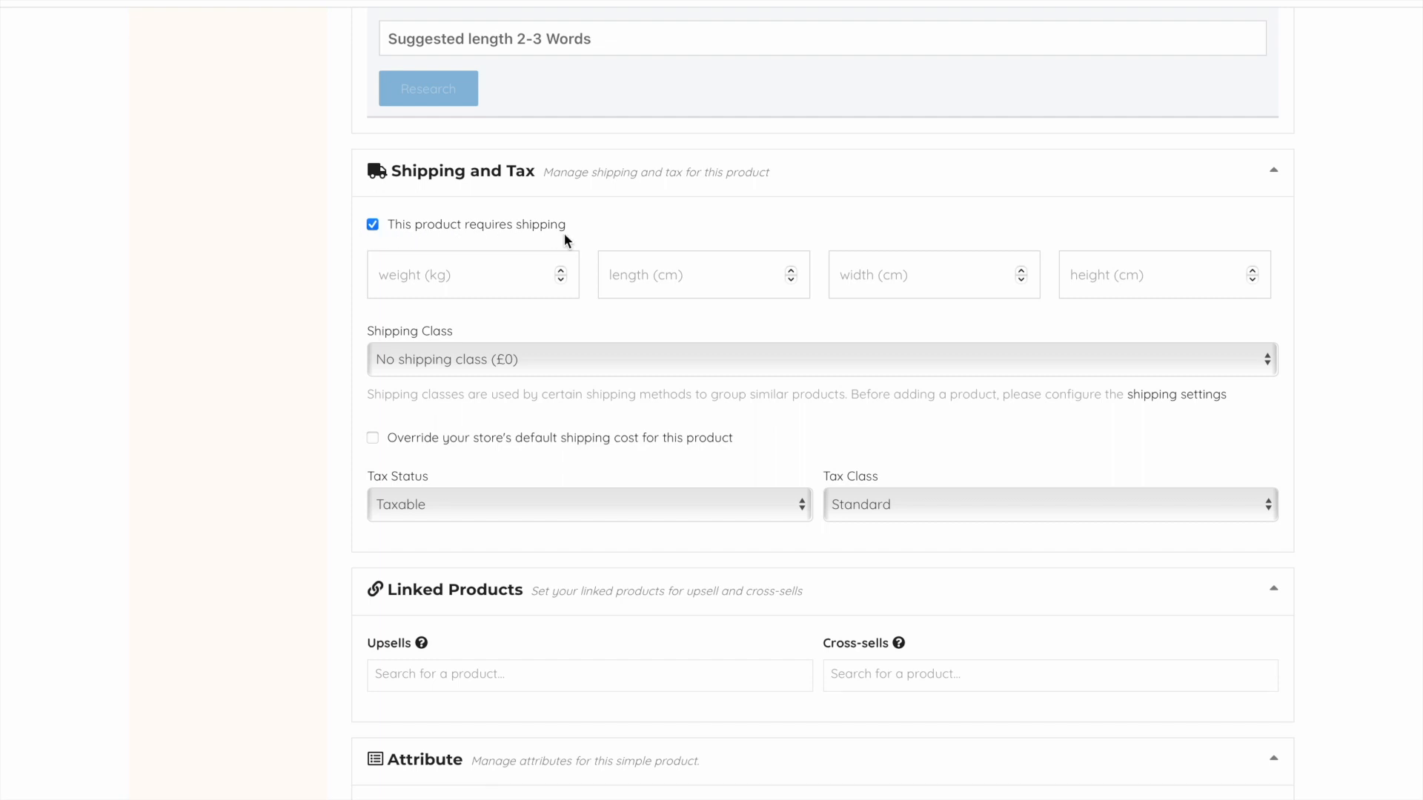
pyautogui.click(373, 225)
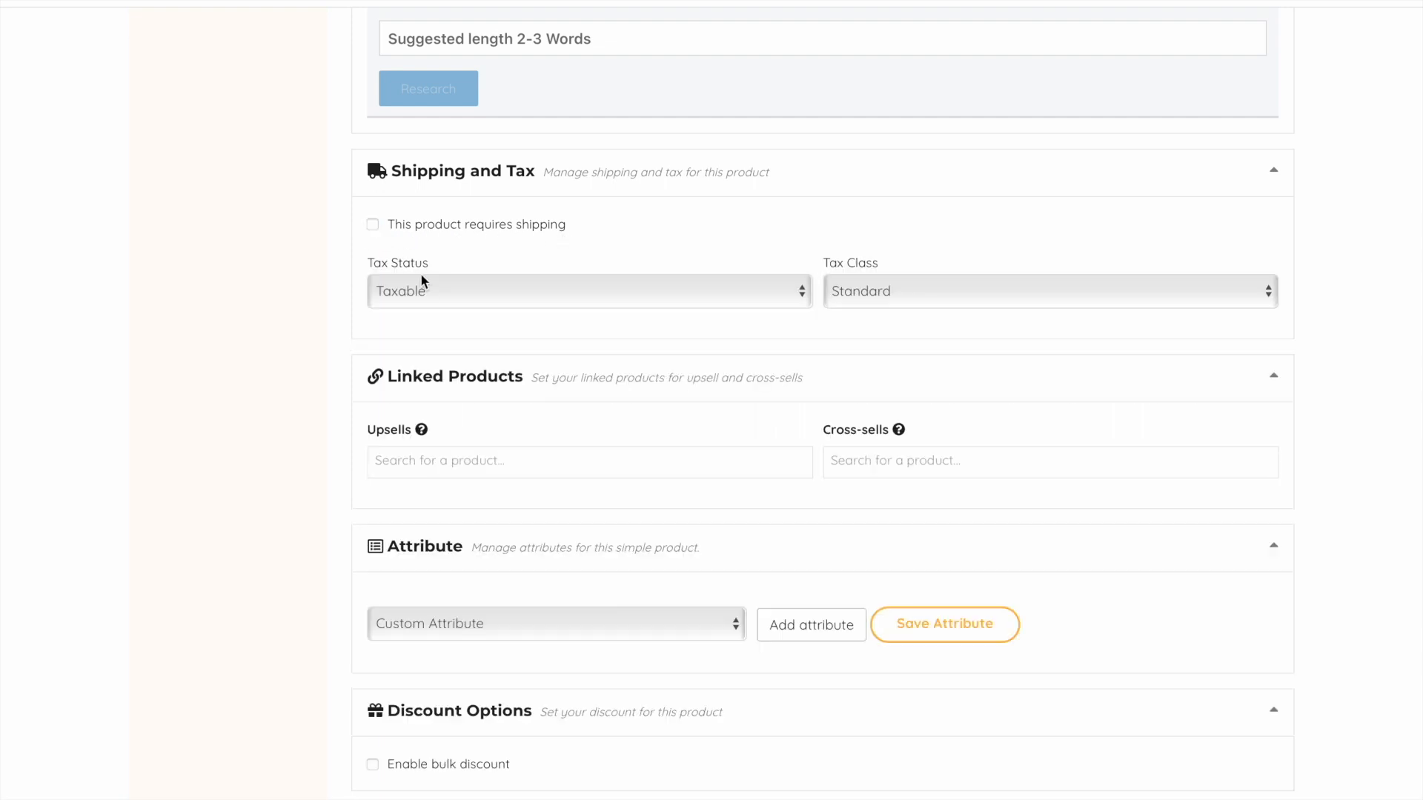
pyautogui.click(373, 225)
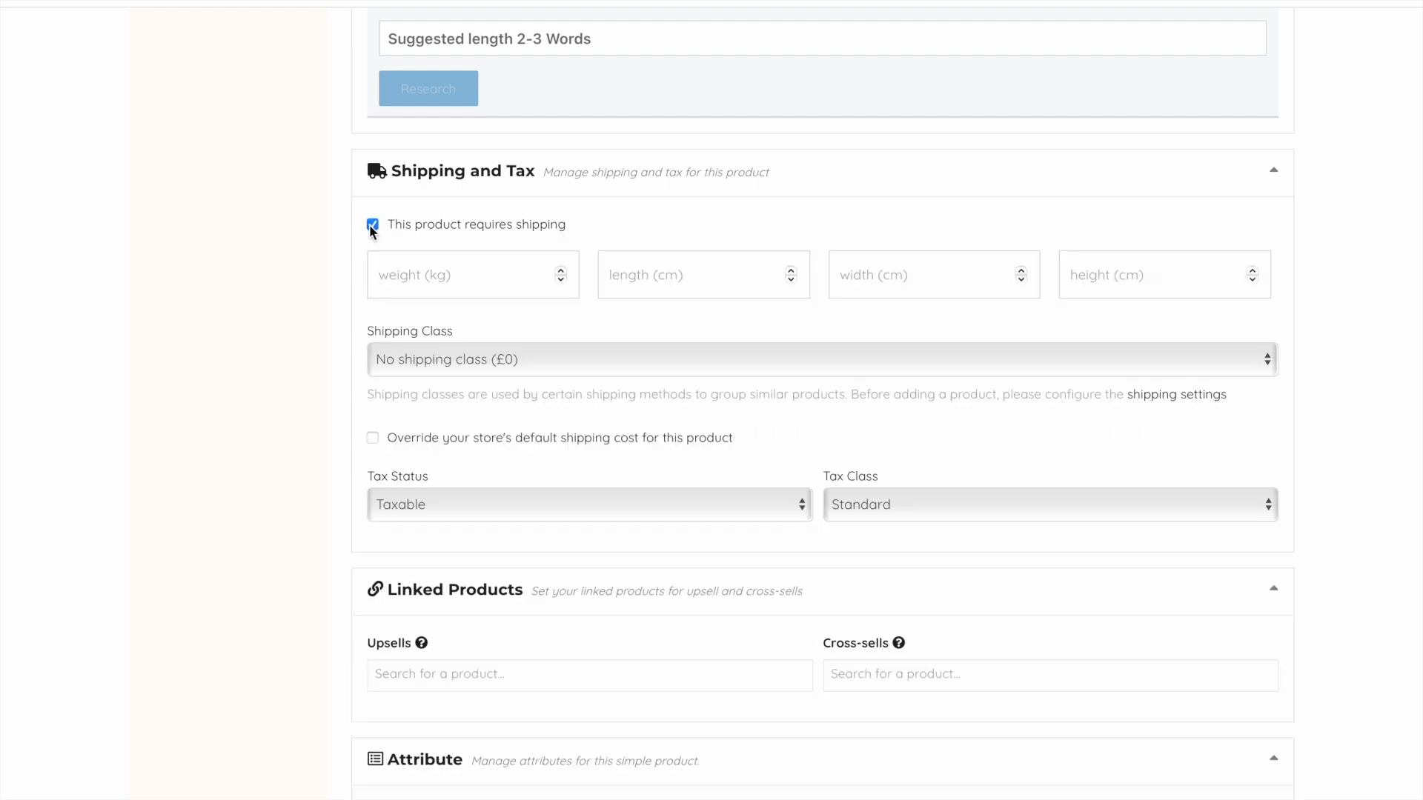
pyautogui.click(432, 272)
pyautogui.write('2.00')
# Enter the shipping dimensions as length 15 cm, width 20 cm and height 2 cm
pyautogui.click(644, 285)
pyautogui.write('15')
pyautogui.press('Tab')
pyautogui.write('20')
pyautogui.press('Tab')
pyautogui.write('2')
# Clear the product's height, width and length values
pyautogui.moveTo(1208, 286); pyautogui.dragTo(1065, 284)
pyautogui.press('BackSpace')
pyautogui.hotkey('shift', 'Tab')
pyautogui.press('BackSpace')
pyautogui.hotkey('shift', 'Tab')
pyautogui.press('BackSpace')
# Keep the product's shipping class on No shipping class (£0)
pyautogui.click(552, 358)
pyautogui.click(467, 353)
pyautogui.scroll(-1, 609, 422)
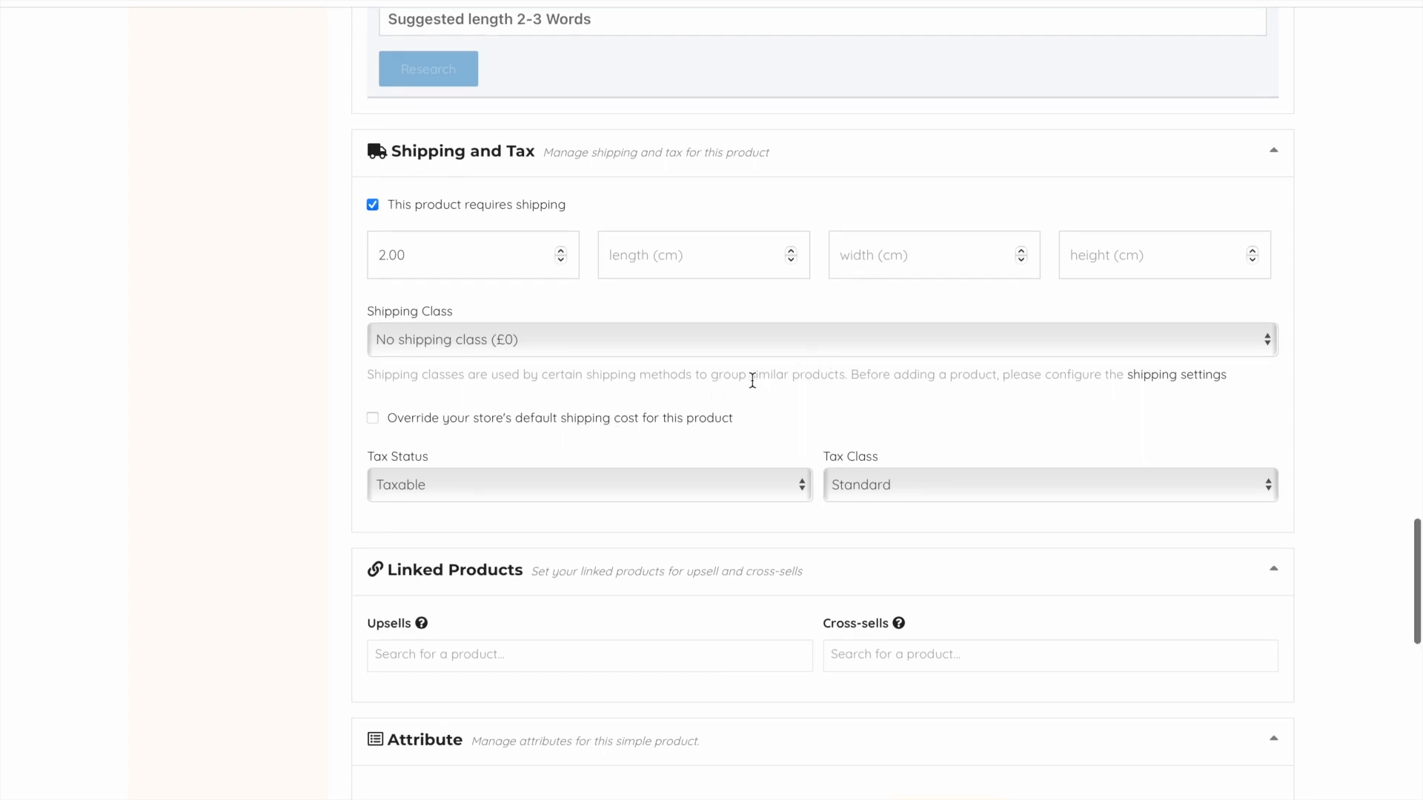
pyautogui.scroll(-1, 748, 370)
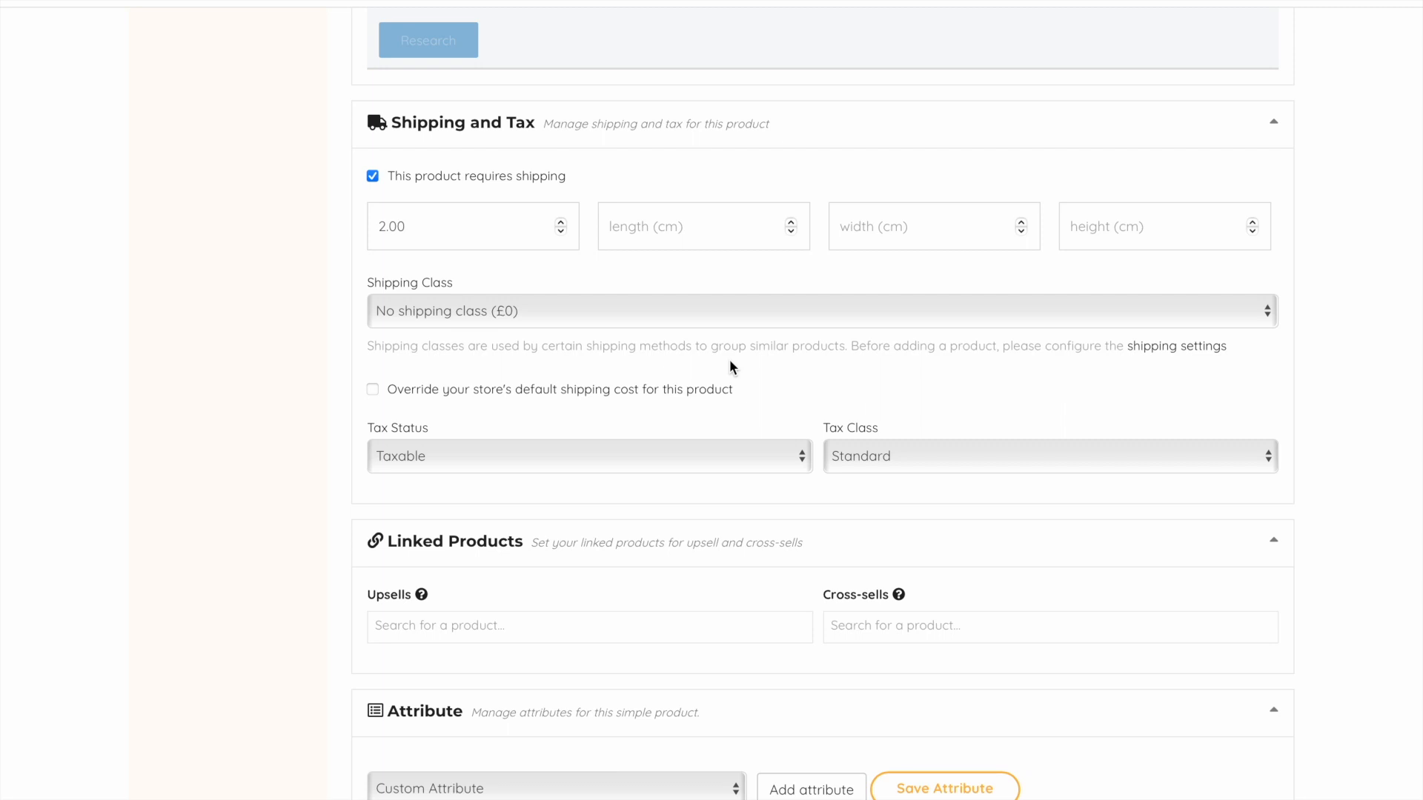
# Override the store's default shipping cost with additional cost 1.50, per quantity price 0.25 and processing time 3-5 business days
pyautogui.click(377, 390)
pyautogui.scroll(-2, 656, 482)
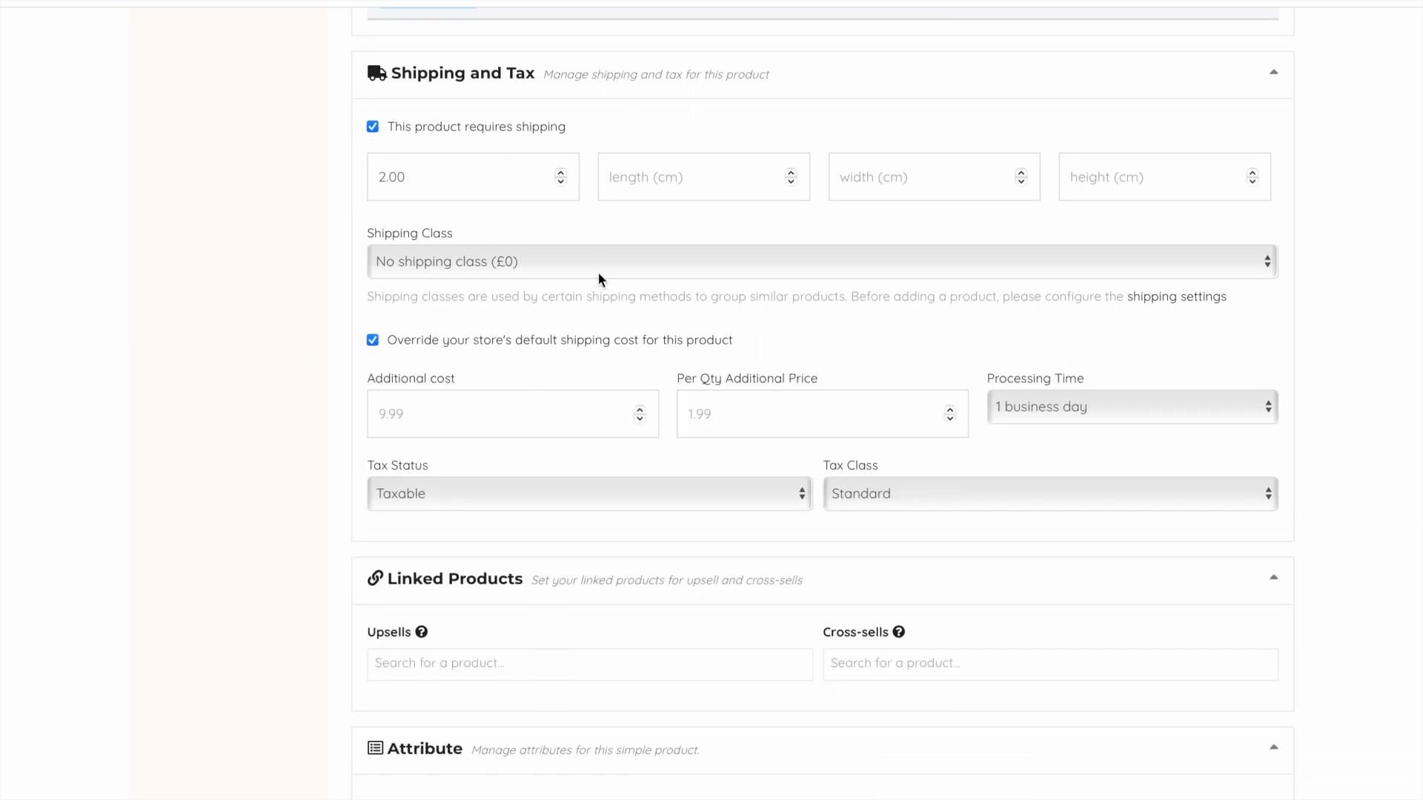
pyautogui.write('1.50')
pyautogui.write('0.25')
pyautogui.click(1100, 412)
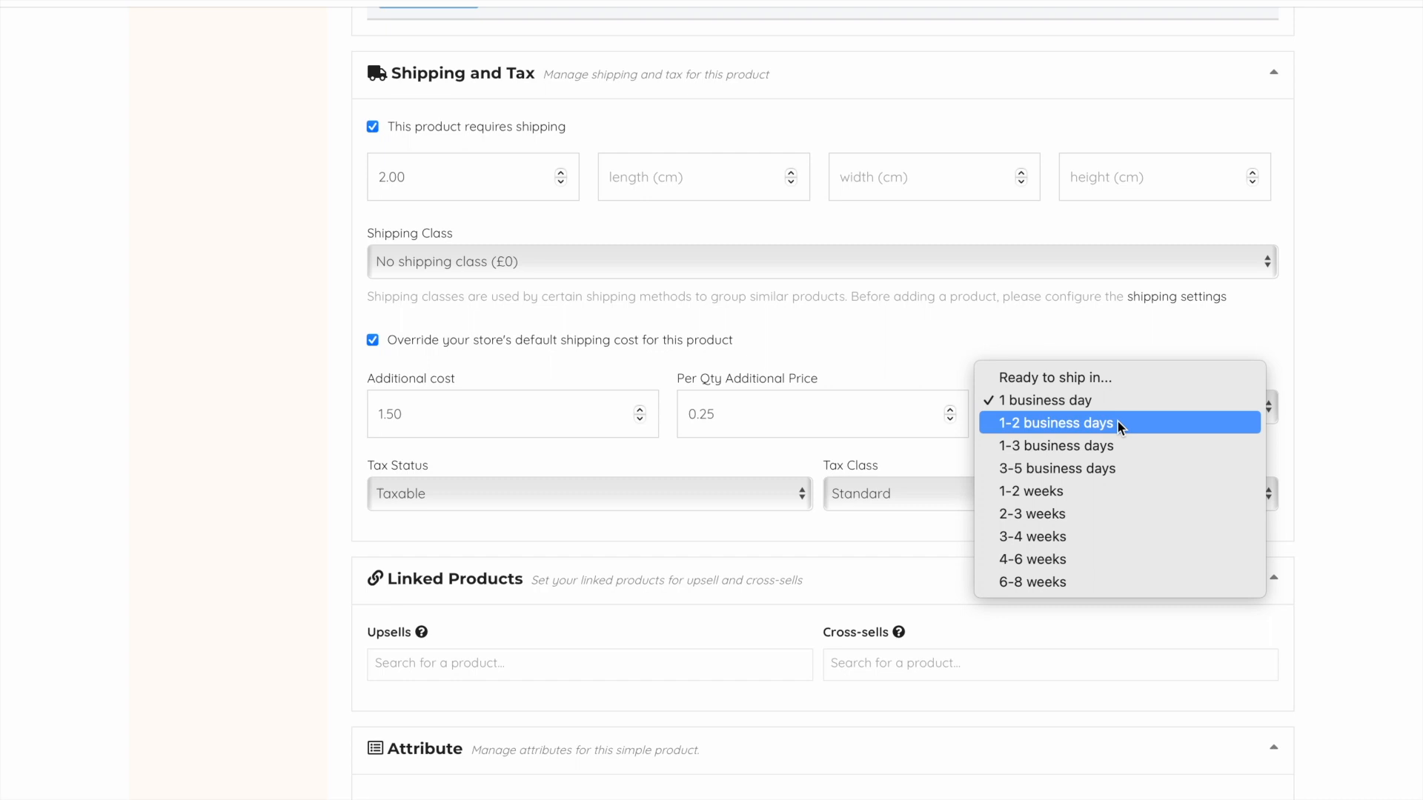
pyautogui.click(1122, 468)
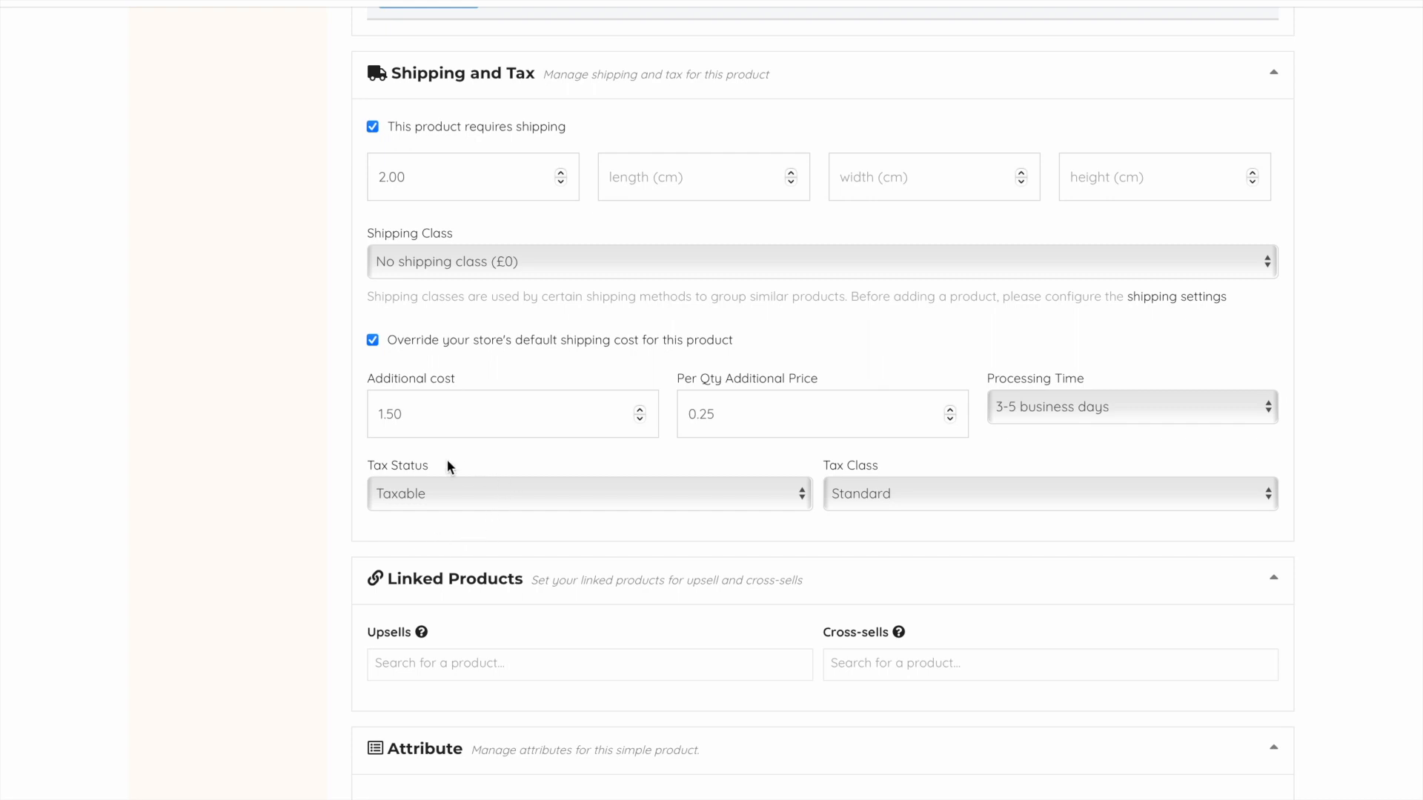
# Set the product's tax status to None and its tax class to I do not charge tax
pyautogui.click(541, 496)
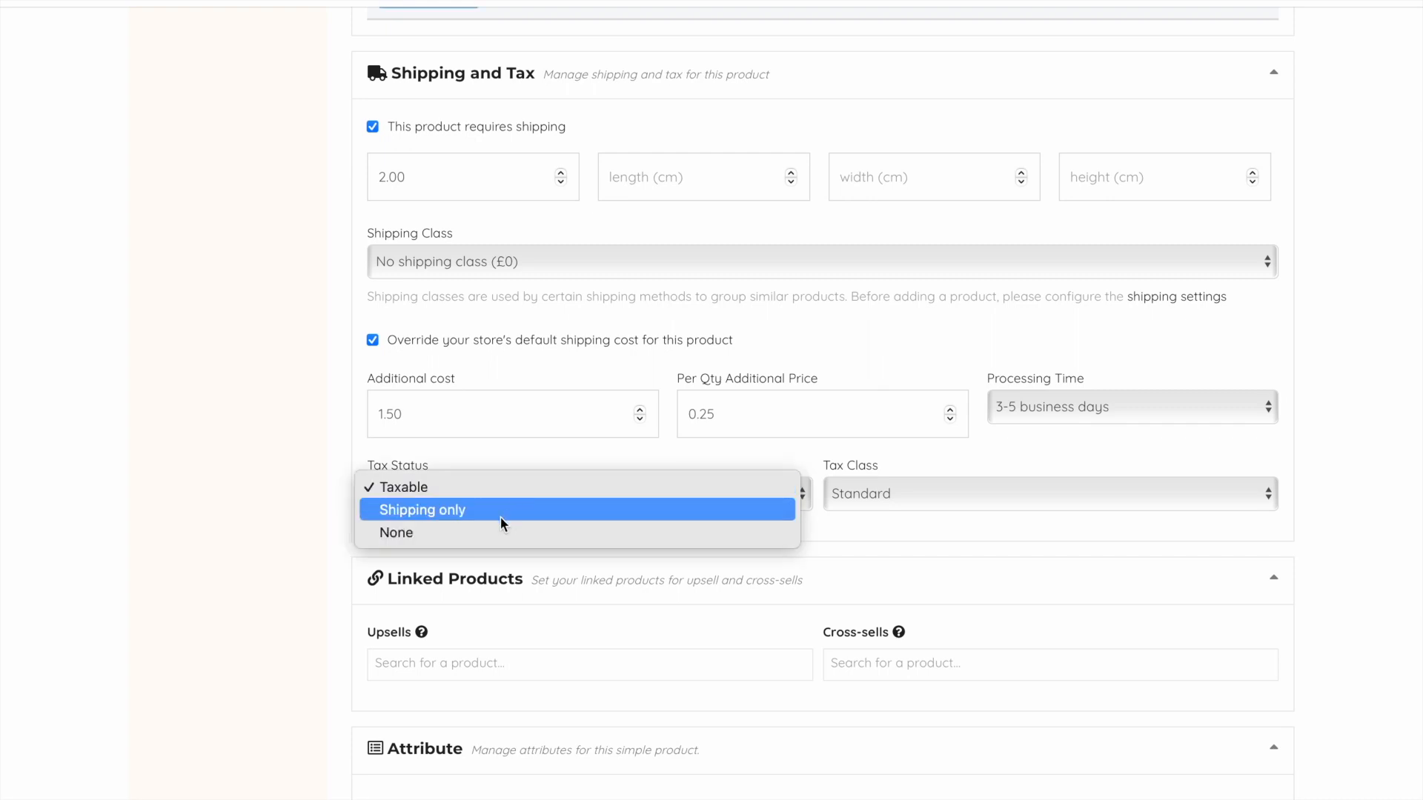
pyautogui.click(540, 534)
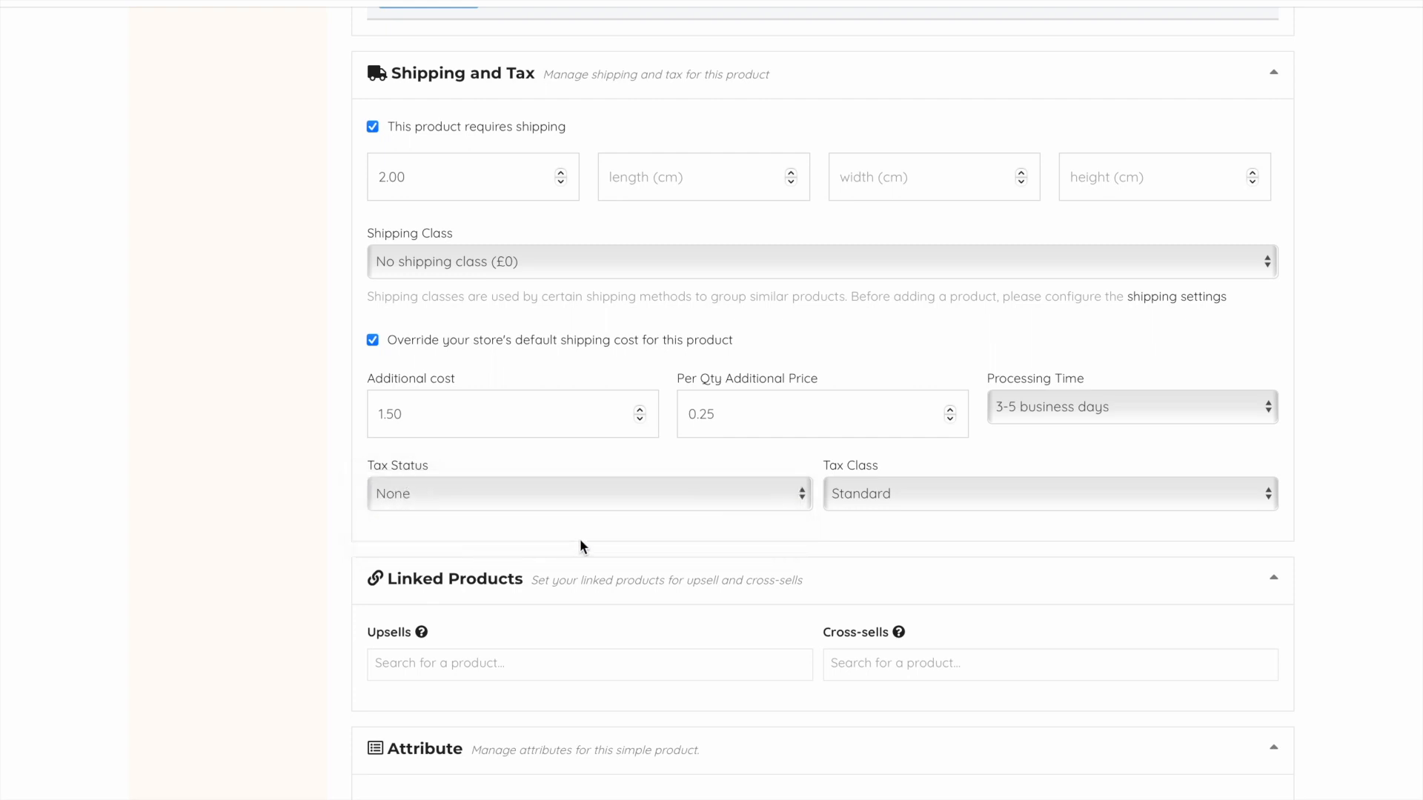
pyautogui.click(936, 501)
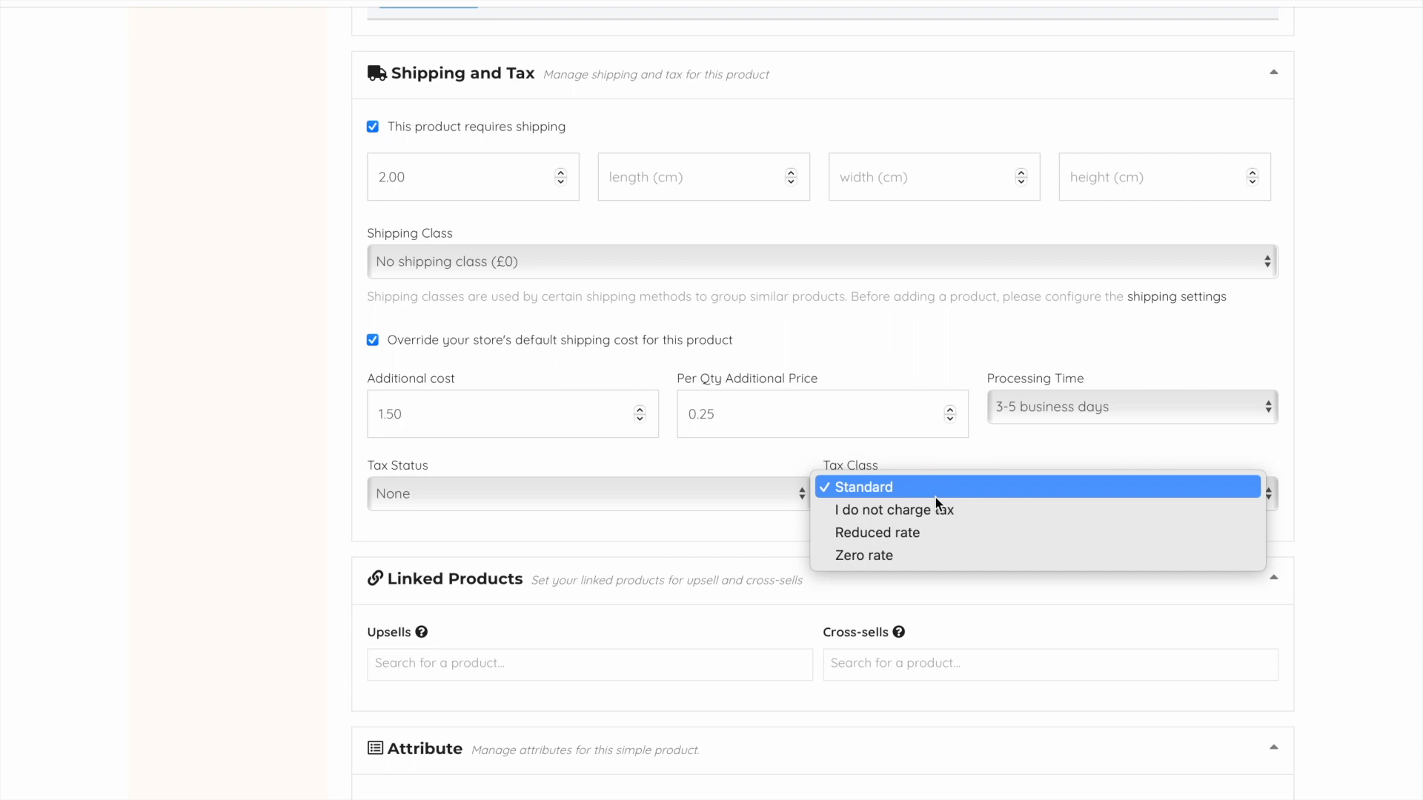
pyautogui.click(995, 510)
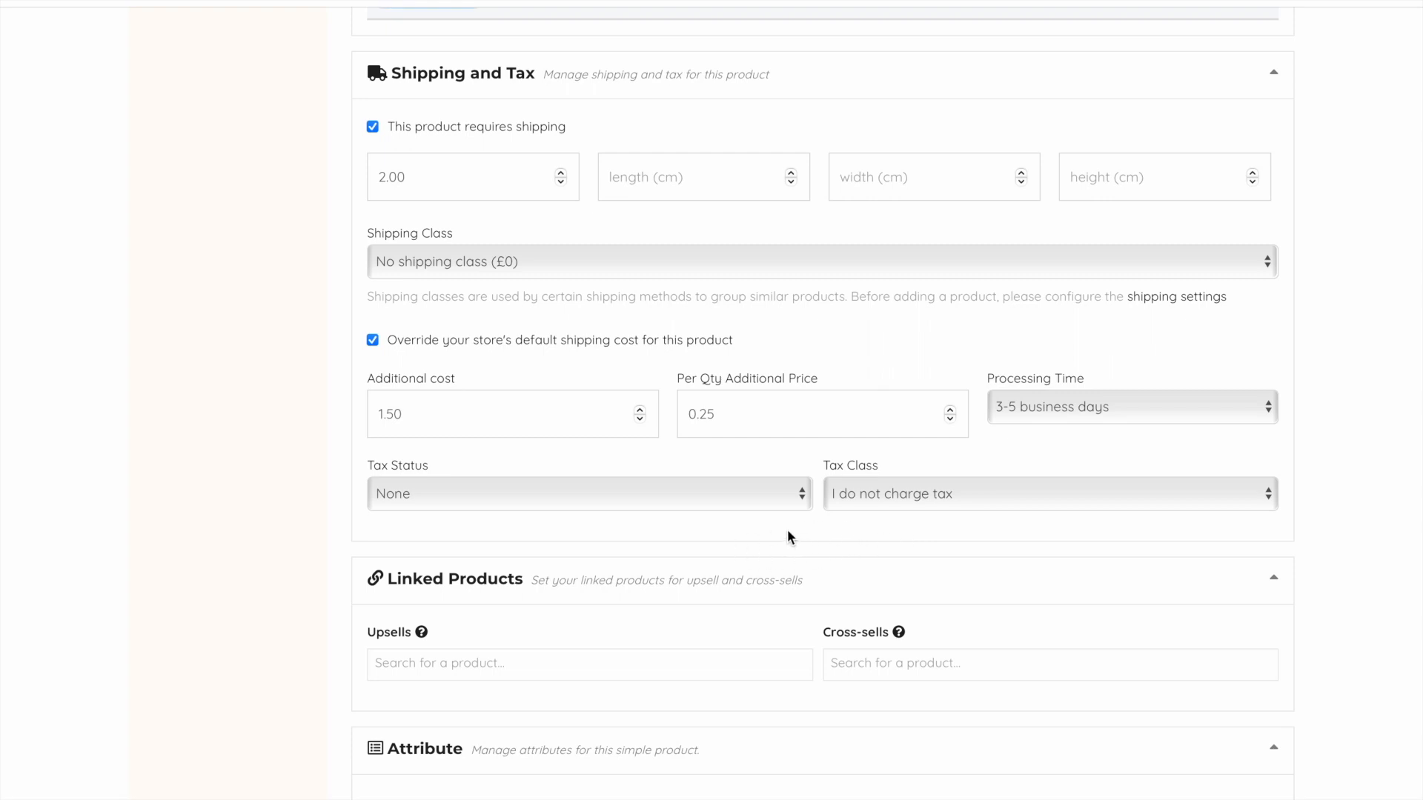
# Try the product's tax status as Taxable with the Standard tax class
pyautogui.click(794, 500)
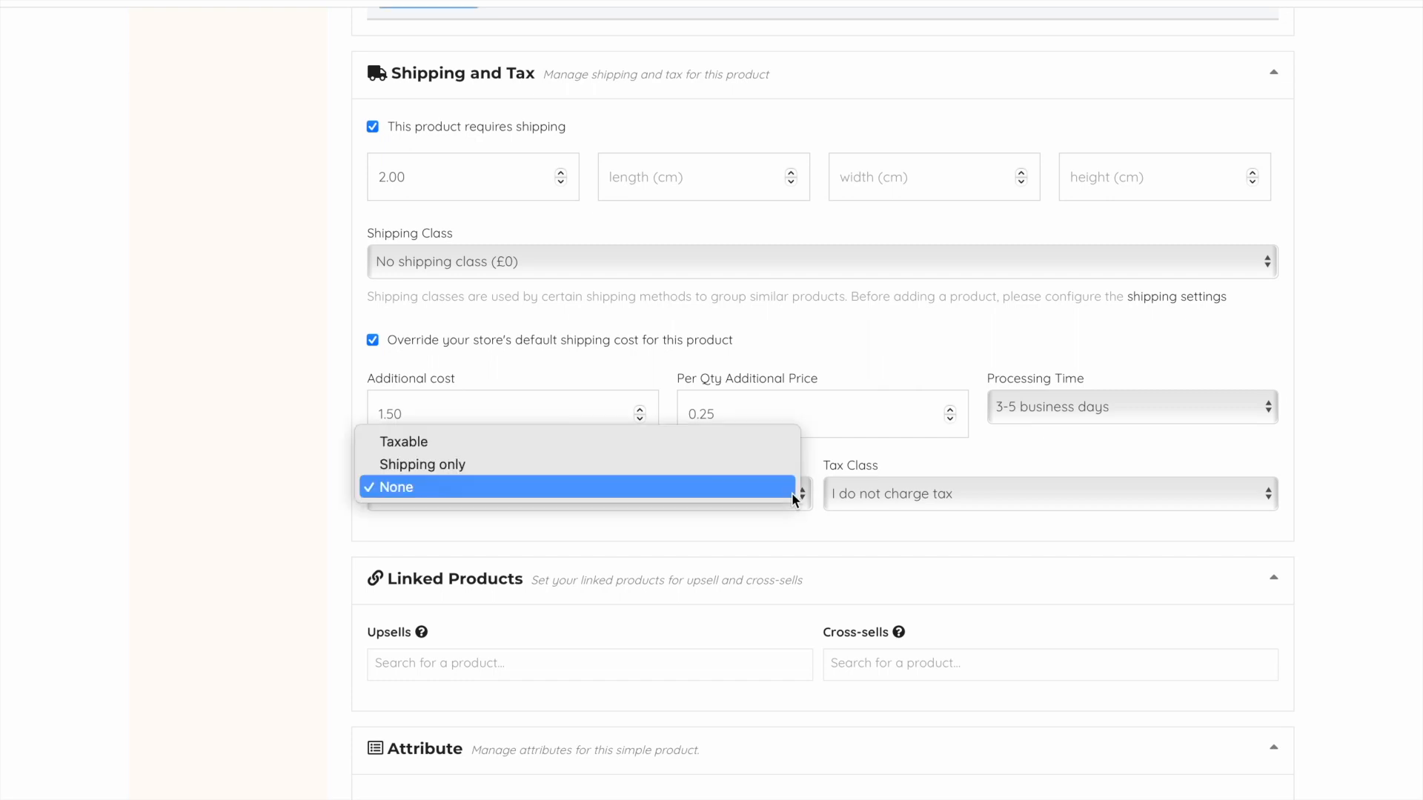
pyautogui.click(680, 447)
pyautogui.click(854, 490)
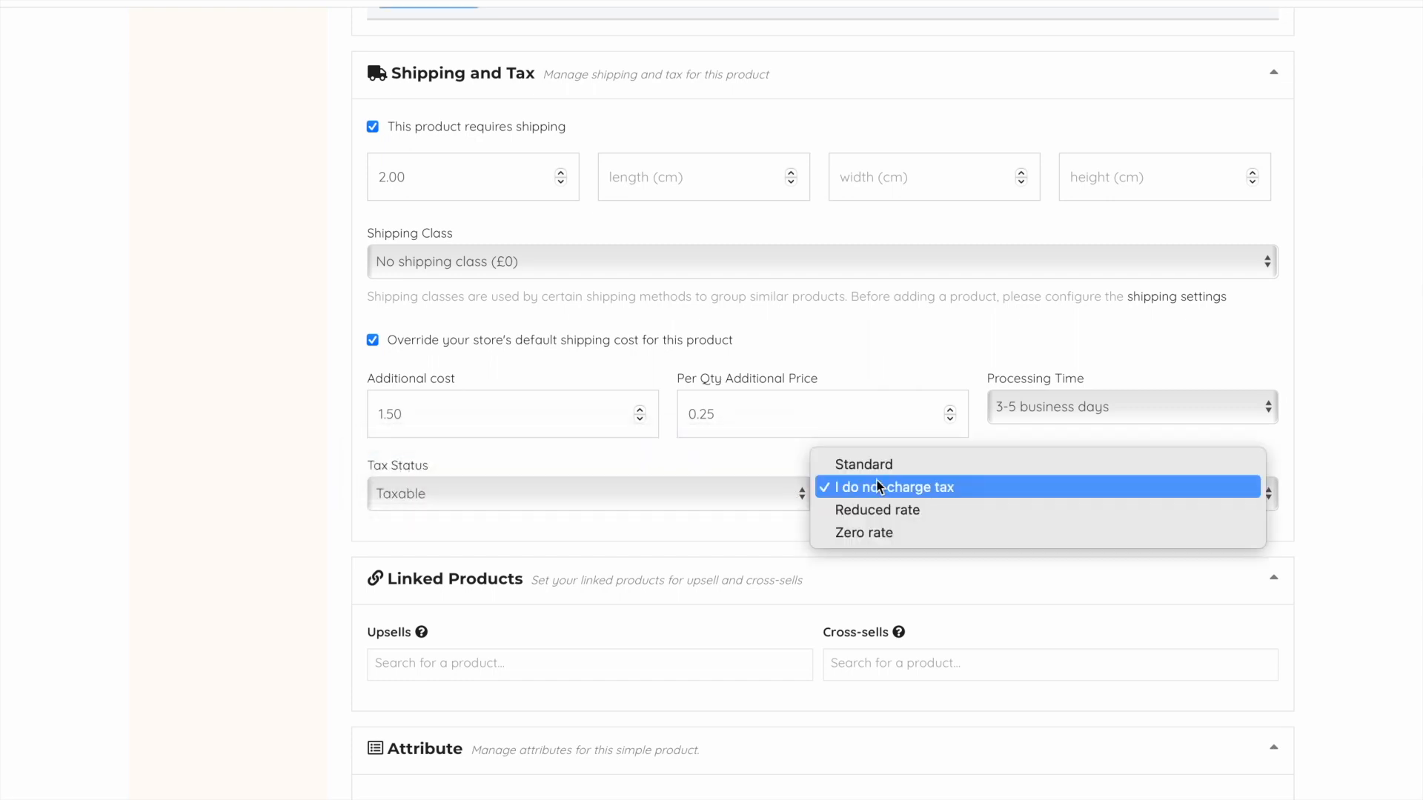
pyautogui.click(883, 467)
# Return the product's tax class to I do not charge tax and its tax status to None
pyautogui.click(856, 501)
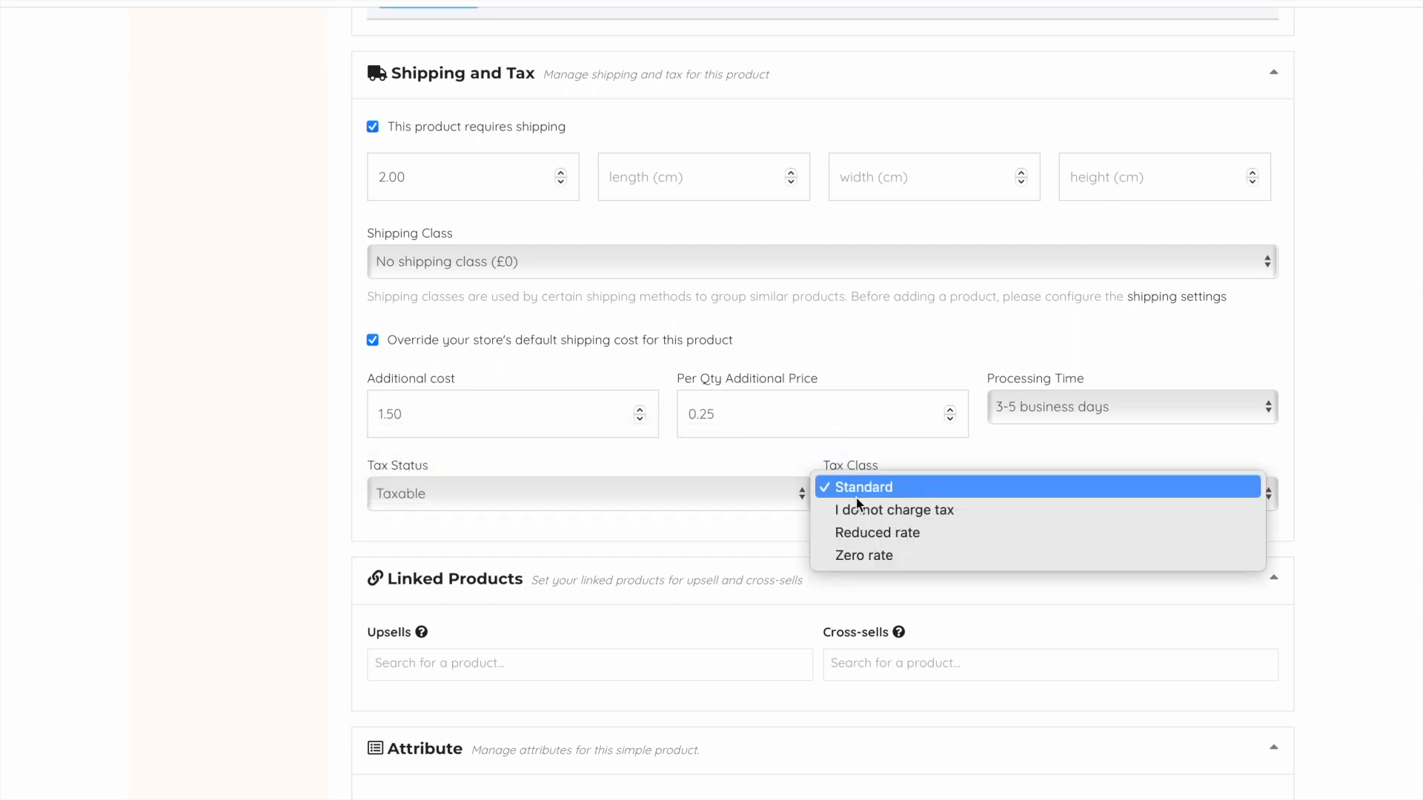
pyautogui.click(928, 515)
pyautogui.click(745, 494)
pyautogui.click(710, 487)
pyautogui.click(710, 494)
pyautogui.click(718, 510)
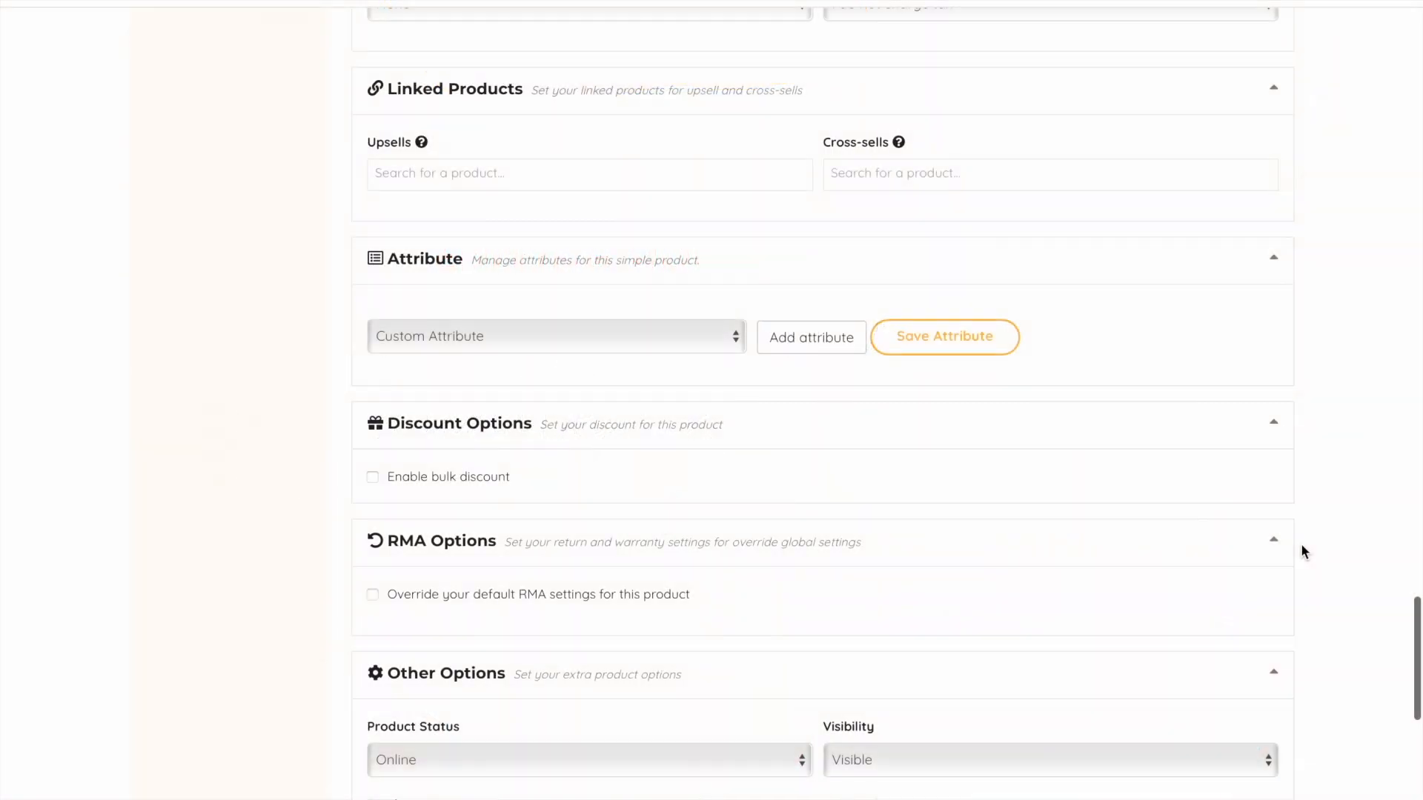
# Add the predefined Colour attribute to the product
pyautogui.scroll(-1, 1305, 552)
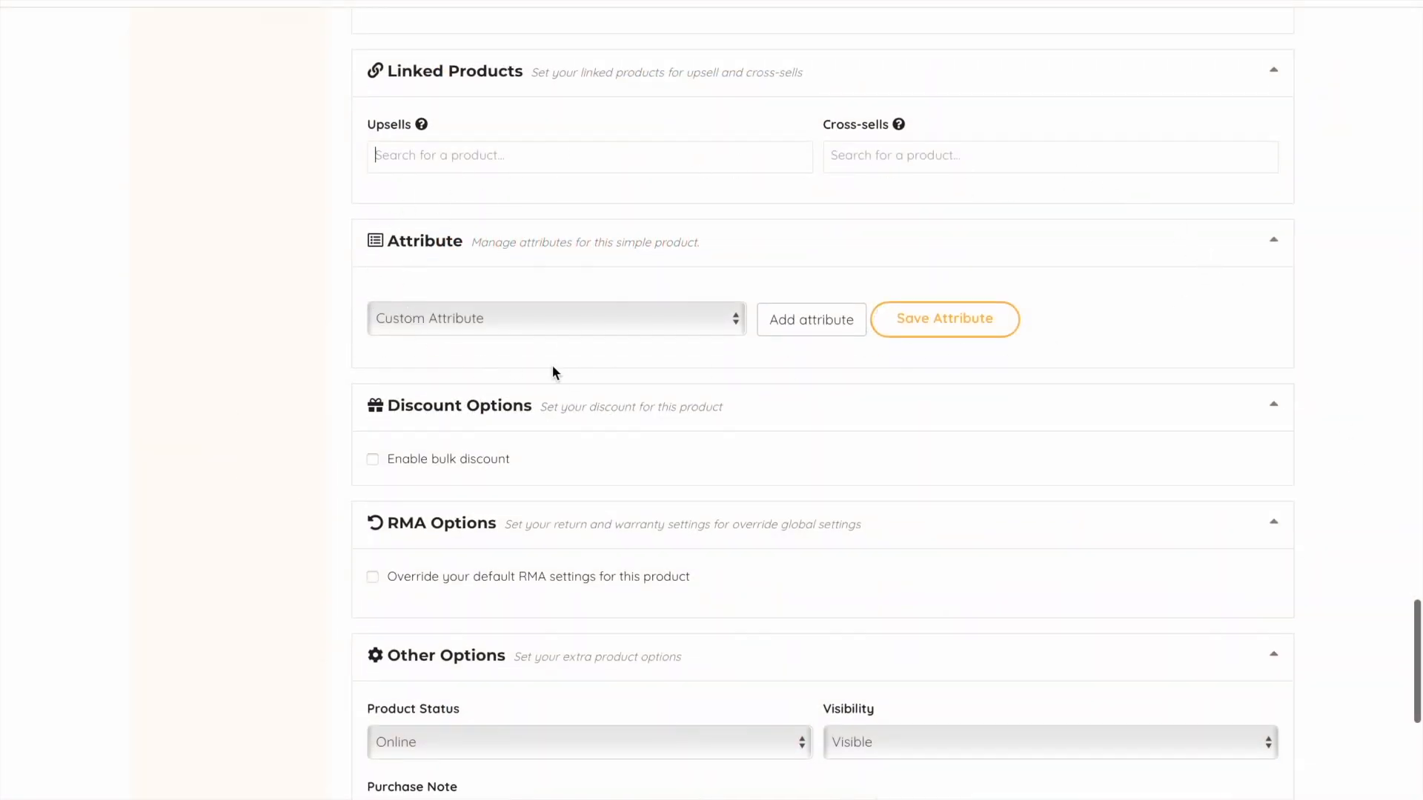
pyautogui.click(721, 320)
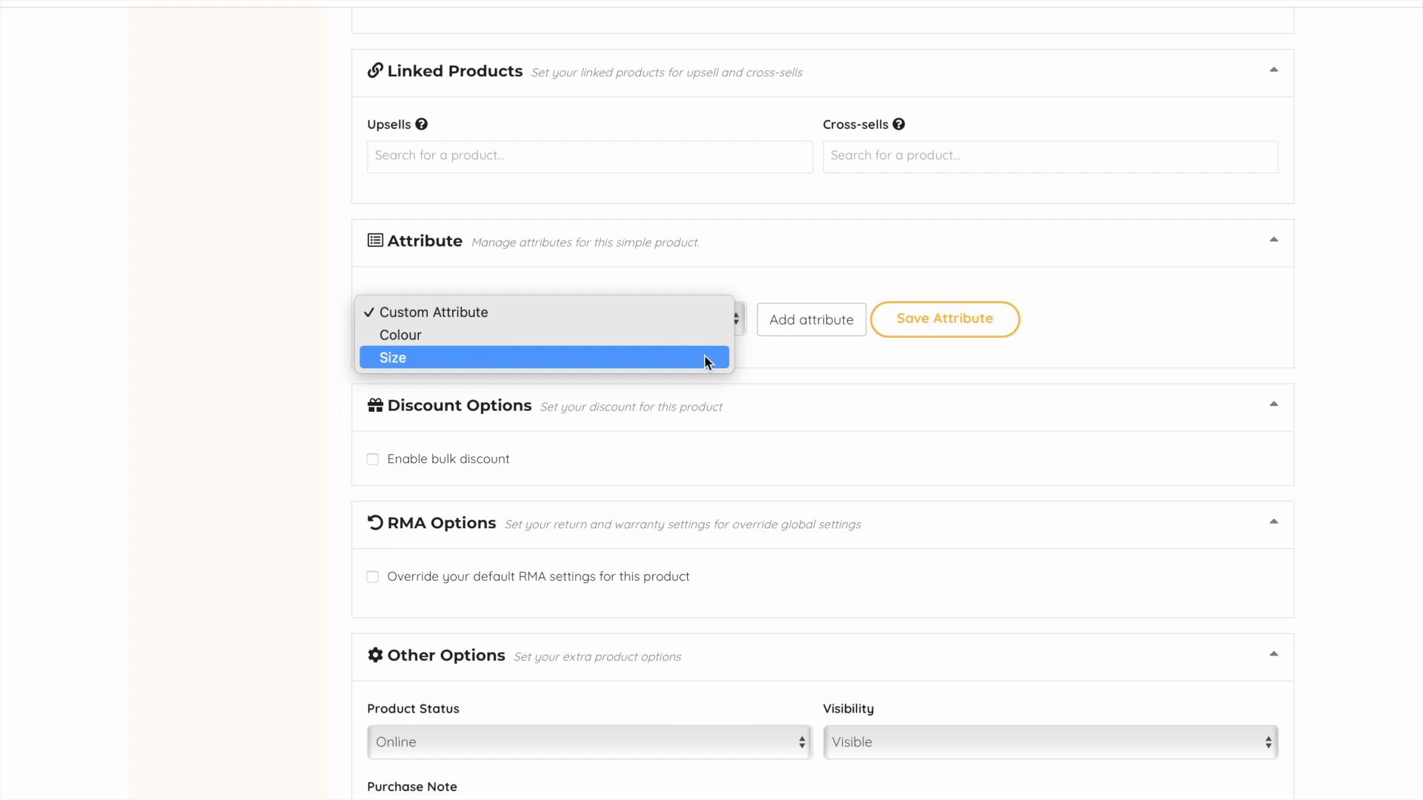
pyautogui.click(710, 335)
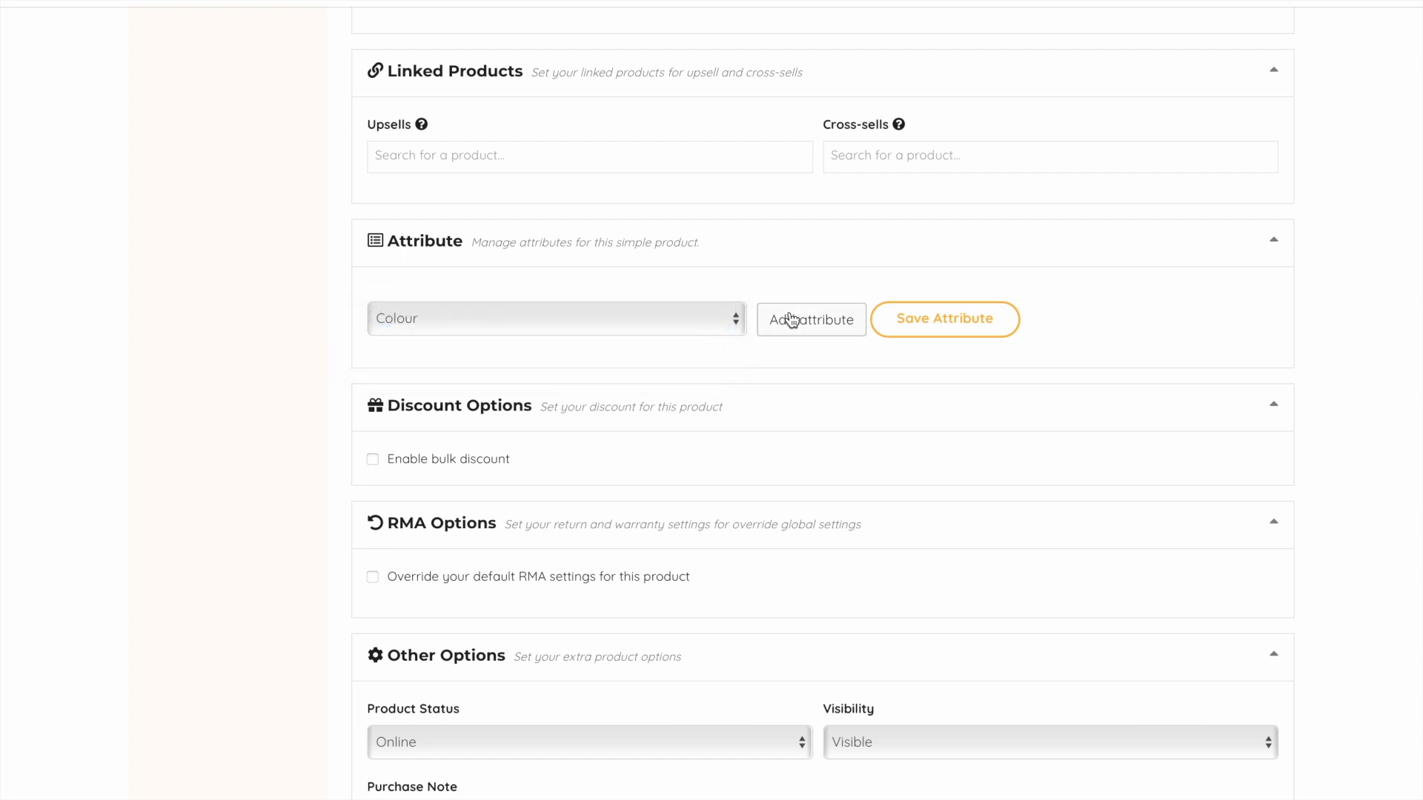
pyautogui.click(821, 330)
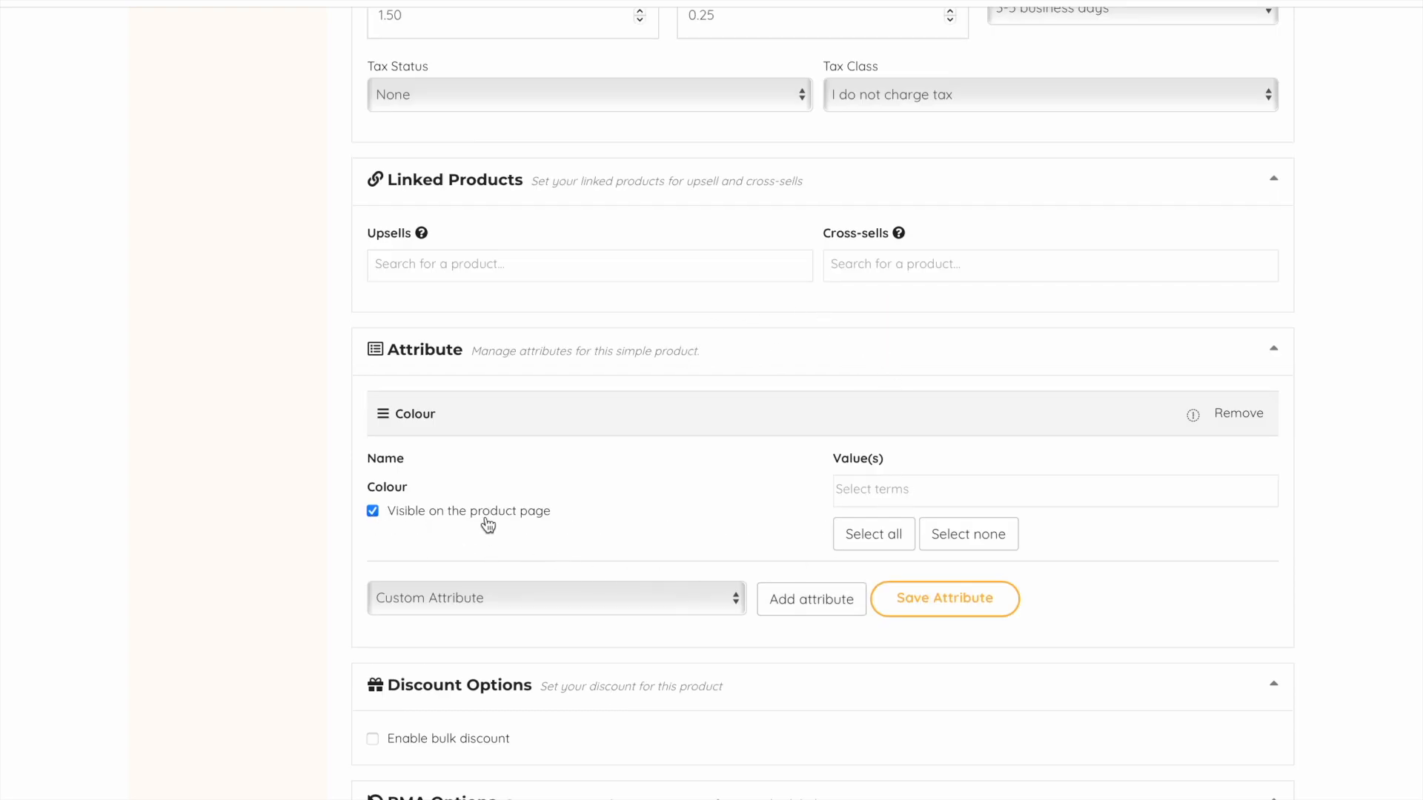
# Give the Colour attribute the values Green, Red and Blue
pyautogui.click(870, 497)
pyautogui.scroll(-2, 896, 630)
pyautogui.scroll(-3, 896, 630)
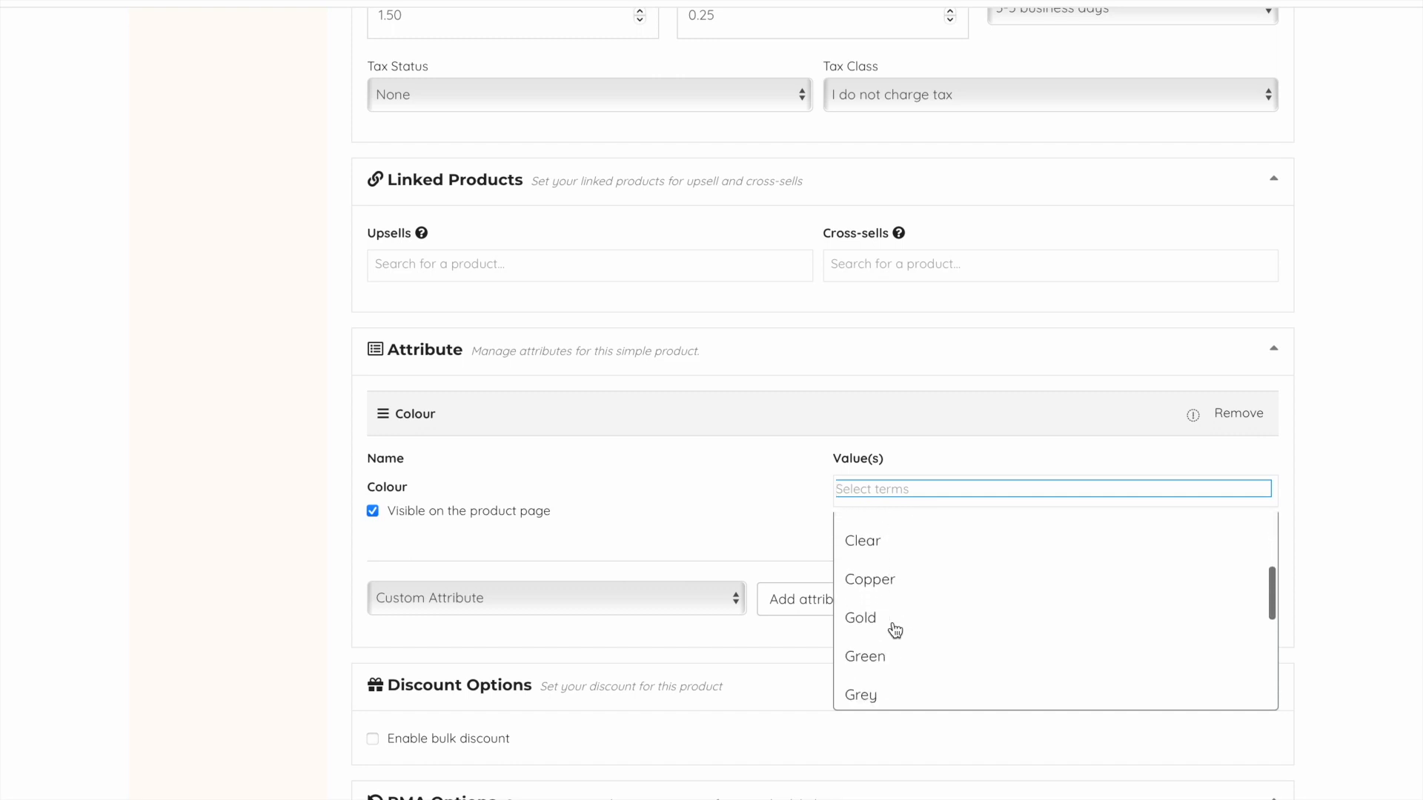
pyautogui.click(901, 618)
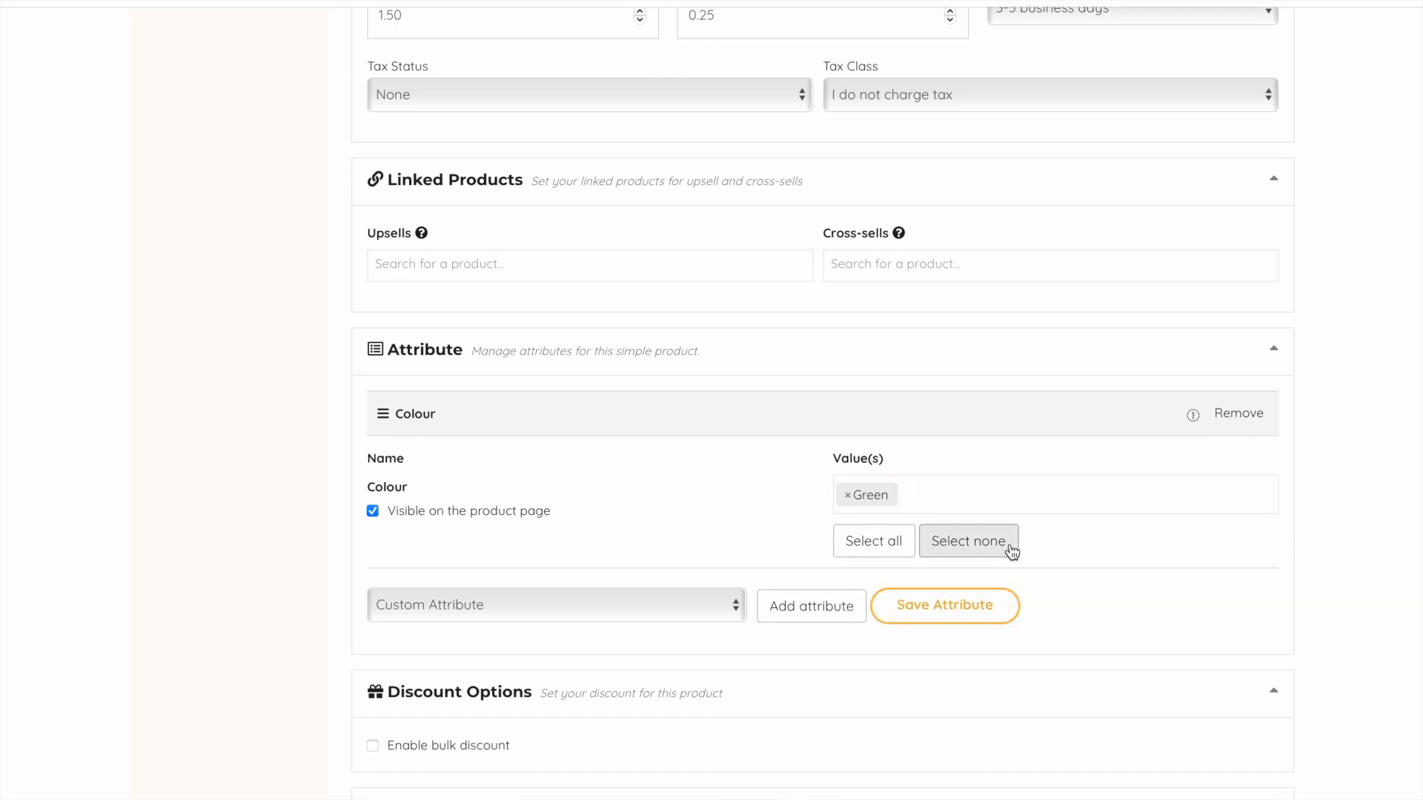
pyautogui.write('red')
pyautogui.press('Return')
pyautogui.write('blue')
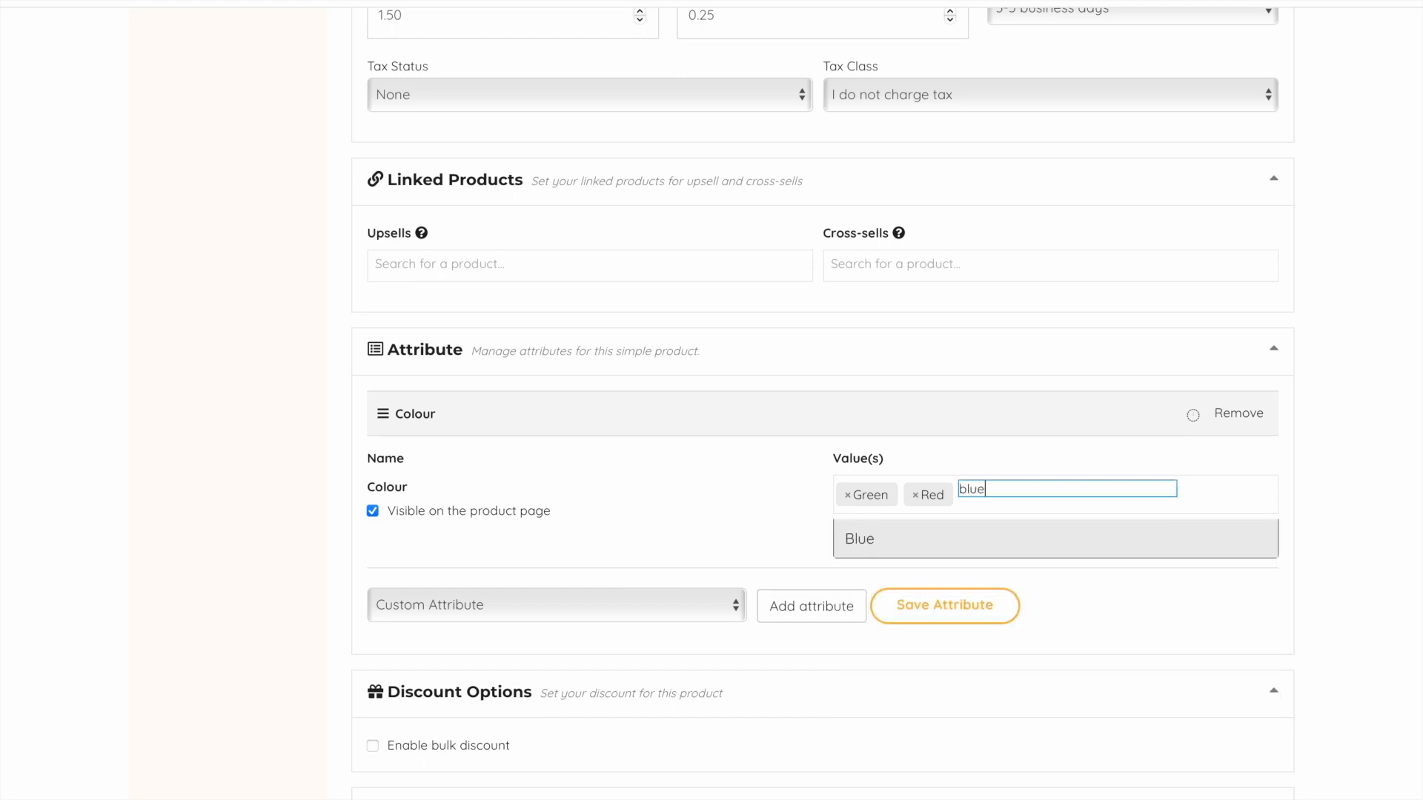
pyautogui.press('Return')
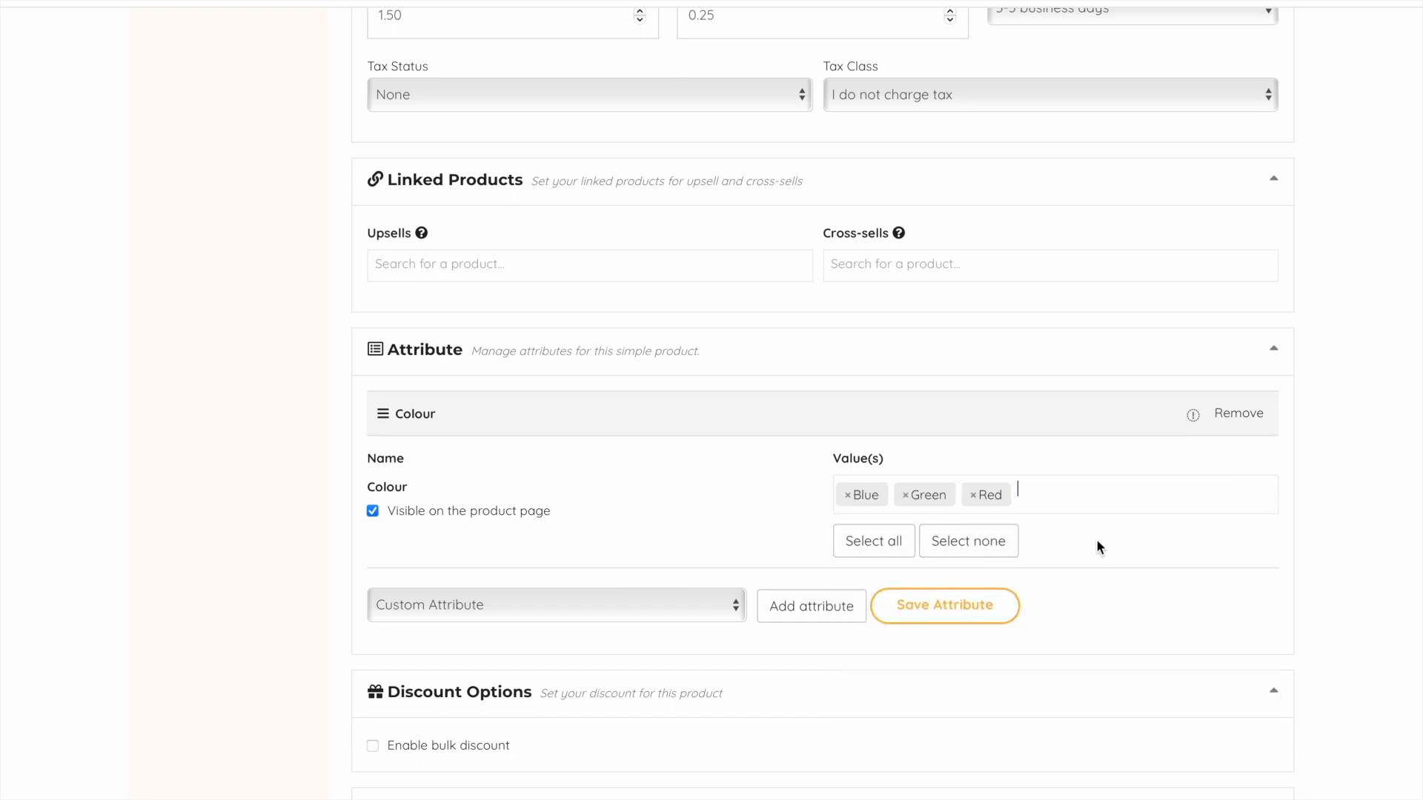
# Add a custom attribute named Material with the value Wooden
pyautogui.click(713, 607)
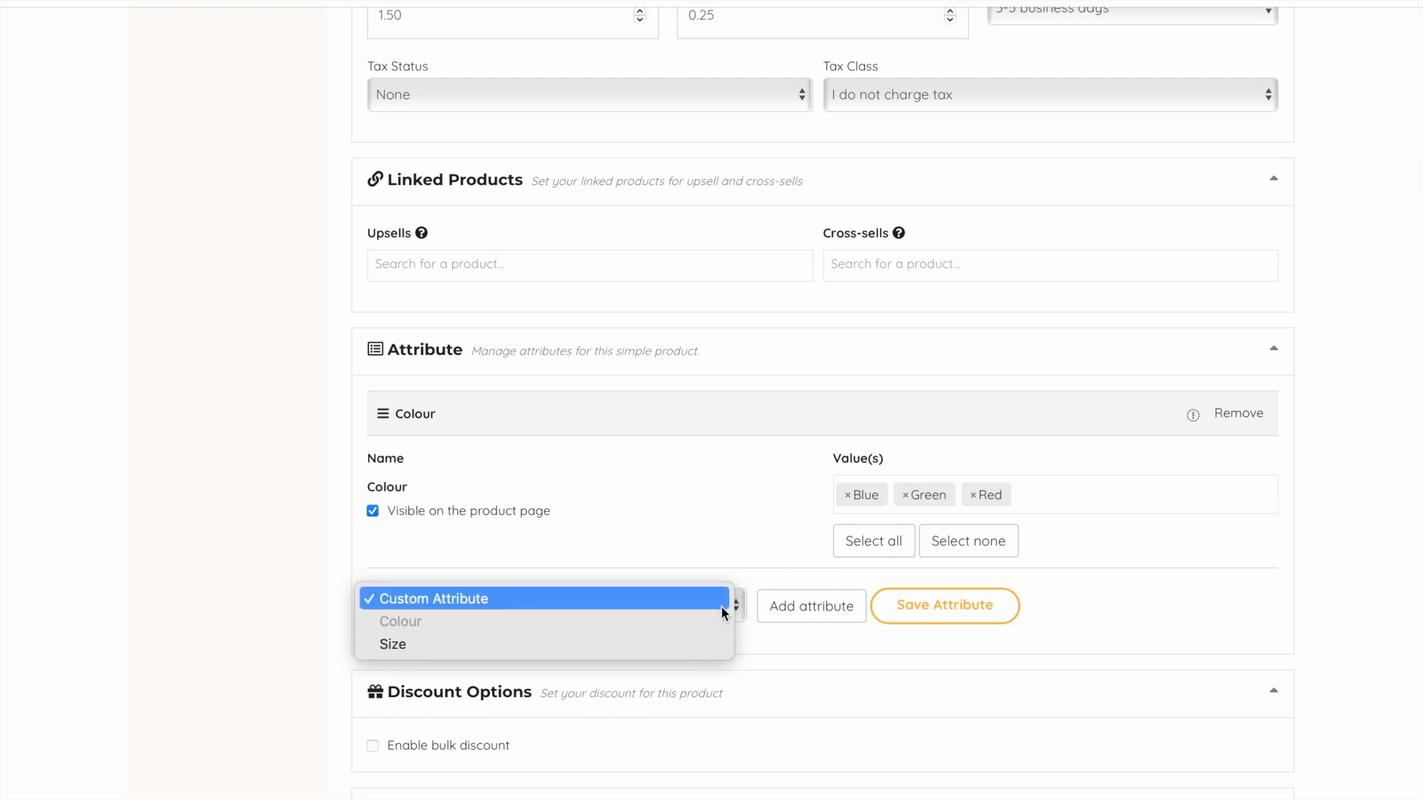
pyautogui.click(716, 609)
pyautogui.click(803, 607)
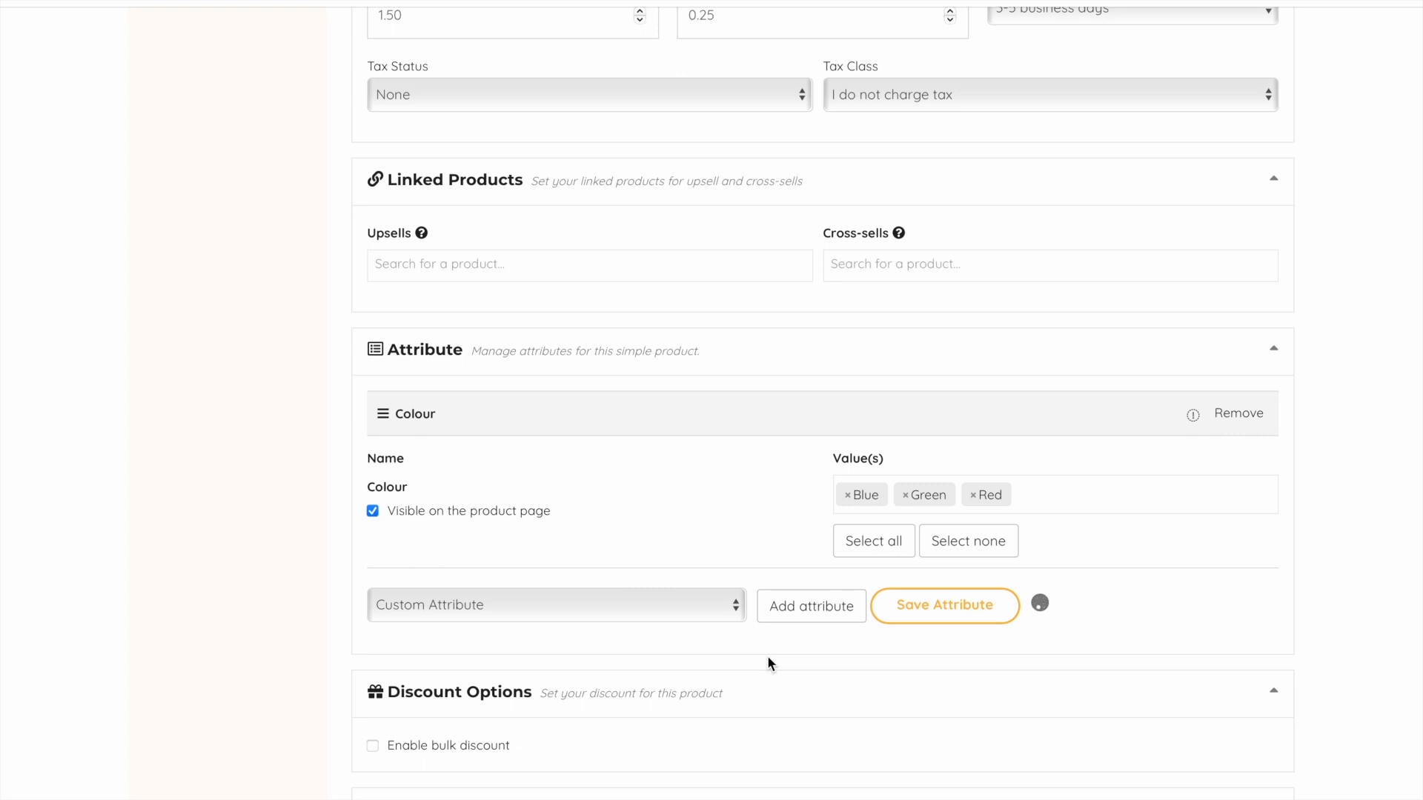
pyautogui.scroll(-3, 767, 657)
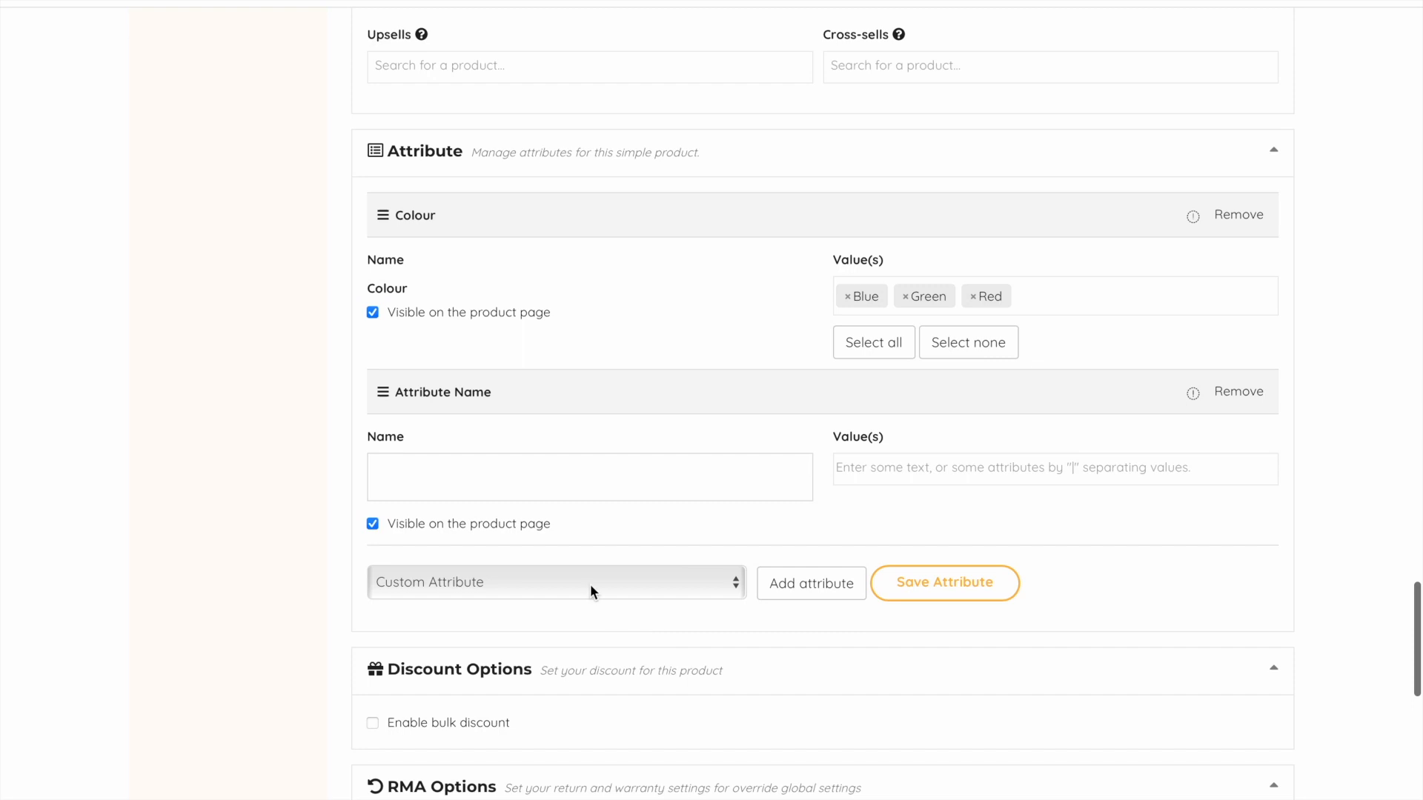
pyautogui.click(605, 482)
pyautogui.write('Material')
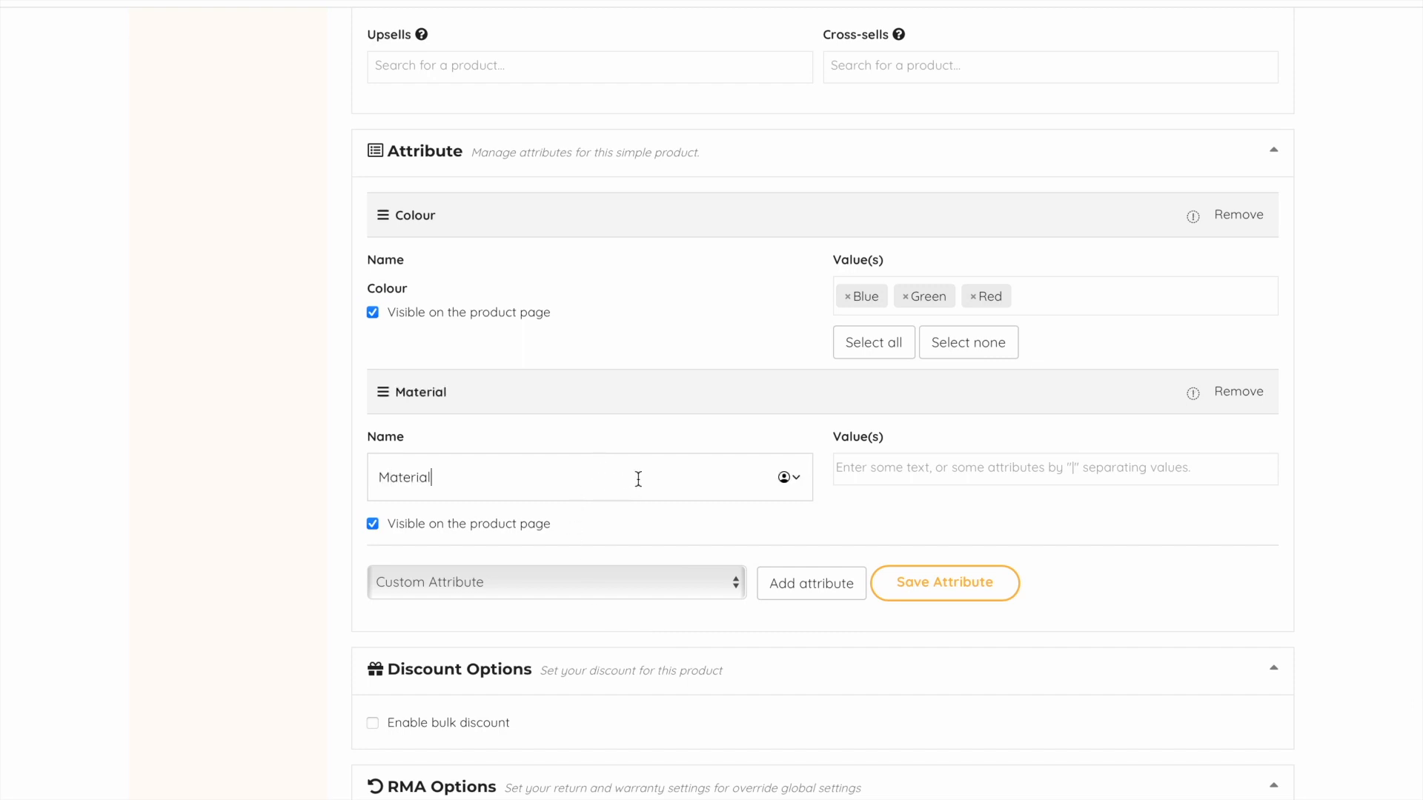
pyautogui.click(869, 467)
pyautogui.write('Wooden')
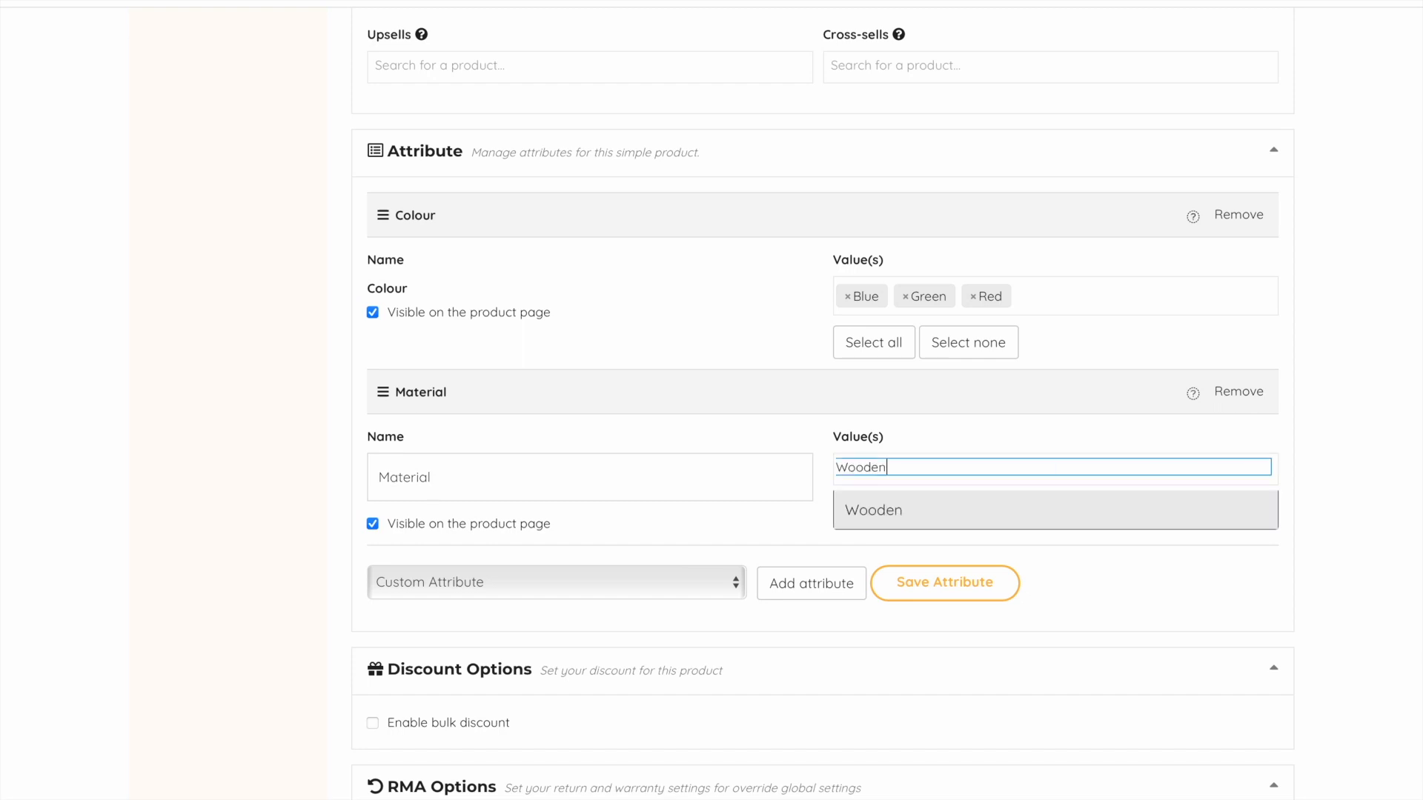
pyautogui.press('Return')
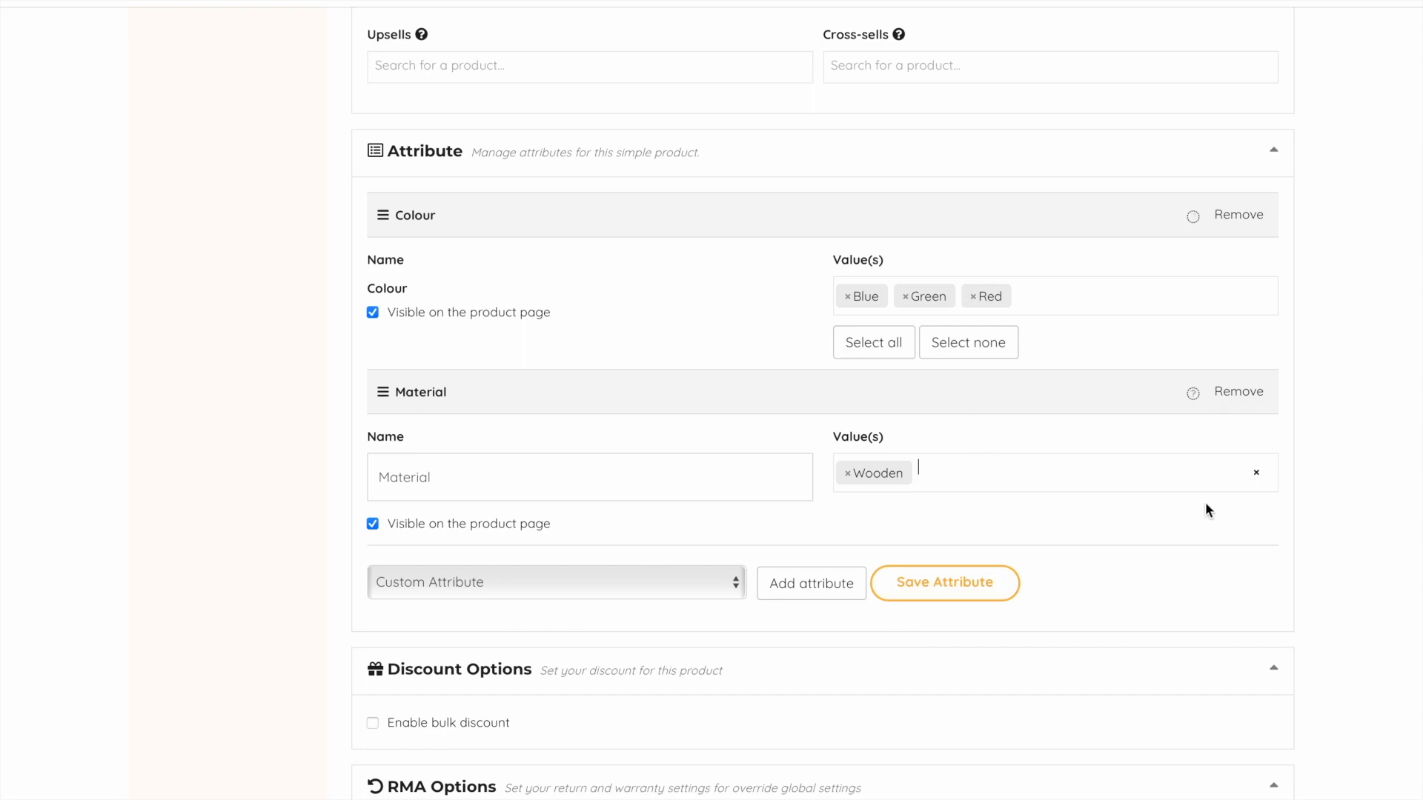
# Remove the Material attribute from the product
pyautogui.click(1238, 404)
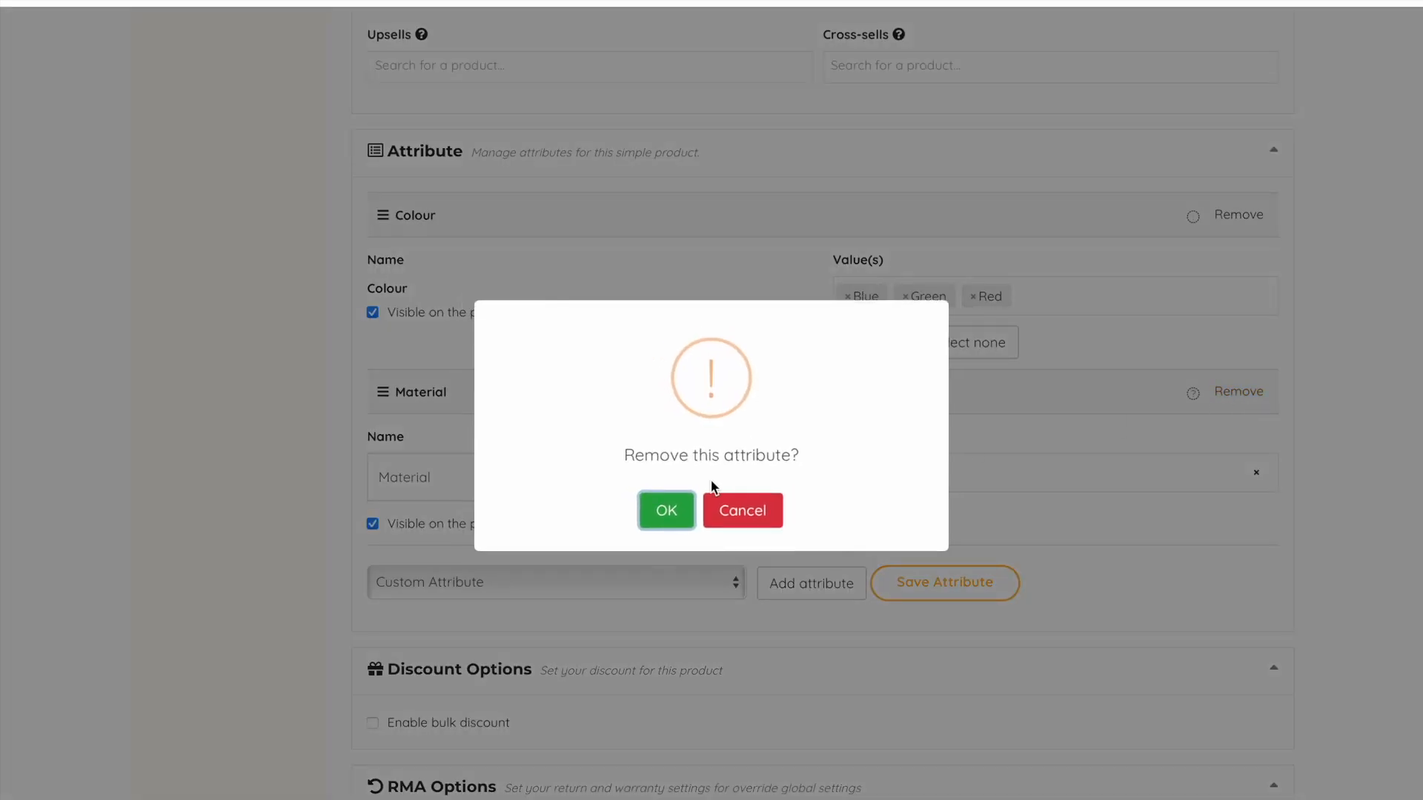
pyautogui.click(667, 514)
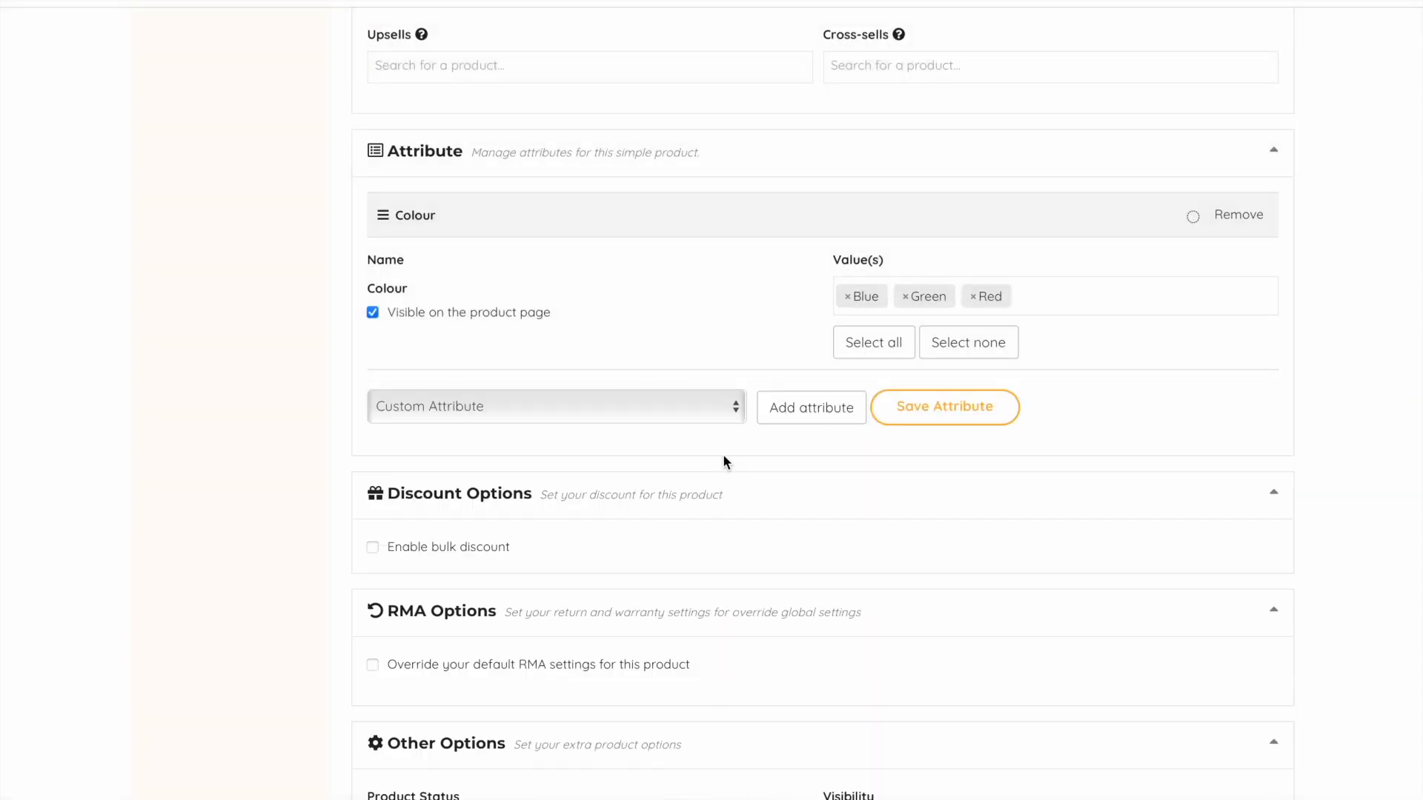
# Add a custom attribute named Size to the variable product's attributes and variations
pyautogui.scroll(15, 724, 457)
pyautogui.scroll(10, 724, 459)
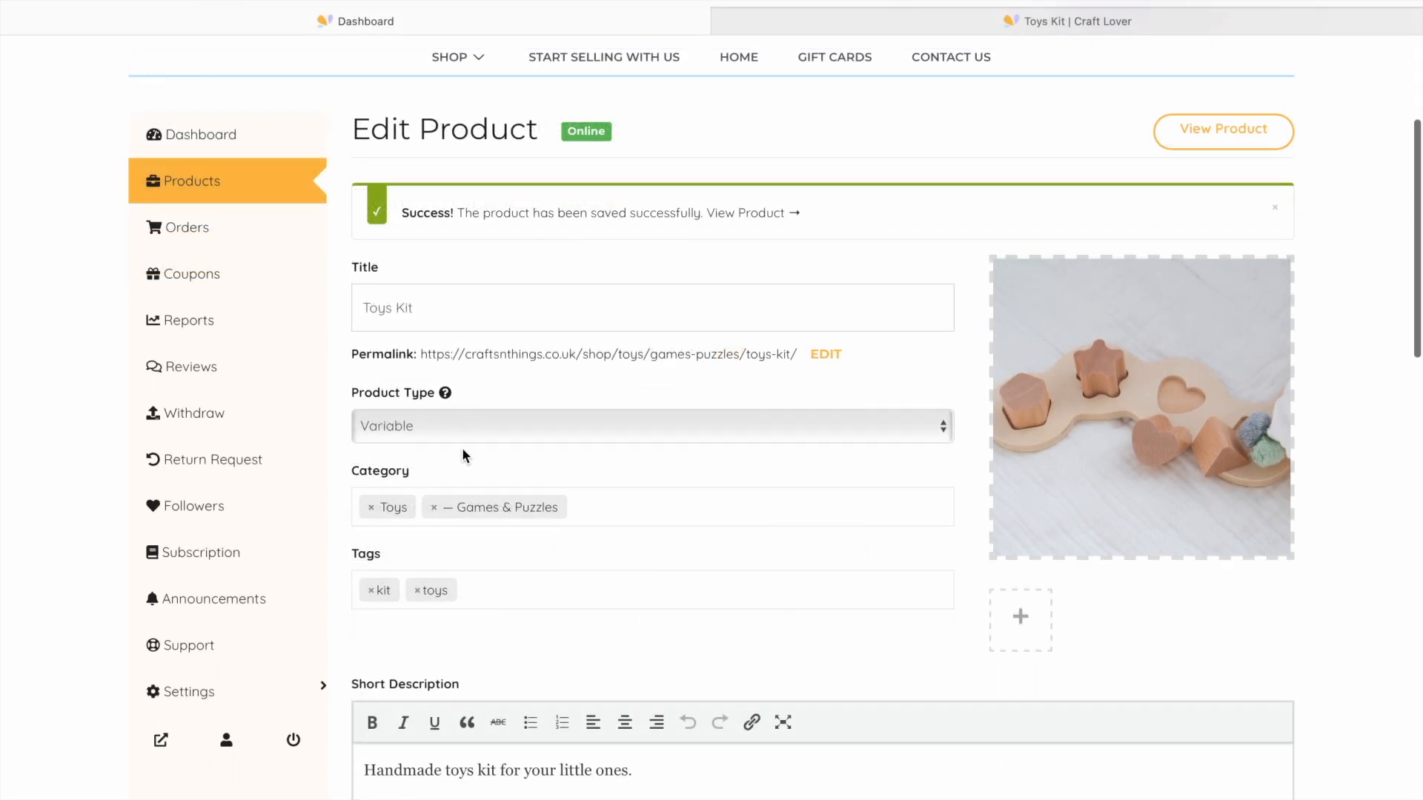
pyautogui.scroll(-15, 653, 610)
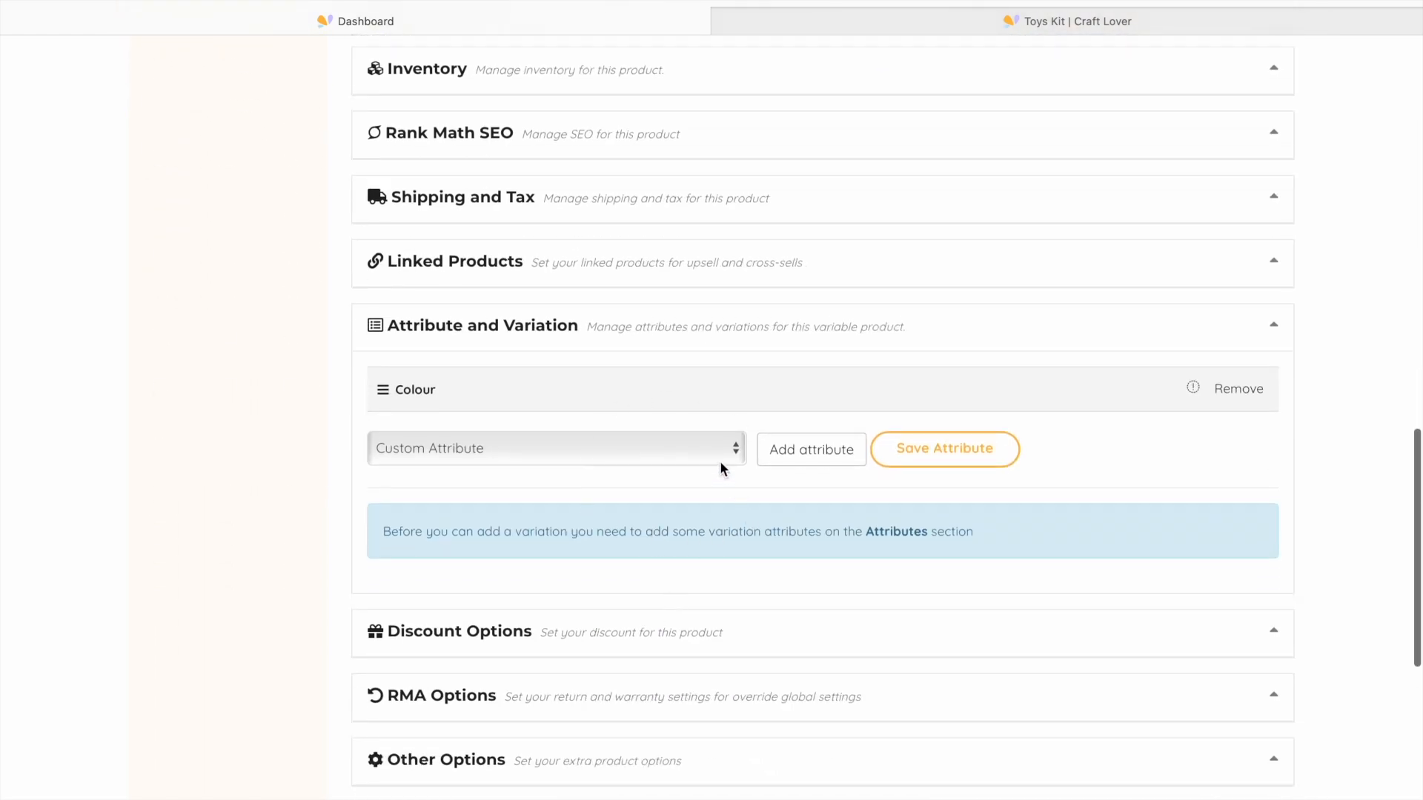
pyautogui.click(807, 461)
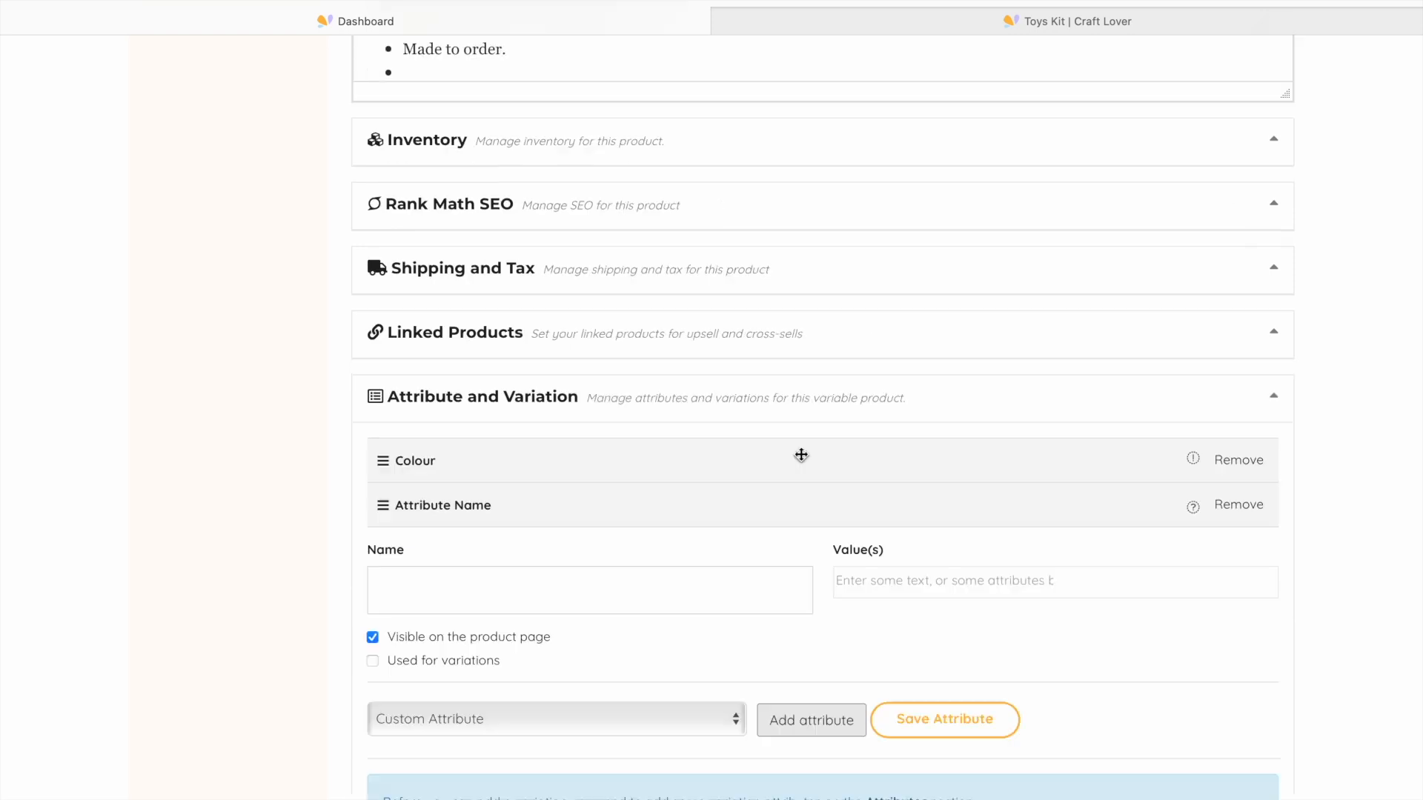
pyautogui.scroll(-2, 741, 593)
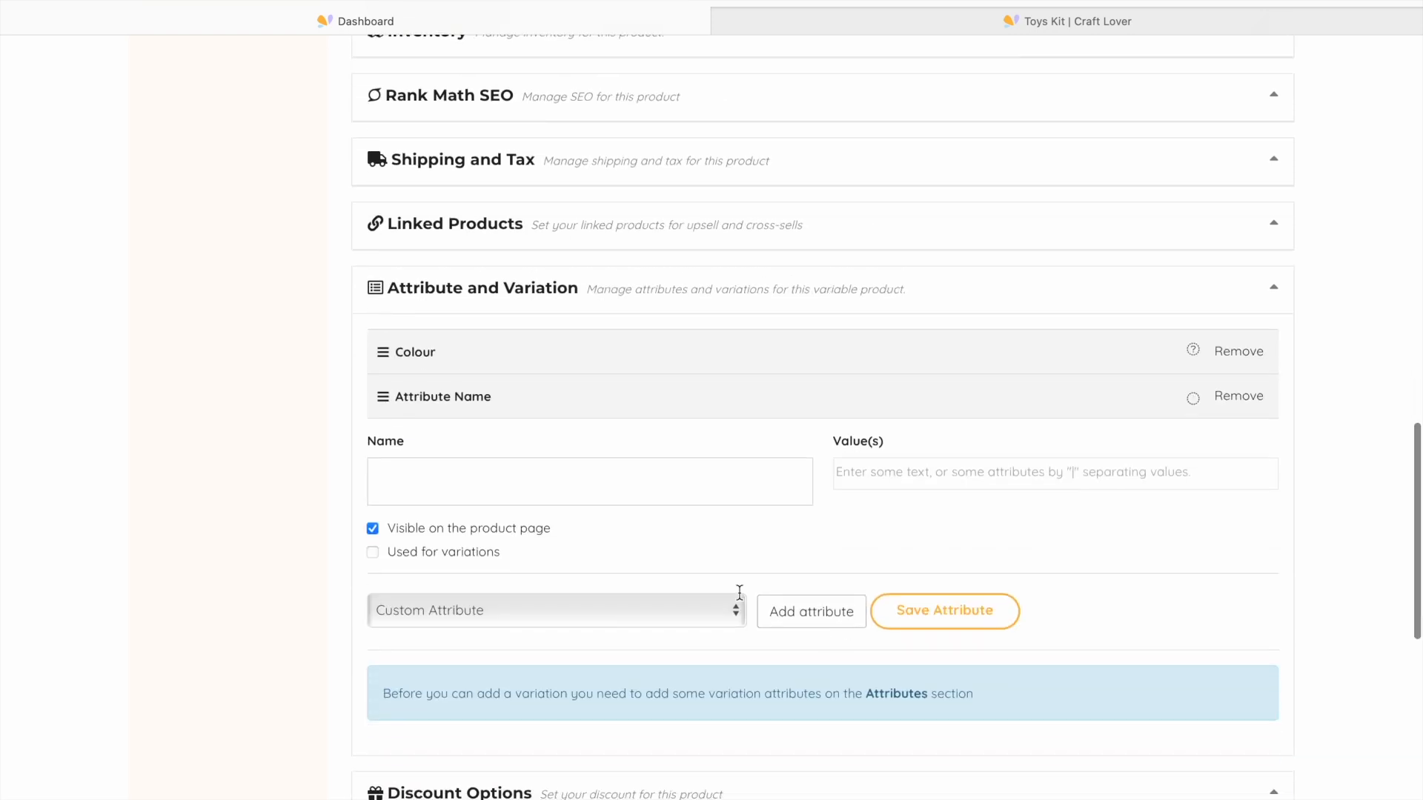
pyautogui.click(670, 481)
pyautogui.write('Size')
# Give the Size attribute the values 3-piece and 5-piece, and save it as used for variations
pyautogui.click(939, 474)
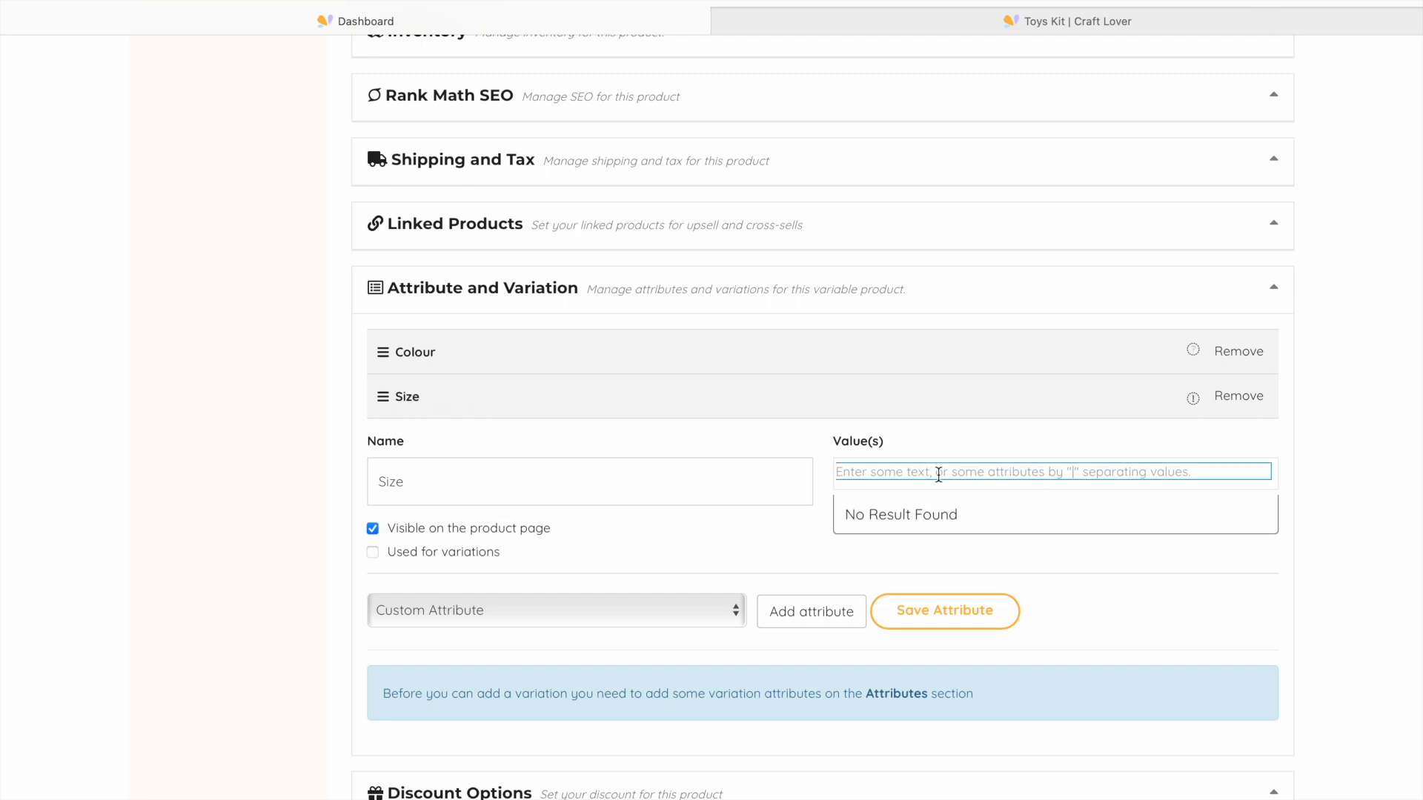
pyautogui.write('3-piece')
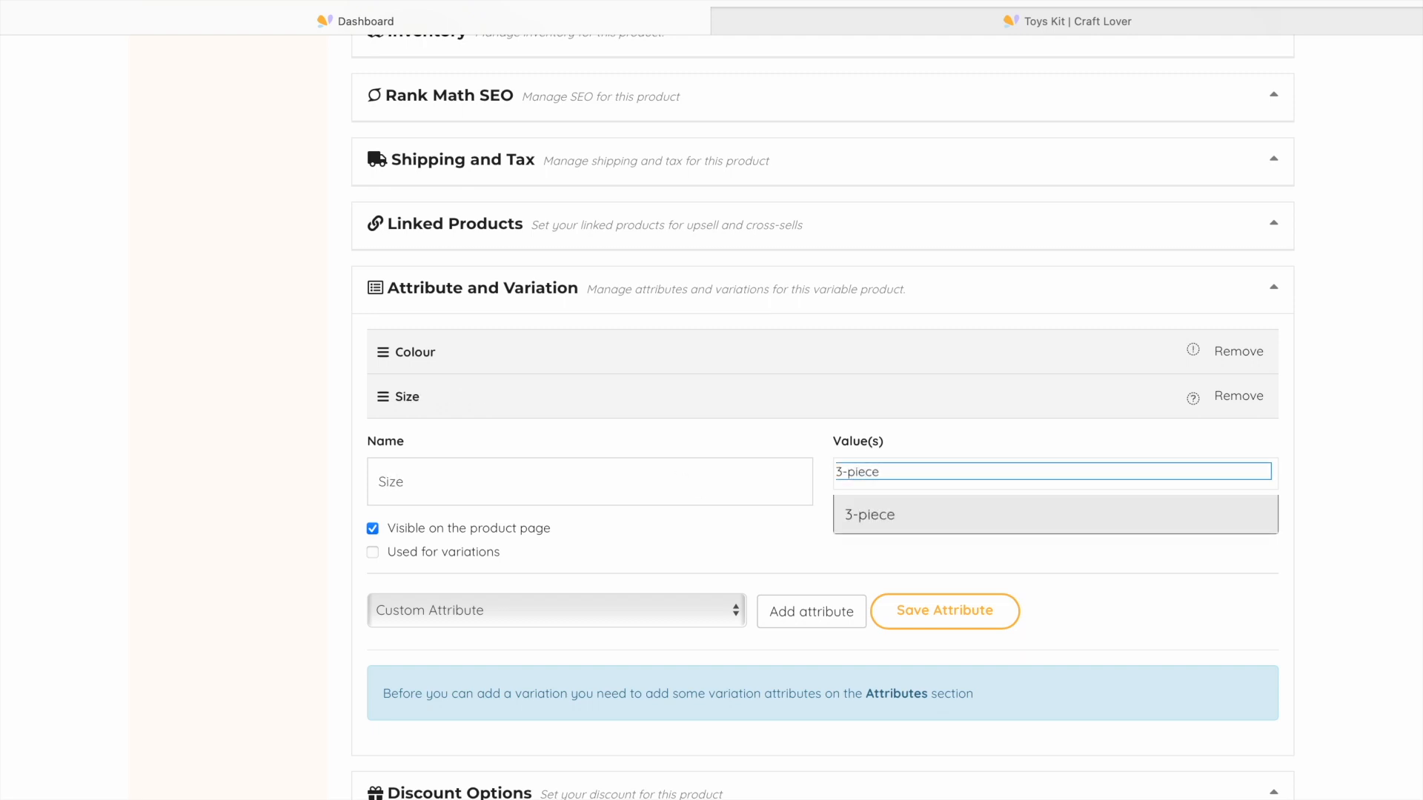
pyautogui.press('Return')
pyautogui.write('5-piece')
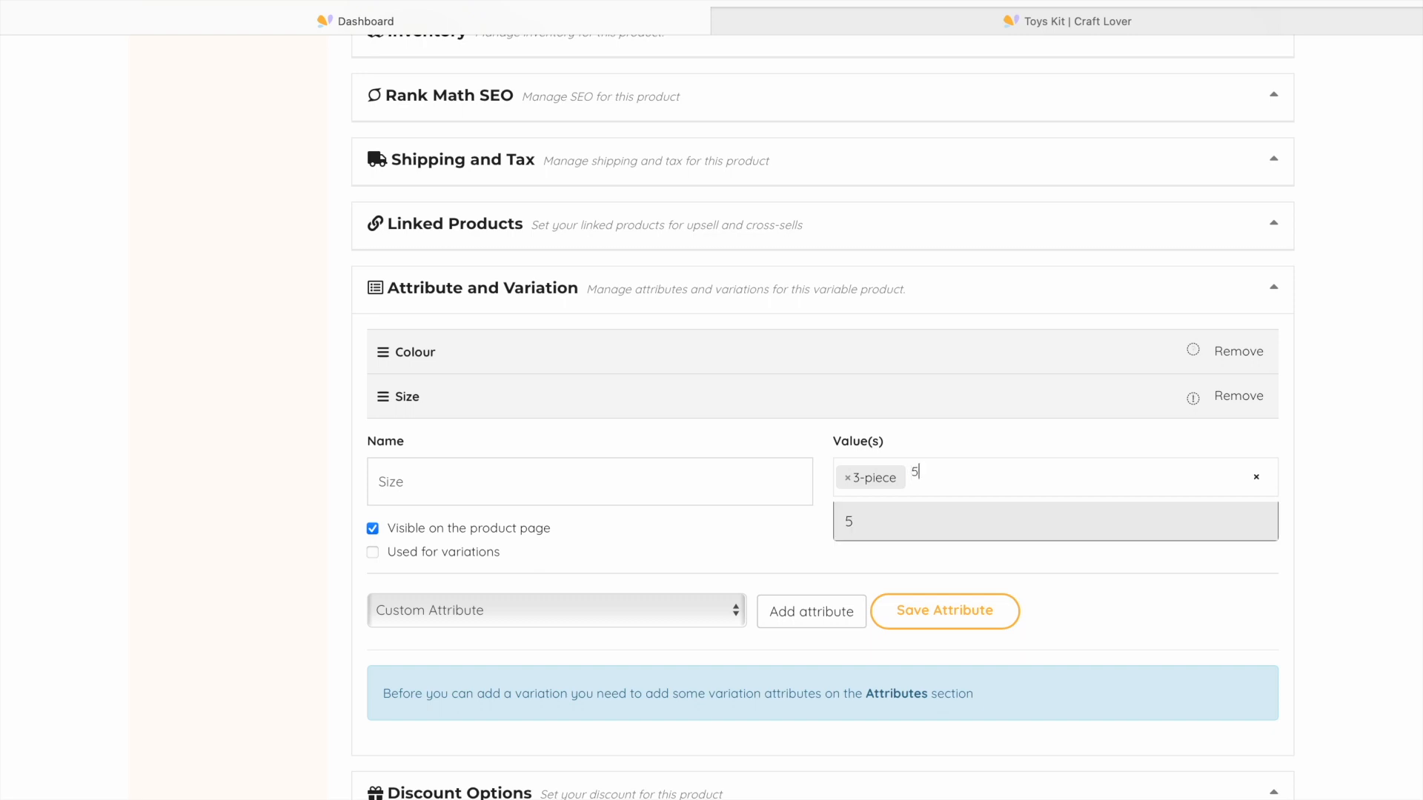
pyautogui.press('Return')
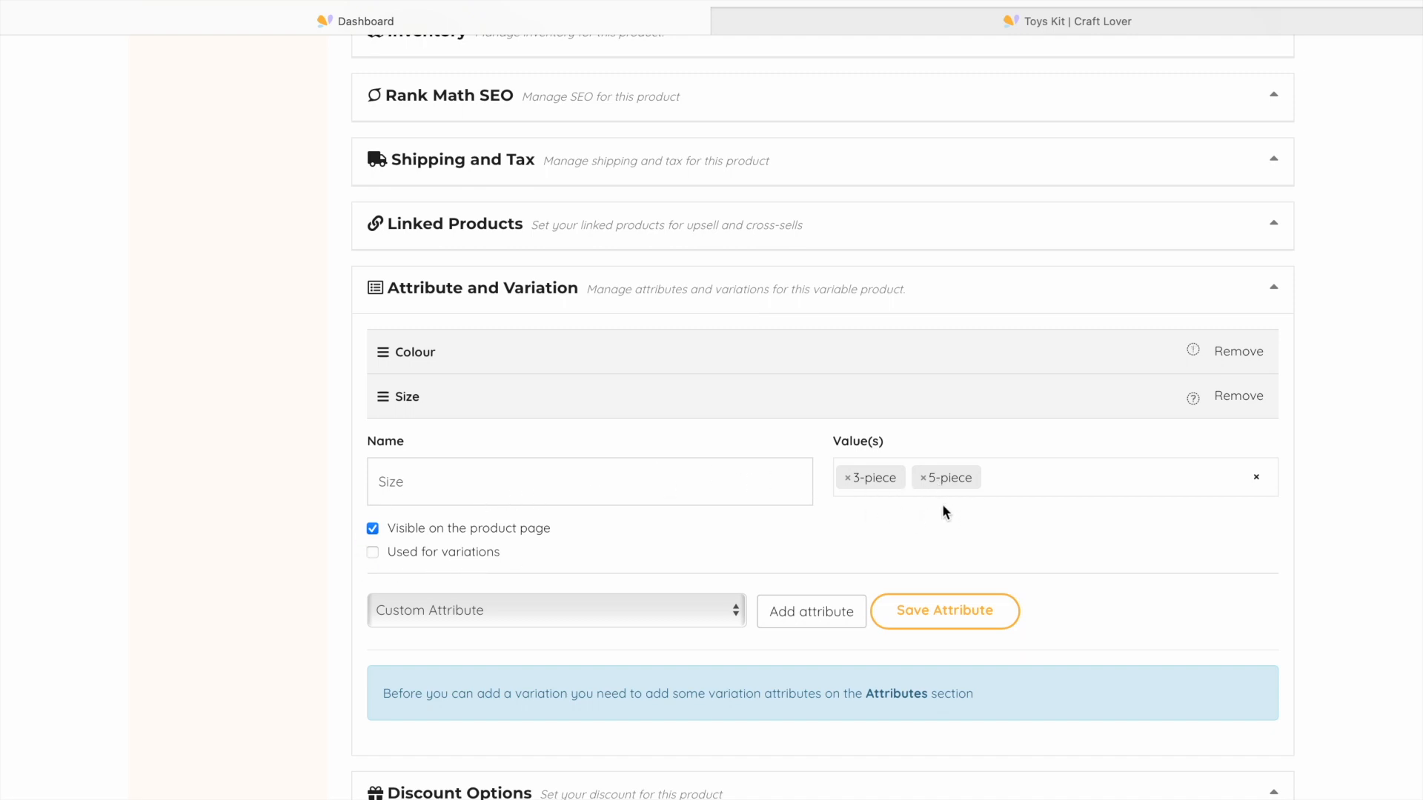
pyautogui.click(374, 554)
pyautogui.click(950, 612)
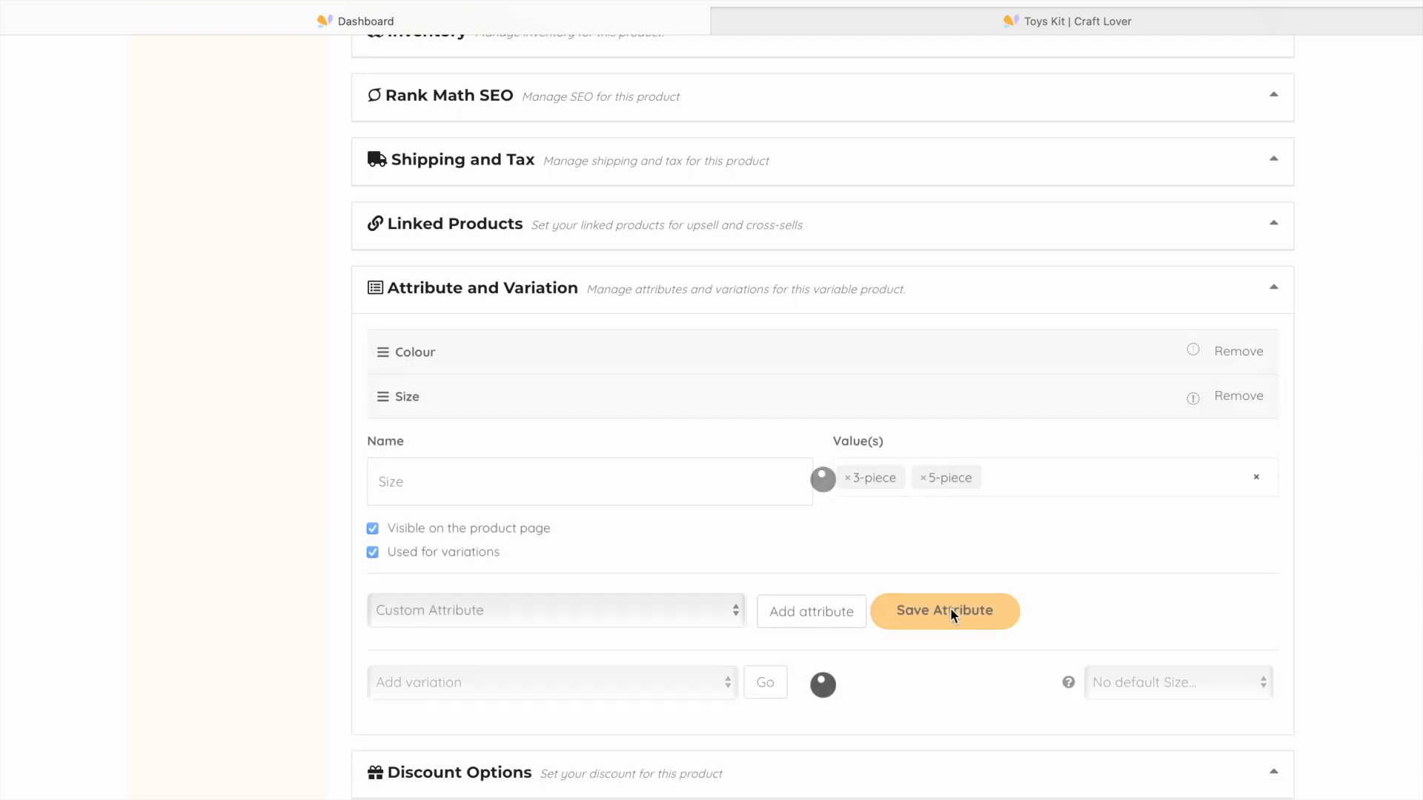
# Create variations from all attributes for the product
pyautogui.click(707, 693)
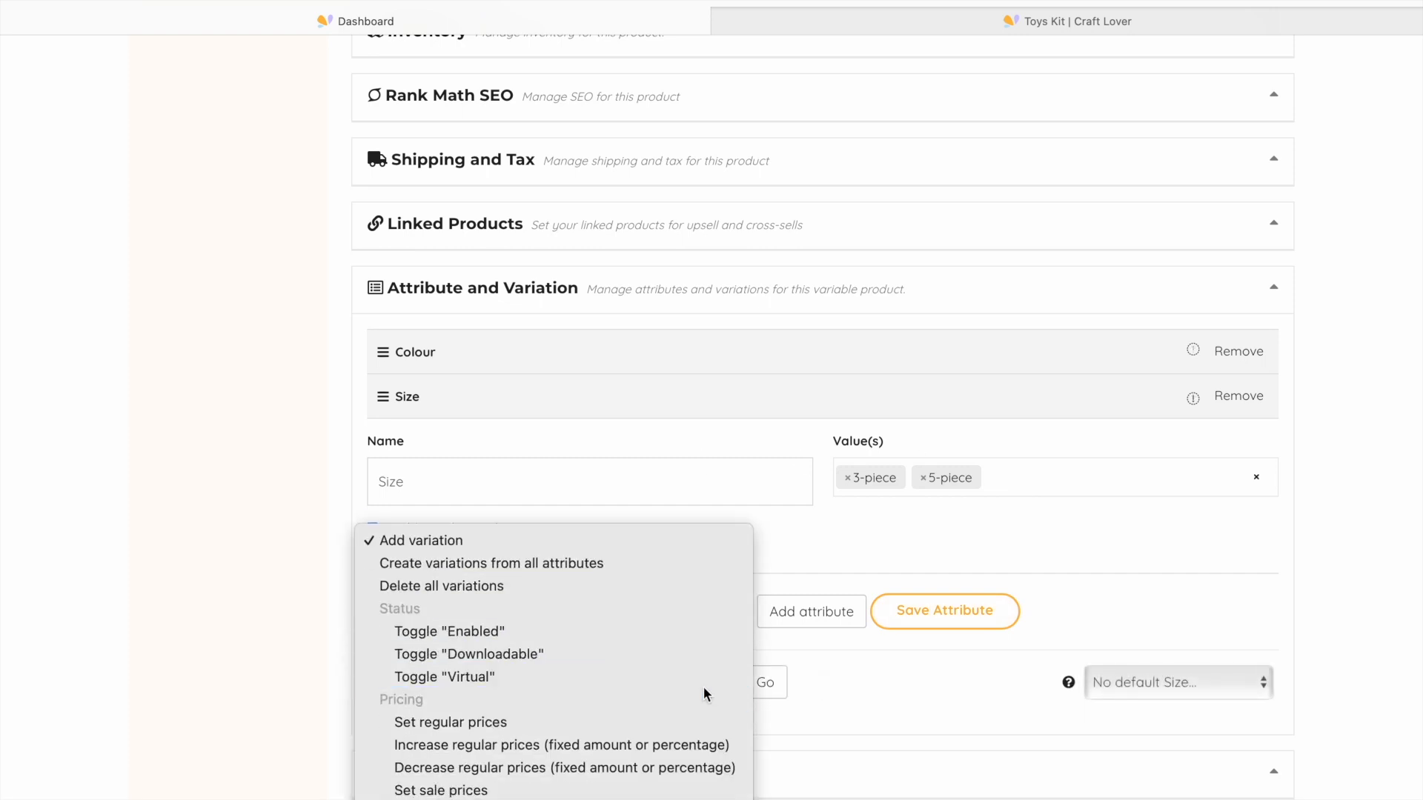
pyautogui.scroll(-5, 656, 731)
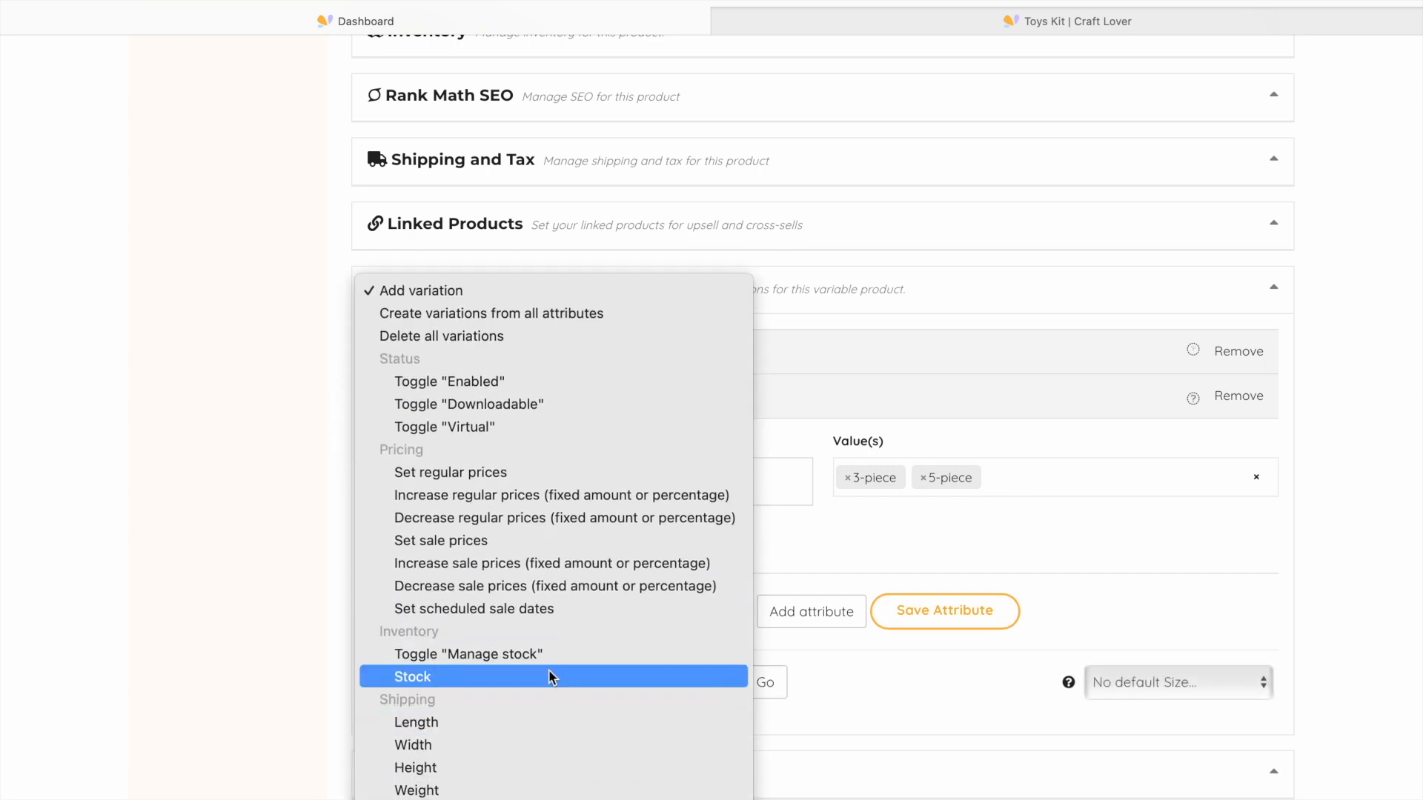
pyautogui.click(614, 314)
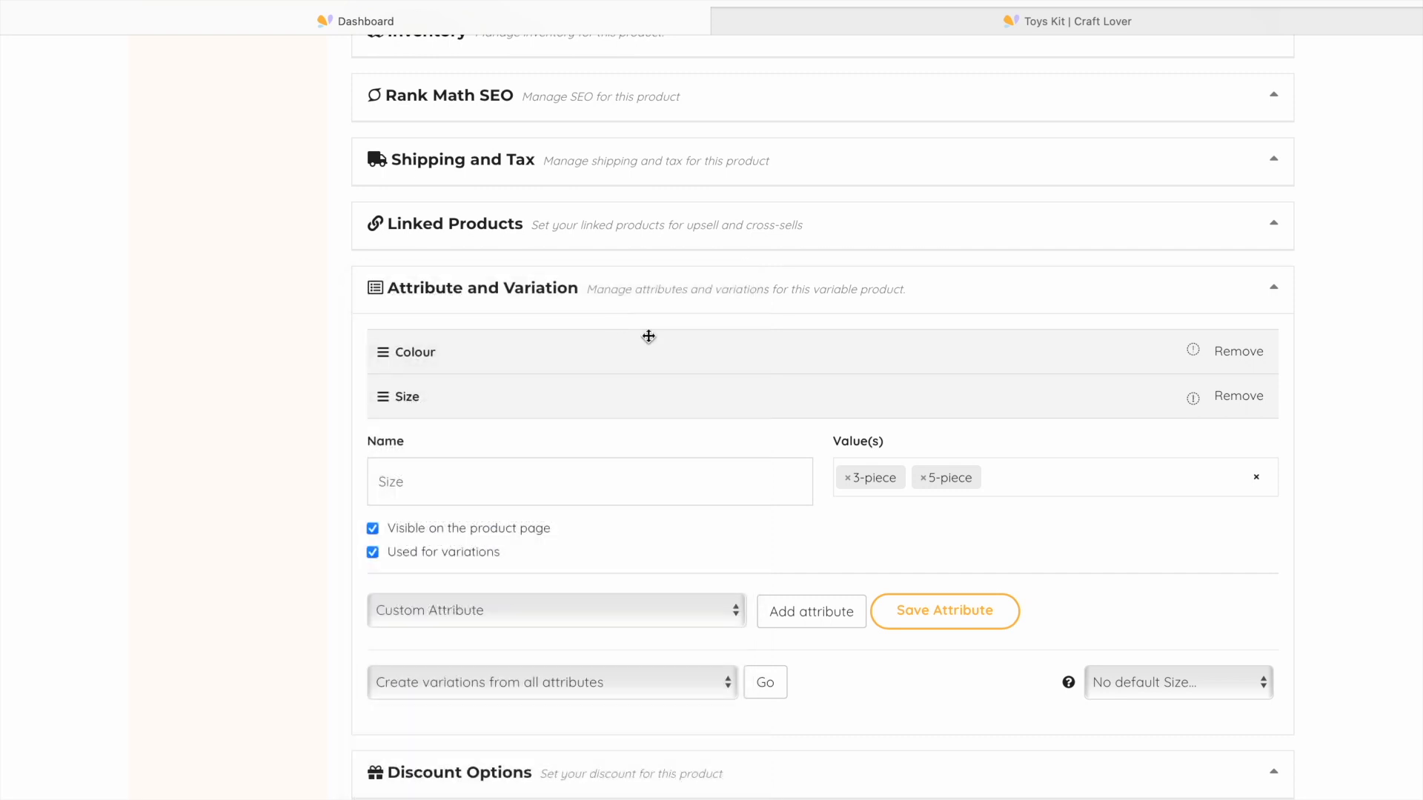
pyautogui.click(770, 683)
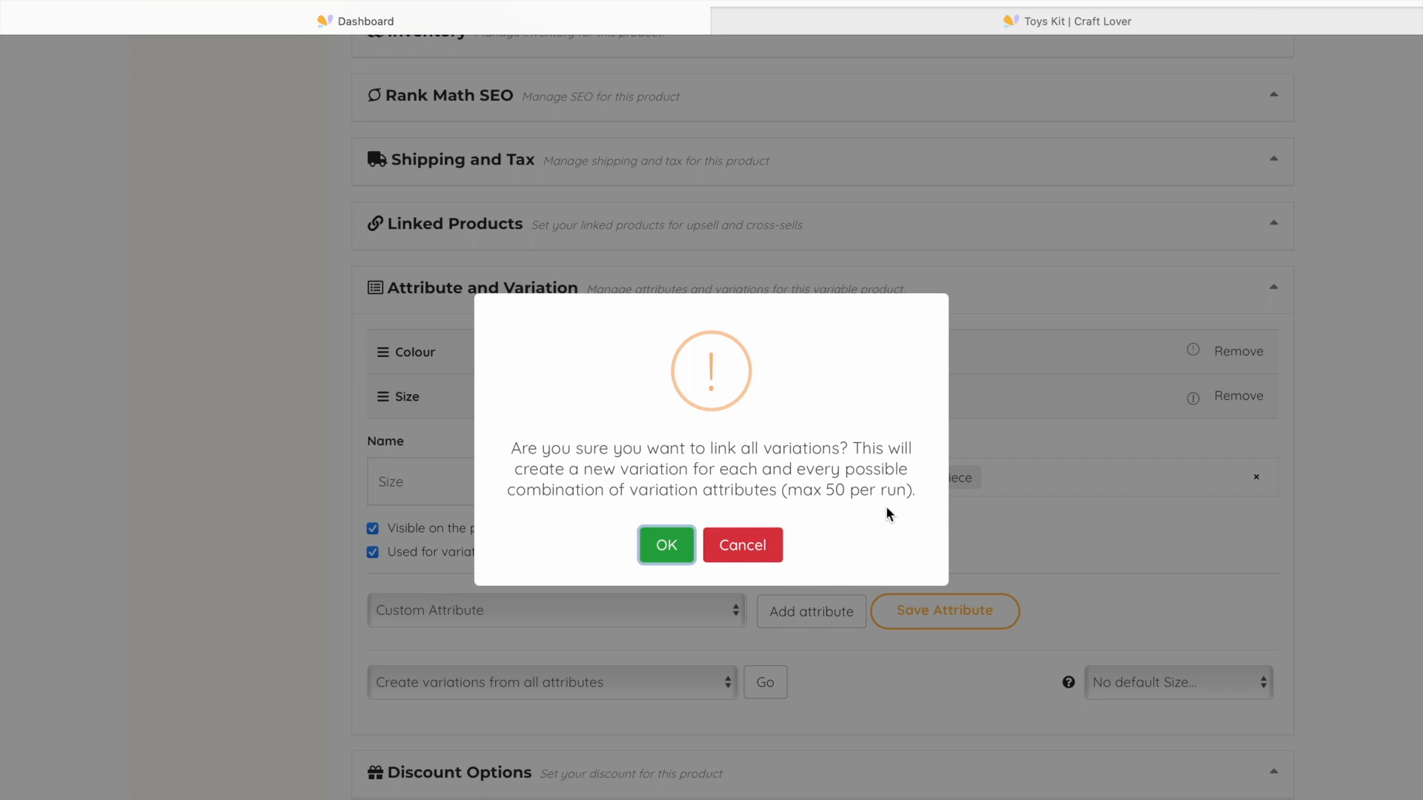
pyautogui.click(663, 545)
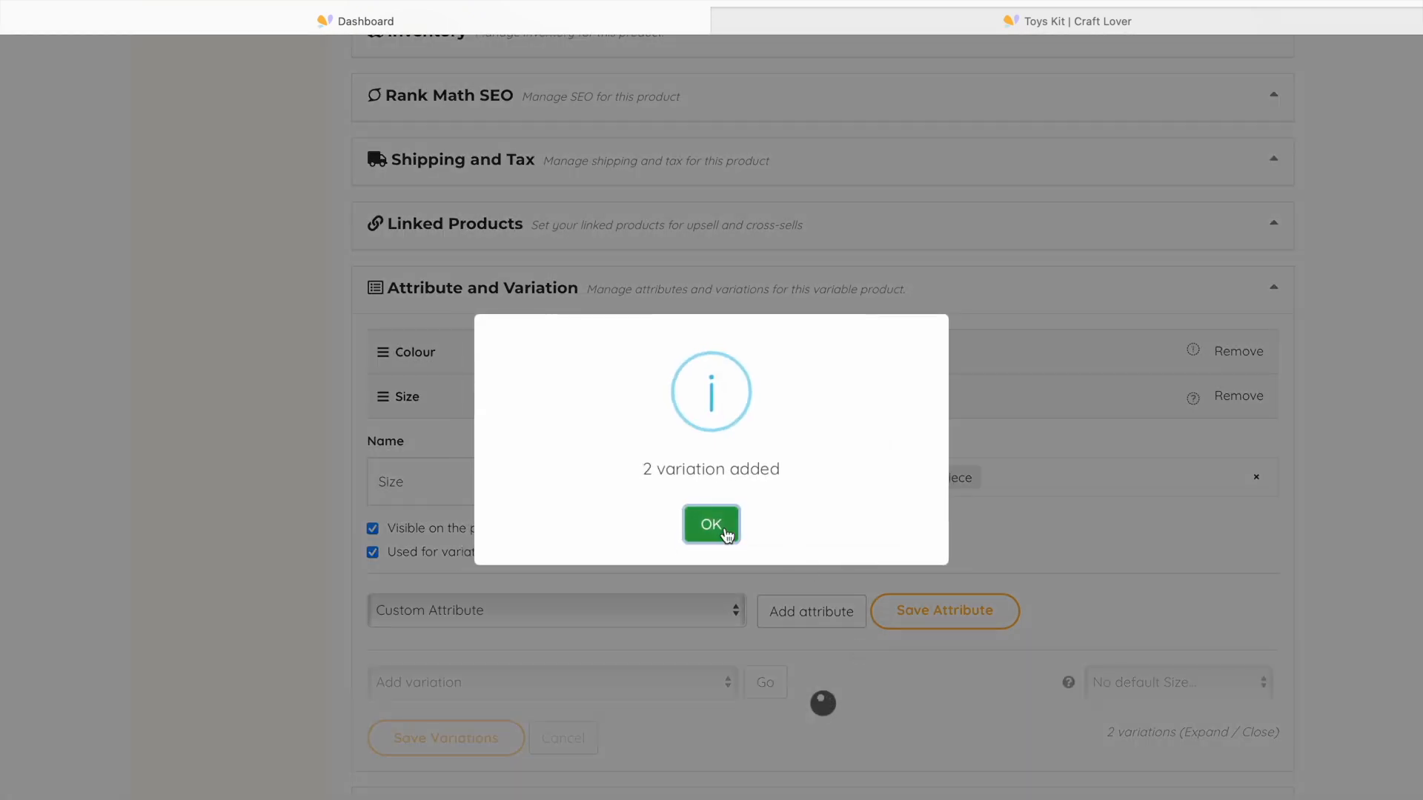
pyautogui.click(723, 525)
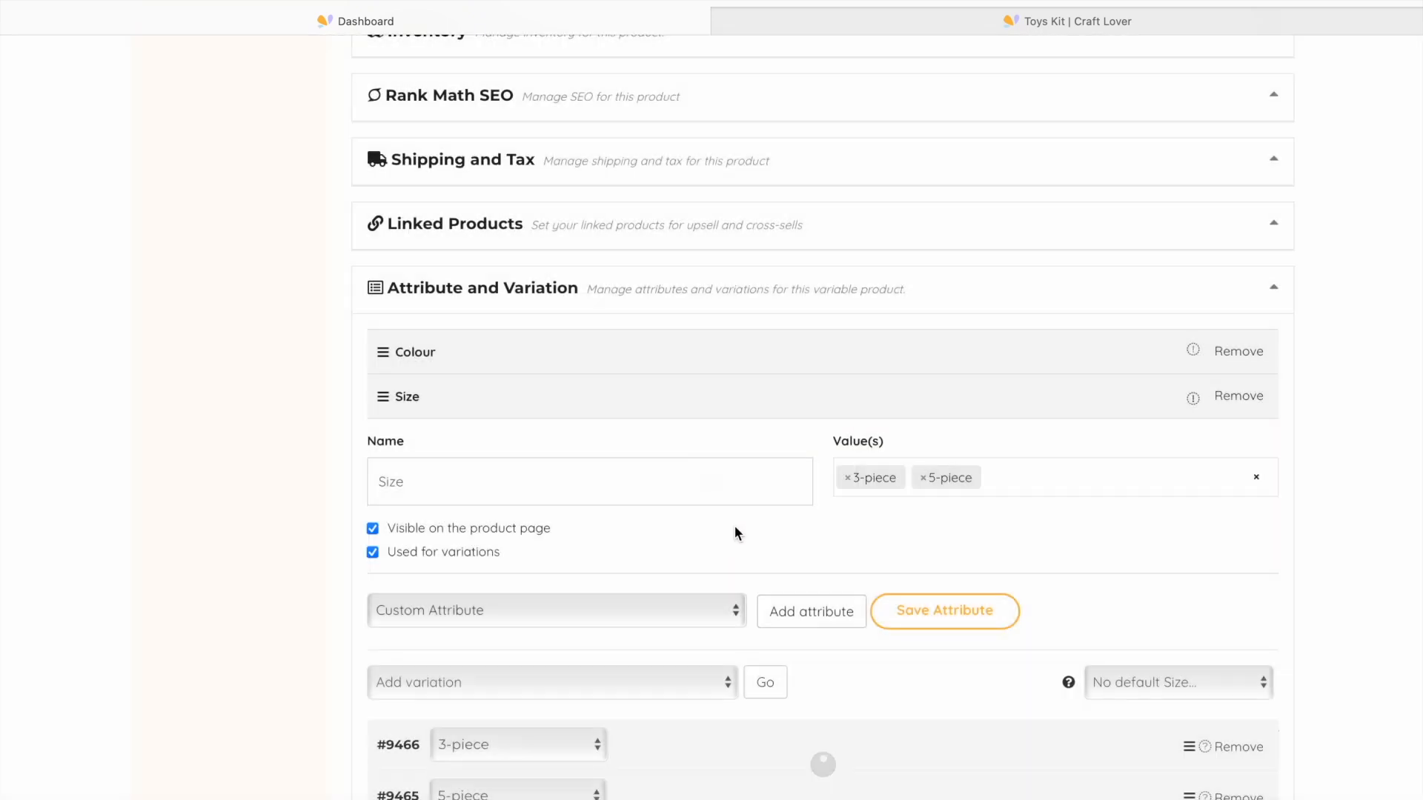
# Expand the 3-piece variation and examine its stock status, price, weight, shipping and tax settings
pyautogui.scroll(-2, 884, 695)
pyautogui.scroll(-3, 885, 690)
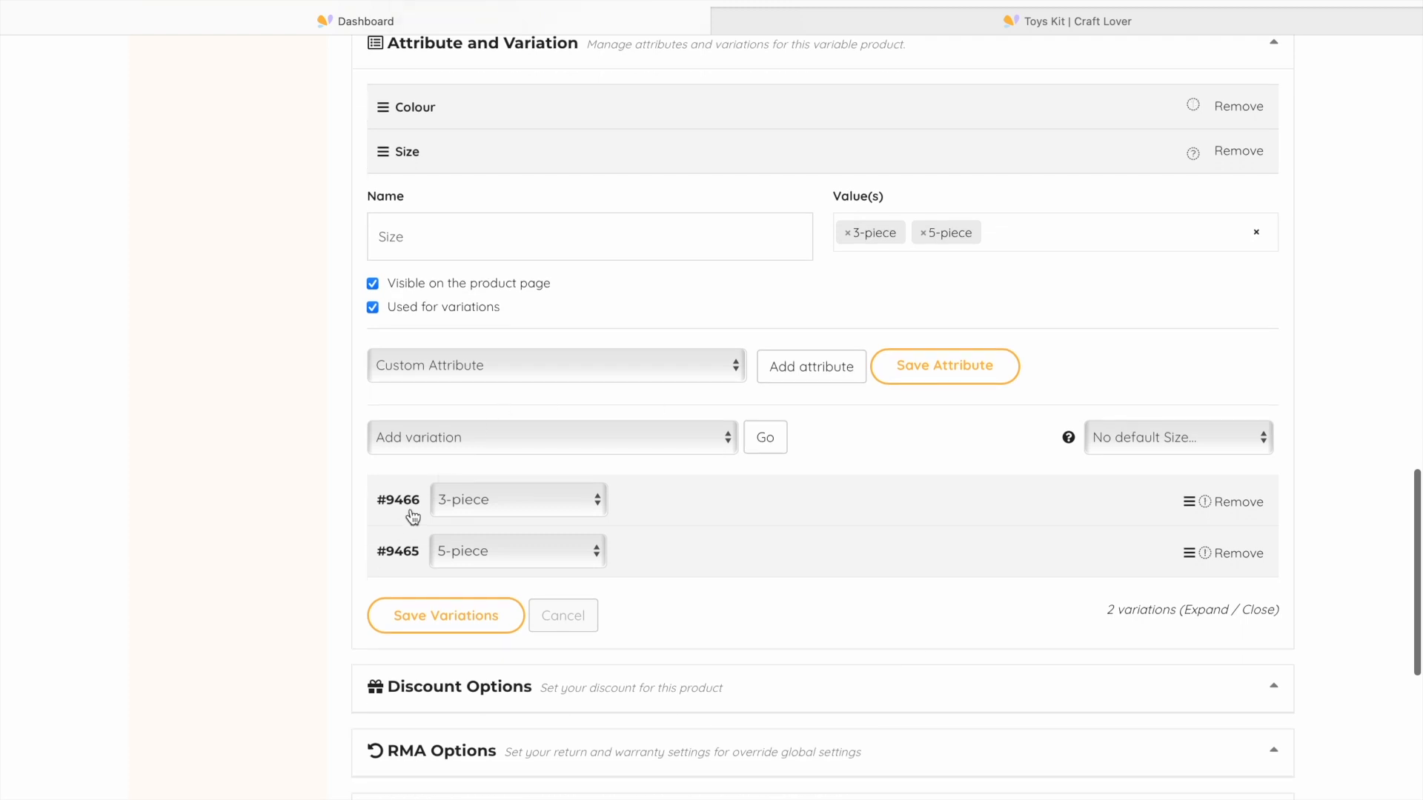
pyautogui.click(914, 505)
pyautogui.scroll(-3, 764, 666)
pyautogui.scroll(-1, 764, 662)
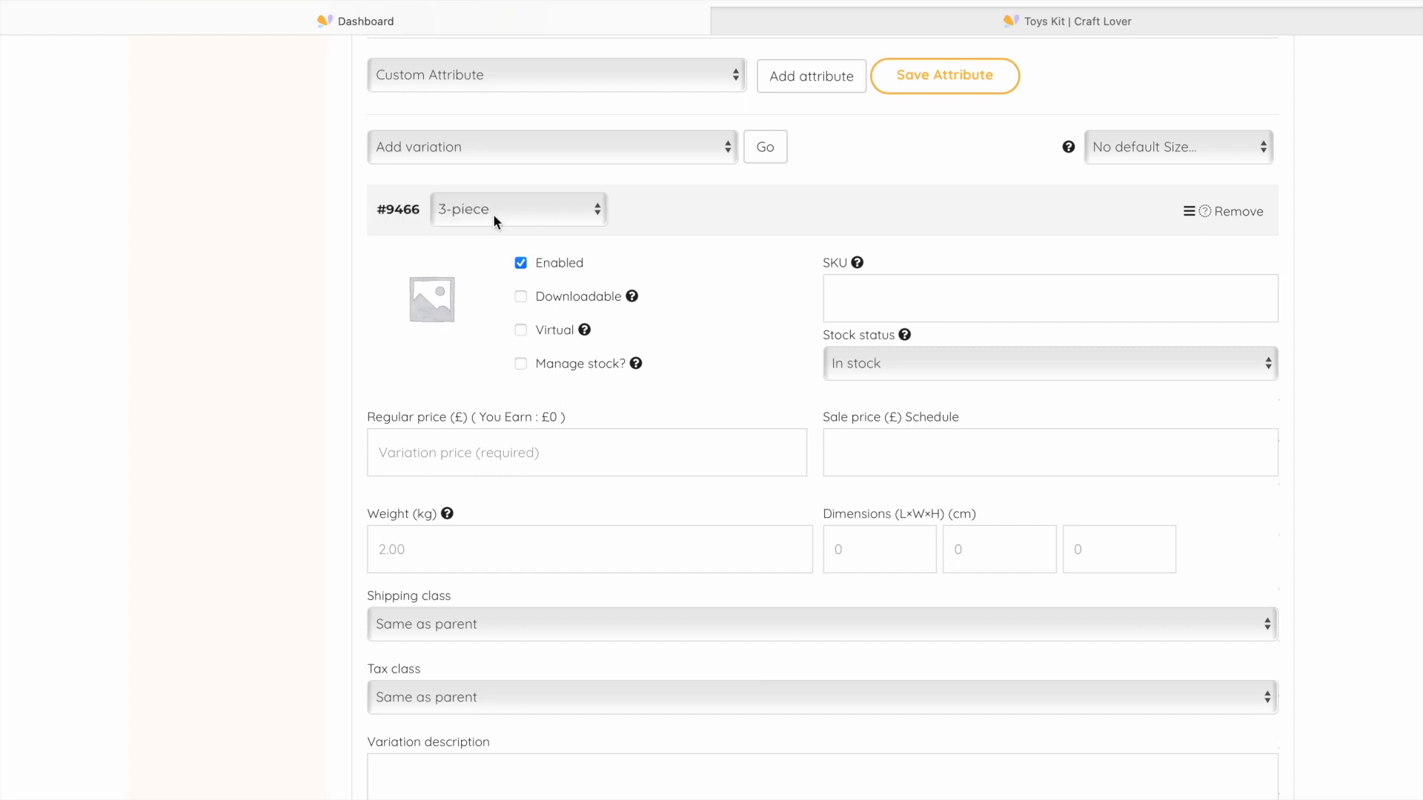
pyautogui.click(864, 359)
pyautogui.click(873, 358)
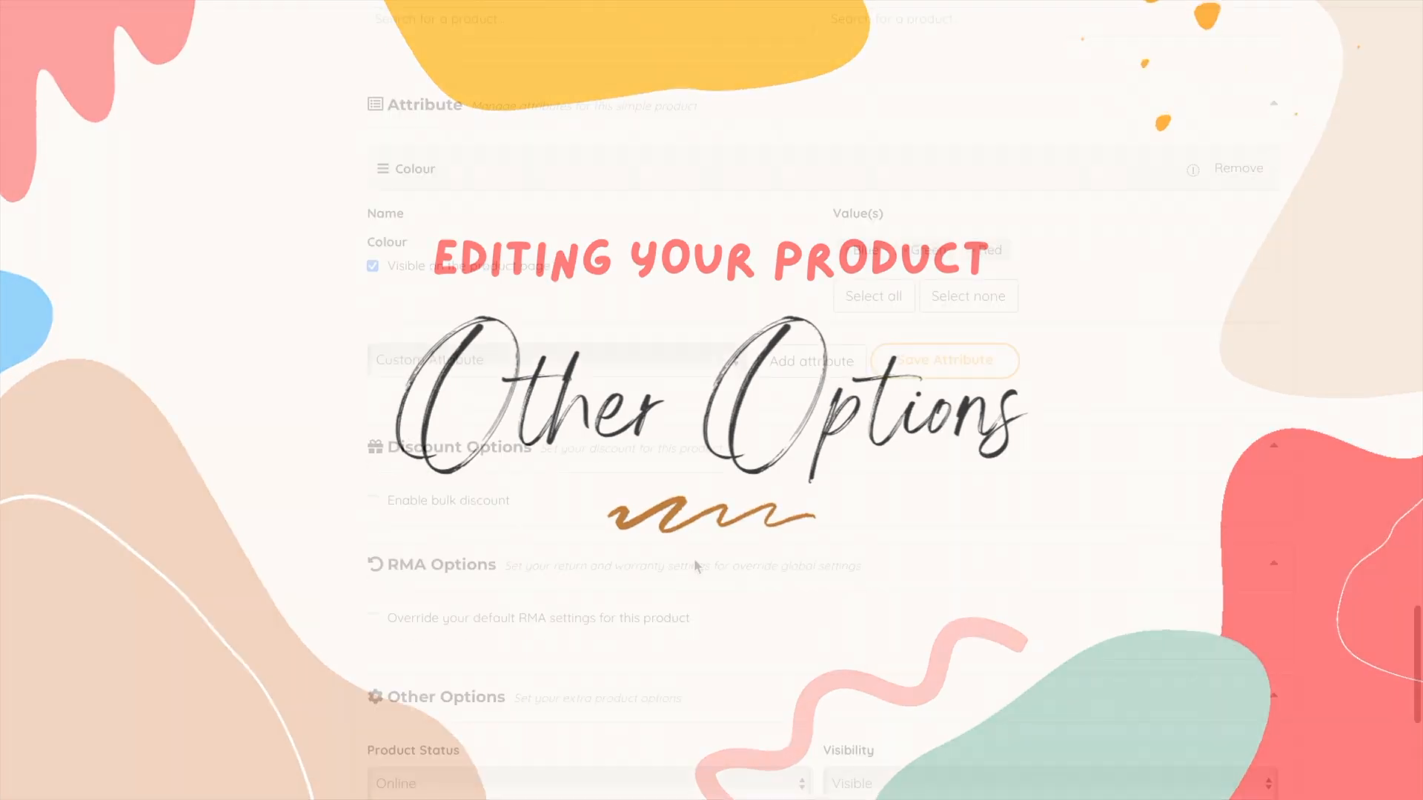
# Try out the bulk discount option for the product and switch it off again
pyautogui.scroll(-3, 693, 558)
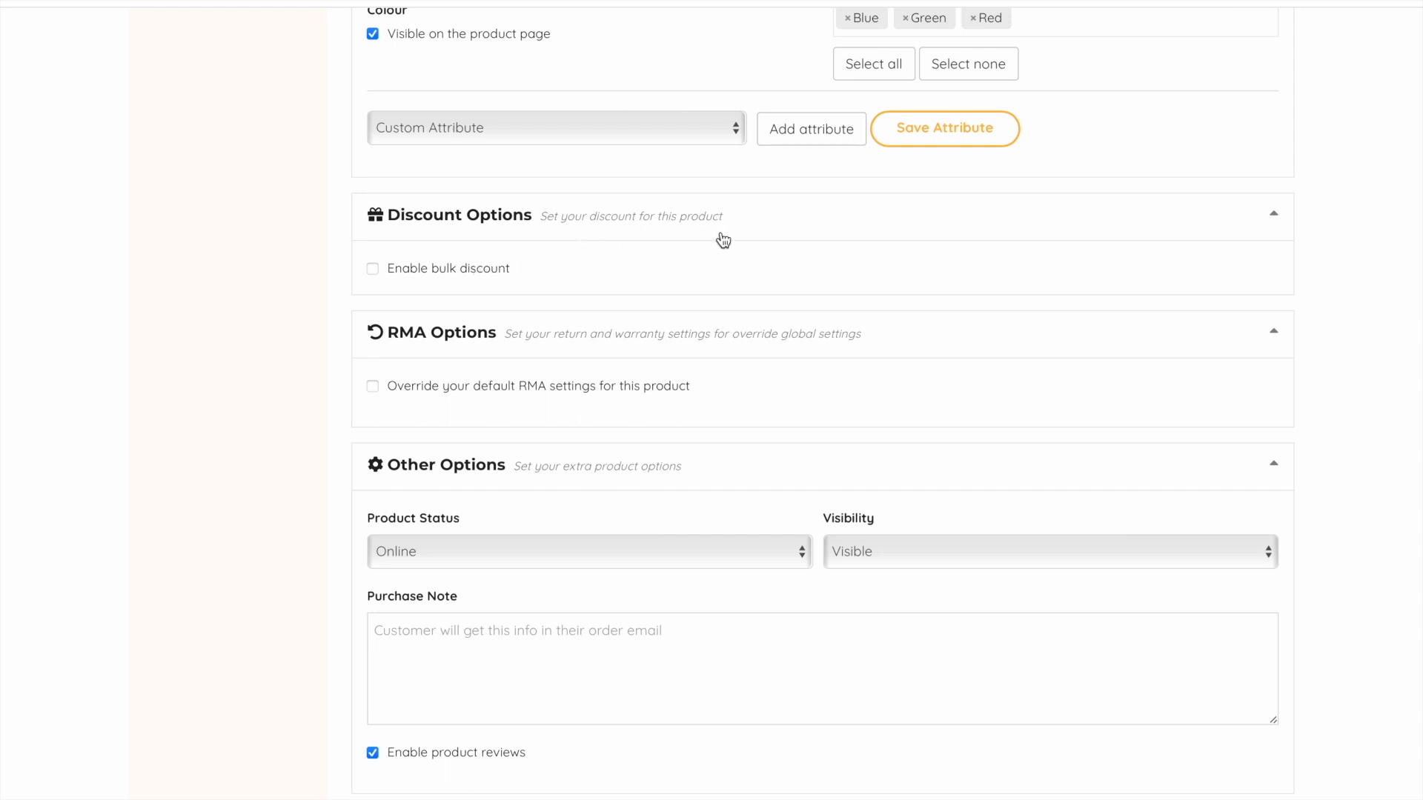
pyautogui.click(424, 271)
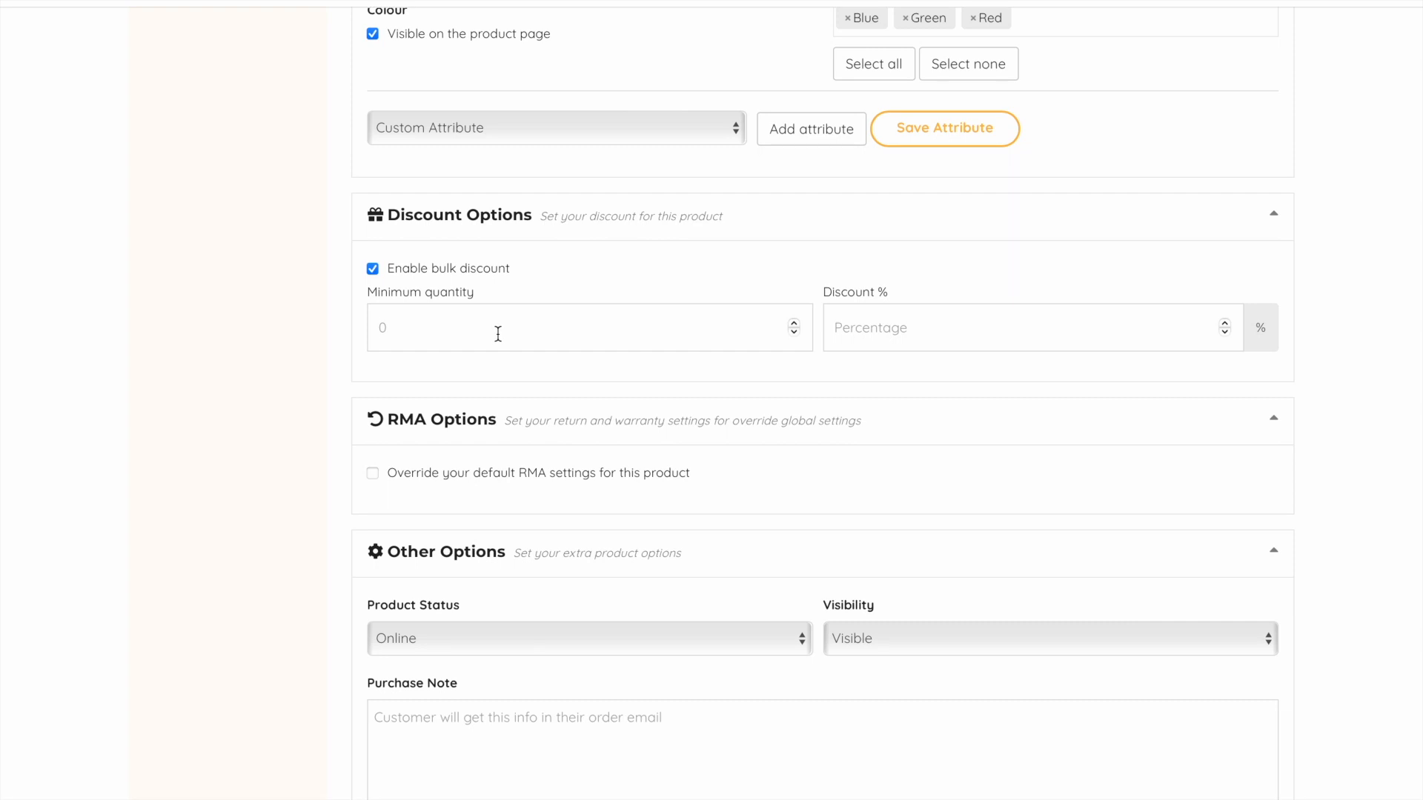
pyautogui.write('22')
pyautogui.click(372, 268)
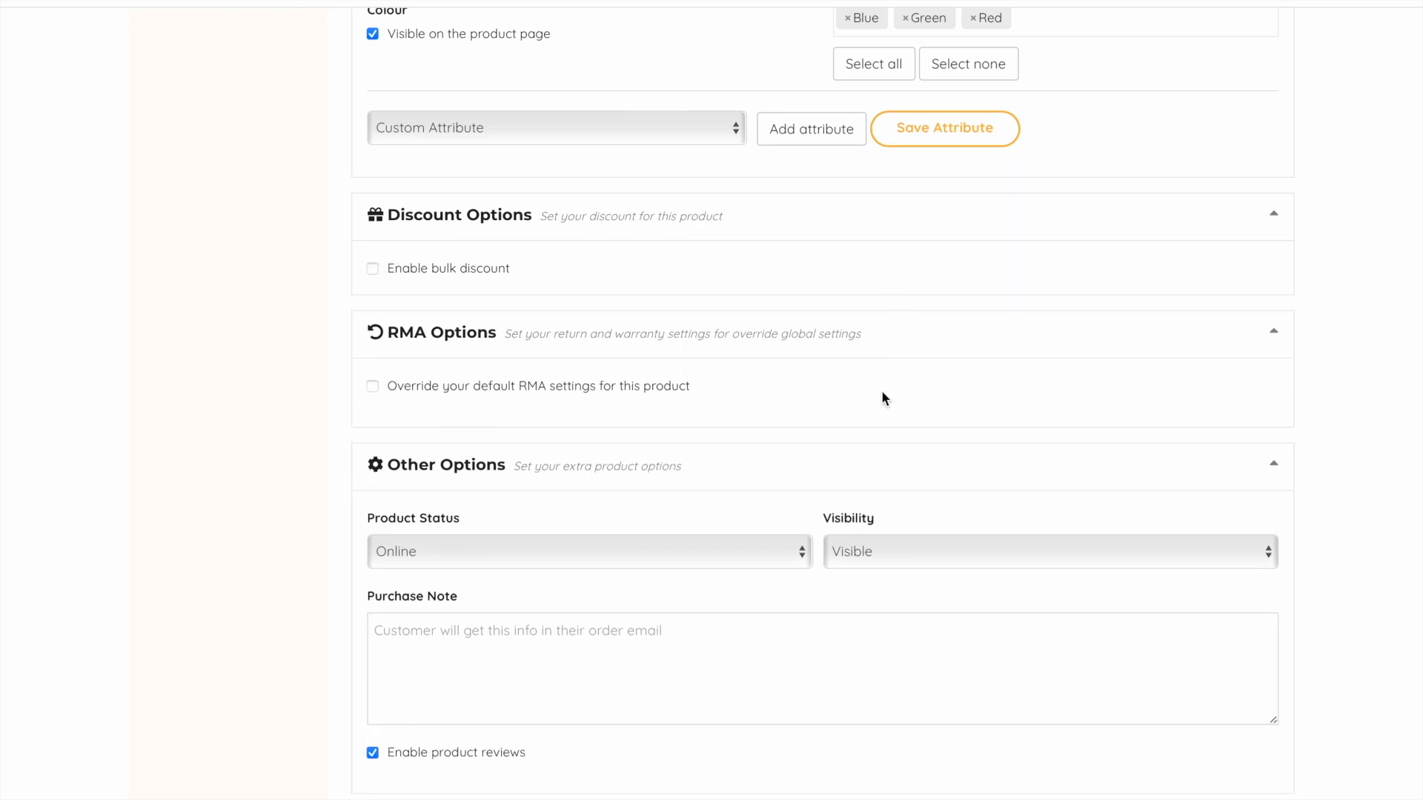
# Override the default RMA settings for this product and check its warranty label
pyautogui.scroll(-1, 882, 390)
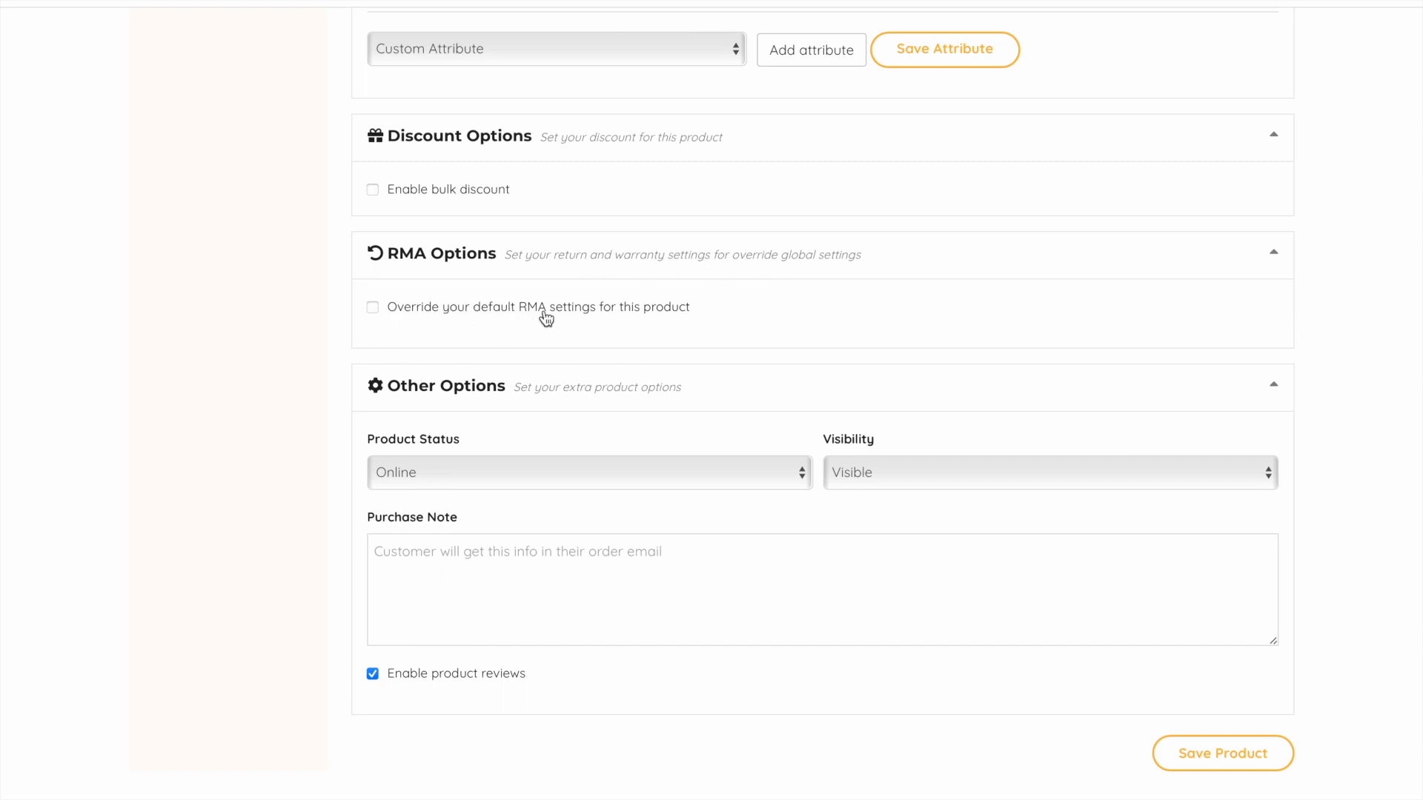
pyautogui.click(375, 307)
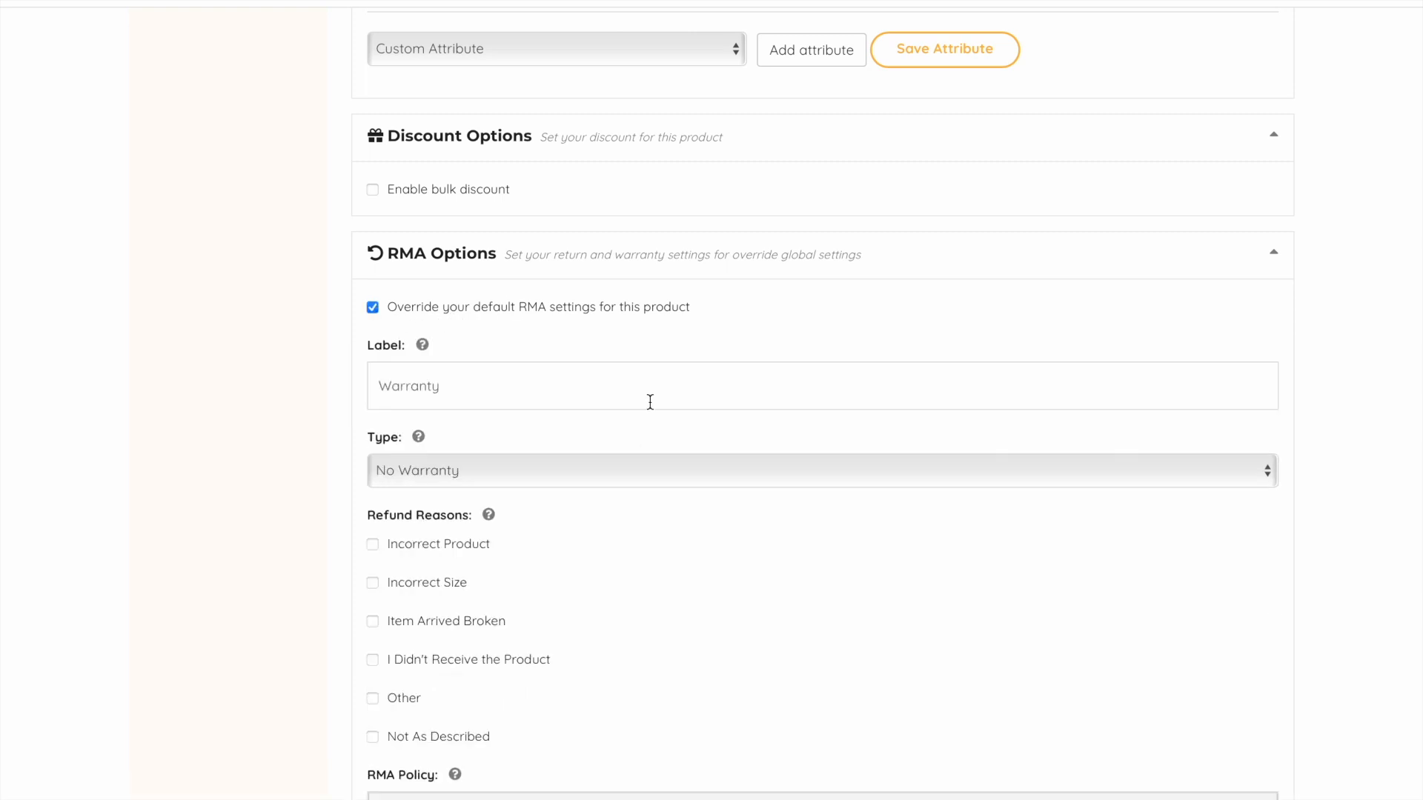
pyautogui.scroll(-2, 648, 400)
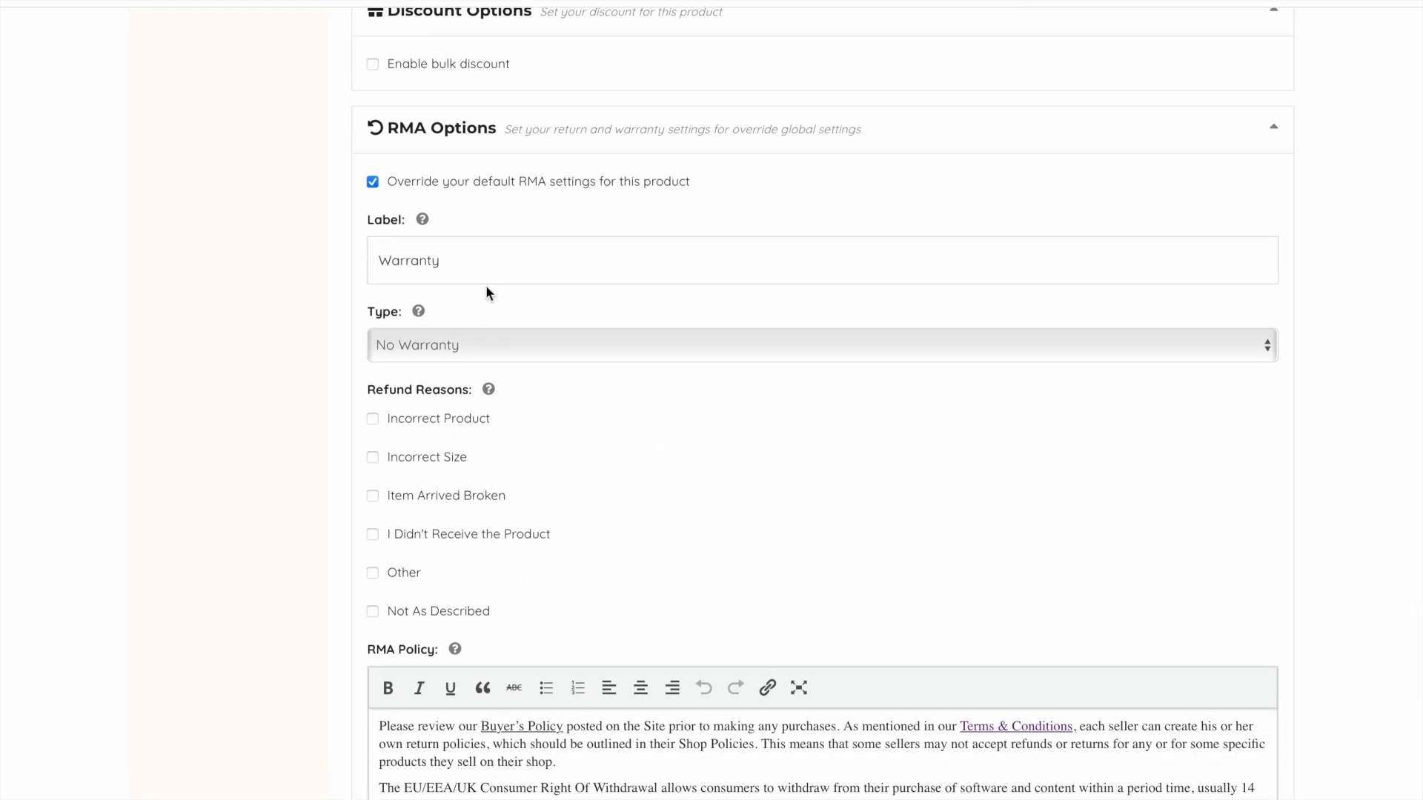
pyautogui.moveTo(424, 226)
pyautogui.moveTo(492, 267); pyautogui.dragTo(382, 267)
pyautogui.scroll(-1, 522, 362)
# Set the warranty type to Warranty as Add-On with a cost of £4.99 and a duration of 90 days
pyautogui.click(482, 288)
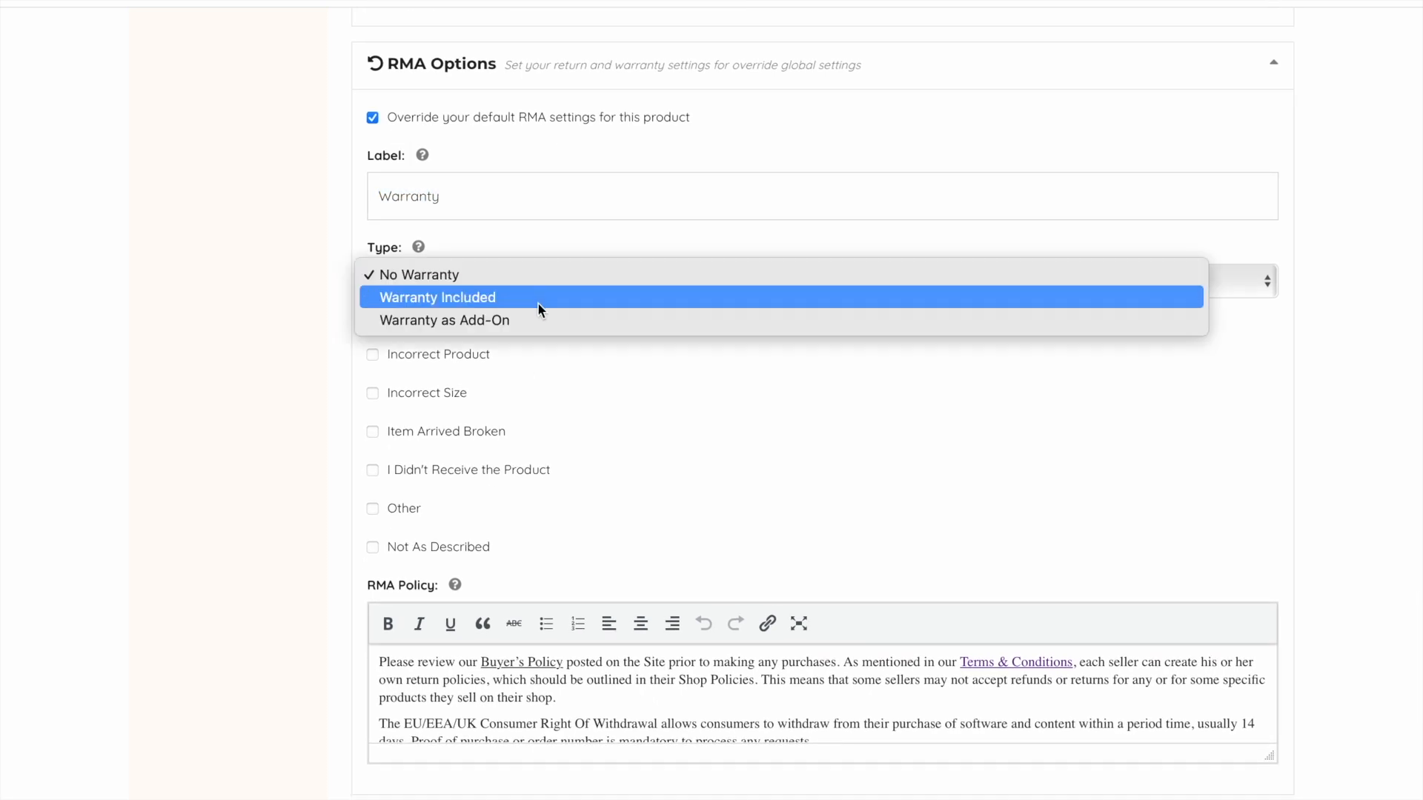
pyautogui.click(558, 321)
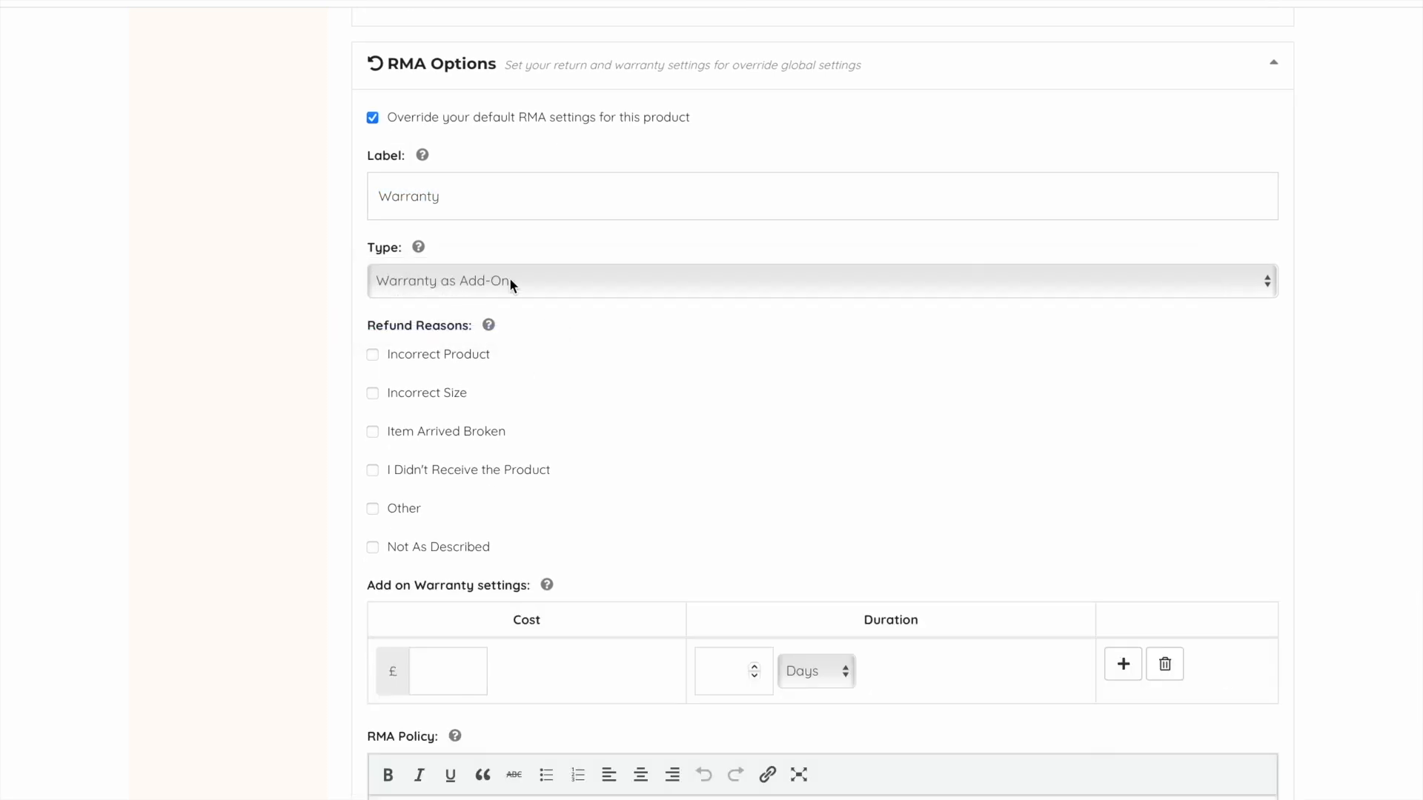
pyautogui.scroll(-1, 598, 468)
pyautogui.click(442, 600)
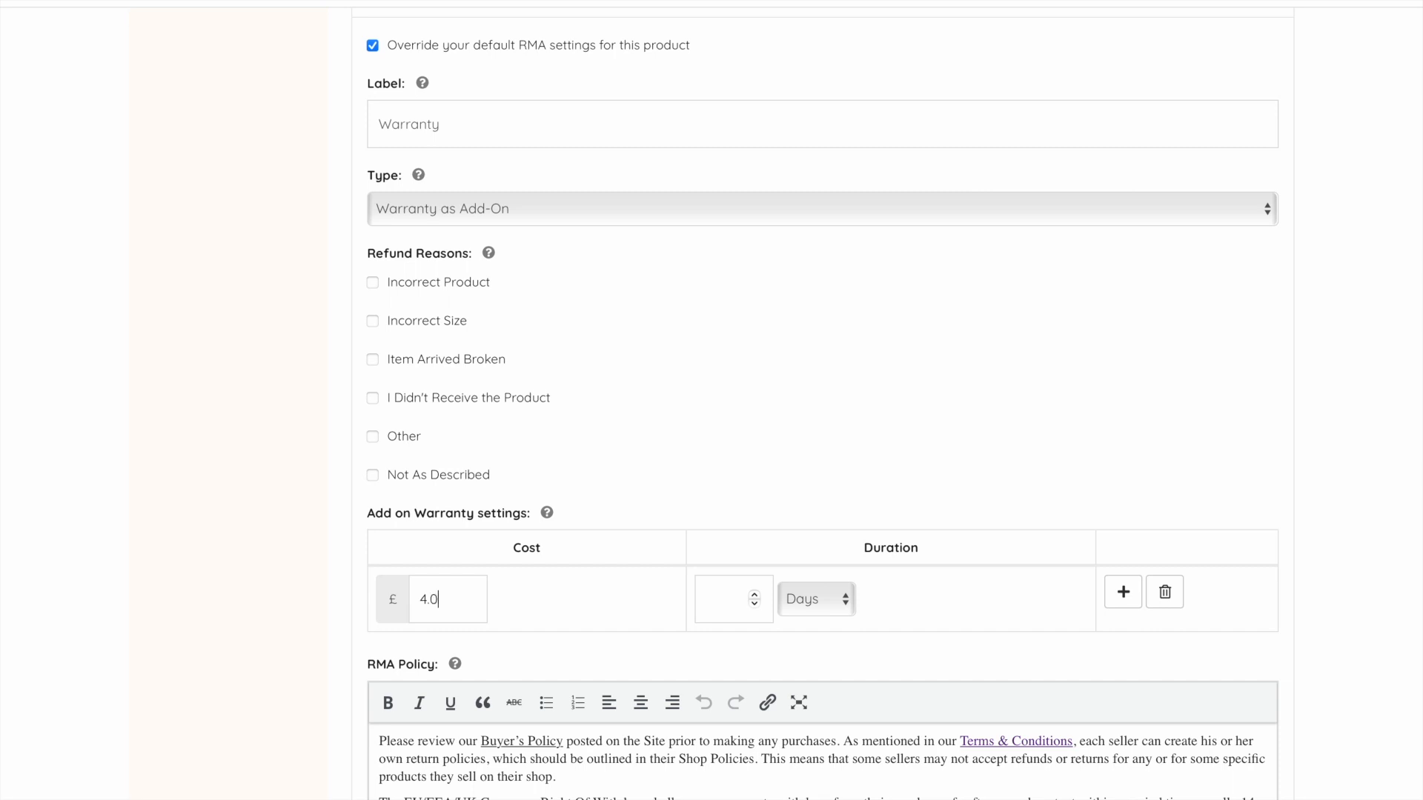
pyautogui.click(715, 600)
pyautogui.write('90')
# Set the product's warranty type to Warranty Included with a limited length of 2 months
pyautogui.click(950, 213)
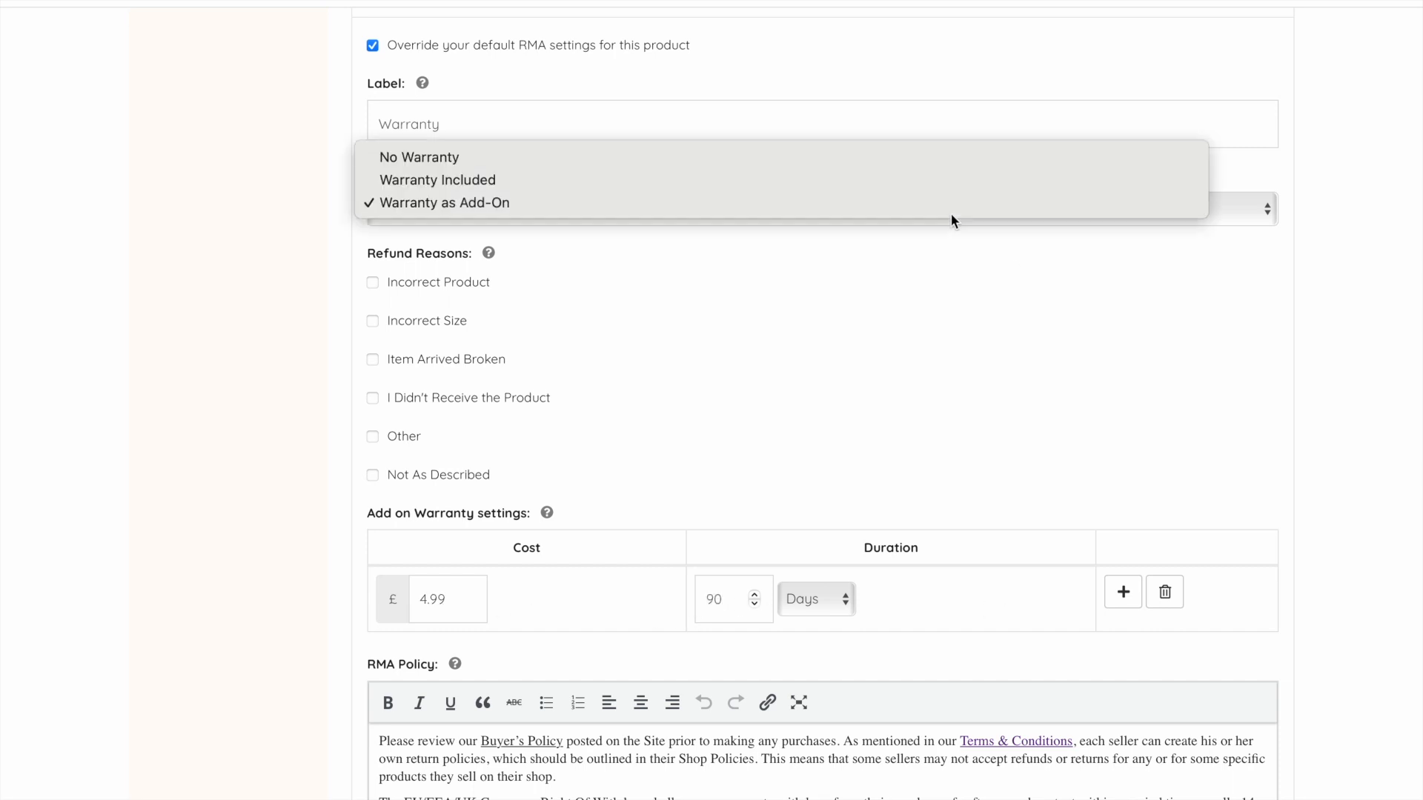
pyautogui.click(807, 185)
pyautogui.click(534, 292)
pyautogui.click(529, 287)
pyautogui.click(418, 296)
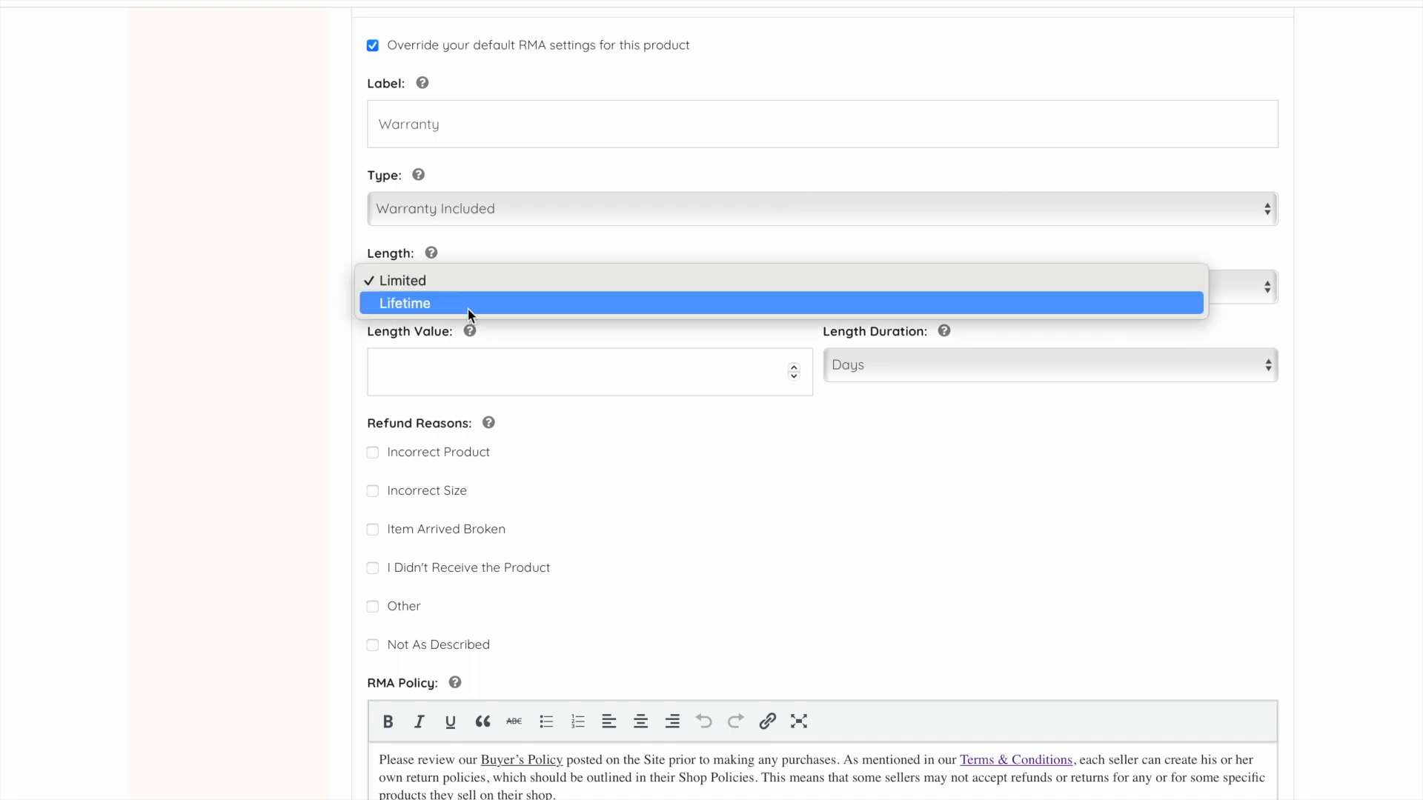
pyautogui.click(485, 289)
pyautogui.click(463, 361)
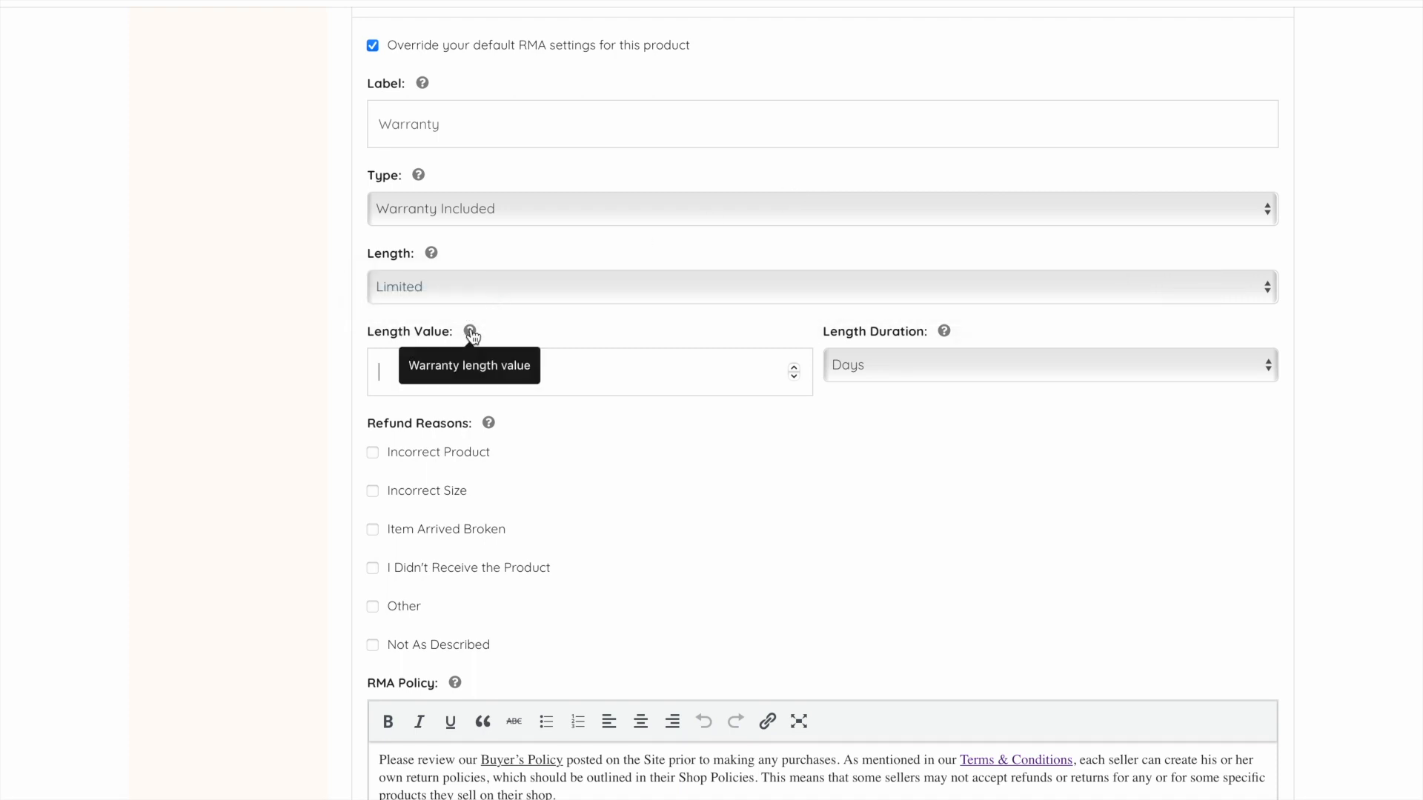
pyautogui.write('2')
pyautogui.click(940, 376)
pyautogui.click(937, 403)
# Allow the refund reasons Incorrect Product, Incorrect Size, Item Arrived Broken, Other and Not As Described
pyautogui.scroll(-2, 821, 519)
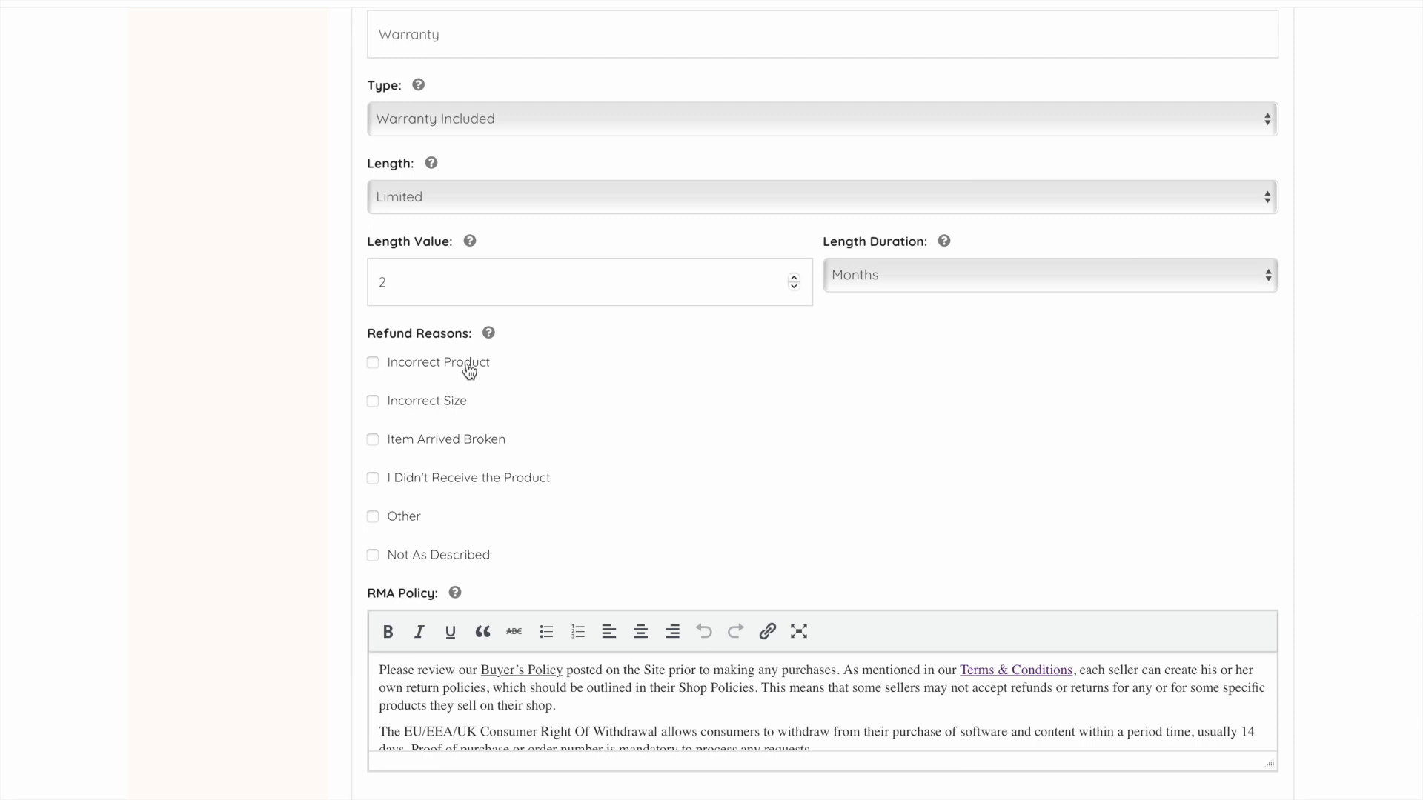
pyautogui.click(373, 403)
pyautogui.click(397, 439)
# Enlarge the RMA policy editor and delete all of the default policy text
pyautogui.scroll(-3, 654, 533)
pyautogui.moveTo(1265, 653); pyautogui.dragTo(1272, 798)
pyautogui.scroll(-4, 1337, 683)
pyautogui.moveTo(1271, 636); pyautogui.dragTo(1273, 771)
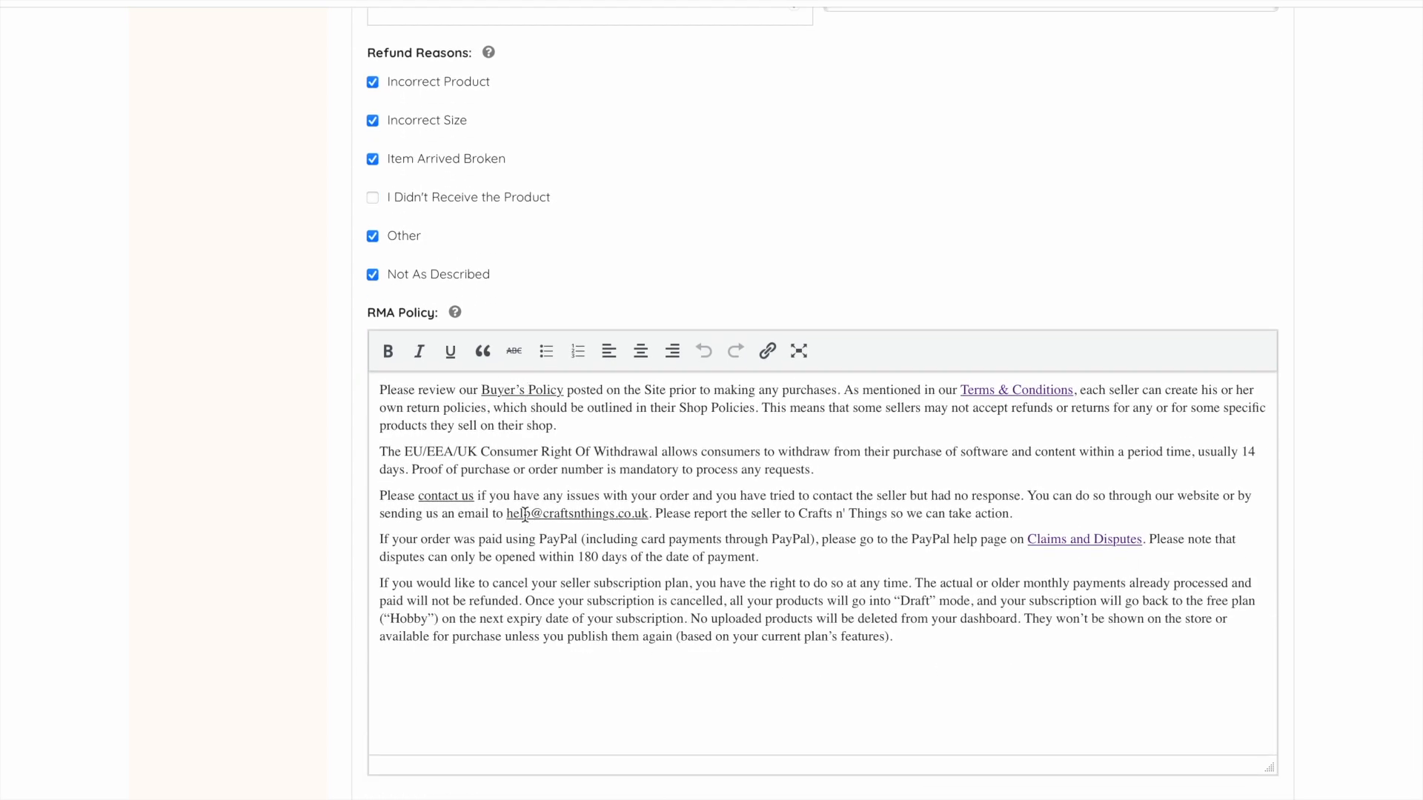
pyautogui.moveTo(927, 646); pyautogui.dragTo(379, 387)
pyautogui.press('BackSpace')
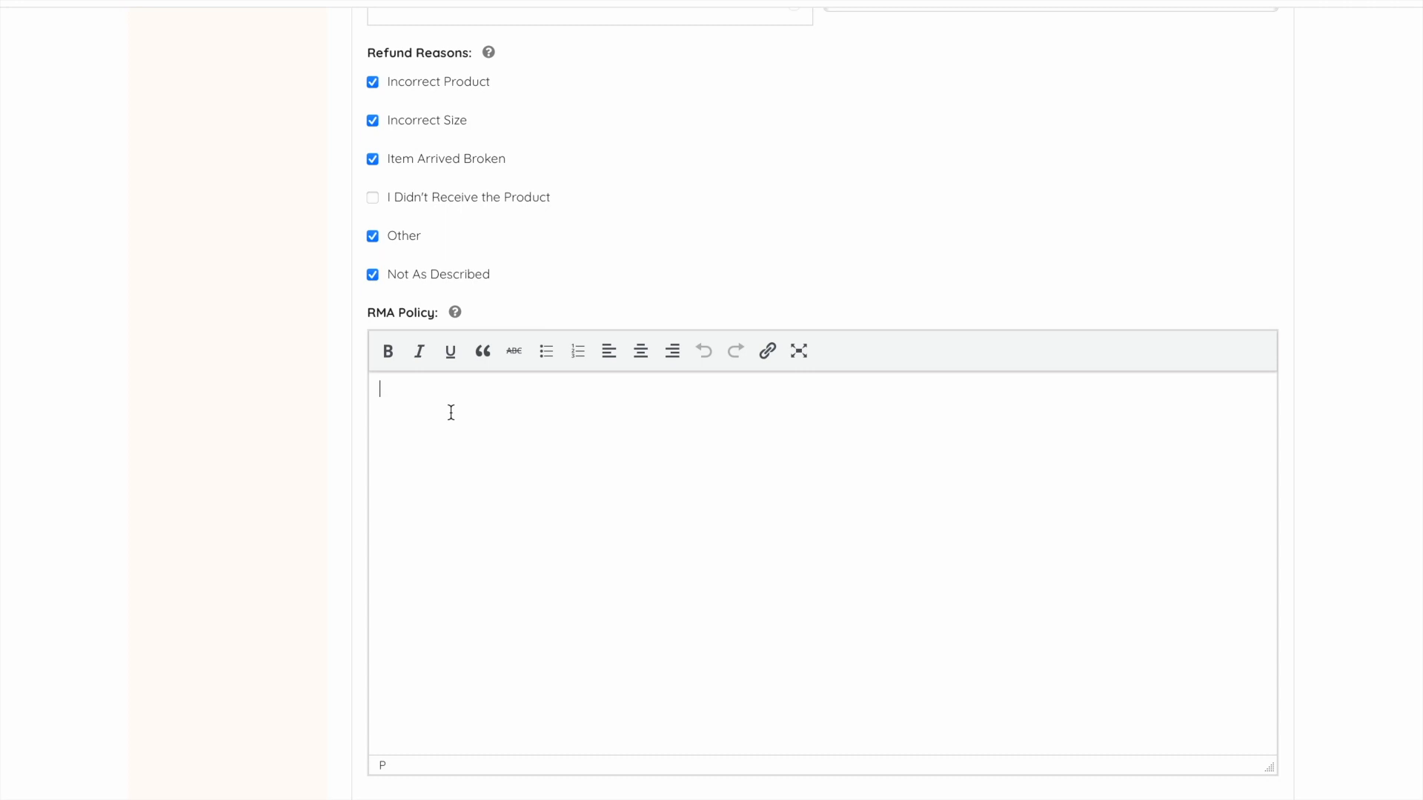
# Try the Draft product status, look through the visibility choices, and restore the status to Online
pyautogui.scroll(-8, 451, 412)
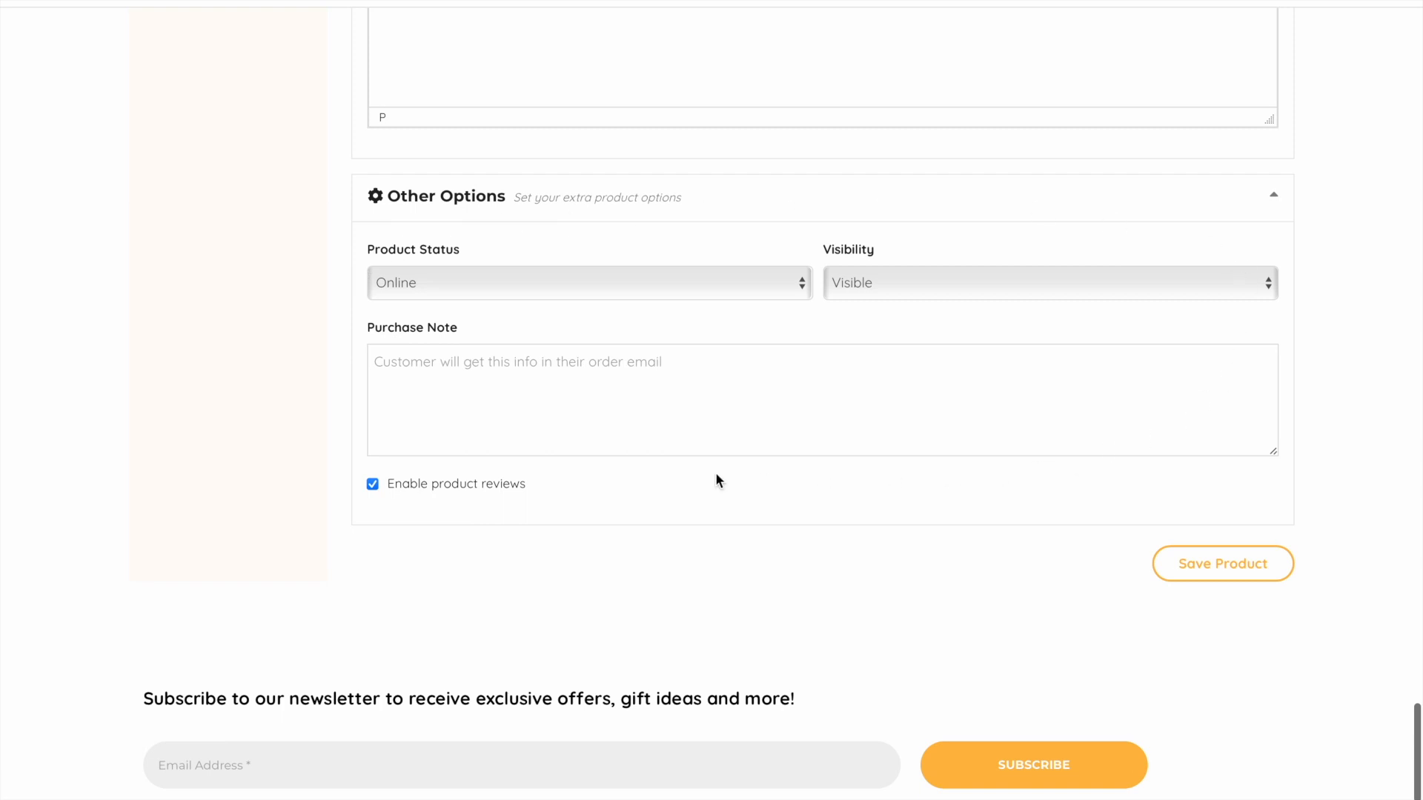
pyautogui.click(559, 286)
pyautogui.click(533, 299)
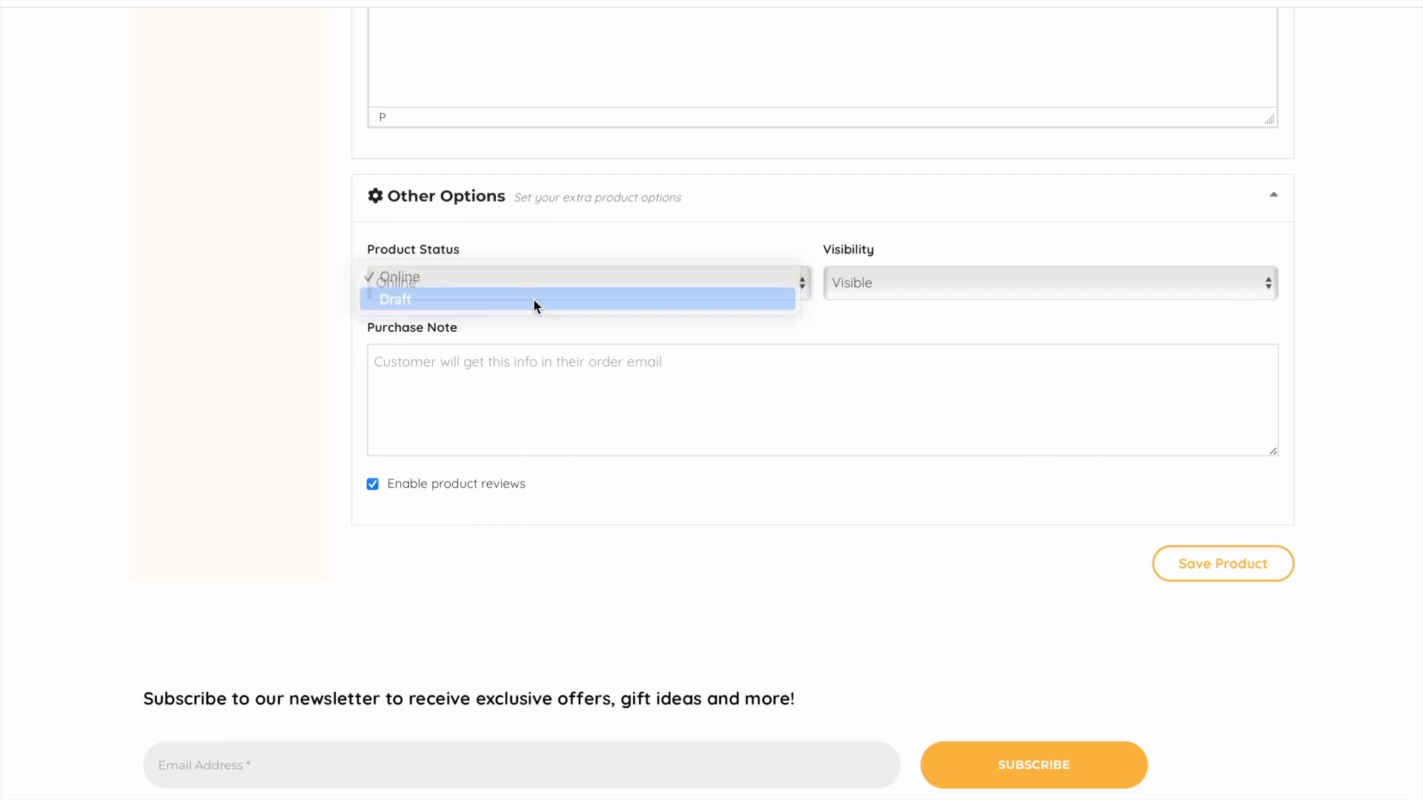
pyautogui.click(856, 280)
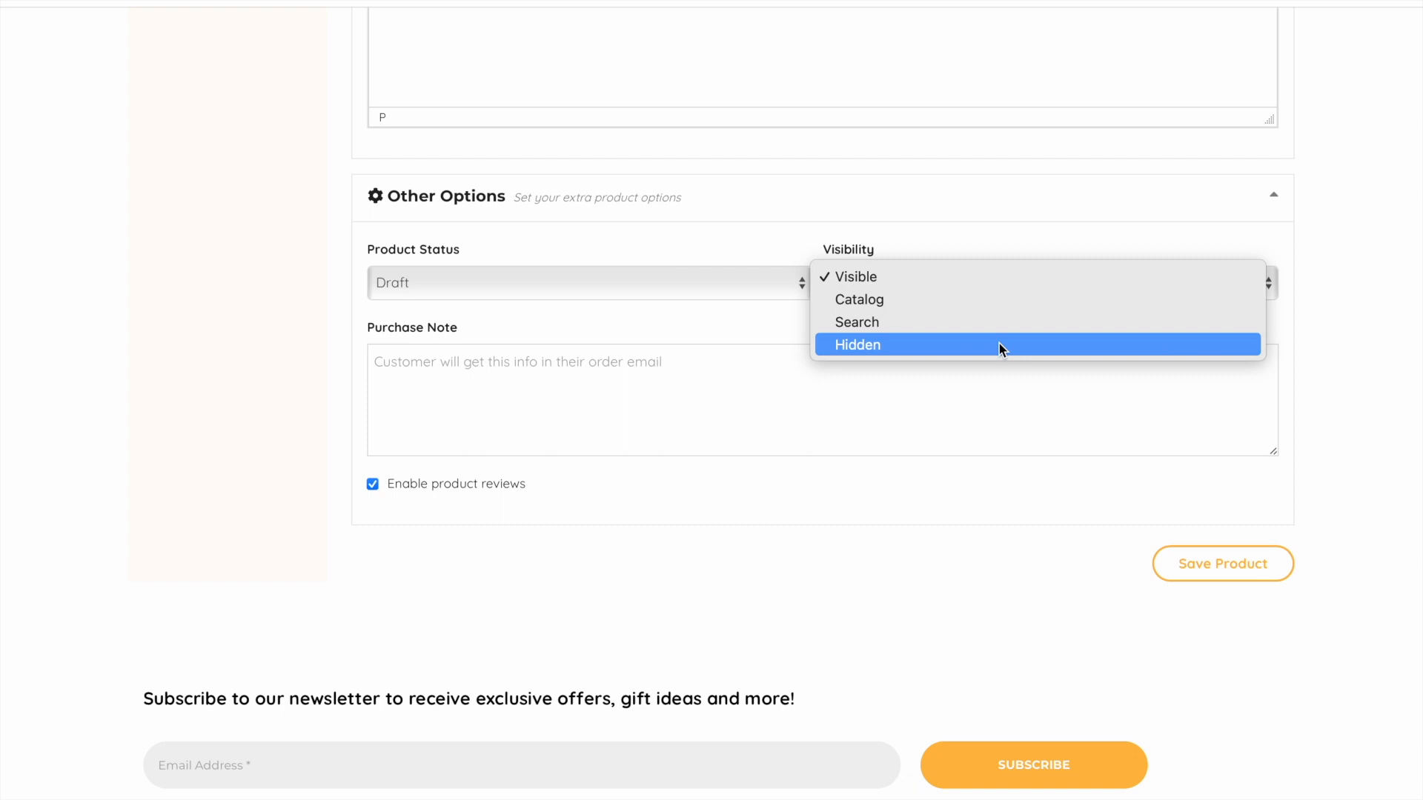
pyautogui.click(733, 281)
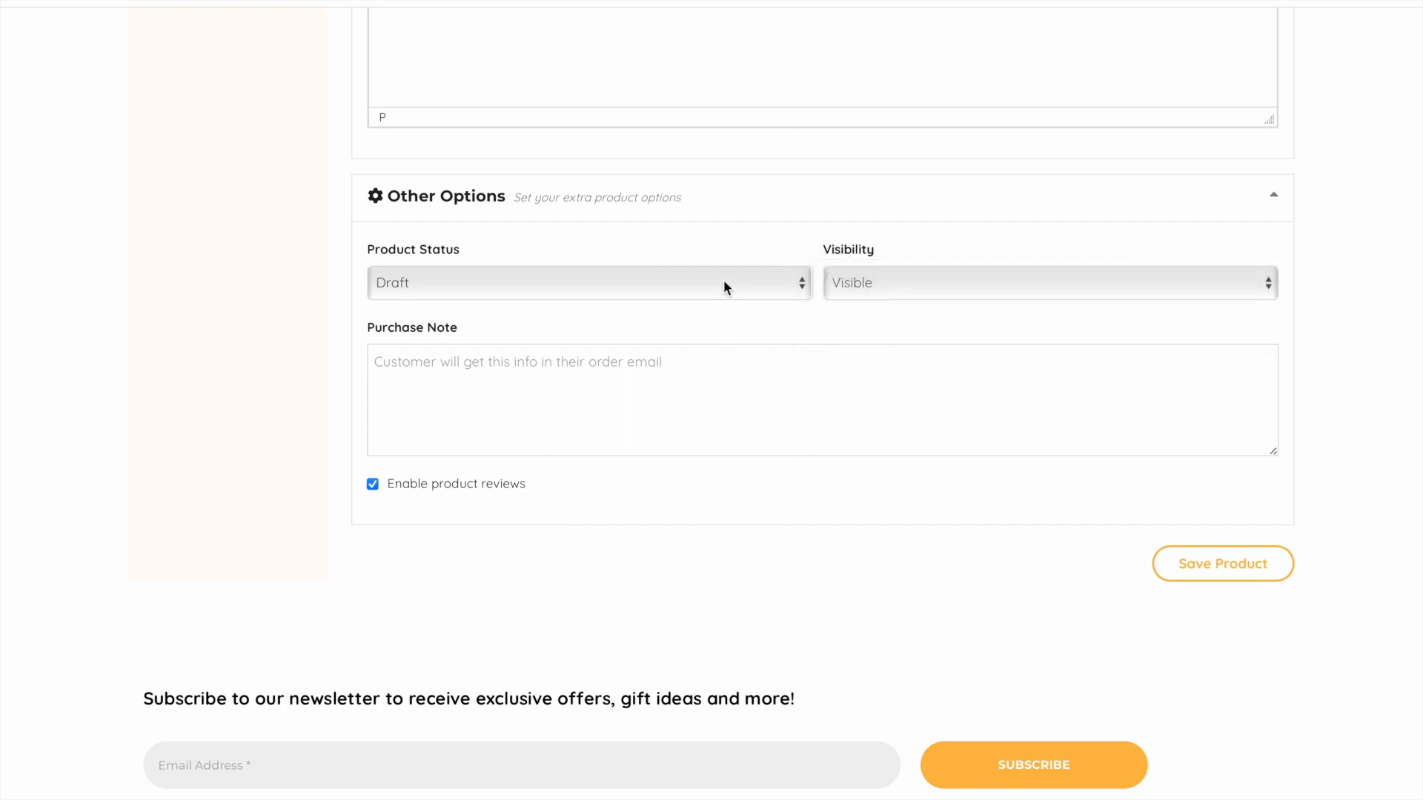
pyautogui.click(724, 283)
pyautogui.click(712, 259)
# Add a purchase note thanking the customer for the order and save the product with reviews enabled
pyautogui.click(693, 363)
pyautogui.write('Thank you ')
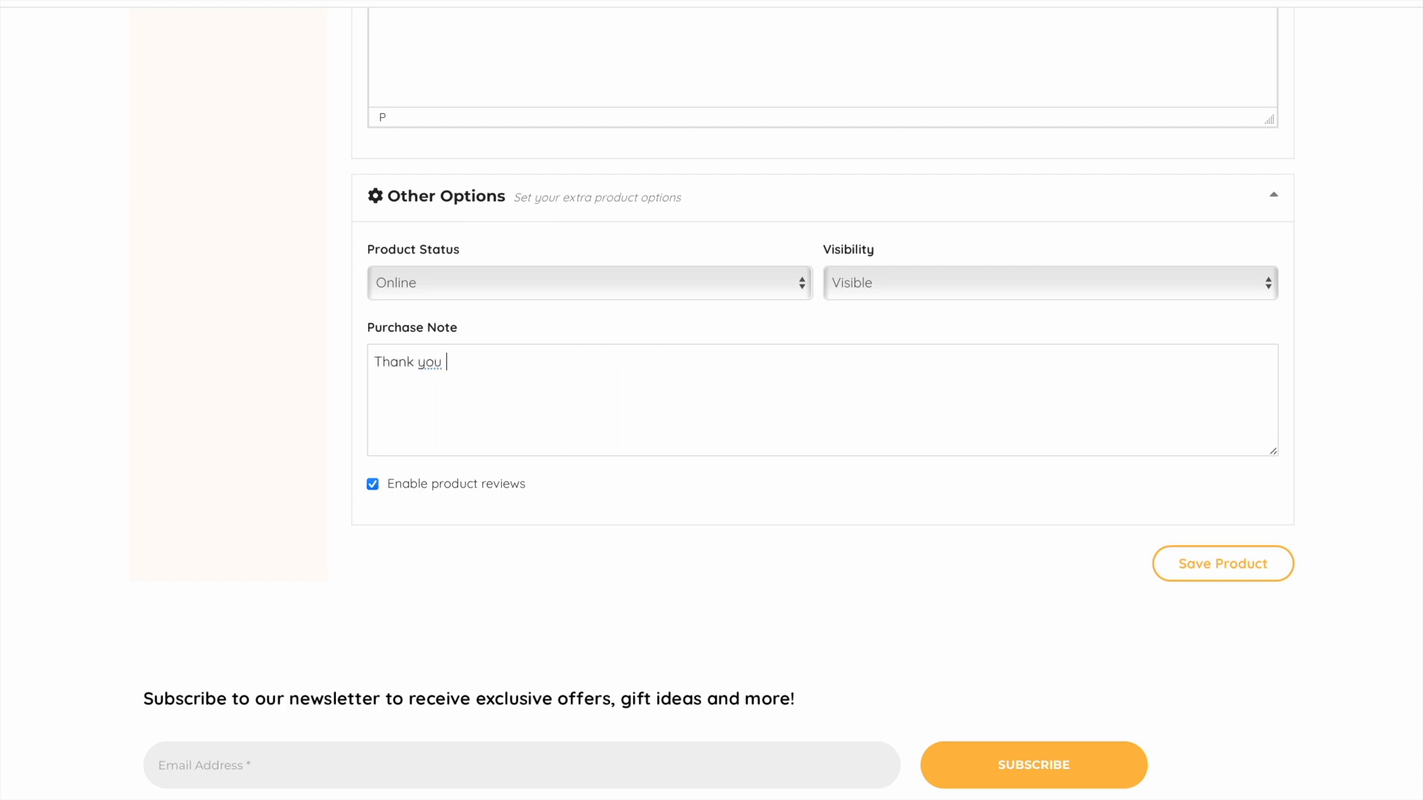
pyautogui.write('for')
pyautogui.write('order!')
pyautogui.click(372, 485)
pyautogui.click(373, 485)
pyautogui.click(1235, 567)
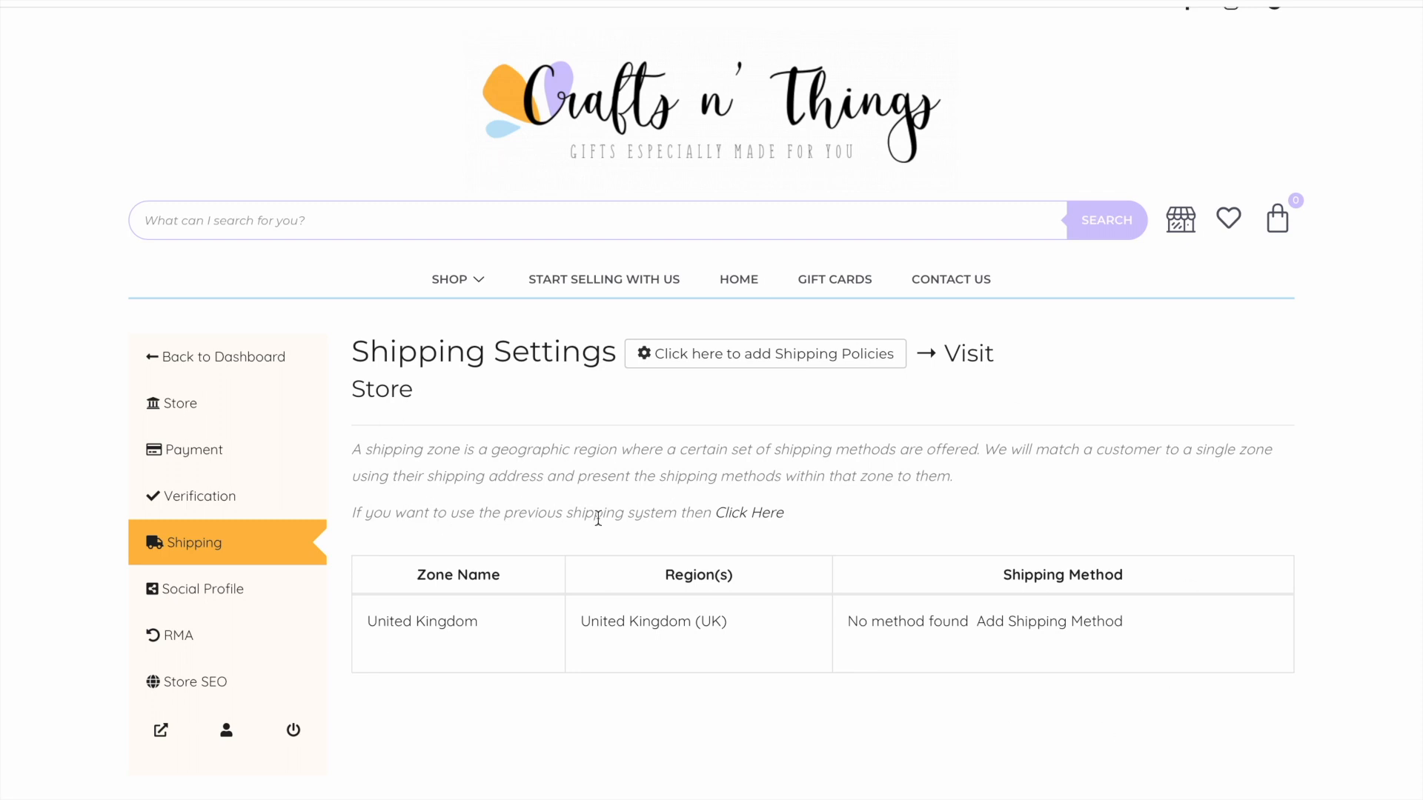
# Switch the store's shipping settings to the previous shipping system and set the default shipping price to 1.30
pyautogui.click(764, 518)
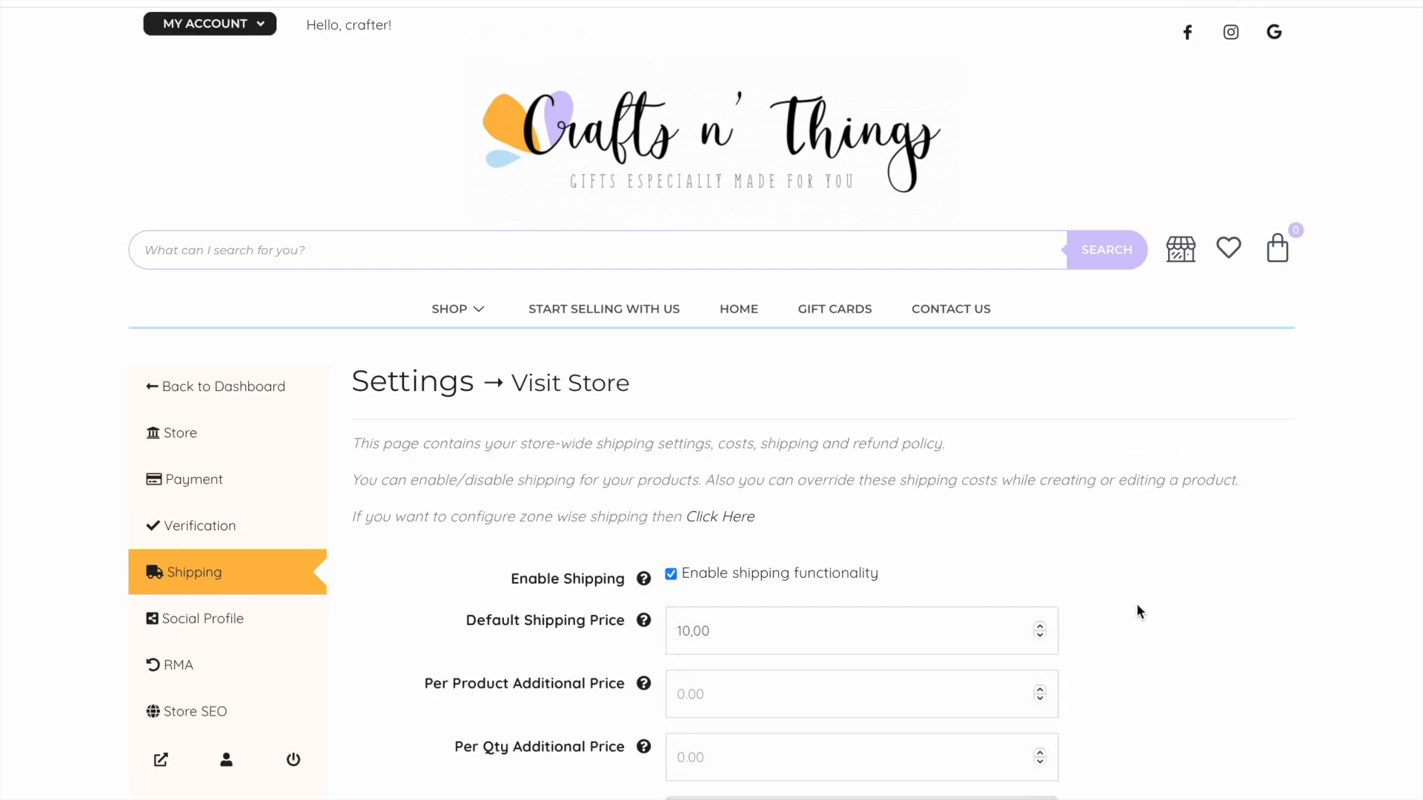
pyautogui.scroll(-4, 1138, 612)
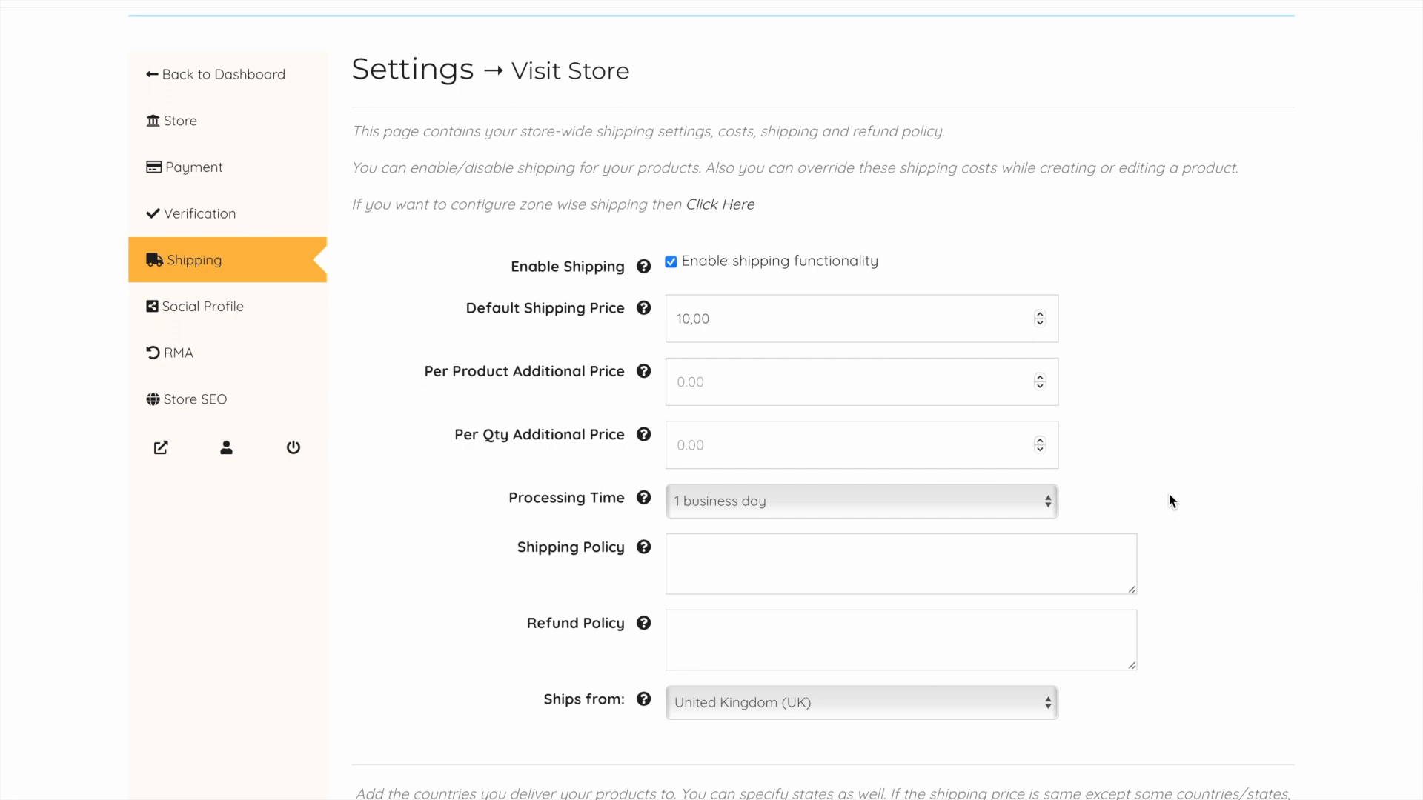
pyautogui.moveTo(641, 315)
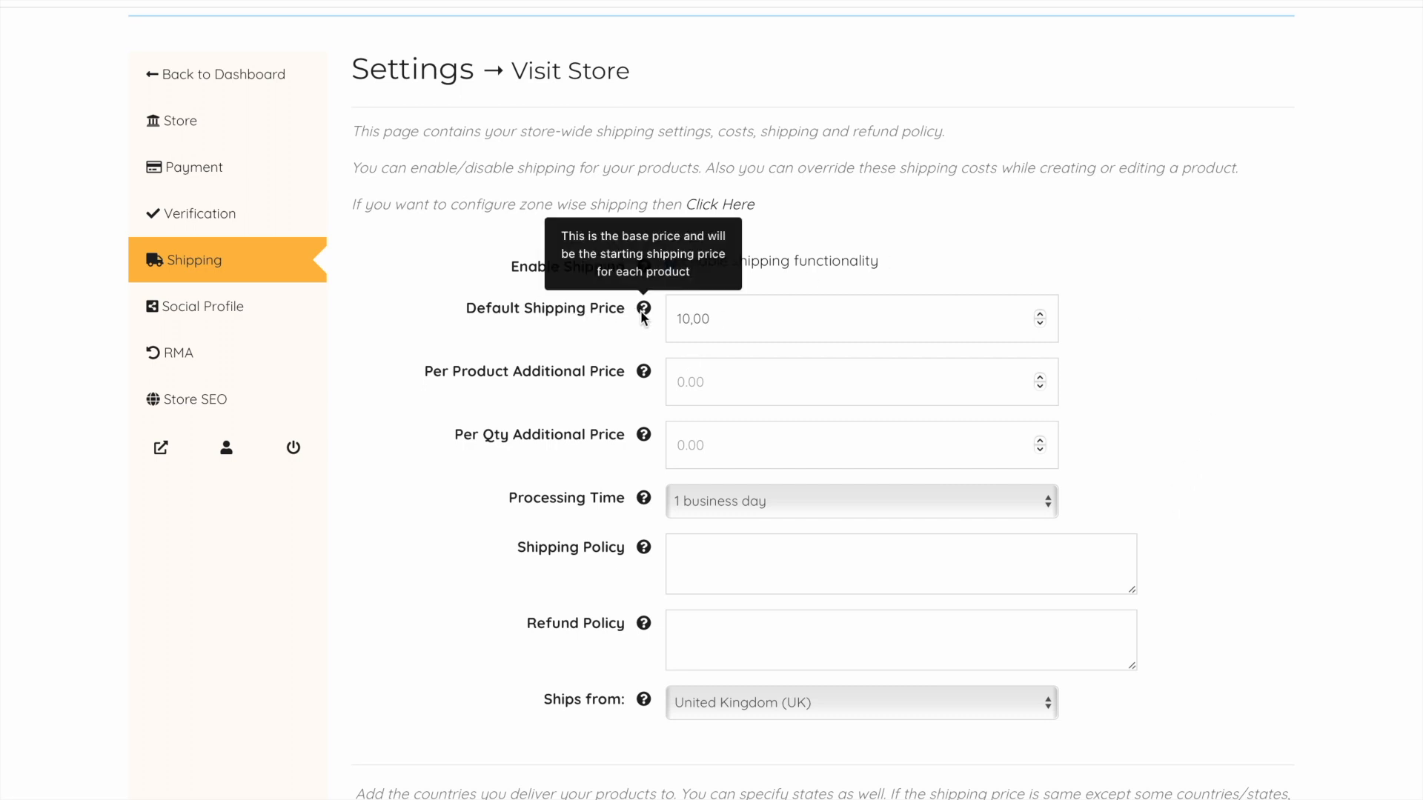
pyautogui.moveTo(731, 319); pyautogui.dragTo(655, 323)
pyautogui.write('1.30')
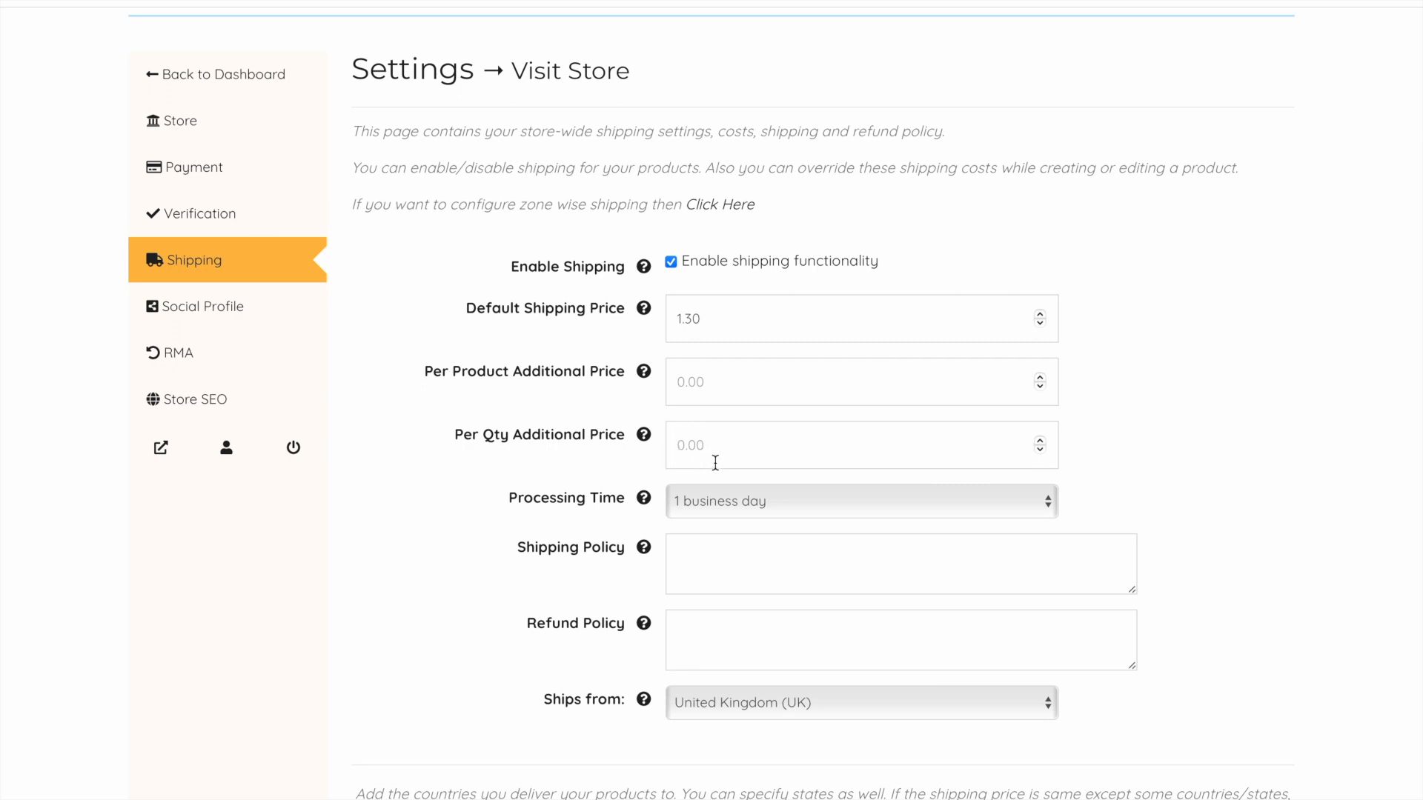
# Set the store's shipping processing time to 1-3 business days
pyautogui.scroll(-1, 716, 463)
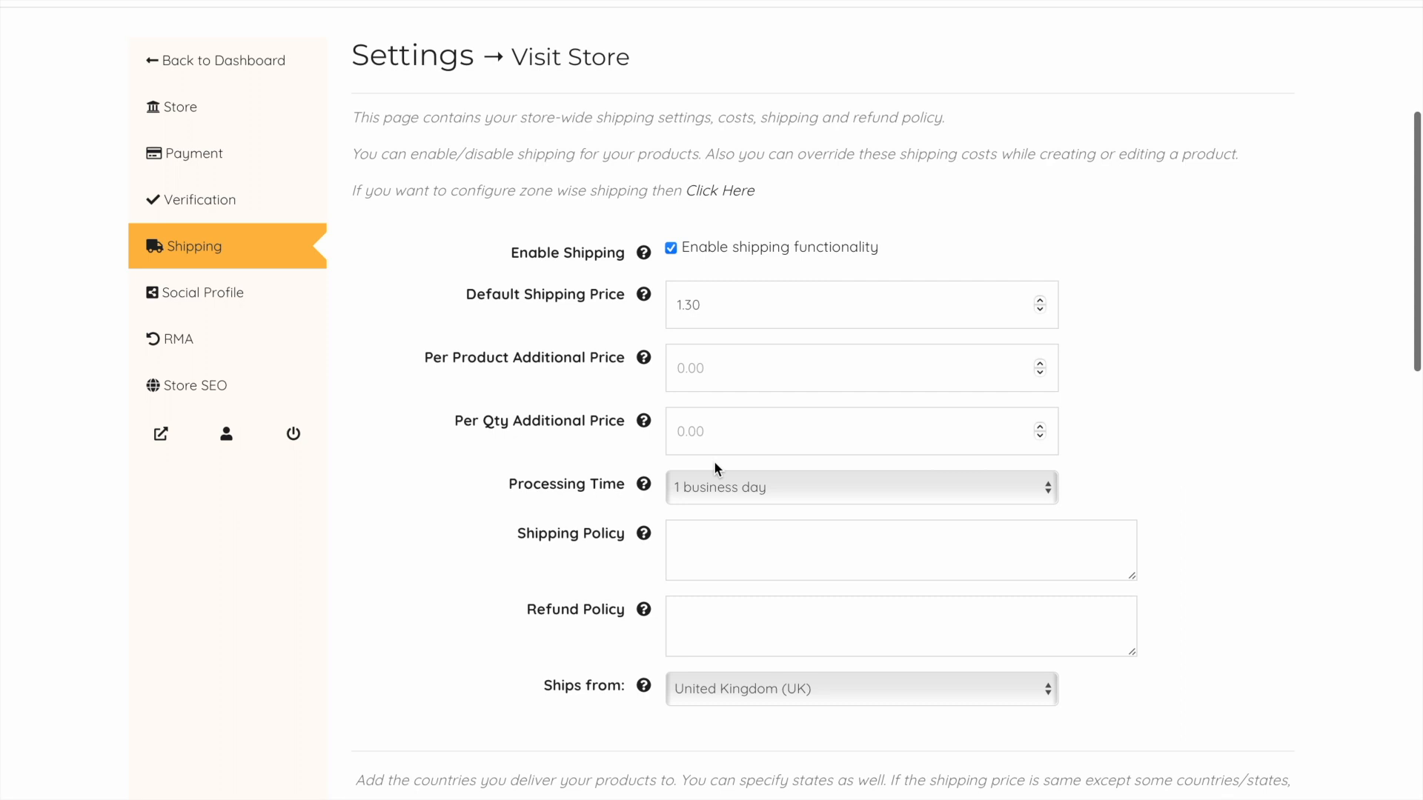
pyautogui.scroll(-2, 714, 461)
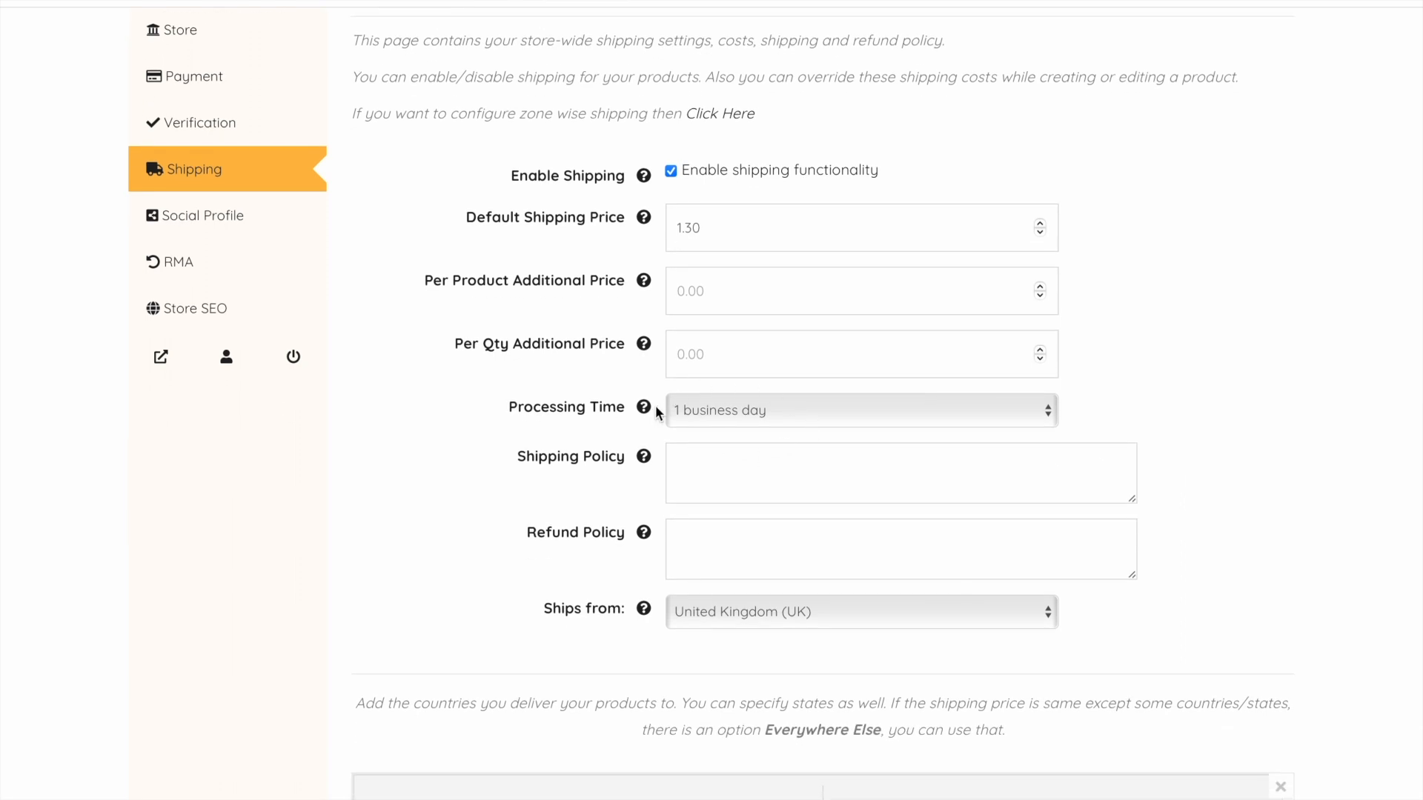
pyautogui.moveTo(648, 416)
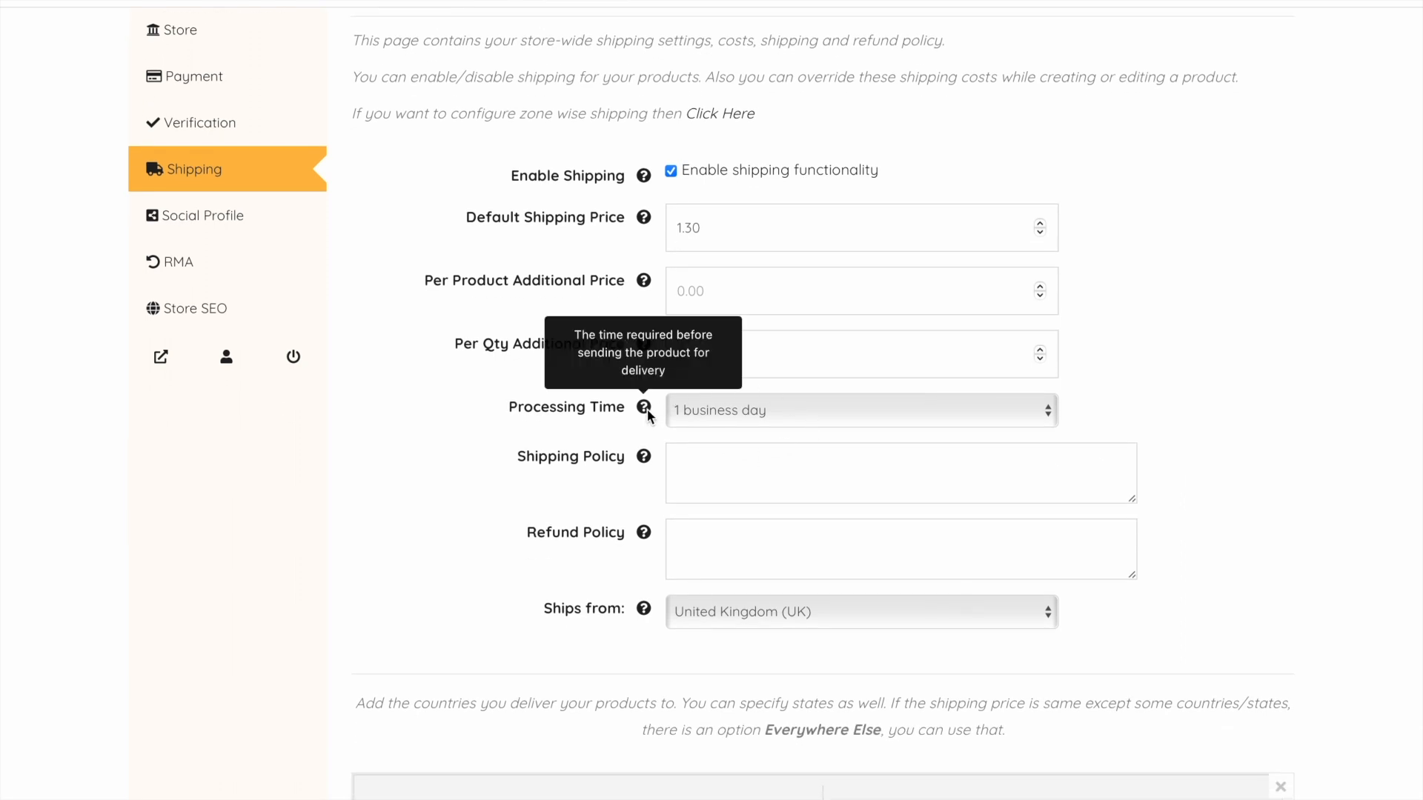
pyautogui.click(710, 412)
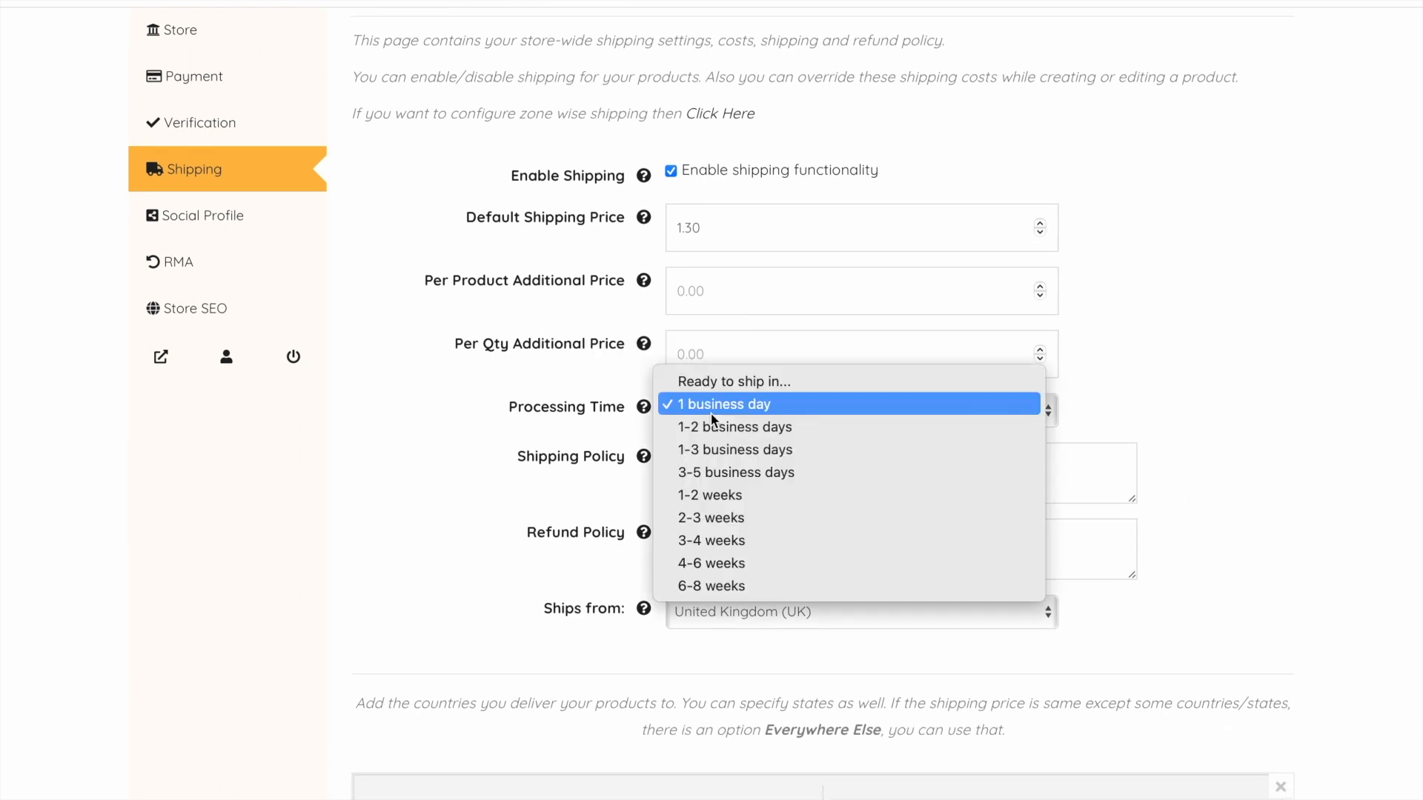
pyautogui.click(749, 449)
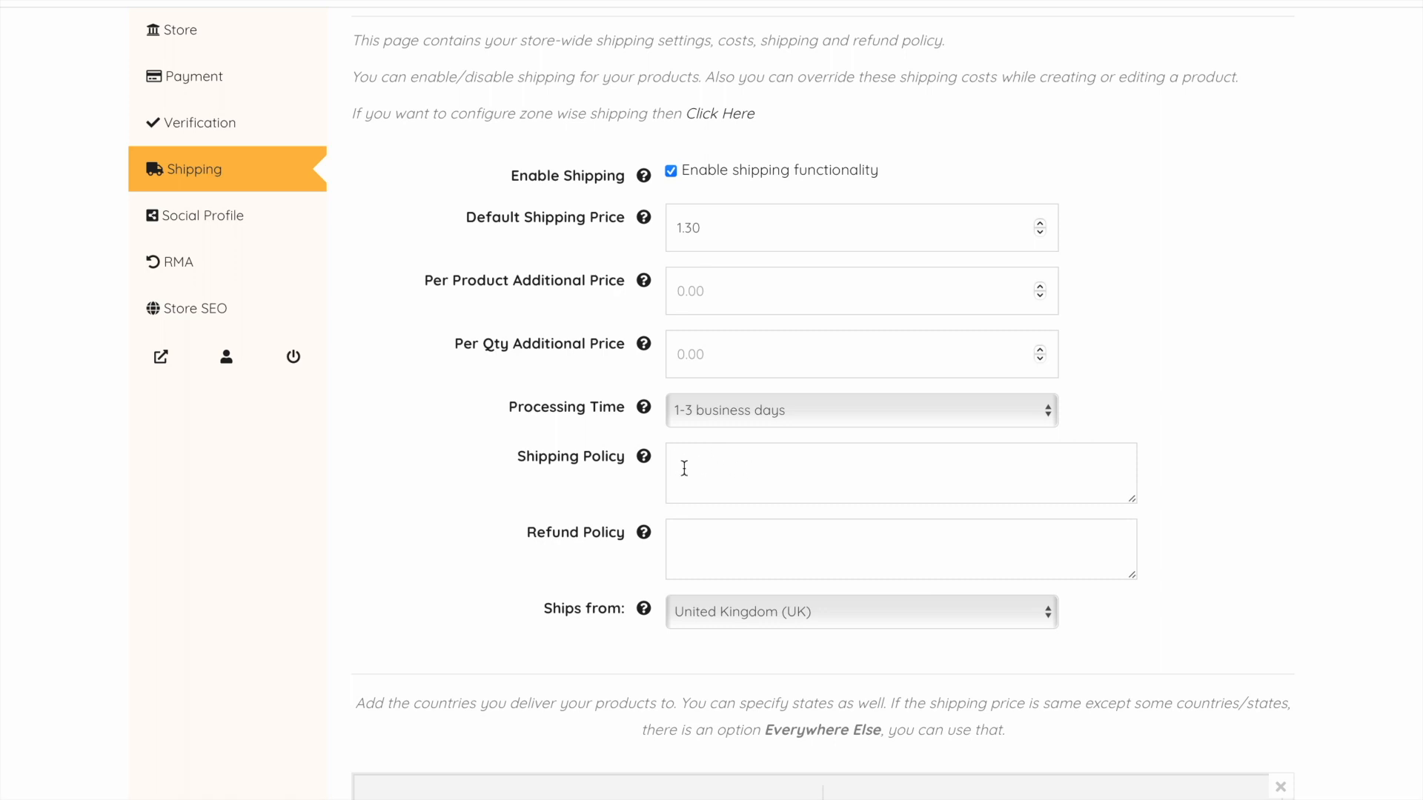
# Choose United Kingdom (UK) as the country the store ships from
pyautogui.click(683, 552)
pyautogui.scroll(-2, 1124, 630)
pyautogui.click(829, 511)
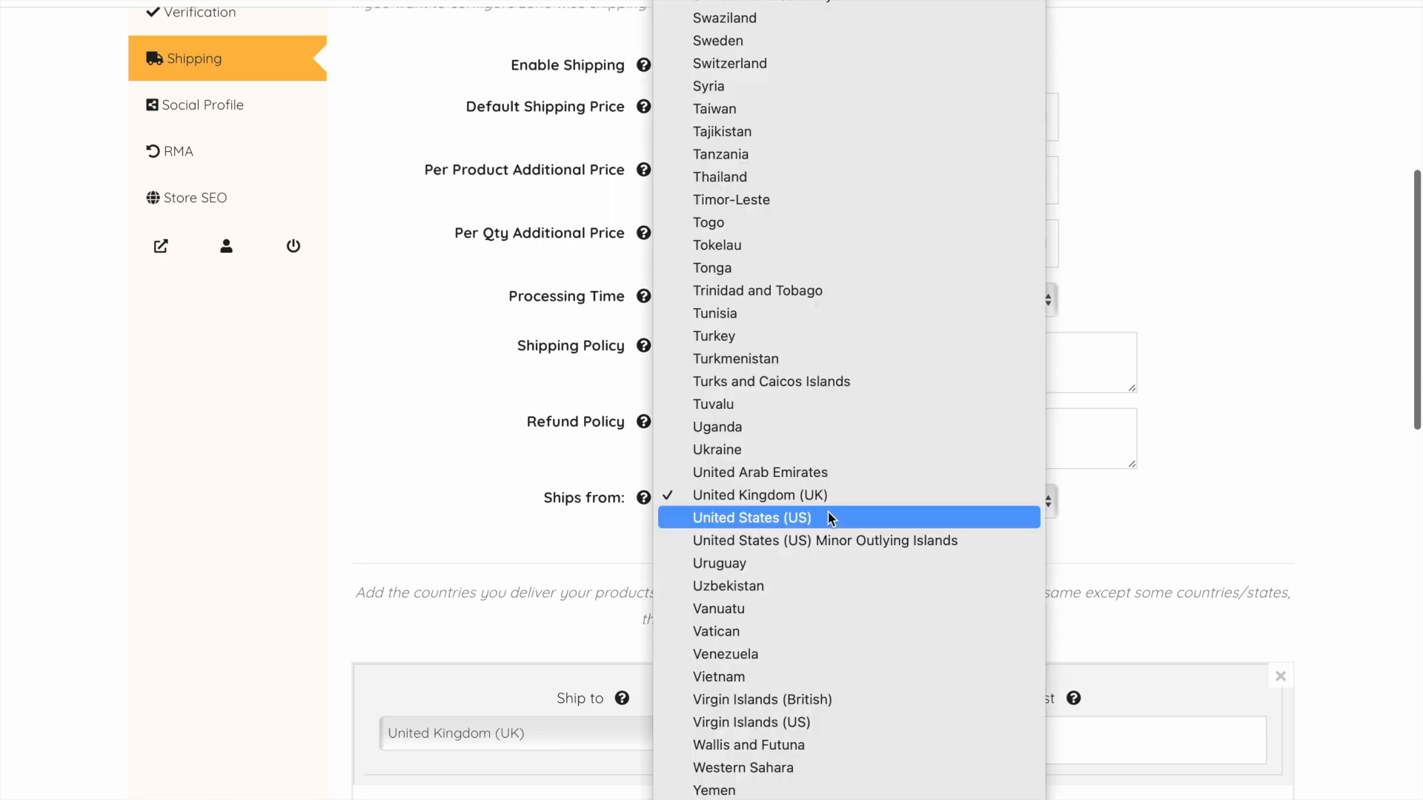
pyautogui.click(882, 499)
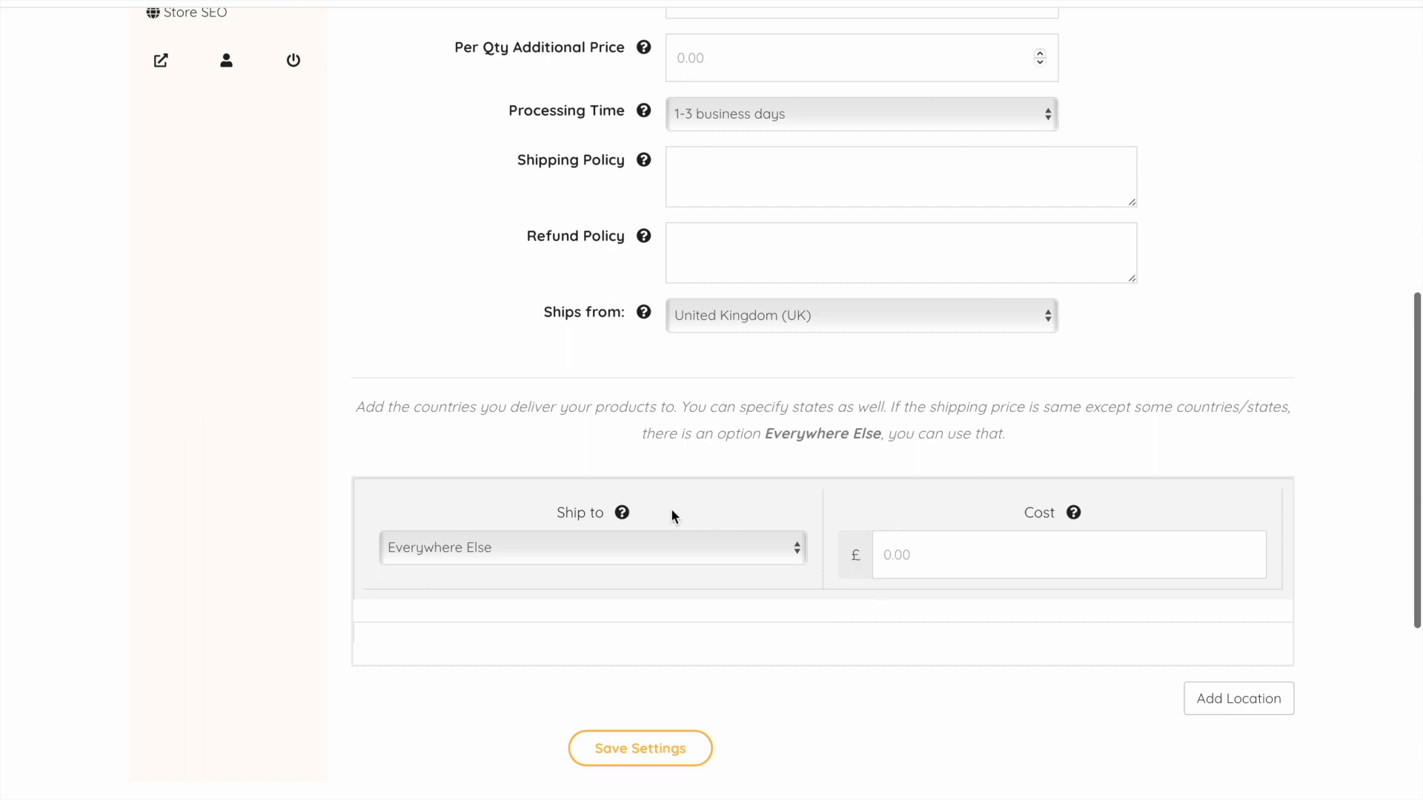
# Set the ship-to location of the shipping rate entry to United Kingdom (UK)
pyautogui.click(801, 555)
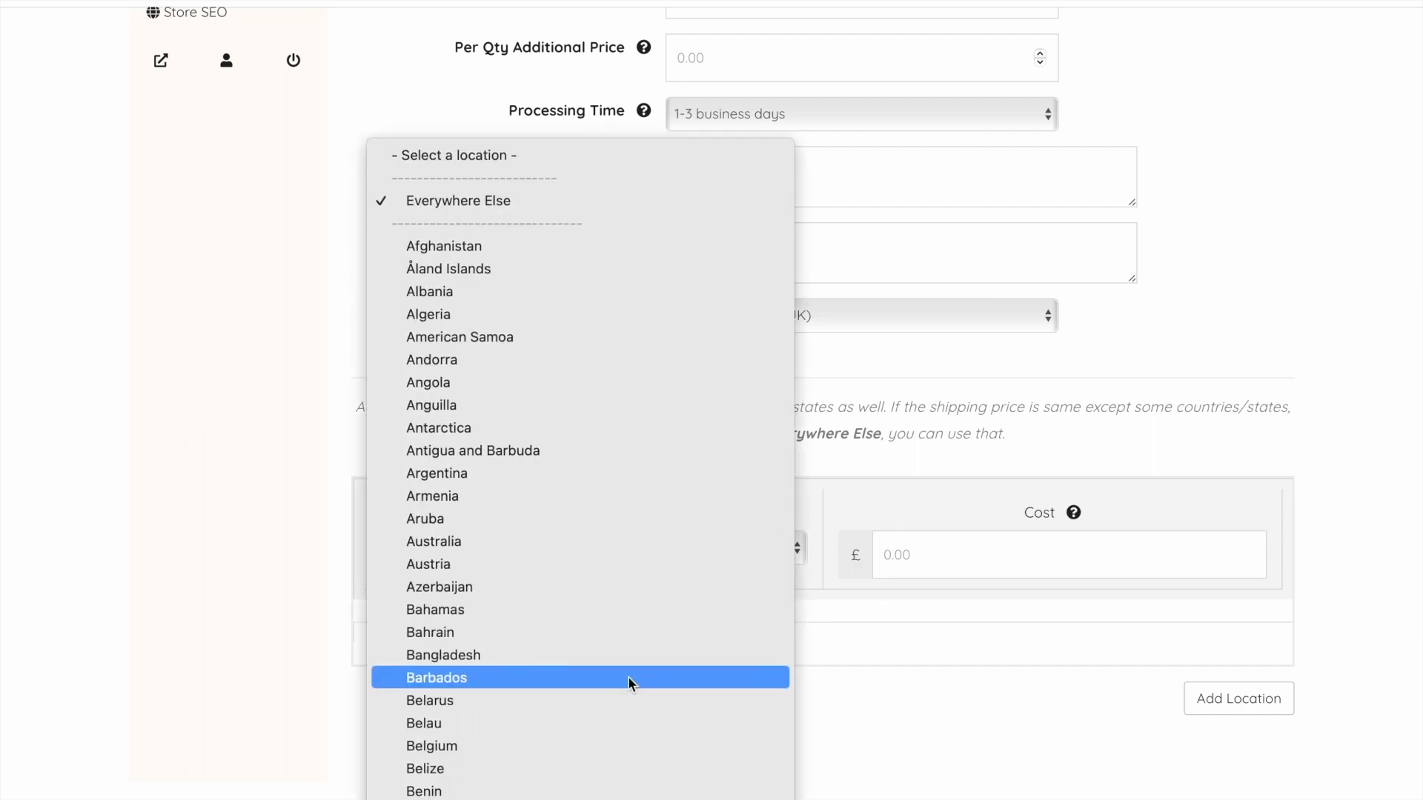
pyautogui.scroll(-2, 628, 676)
pyautogui.scroll(-13, 629, 676)
pyautogui.scroll(-20, 629, 676)
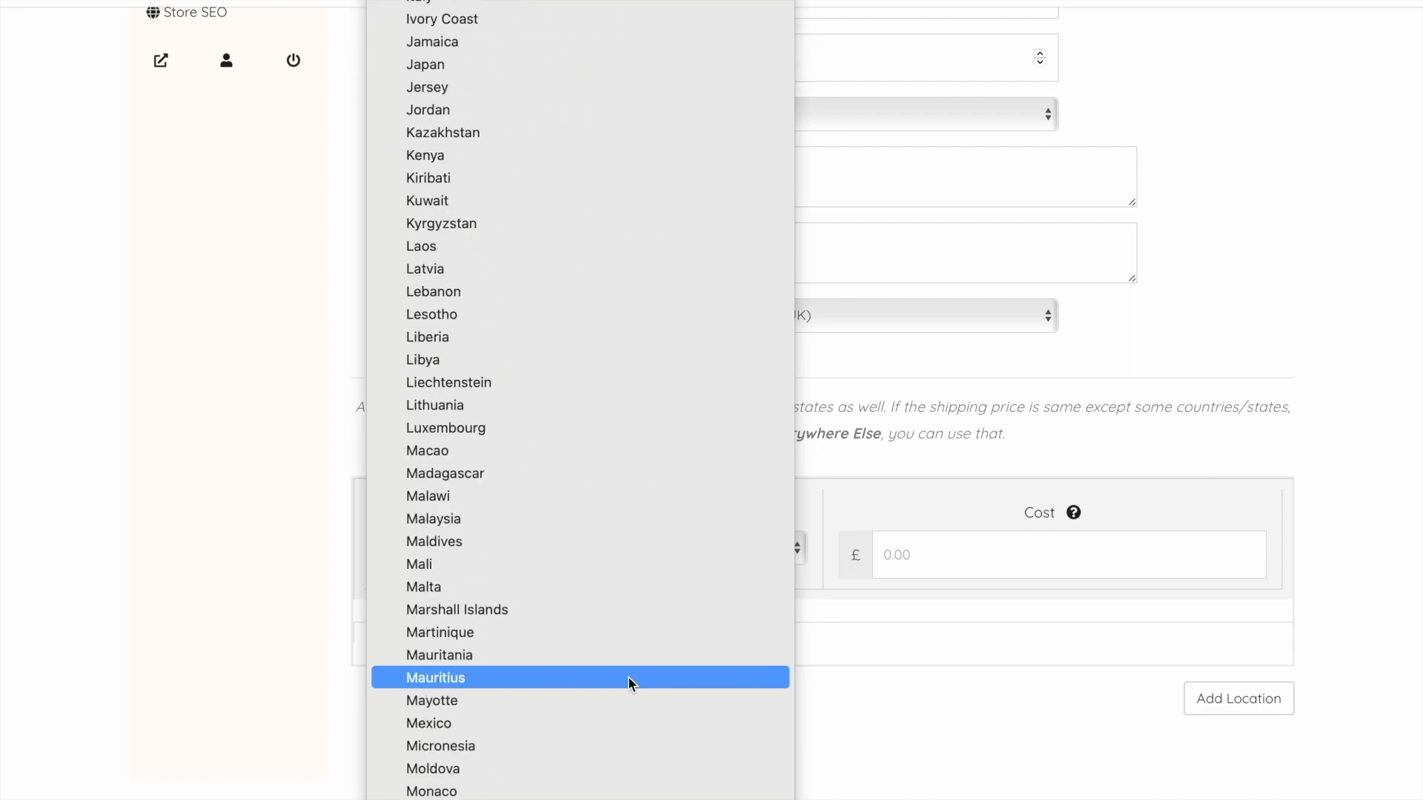
pyautogui.scroll(-20, 628, 676)
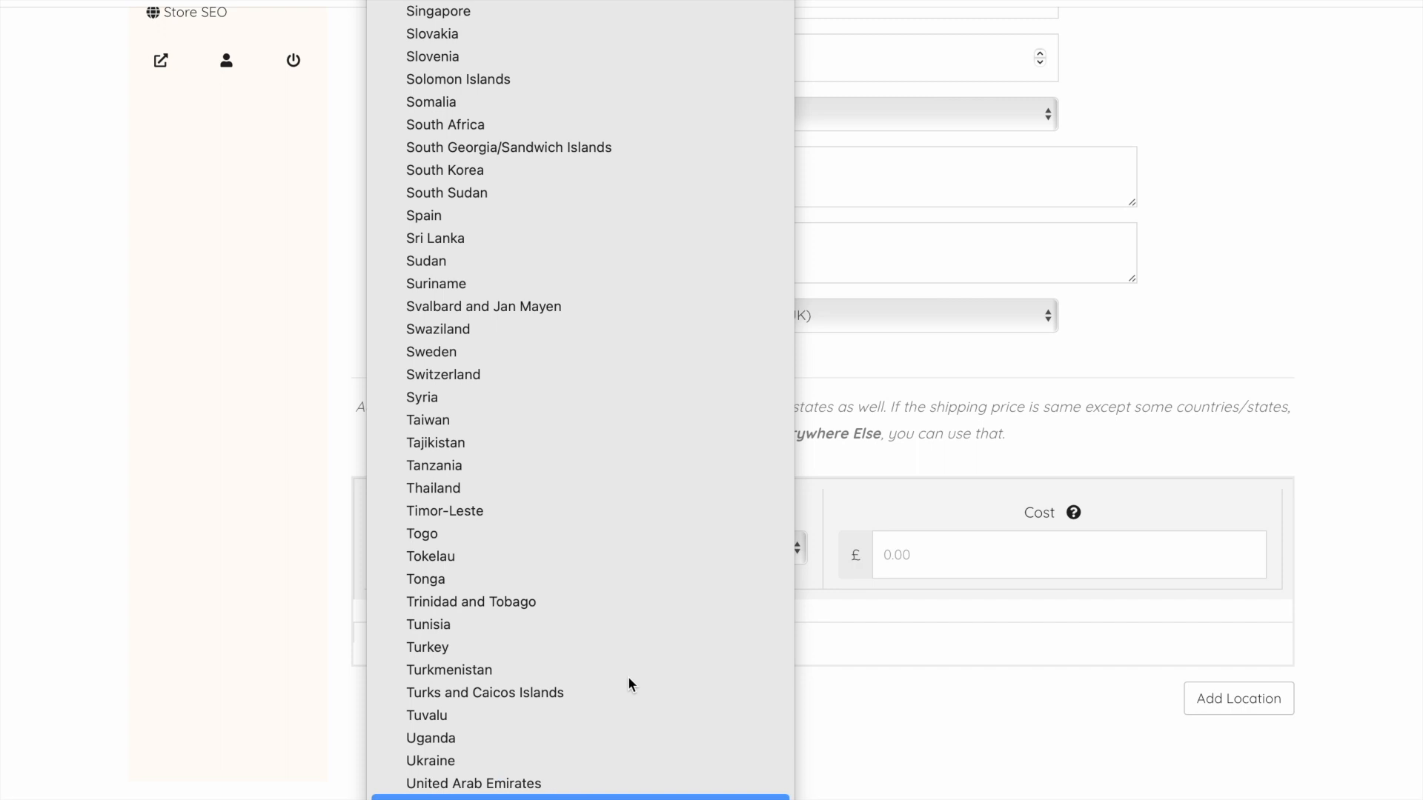
pyautogui.click(567, 797)
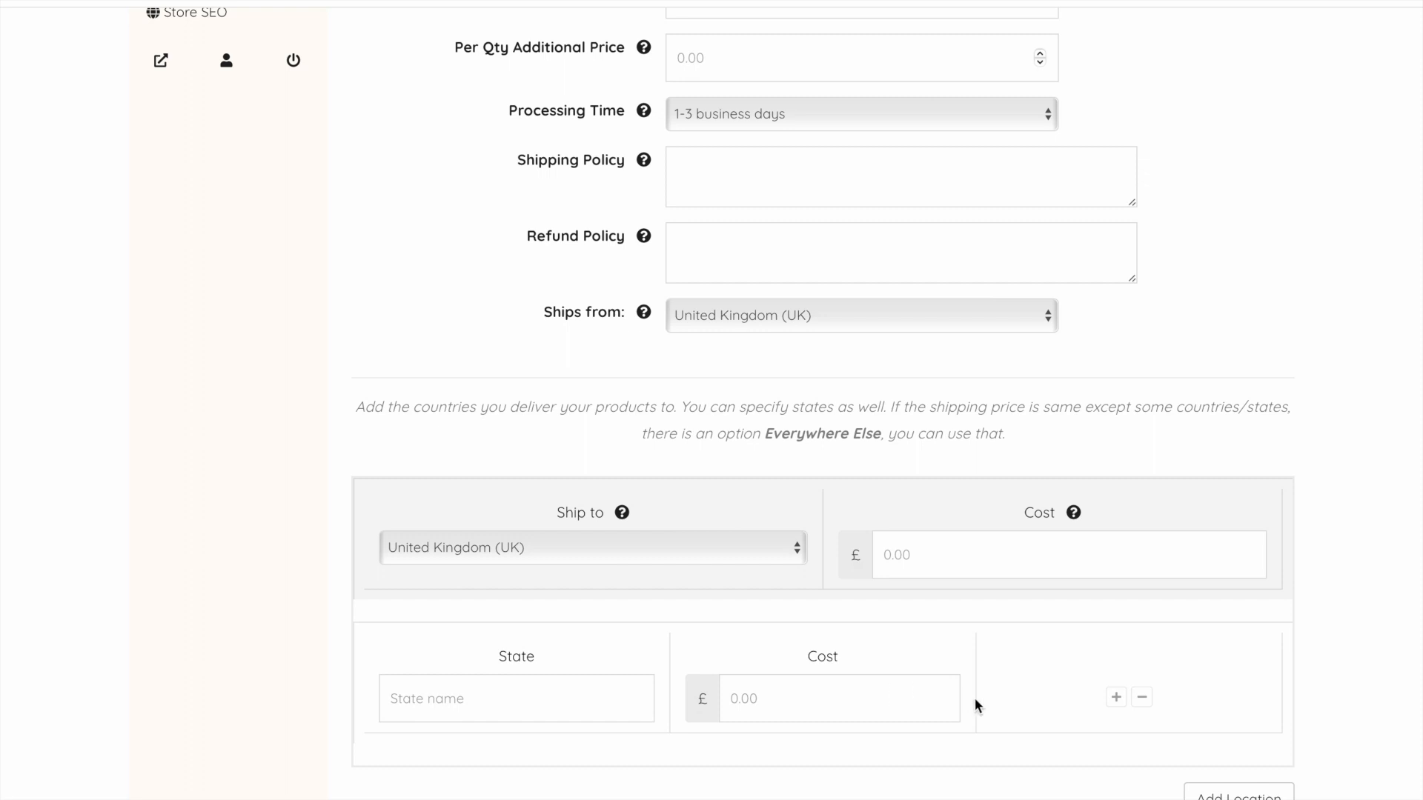
# Enter Scotland as a state with a cost of 1.00 under the United Kingdom location, and remove that state row
pyautogui.scroll(-1, 975, 701)
pyautogui.click(465, 619)
pyautogui.write('Scotland')
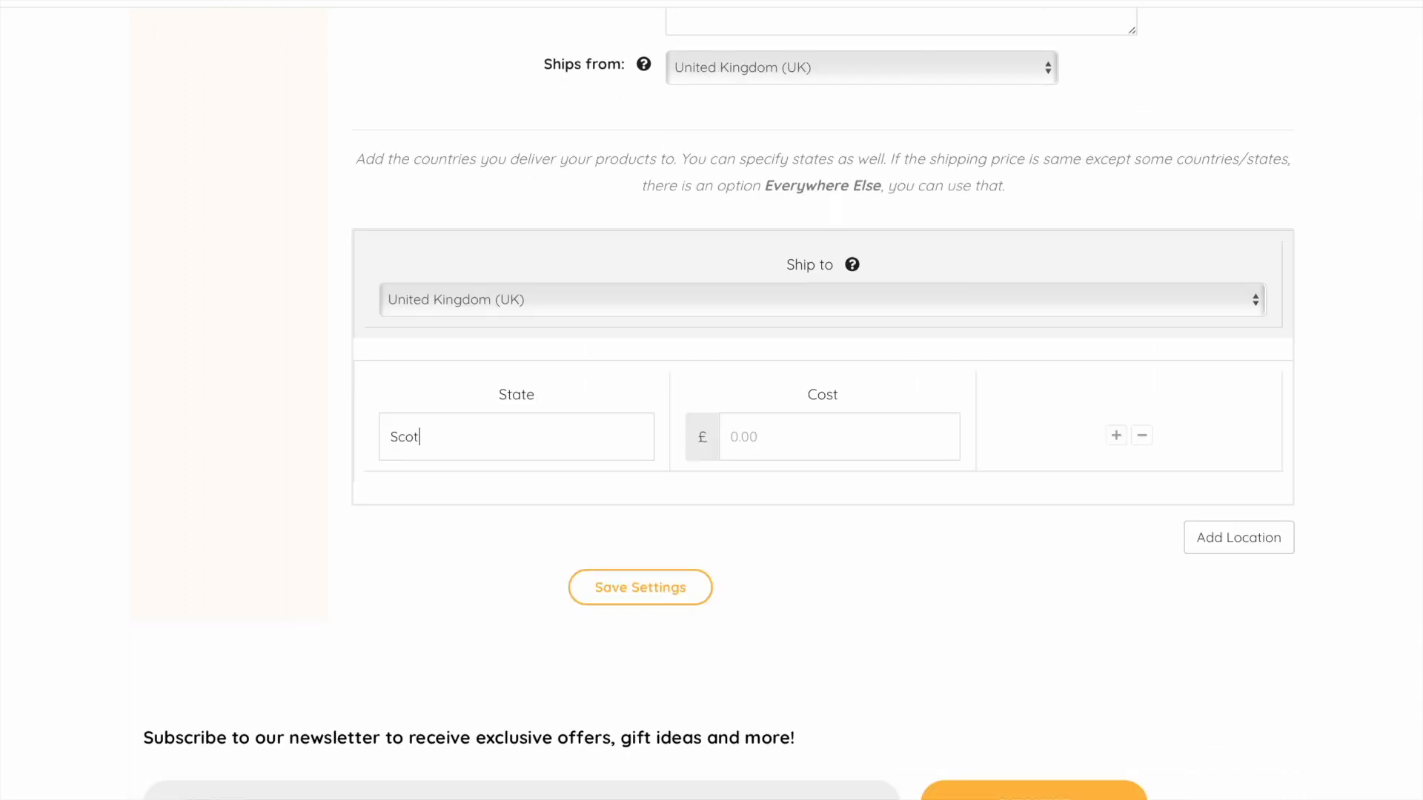
pyautogui.click(790, 445)
pyautogui.write('1.00')
pyautogui.click(1142, 436)
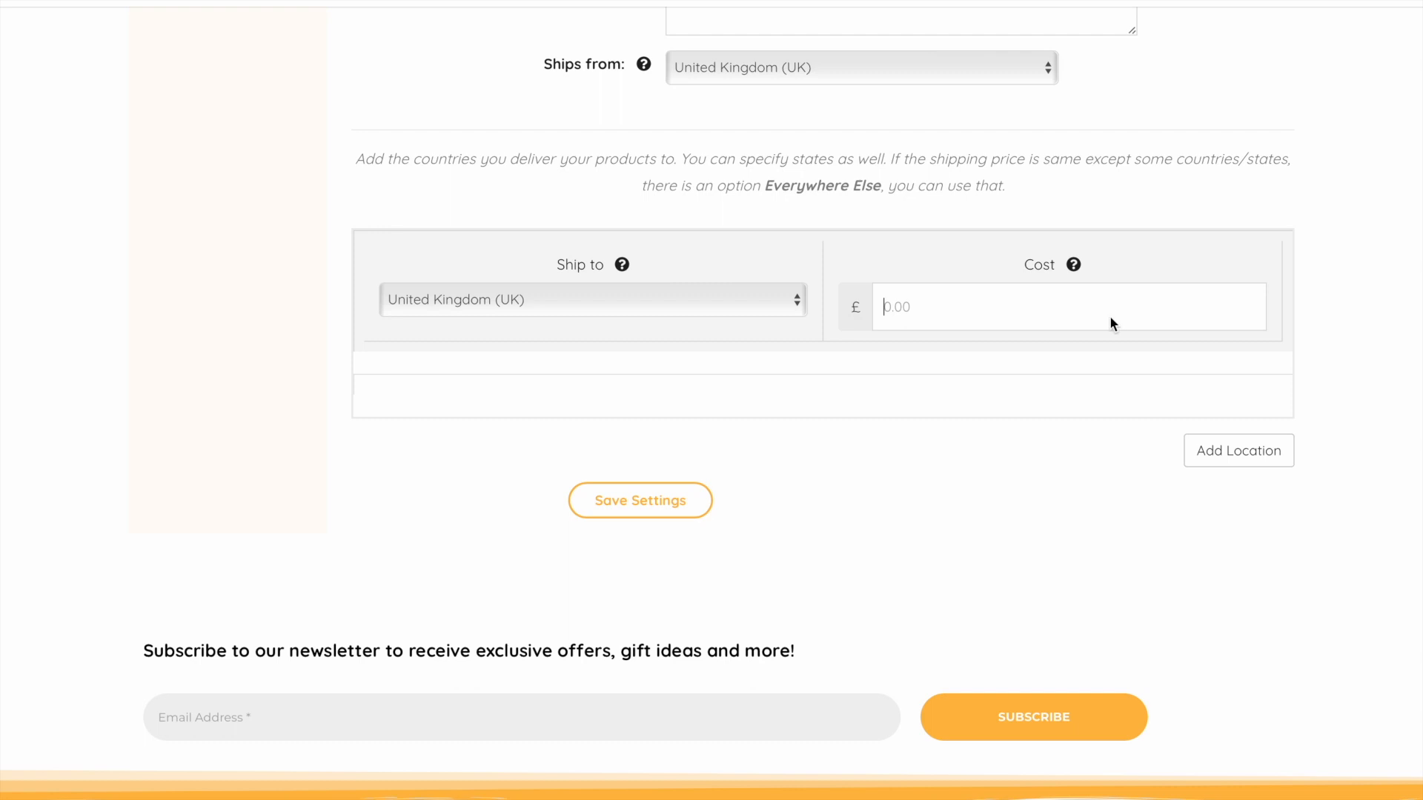
# Save the store-wide shipping settings
pyautogui.click(595, 508)
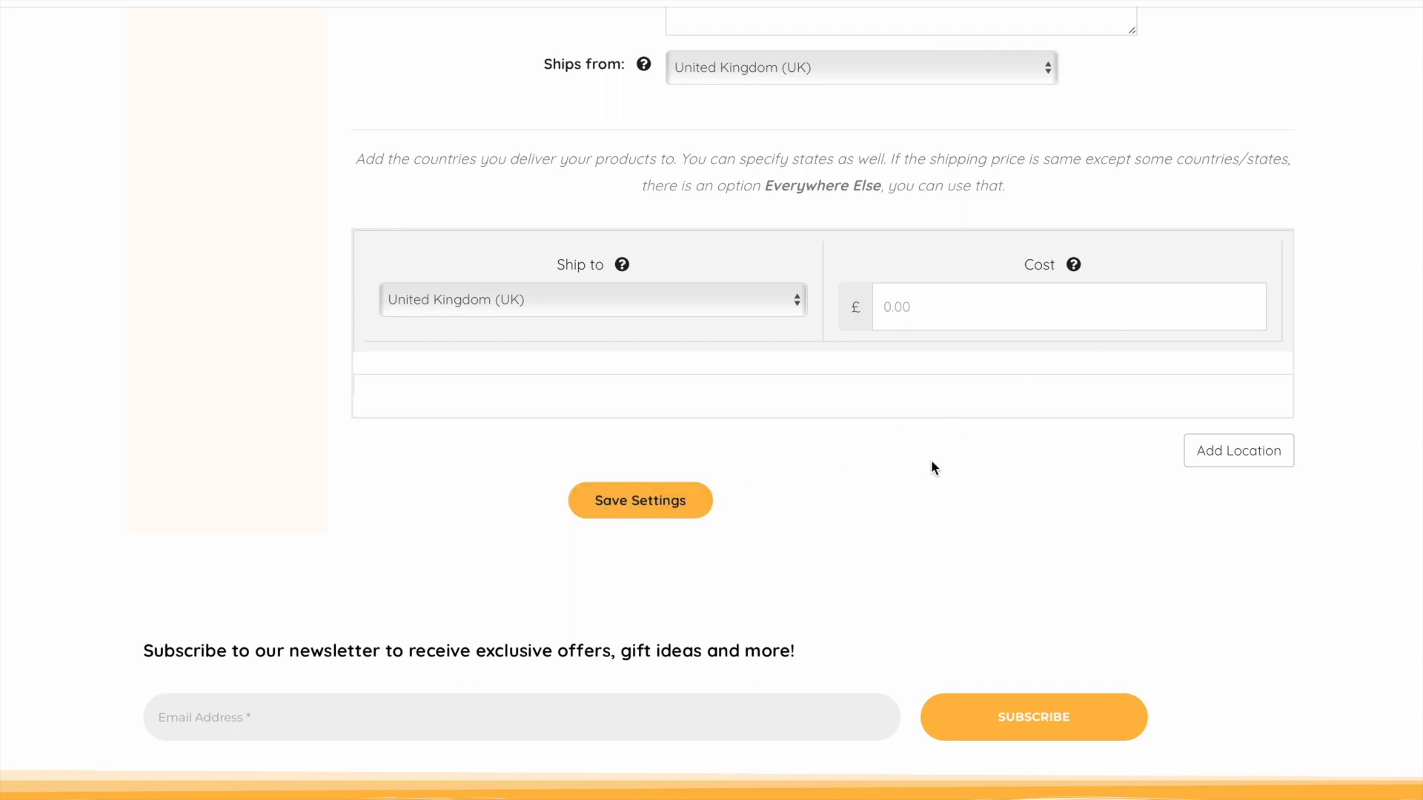
pyautogui.scroll(-4, 786, 571)
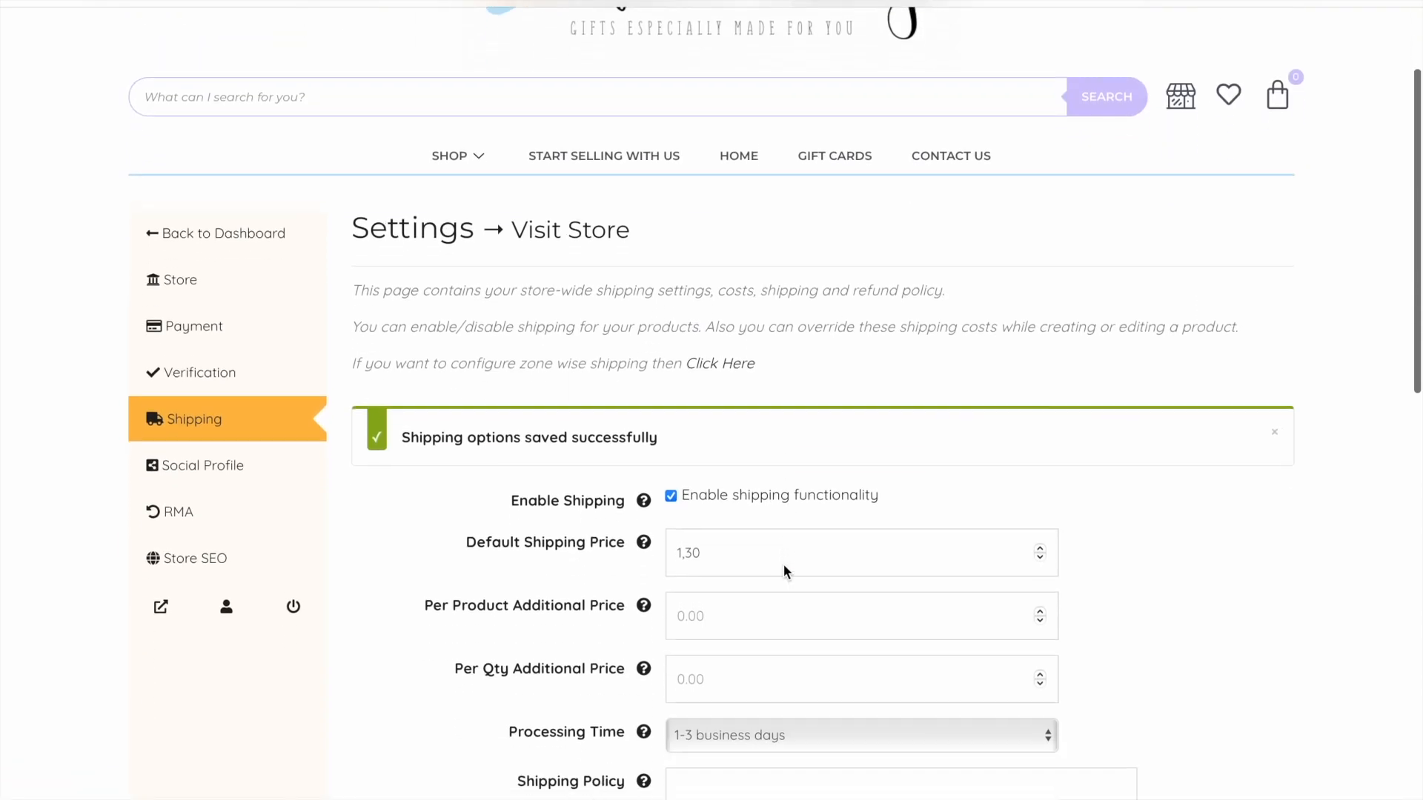
pyautogui.scroll(4, 784, 564)
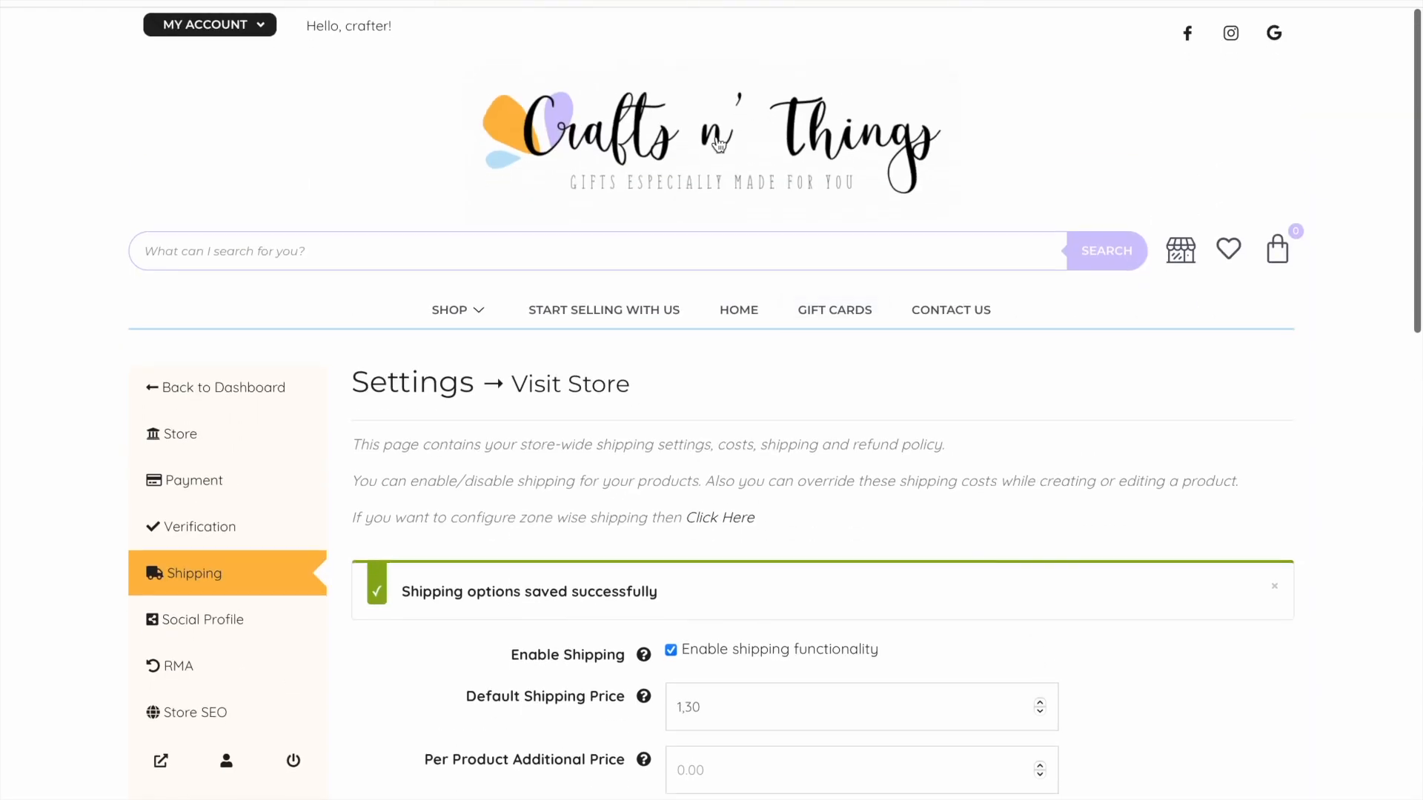
# Open the marketplace home page and examine the Toys Kit listing under "Browse a world of creativity"
pyautogui.click(821, 170)
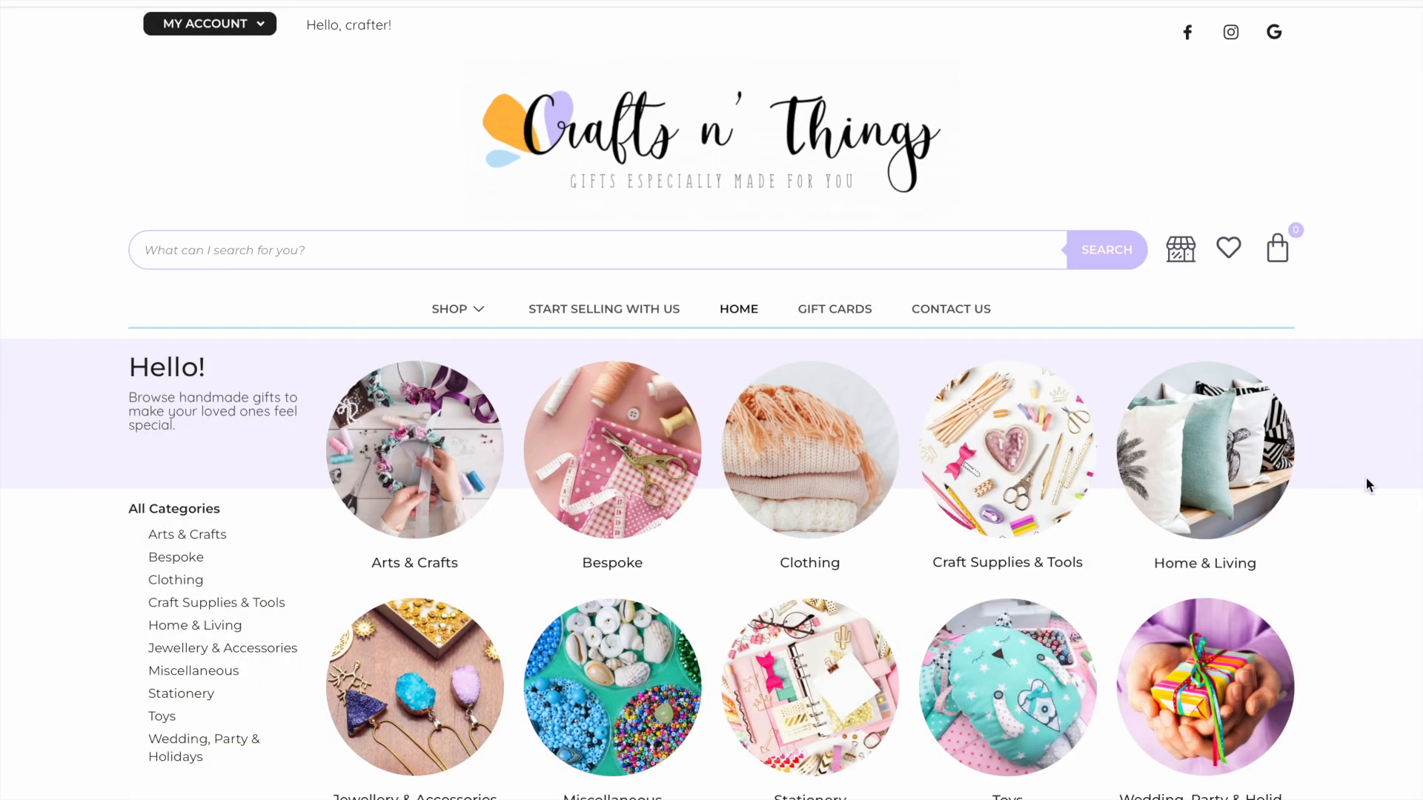
pyautogui.scroll(-7, 1379, 486)
pyautogui.scroll(-2, 1378, 482)
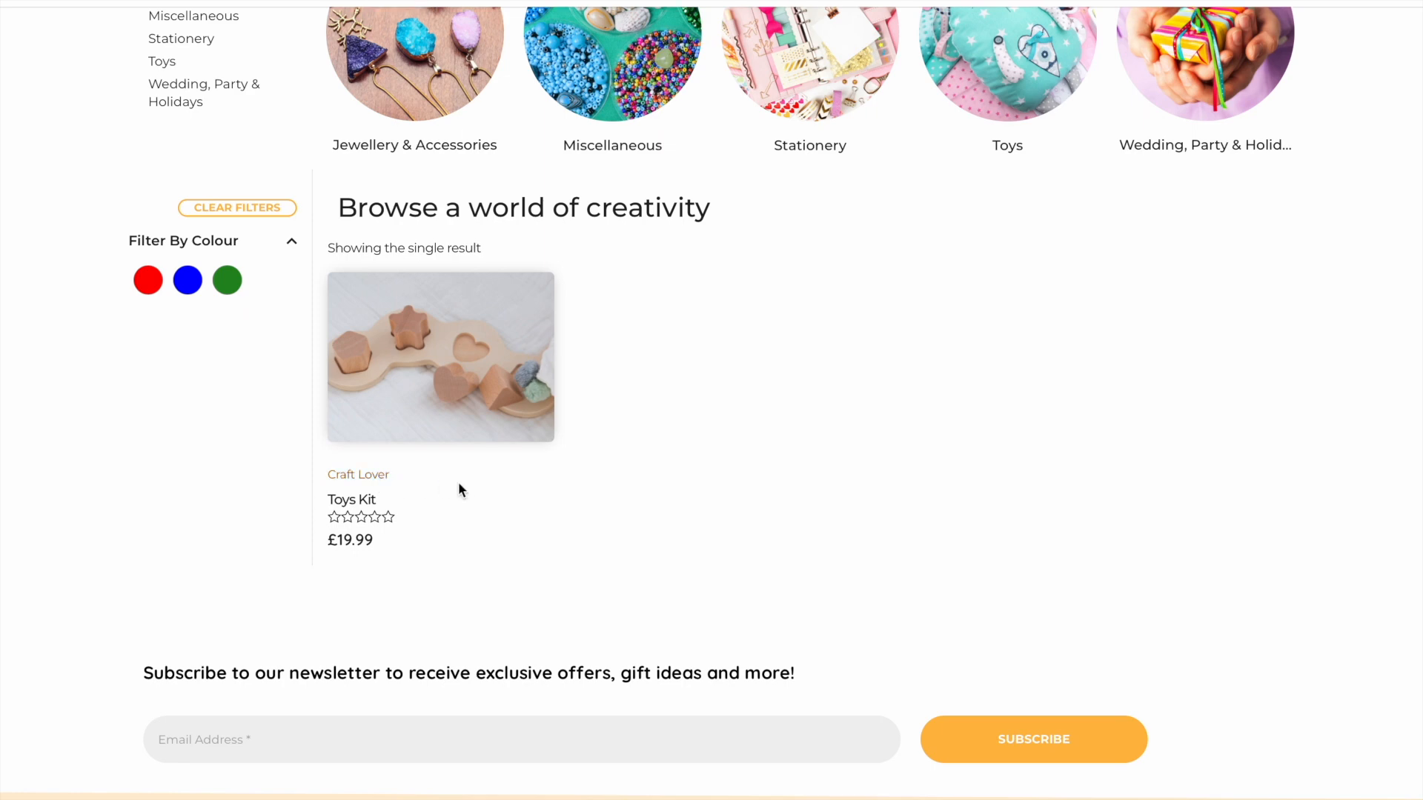
pyautogui.scroll(3, 675, 443)
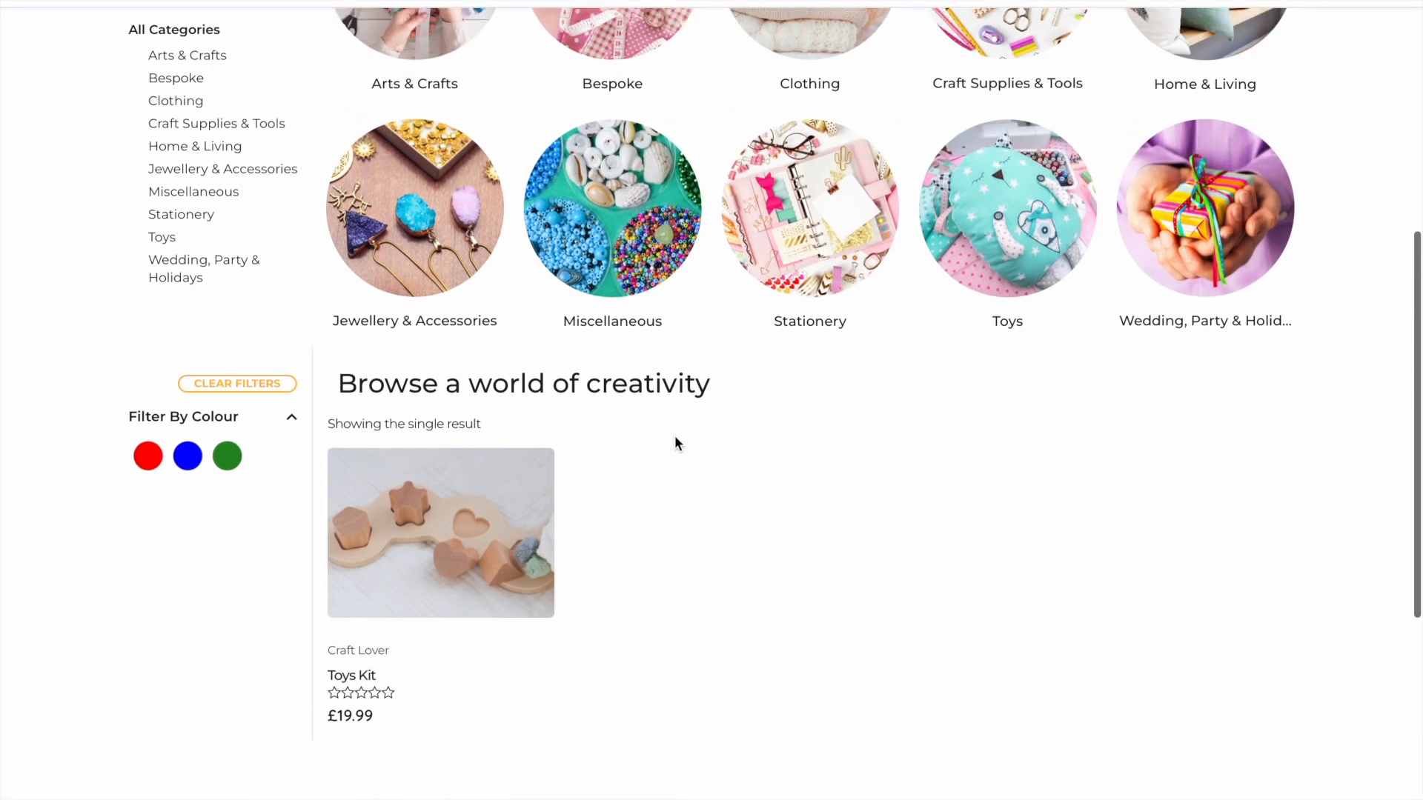
pyautogui.scroll(5, 674, 443)
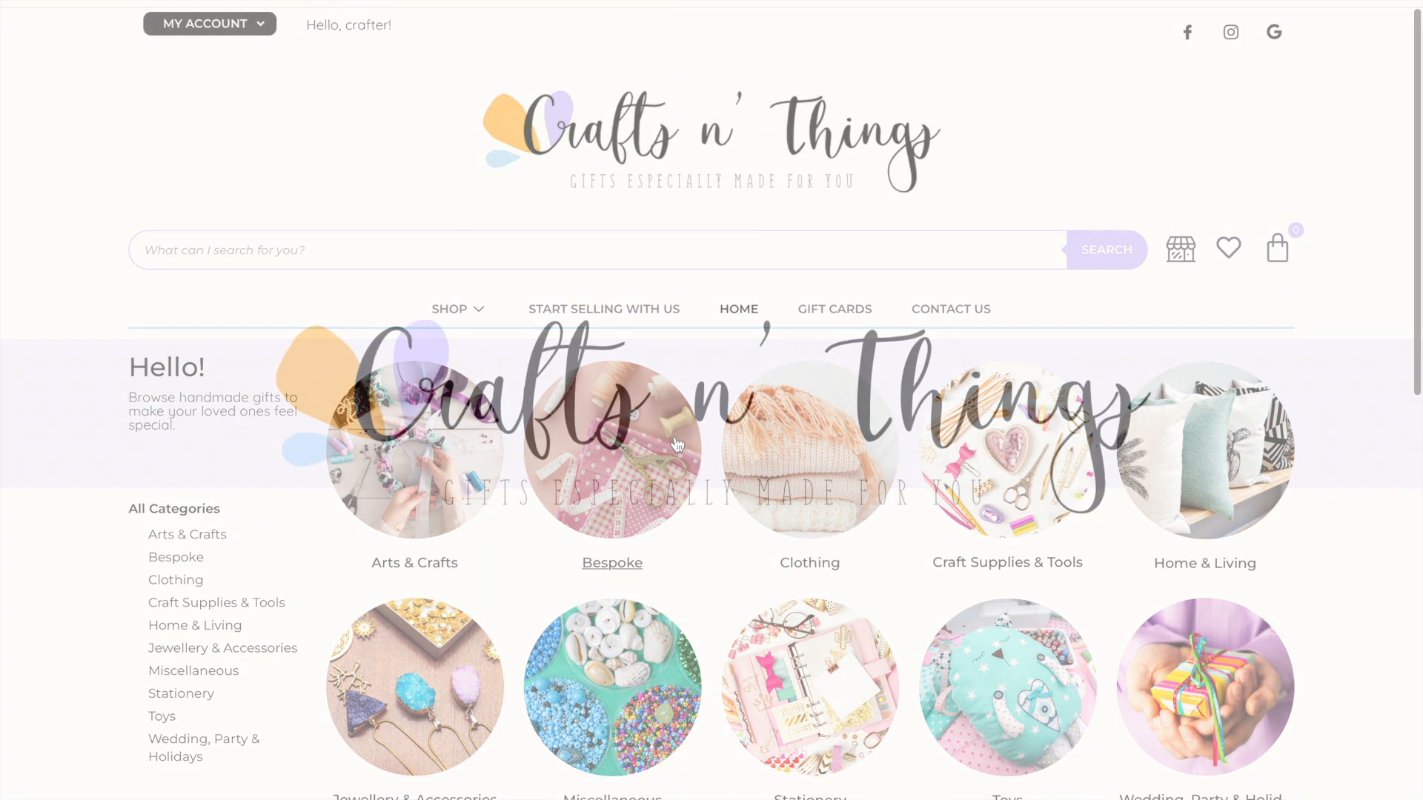